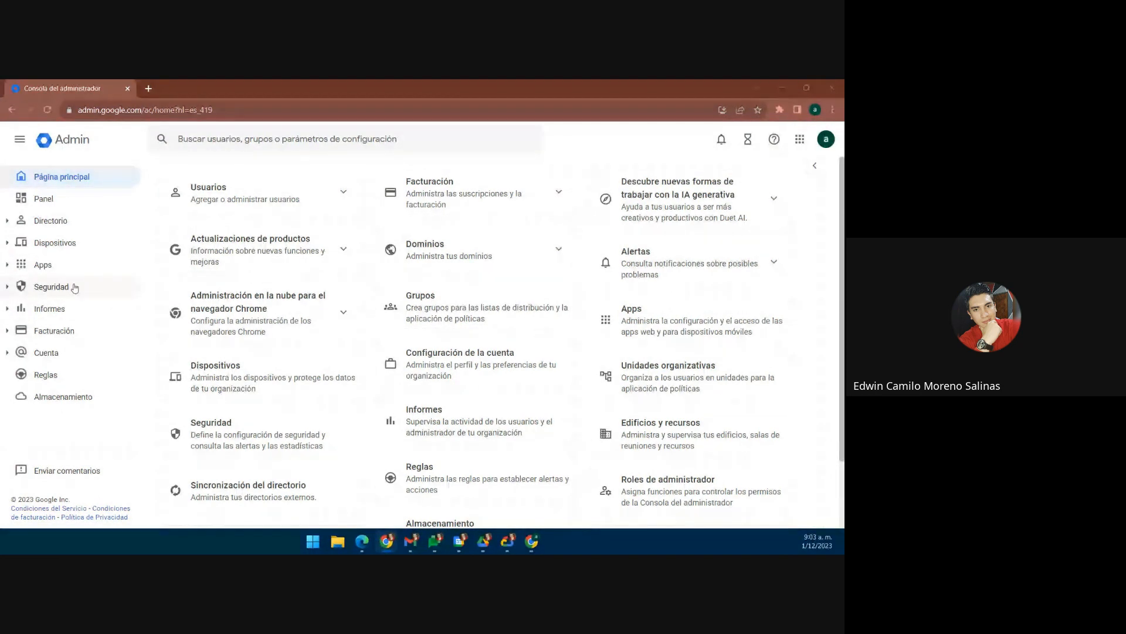
Step: Open the Drive y Documentos settings under Apps > Google Workspace
{"action": "left_click", "coordinate": [57, 270]}
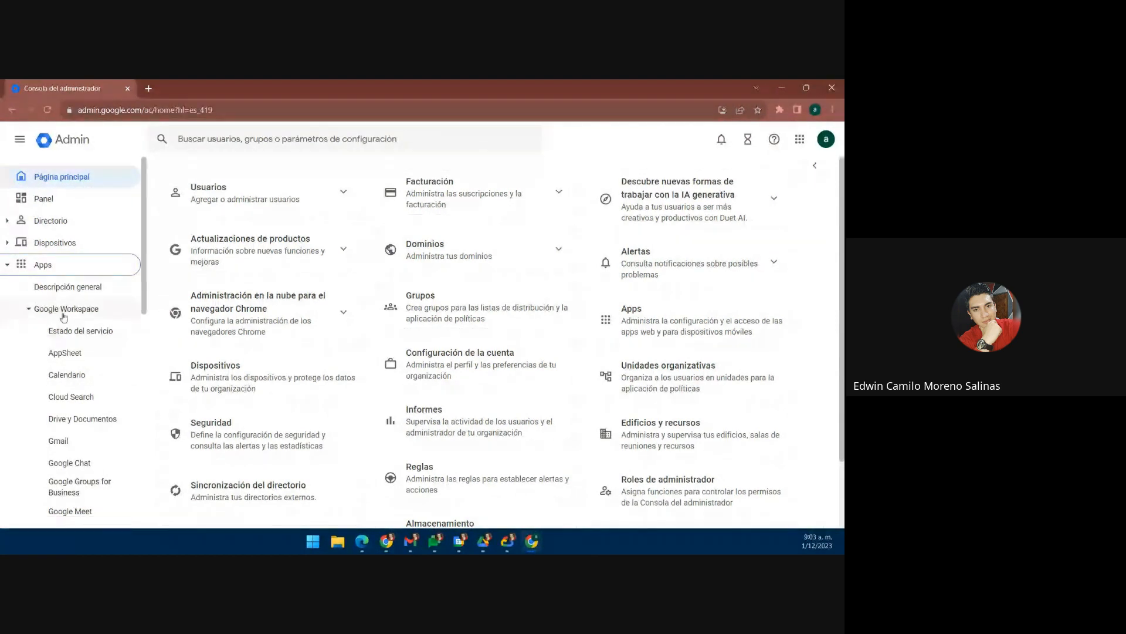
{"action": "scroll", "coordinate": [88, 408], "scroll_direction": "down", "scroll_amount": 1}
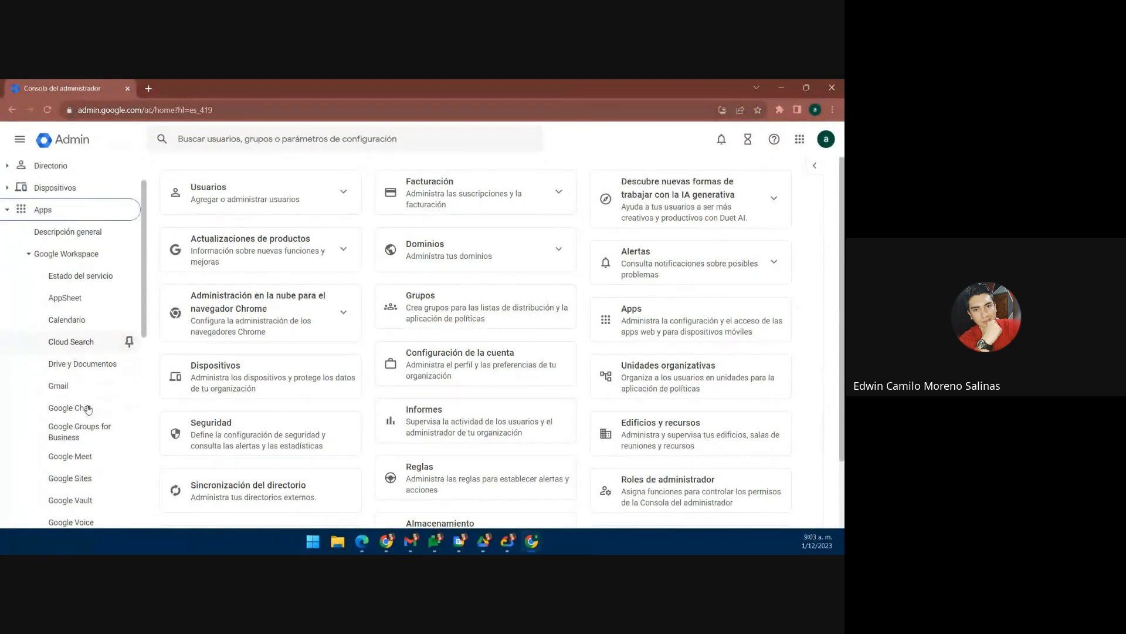
{"action": "left_click", "coordinate": [62, 368]}
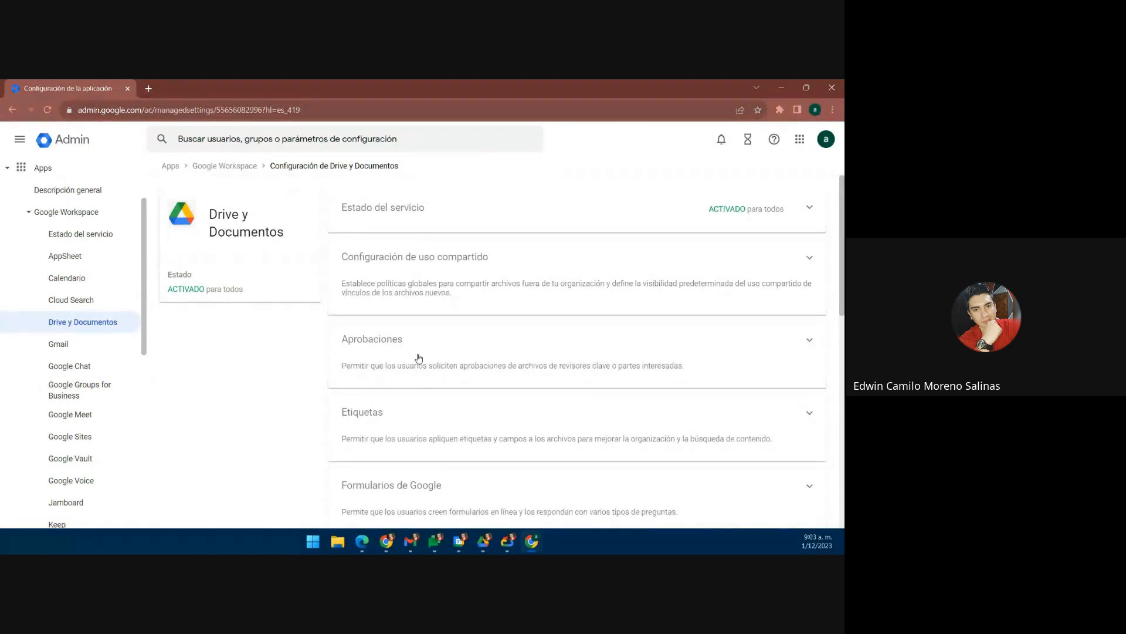
Step: View Drive's Estado del servicio for the Prueba firmas organisational unit, inherited as ACTIVADO
{"action": "left_click", "coordinate": [425, 219]}
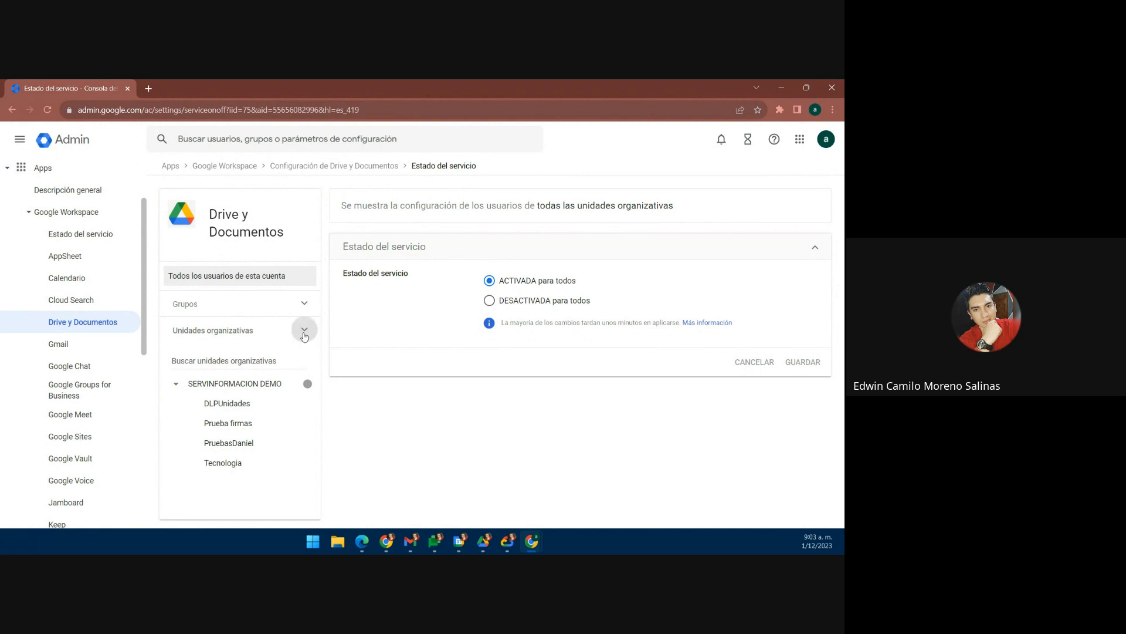
{"action": "left_click", "coordinate": [303, 329]}
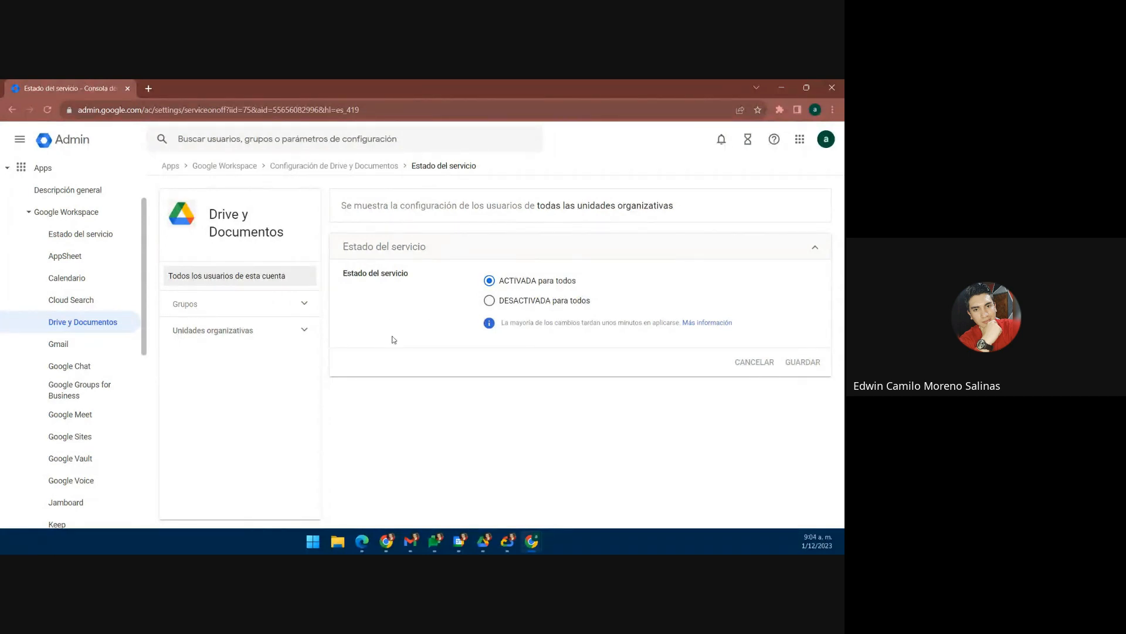
{"action": "left_click", "coordinate": [311, 333]}
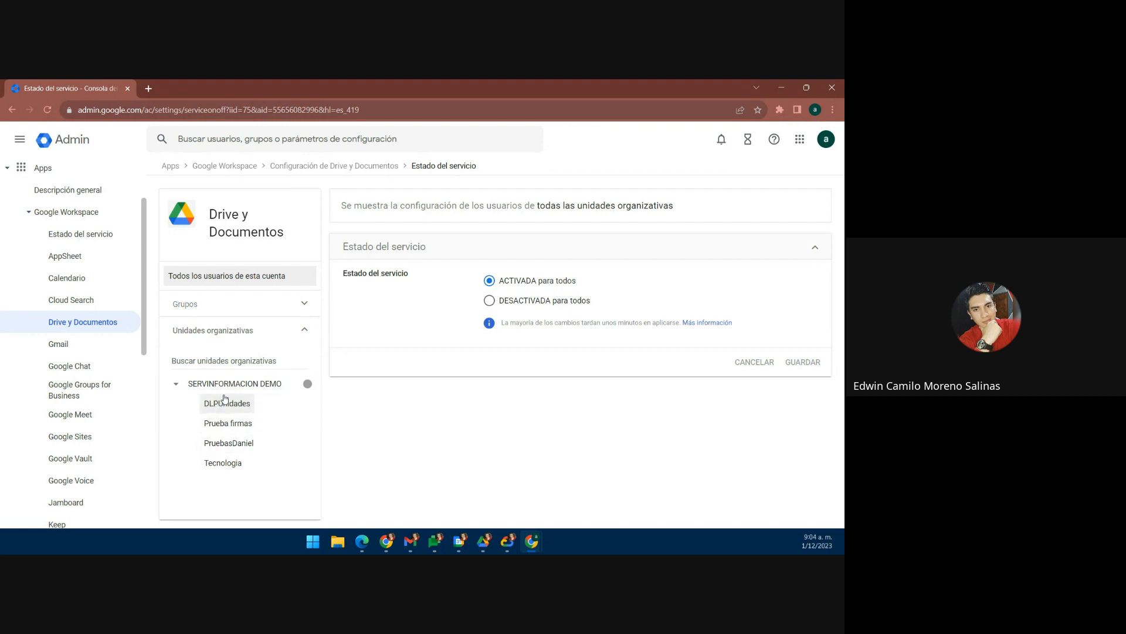
{"action": "left_click", "coordinate": [225, 449]}
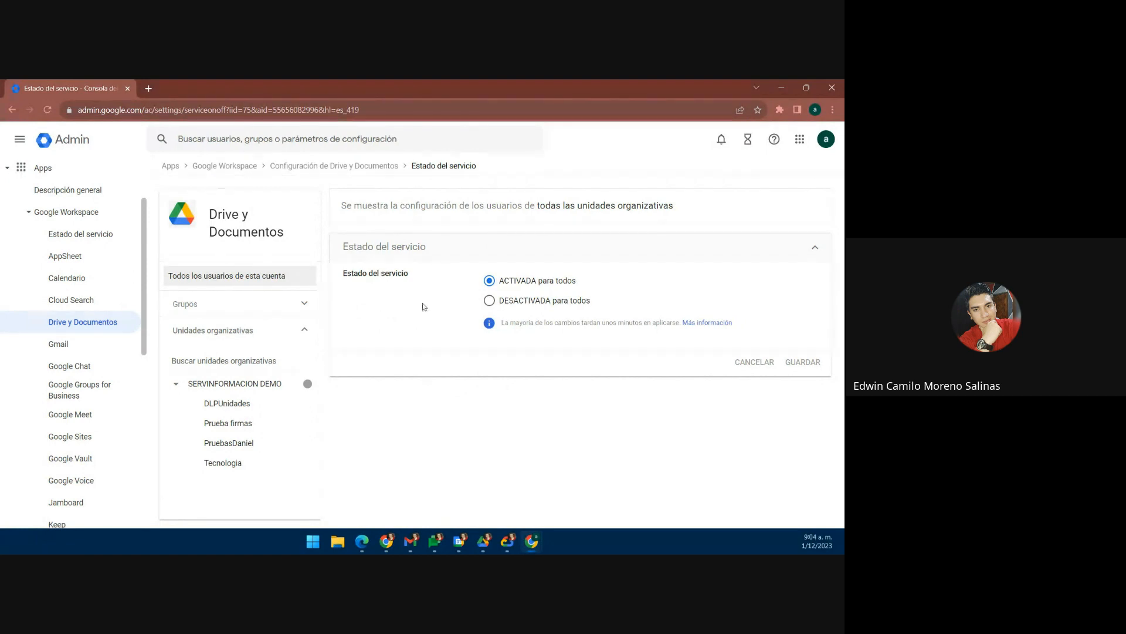
{"action": "left_click", "coordinate": [232, 425]}
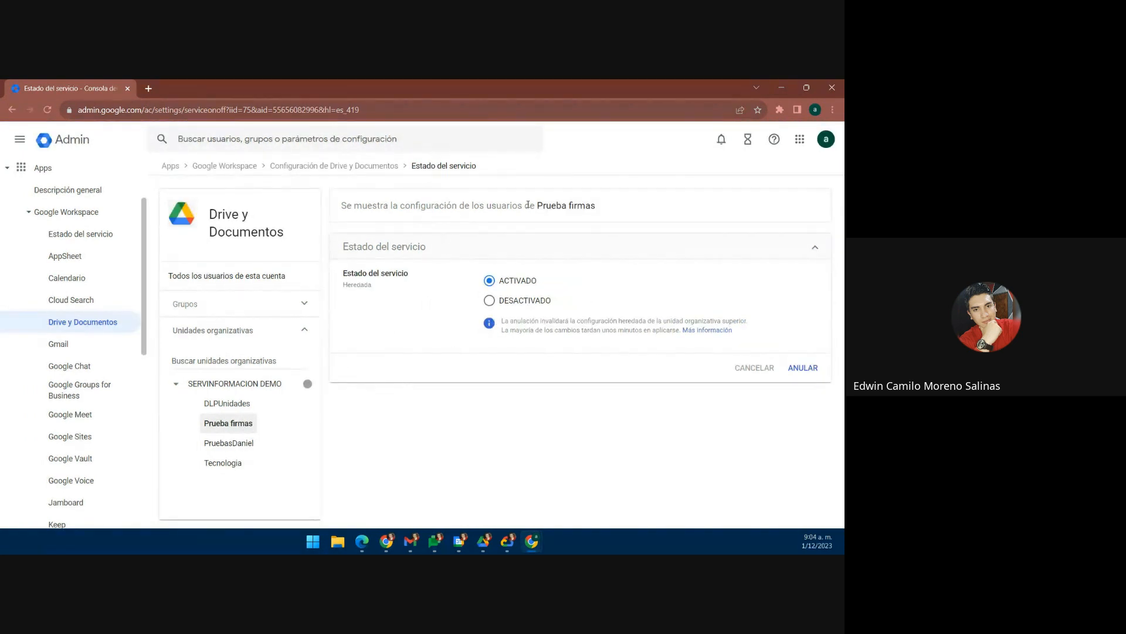
Step: Try setting Drive to DESACTIVADO for Prueba firmas, cancel it, and return to Drive settings
{"action": "left_click_drag", "start_coordinate": [598, 206], "coordinate": [535, 206]}
{"action": "left_click", "coordinate": [234, 390]}
{"action": "left_click", "coordinate": [488, 302]}
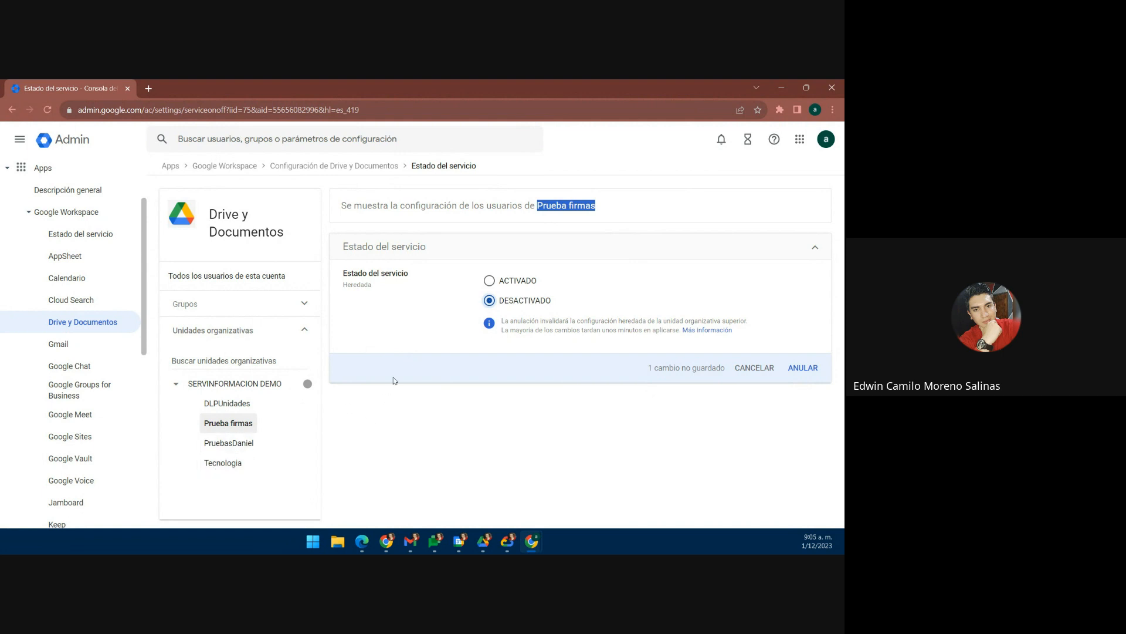
{"action": "left_click", "coordinate": [751, 371]}
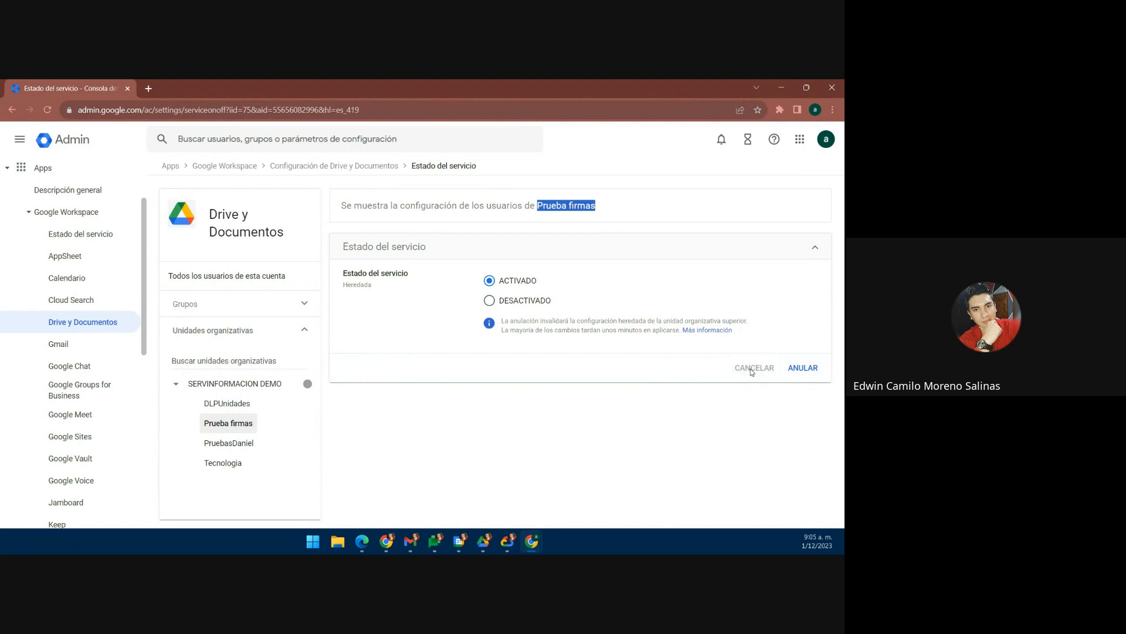
{"action": "left_click", "coordinate": [365, 169]}
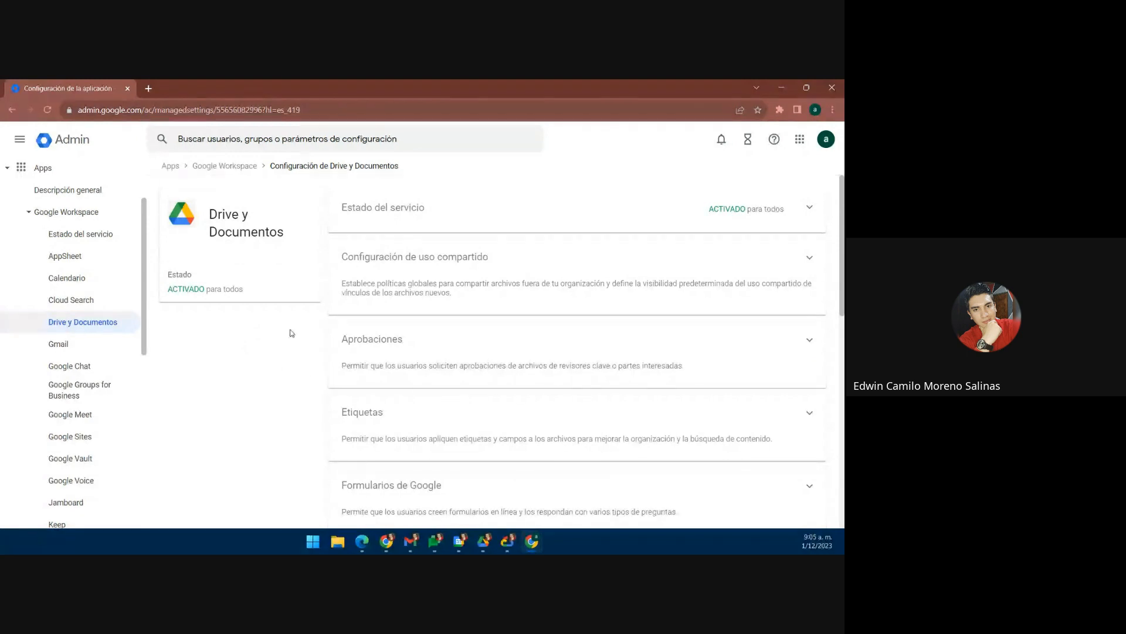
Step: Open Configuración de uso compartido and review Drive's sharing settings and trust-rules notice
{"action": "left_click", "coordinate": [468, 276]}
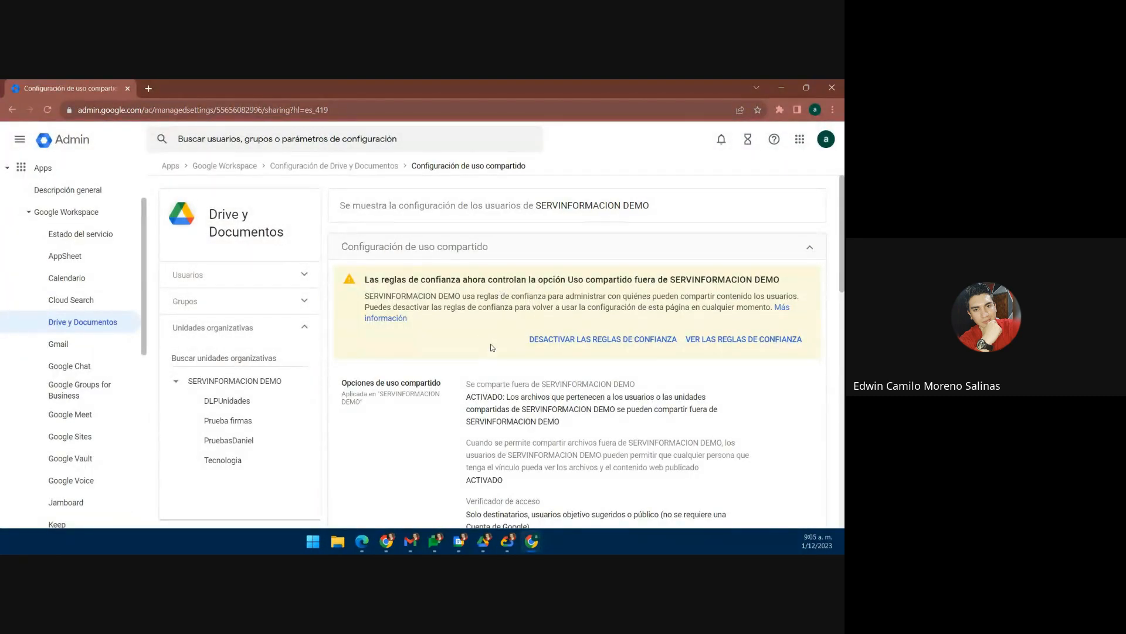
{"action": "scroll", "coordinate": [492, 347], "scroll_direction": "down", "scroll_amount": 2}
{"action": "scroll", "coordinate": [492, 347], "scroll_direction": "down", "scroll_amount": 1}
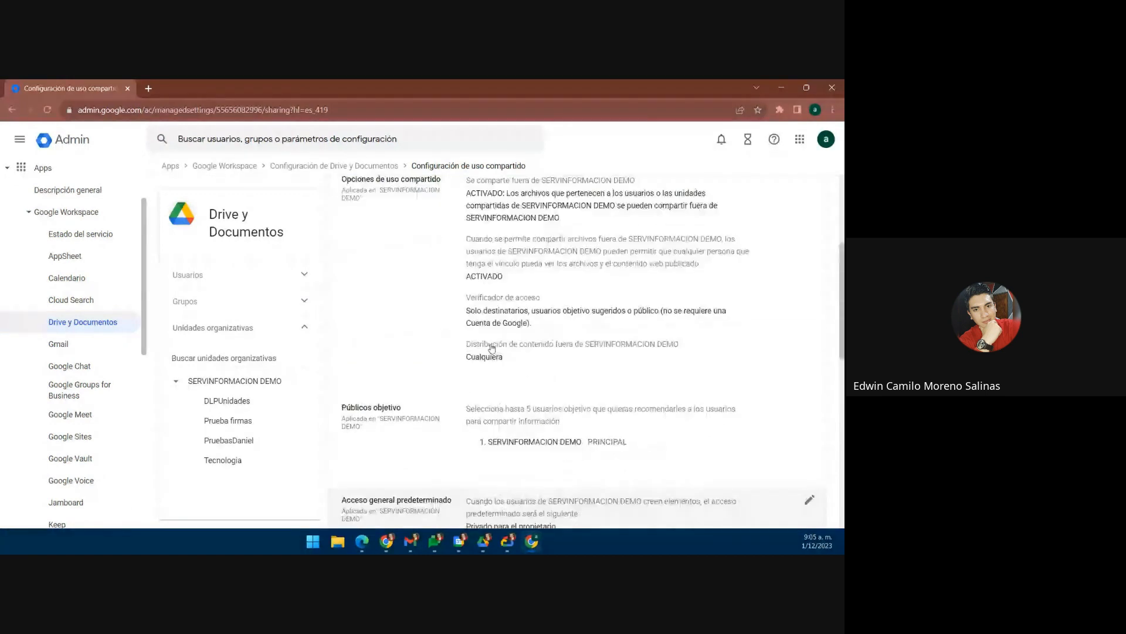
{"action": "scroll", "coordinate": [460, 344], "scroll_direction": "up", "scroll_amount": 3}
{"action": "scroll", "coordinate": [459, 343], "scroll_direction": "down", "scroll_amount": 1}
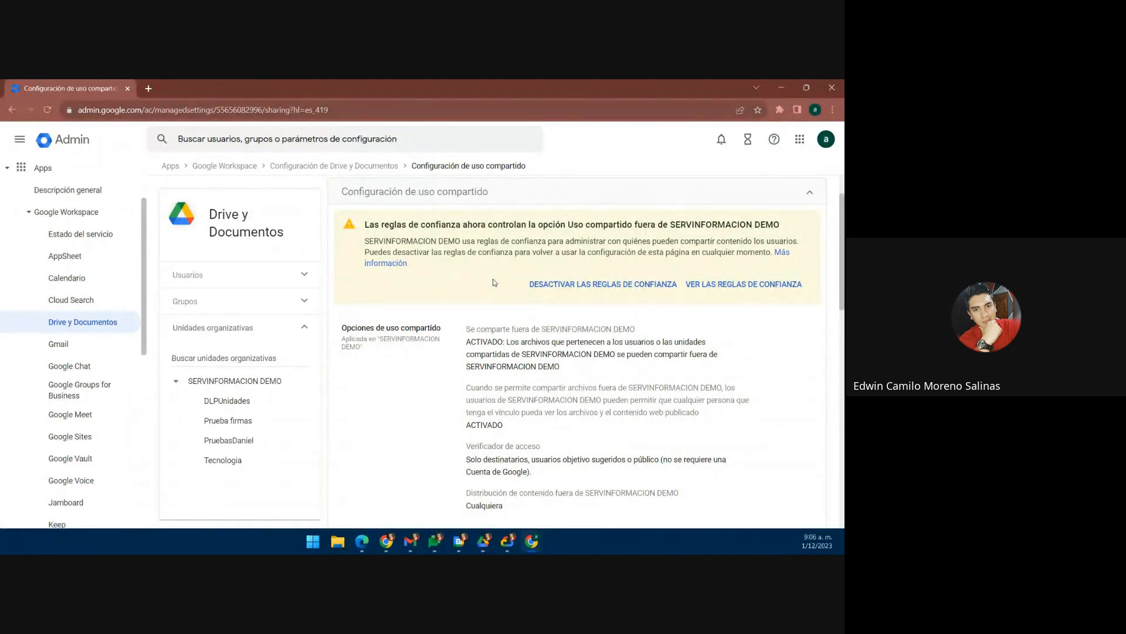
{"action": "scroll", "coordinate": [493, 281], "scroll_direction": "down", "scroll_amount": 1}
Step: Open the external sharing options in edit mode and review the DESACTIVADO, DOMINIOS PERMITIDOS and ACTIVADO levels
{"action": "left_click", "coordinate": [364, 402]}
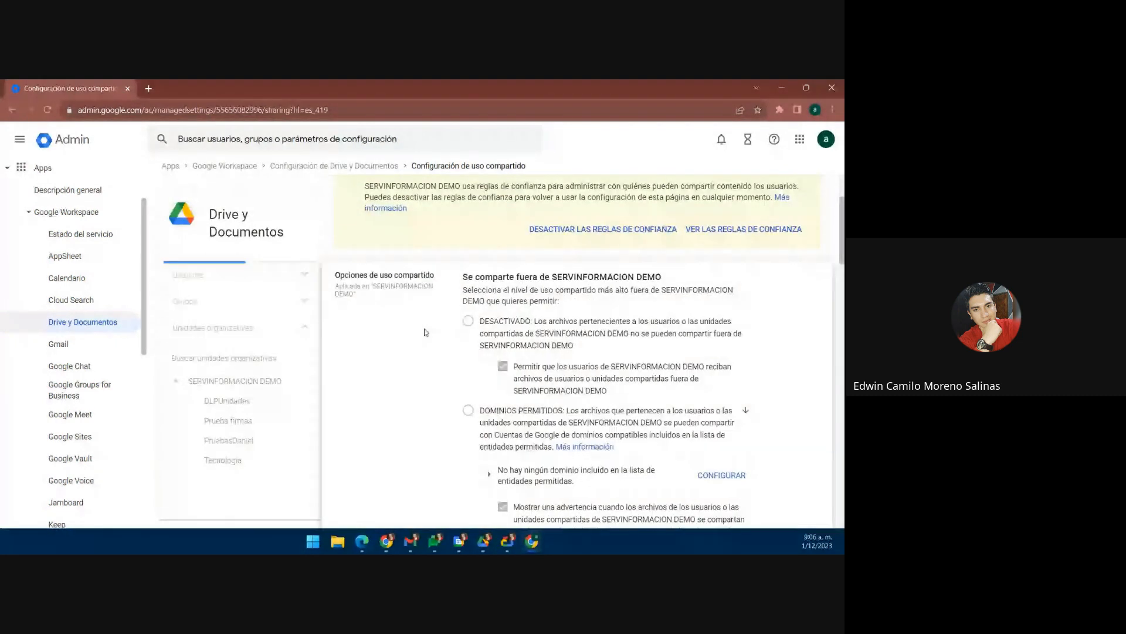
{"action": "scroll", "coordinate": [426, 332], "scroll_direction": "down", "scroll_amount": 1}
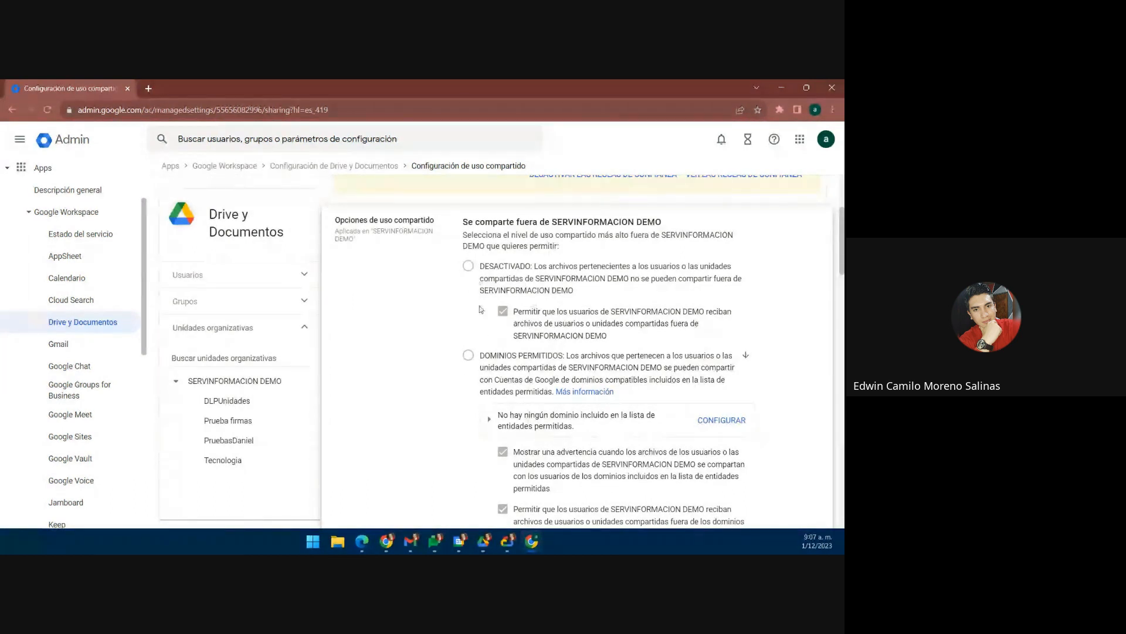
{"action": "scroll", "coordinate": [517, 308], "scroll_direction": "down", "scroll_amount": 1}
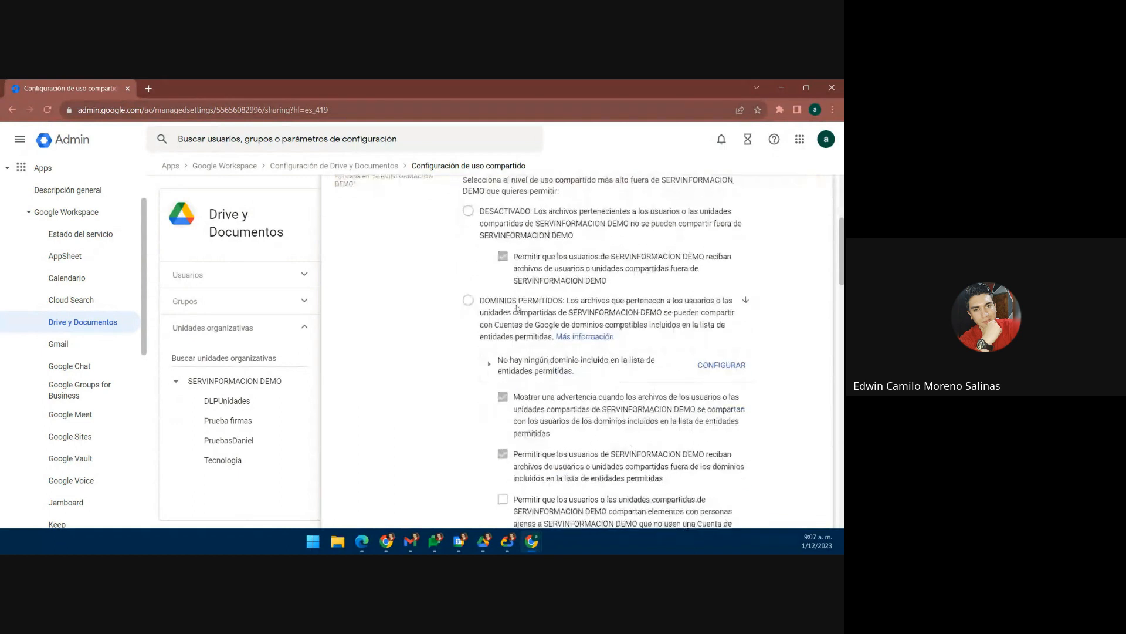
{"action": "scroll", "coordinate": [457, 339], "scroll_direction": "down", "scroll_amount": 1}
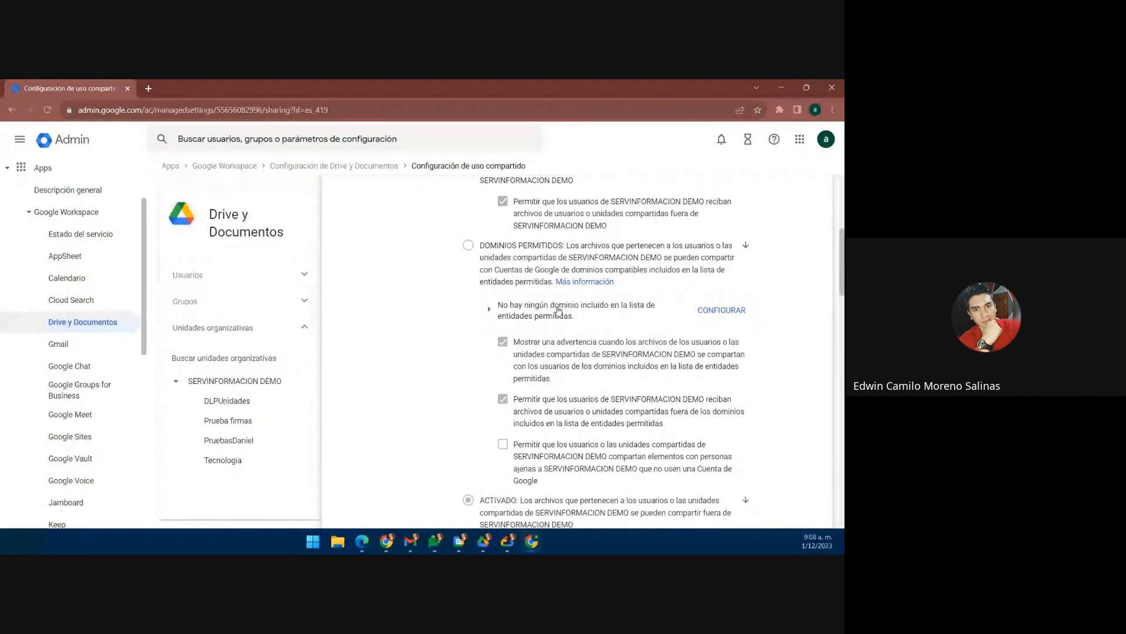
{"action": "scroll", "coordinate": [558, 311], "scroll_direction": "down", "scroll_amount": 1}
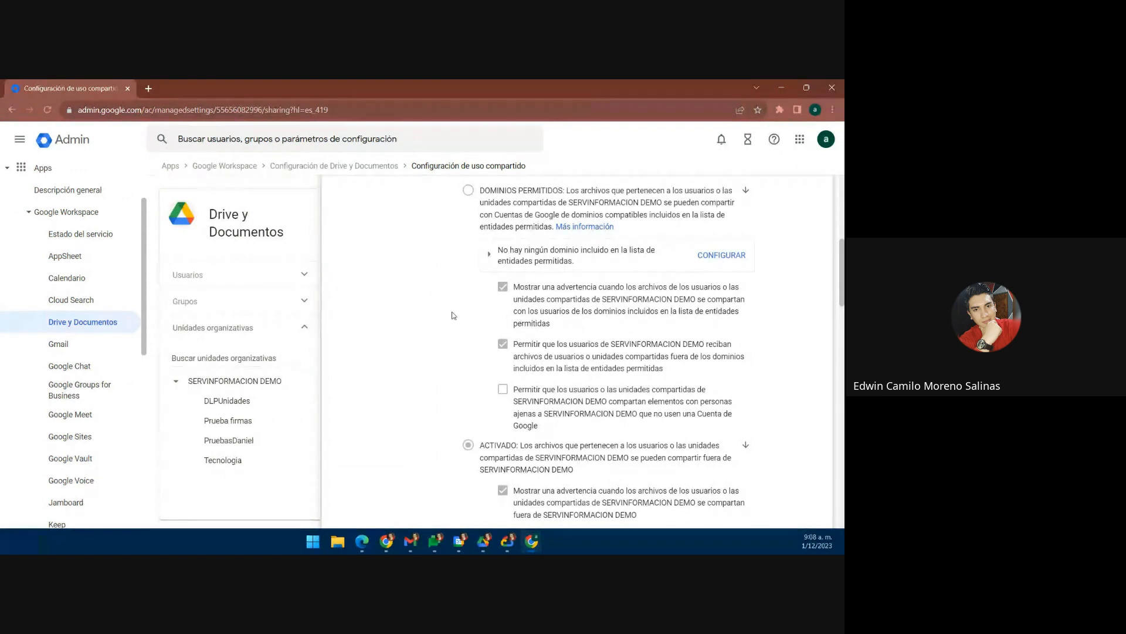
{"action": "scroll", "coordinate": [453, 316], "scroll_direction": "down", "scroll_amount": 2}
{"action": "scroll", "coordinate": [452, 315], "scroll_direction": "down", "scroll_amount": 2}
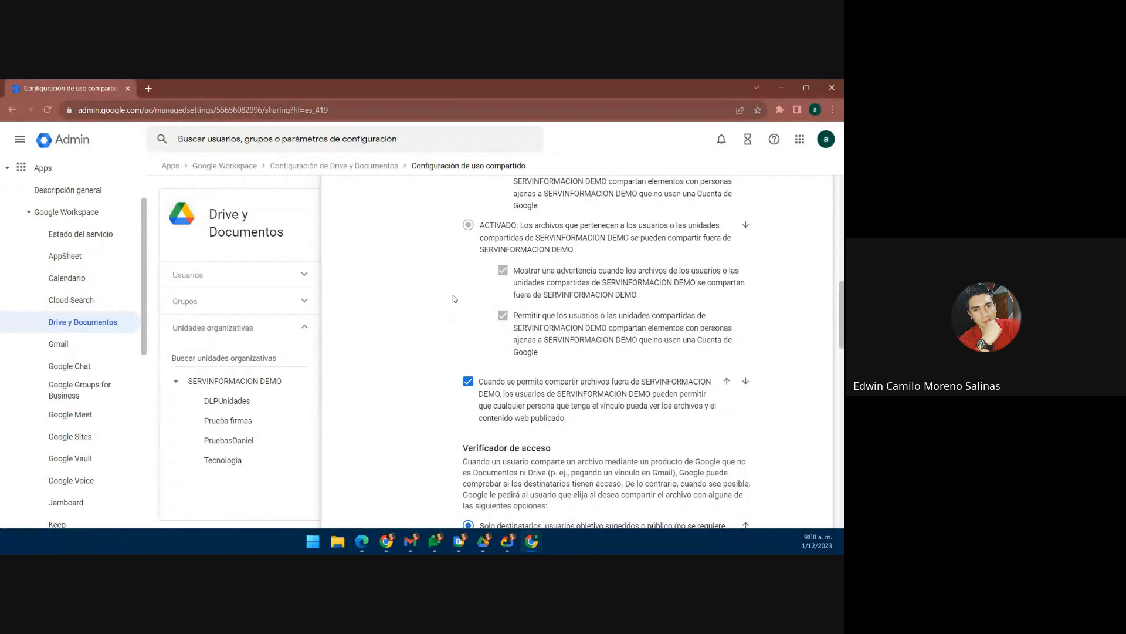
{"action": "scroll", "coordinate": [453, 295], "scroll_direction": "up", "scroll_amount": 1}
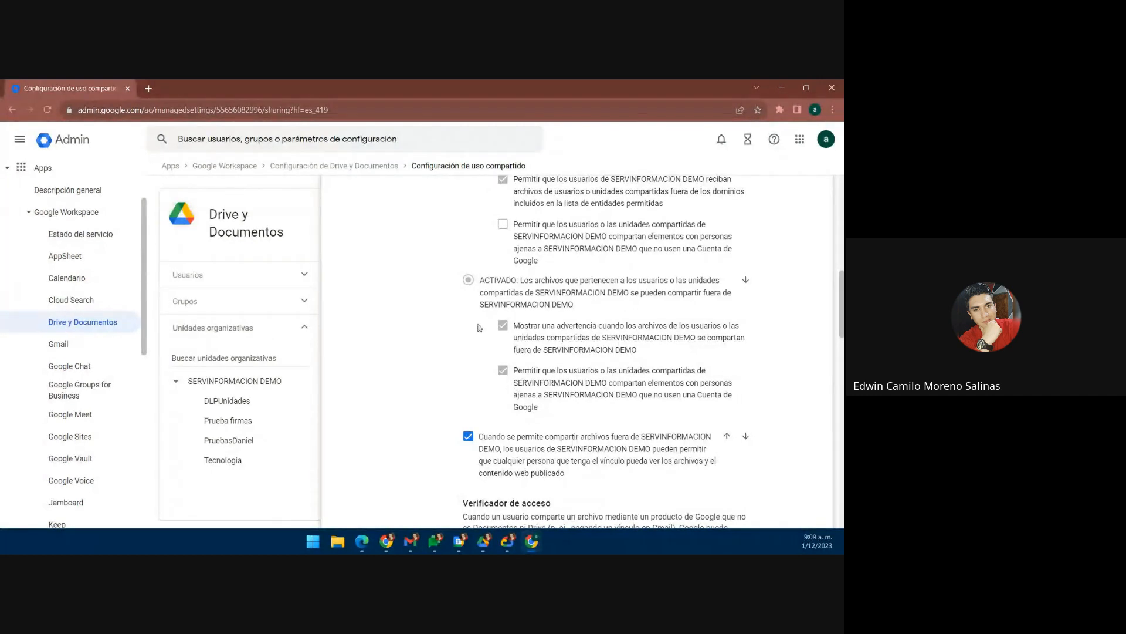
{"action": "scroll", "coordinate": [478, 328], "scroll_direction": "up", "scroll_amount": 5}
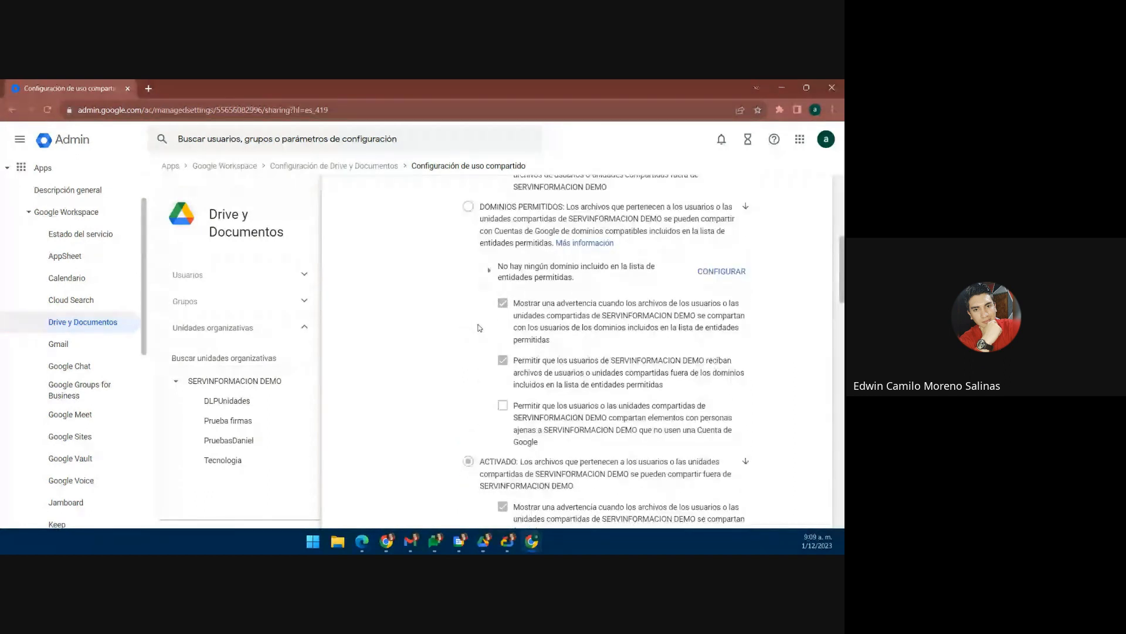
{"action": "scroll", "coordinate": [490, 339], "scroll_direction": "down", "scroll_amount": 5}
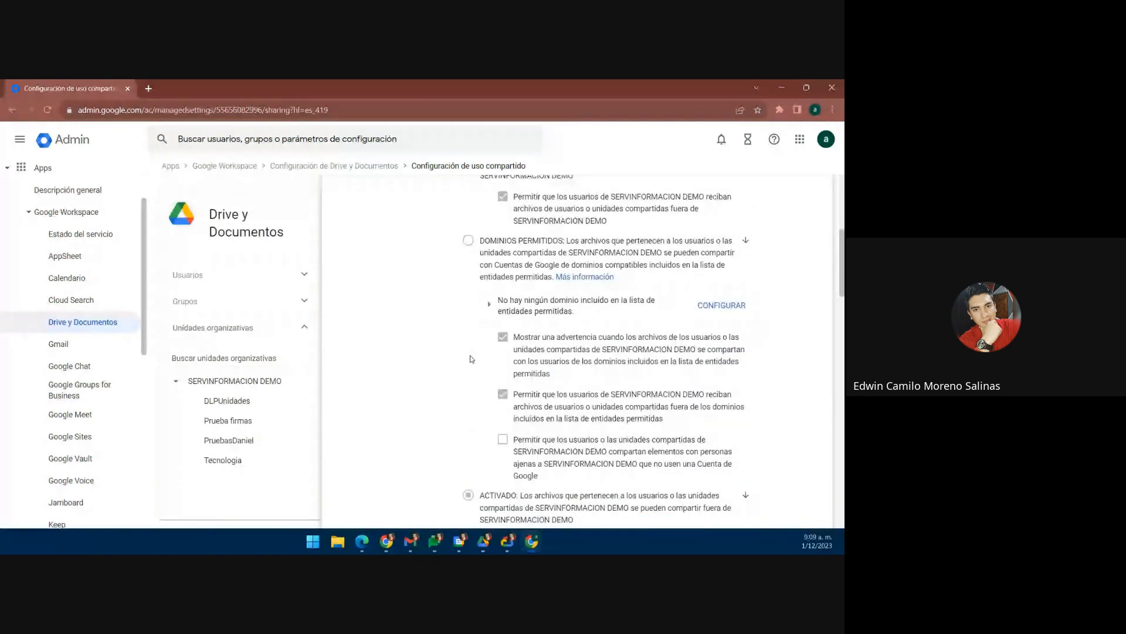
{"action": "scroll", "coordinate": [463, 373], "scroll_direction": "down", "scroll_amount": 3}
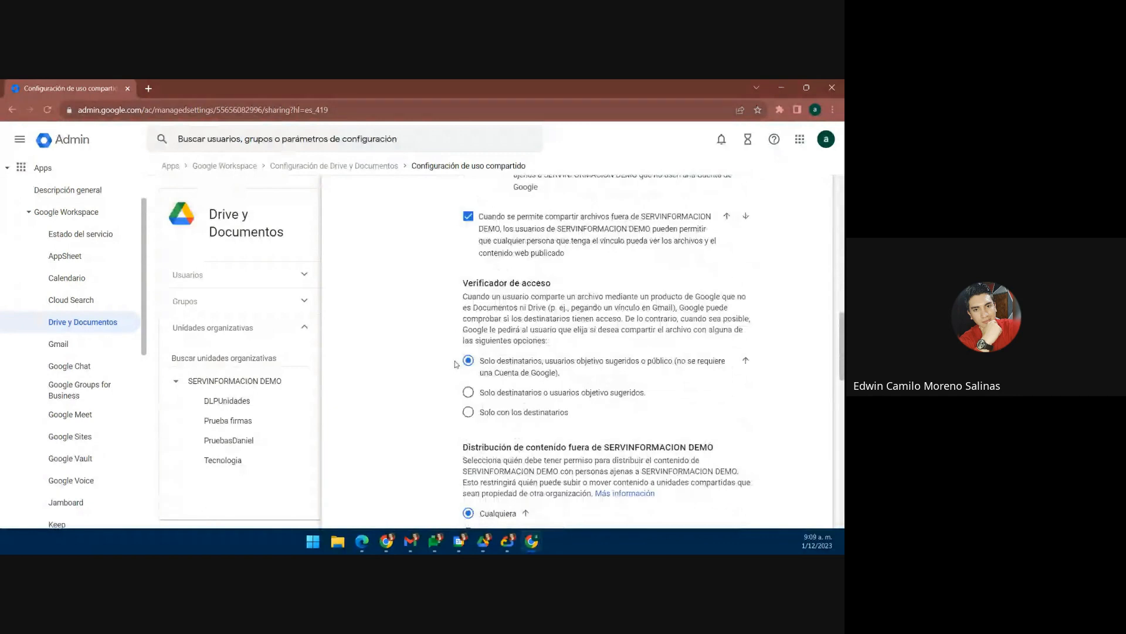
{"action": "scroll", "coordinate": [457, 364], "scroll_direction": "down", "scroll_amount": 1}
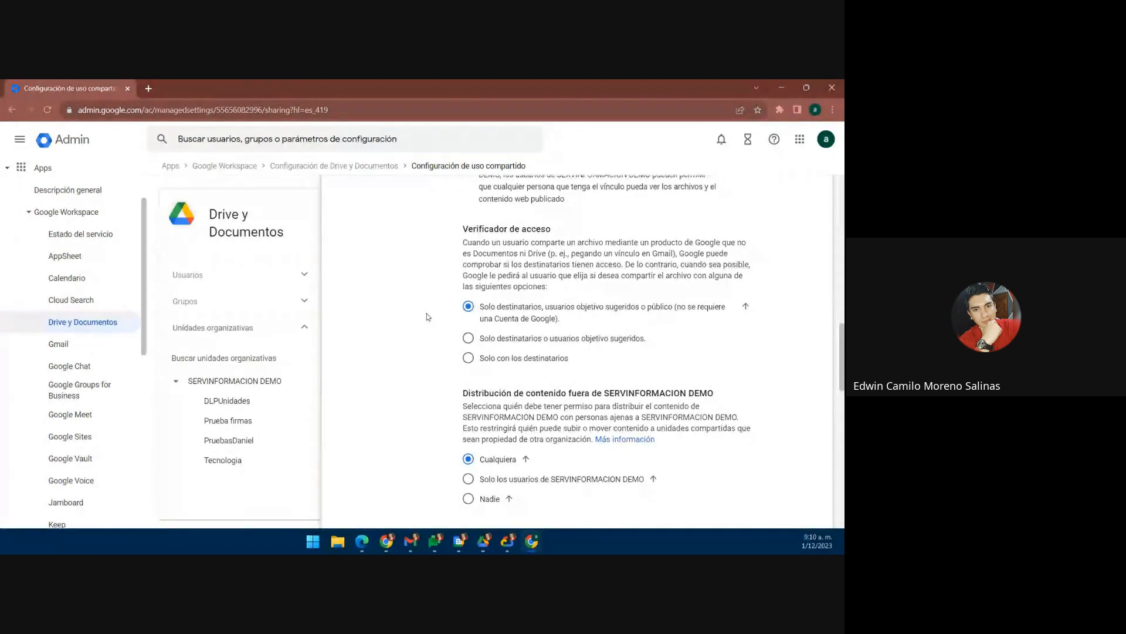
{"action": "scroll", "coordinate": [427, 317], "scroll_direction": "up", "scroll_amount": 2}
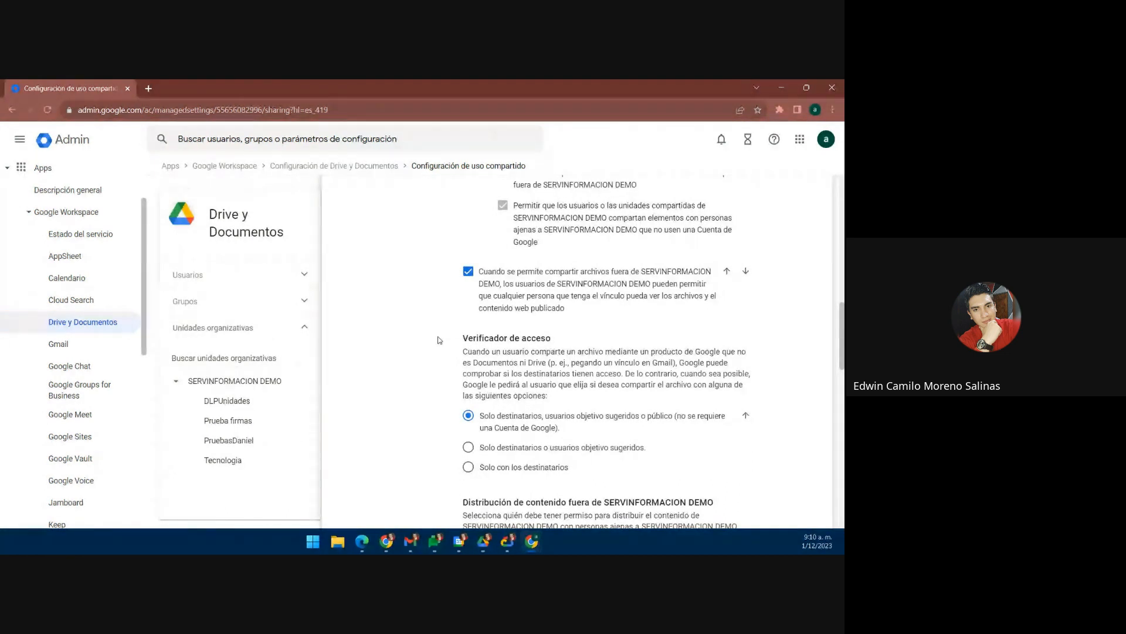
{"action": "scroll", "coordinate": [439, 340], "scroll_direction": "up", "scroll_amount": 2}
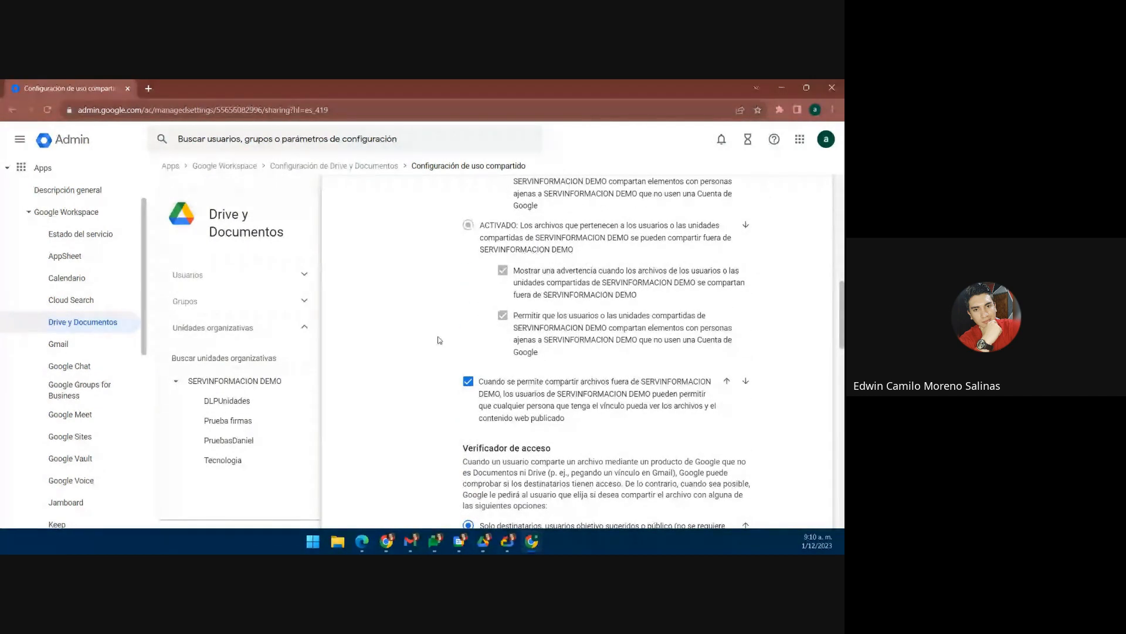
{"action": "scroll", "coordinate": [441, 340], "scroll_direction": "up", "scroll_amount": 2}
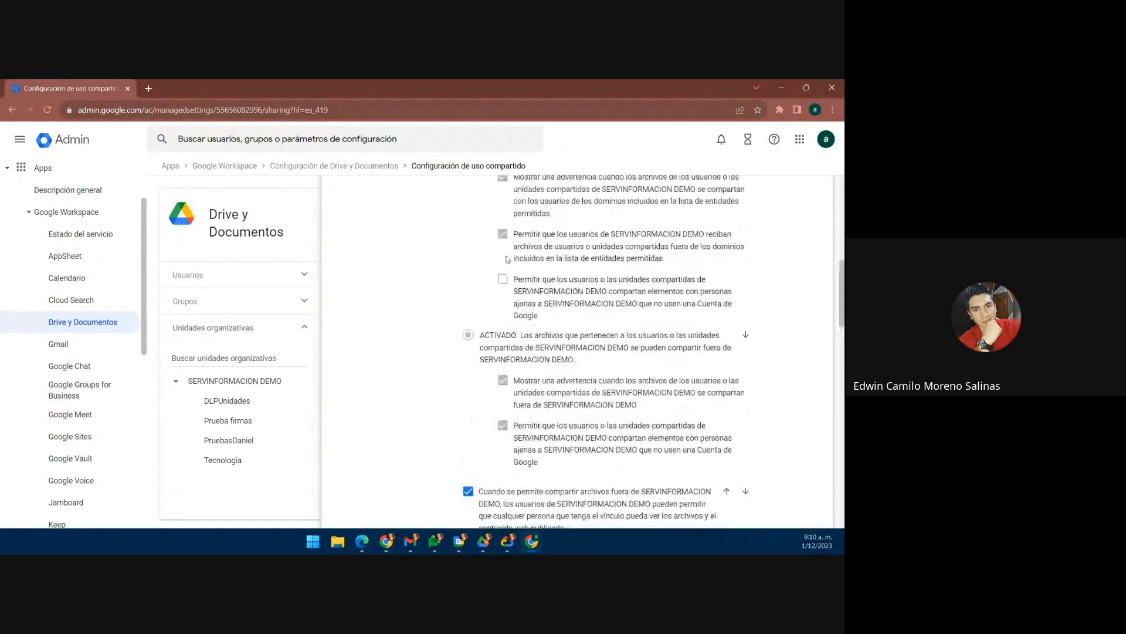
{"action": "scroll", "coordinate": [442, 339], "scroll_direction": "up", "scroll_amount": 3}
{"action": "scroll", "coordinate": [405, 367], "scroll_direction": "down", "scroll_amount": 3}
{"action": "scroll", "coordinate": [470, 349], "scroll_direction": "down", "scroll_amount": 4}
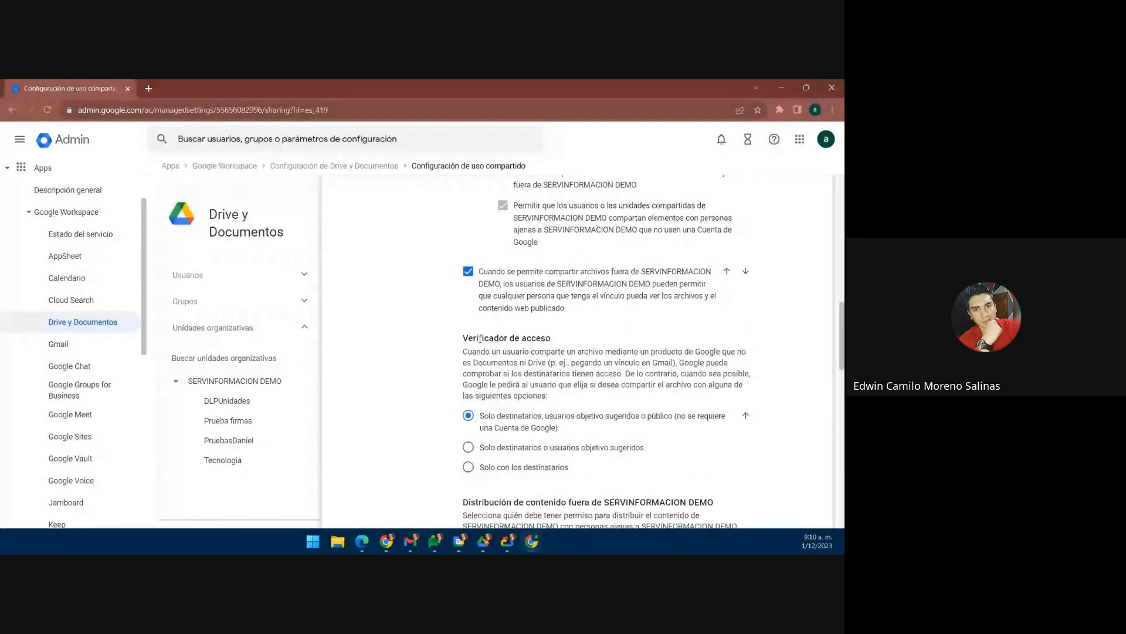
{"action": "scroll", "coordinate": [480, 338], "scroll_direction": "down", "scroll_amount": 2}
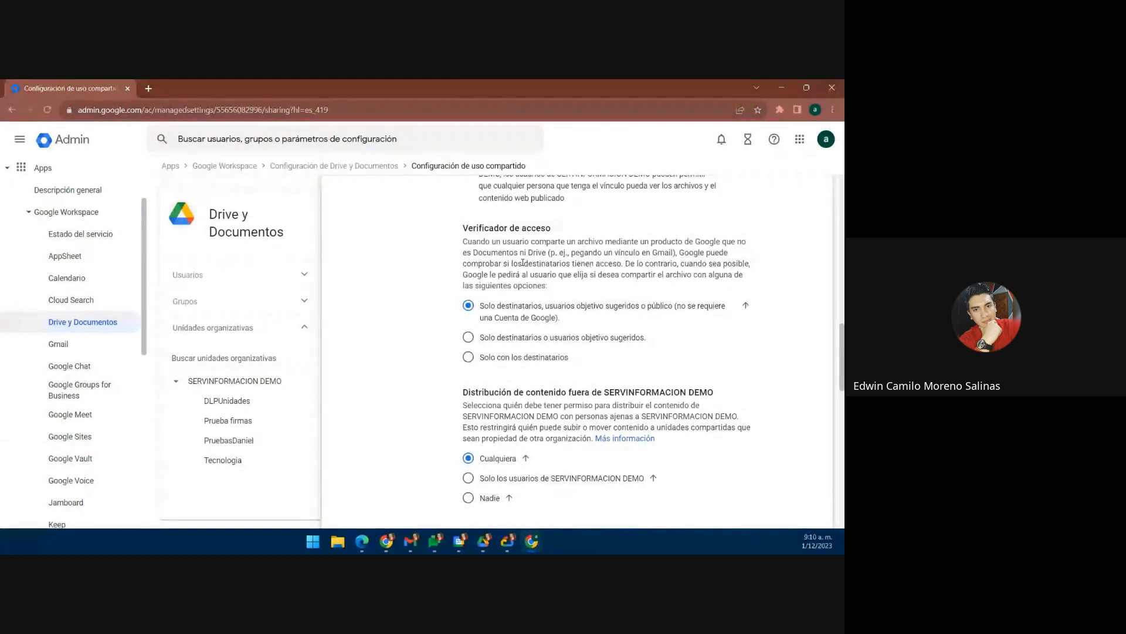
{"action": "left_click_drag", "start_coordinate": [572, 253], "coordinate": [675, 251]}
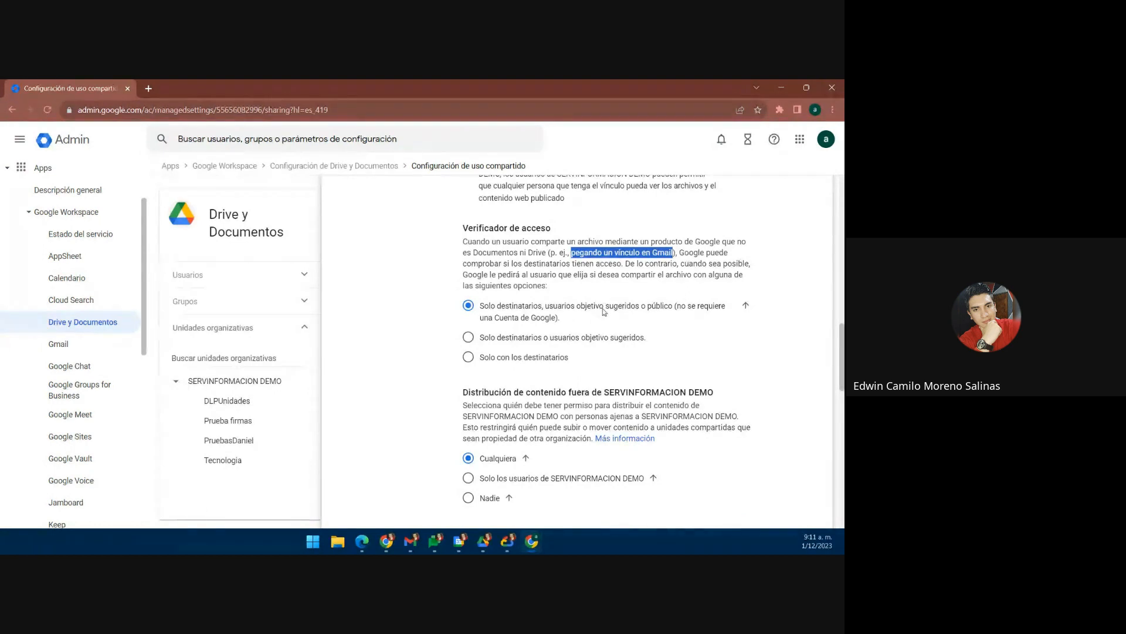
{"action": "scroll", "coordinate": [604, 311], "scroll_direction": "down", "scroll_amount": 2}
{"action": "scroll", "coordinate": [603, 311], "scroll_direction": "down", "scroll_amount": 3}
{"action": "scroll", "coordinate": [598, 316], "scroll_direction": "up", "scroll_amount": 8}
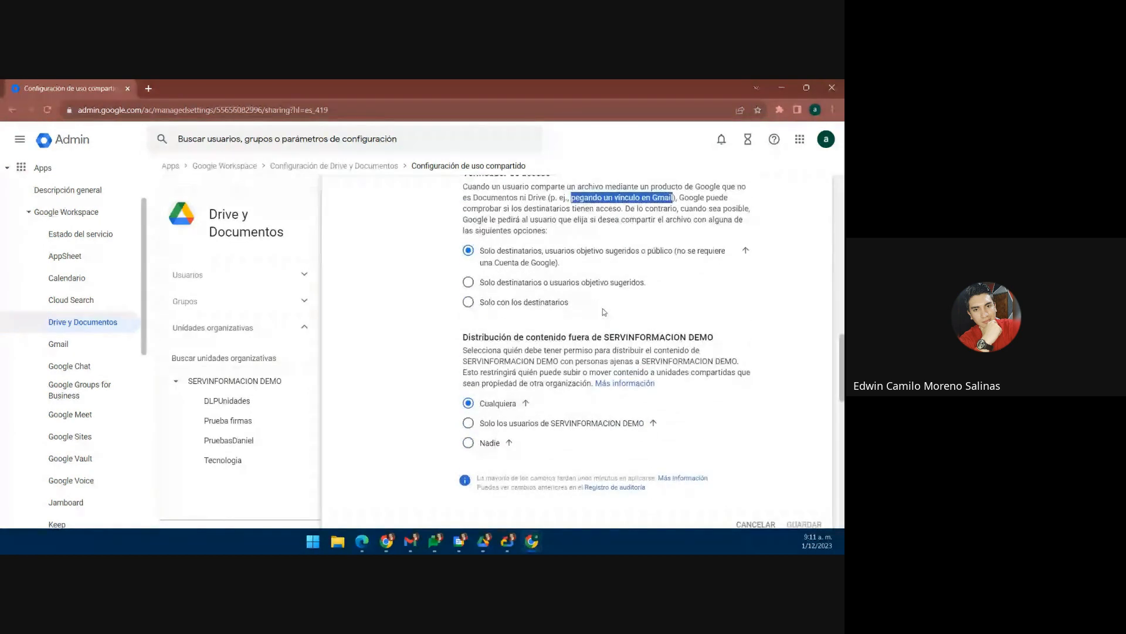
{"action": "scroll", "coordinate": [590, 320], "scroll_direction": "down", "scroll_amount": 5}
{"action": "scroll", "coordinate": [590, 321], "scroll_direction": "down", "scroll_amount": 4}
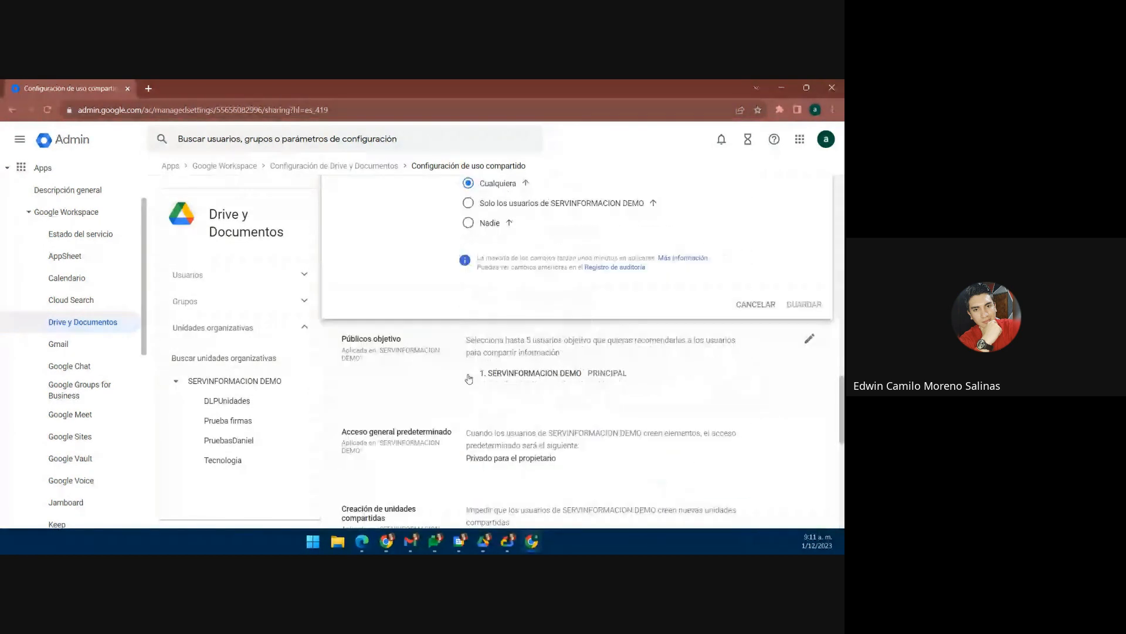
{"action": "scroll", "coordinate": [528, 352], "scroll_direction": "up", "scroll_amount": 5}
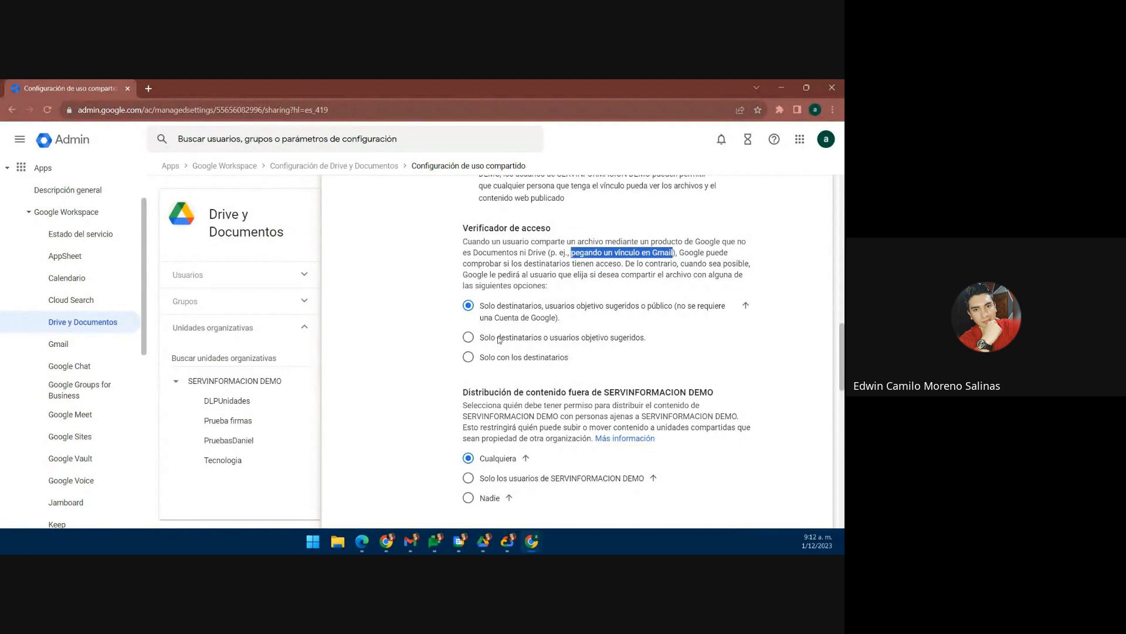
Step: Review who can move content to shared drives, then close the sharing editor without saving
{"action": "scroll", "coordinate": [569, 341], "scroll_direction": "down", "scroll_amount": 1}
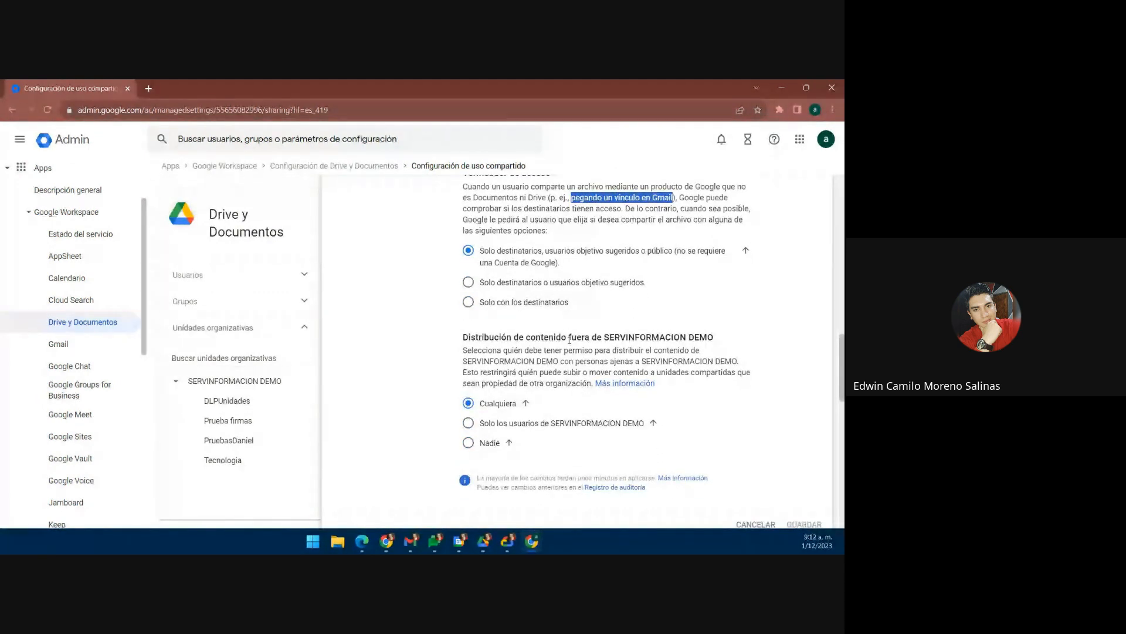
{"action": "scroll", "coordinate": [569, 339], "scroll_direction": "down", "scroll_amount": 1}
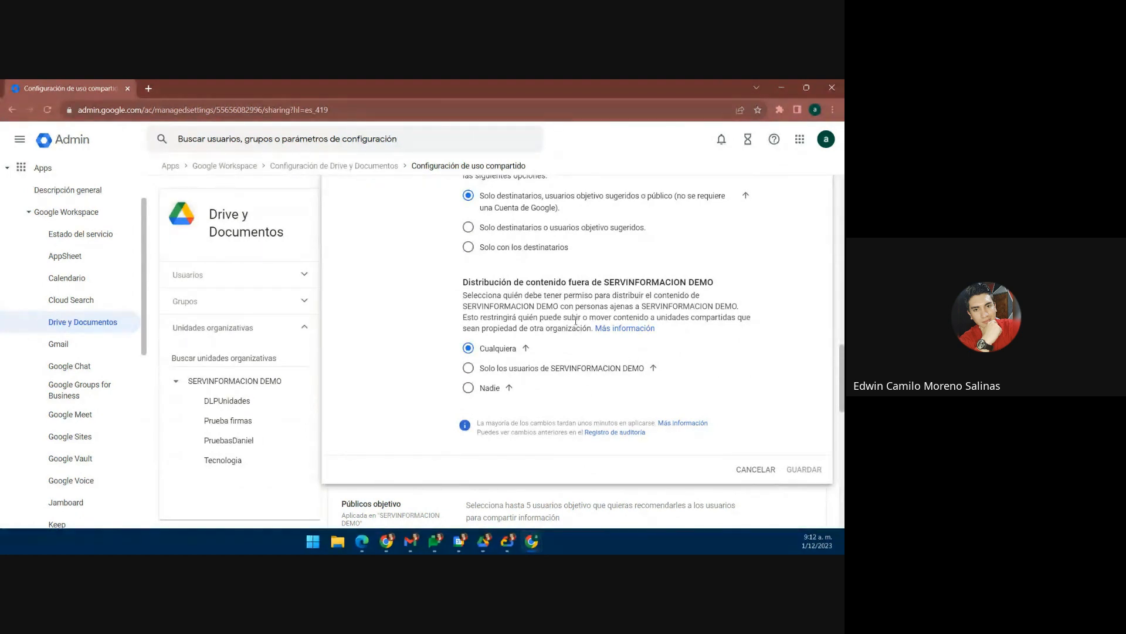
{"action": "left_click_drag", "start_coordinate": [540, 318], "coordinate": [590, 332]}
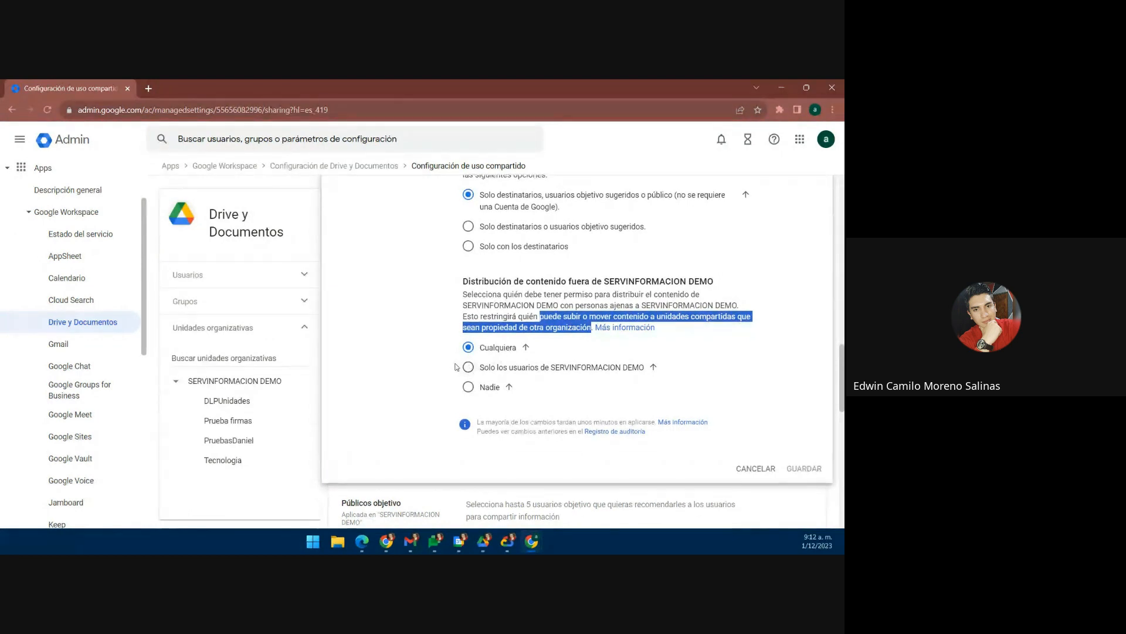
{"action": "scroll", "coordinate": [462, 361], "scroll_direction": "down", "scroll_amount": 2}
{"action": "scroll", "coordinate": [462, 361], "scroll_direction": "up", "scroll_amount": 1}
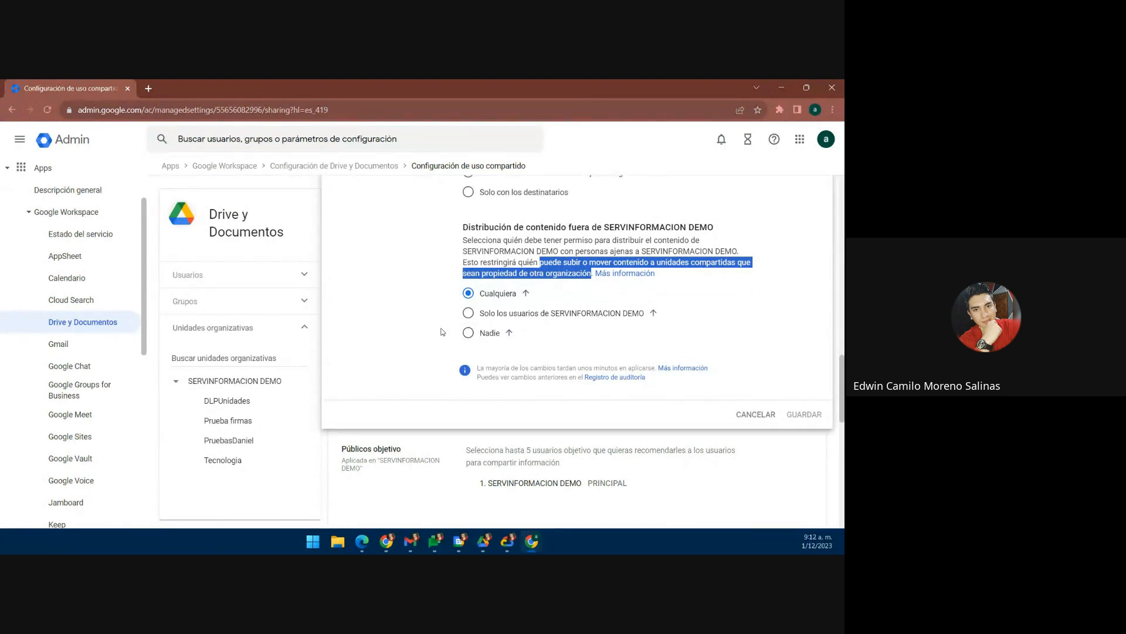
{"action": "scroll", "coordinate": [442, 332], "scroll_direction": "down", "scroll_amount": 1}
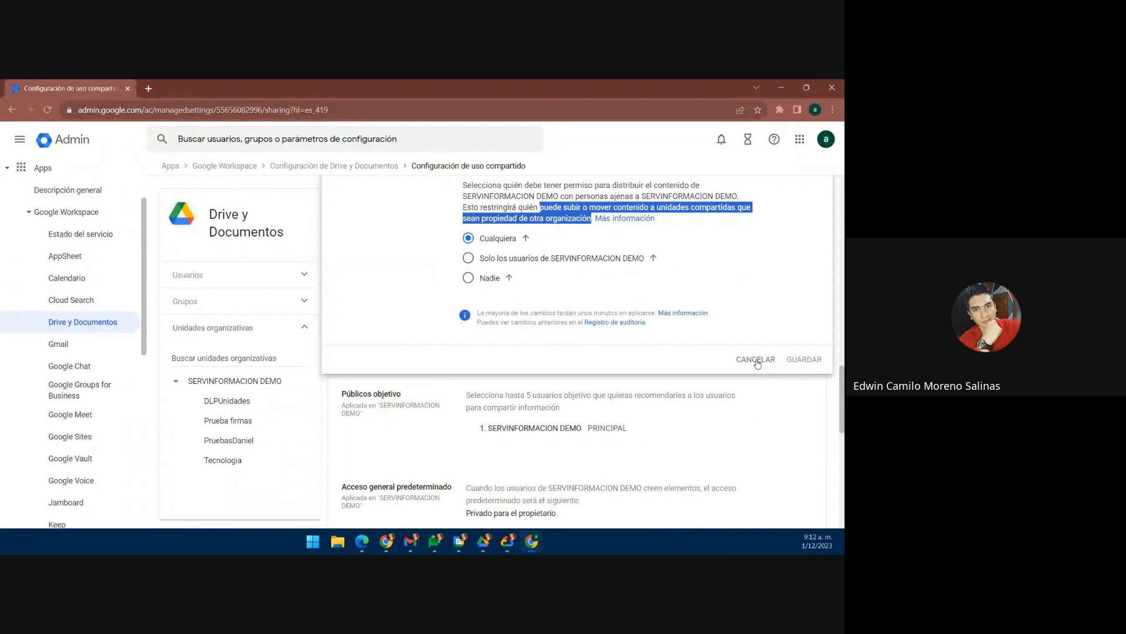
{"action": "left_click", "coordinate": [756, 362]}
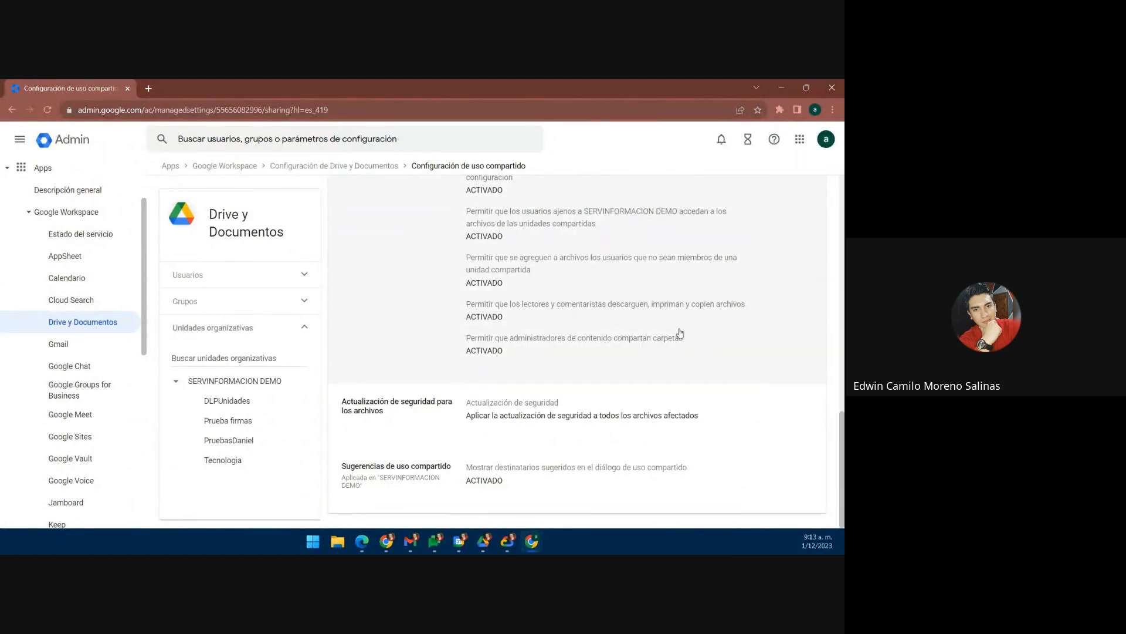
{"action": "scroll", "coordinate": [533, 305], "scroll_direction": "up", "scroll_amount": 2}
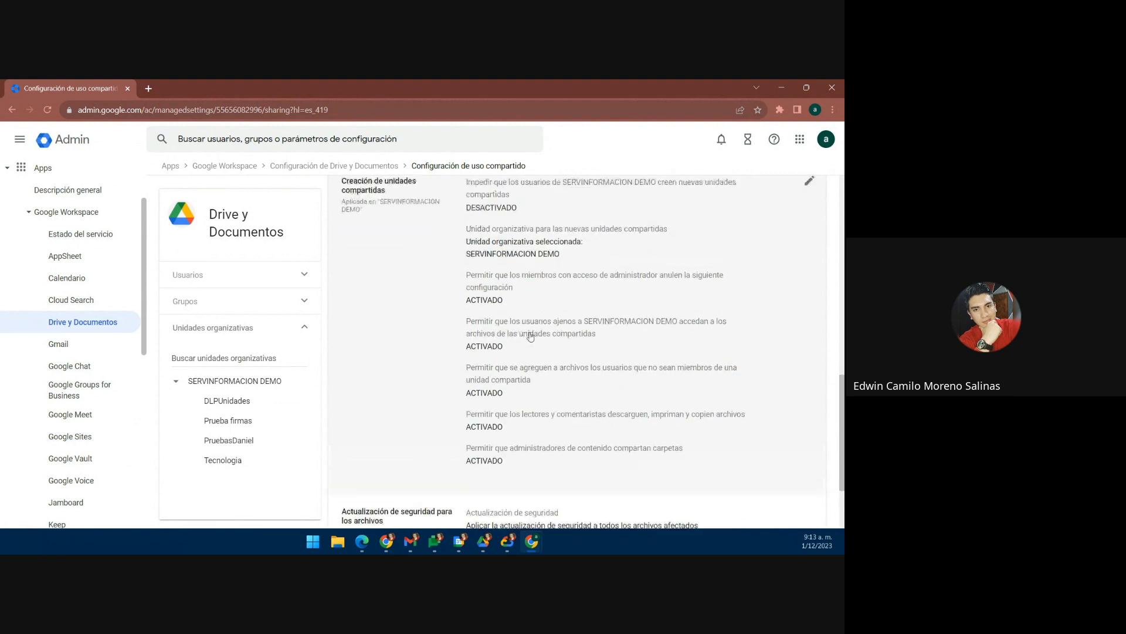
Step: Open a new tab and drag the Administrador tile further down the Google Apps grid
{"action": "left_click", "coordinate": [149, 88]}
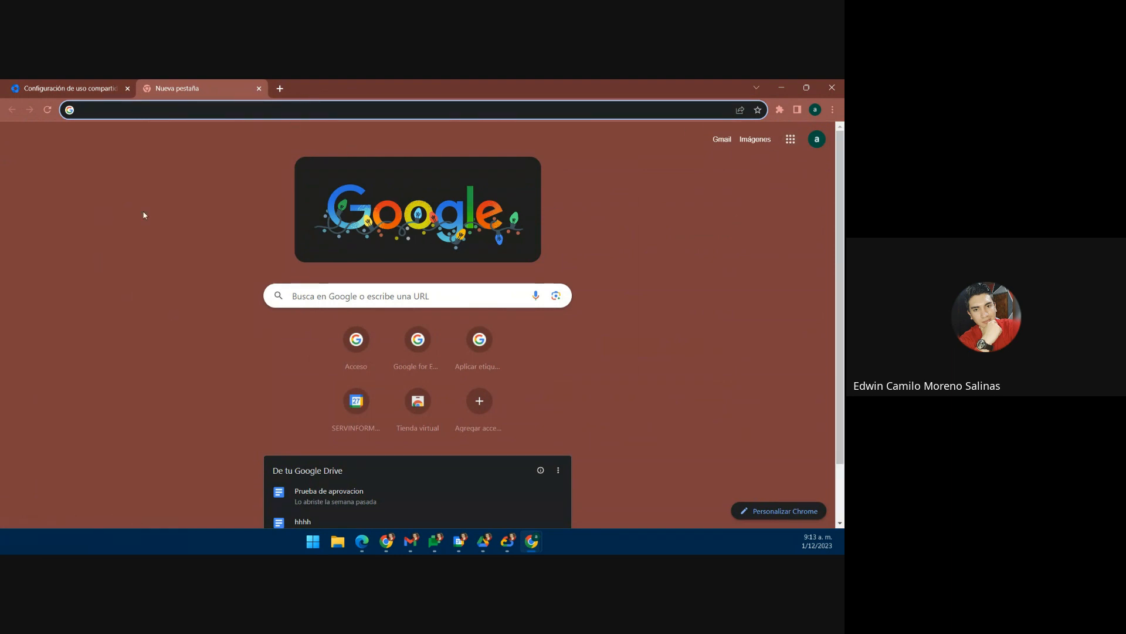
{"action": "left_click", "coordinate": [792, 141]}
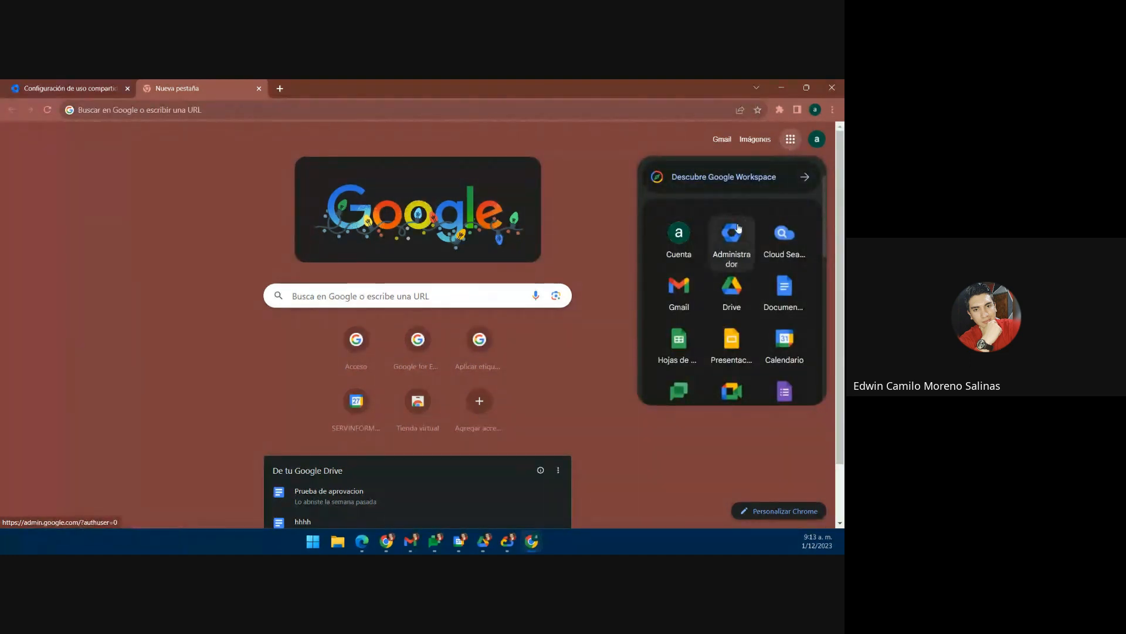
{"action": "left_click_drag", "start_coordinate": [739, 228], "coordinate": [766, 423]}
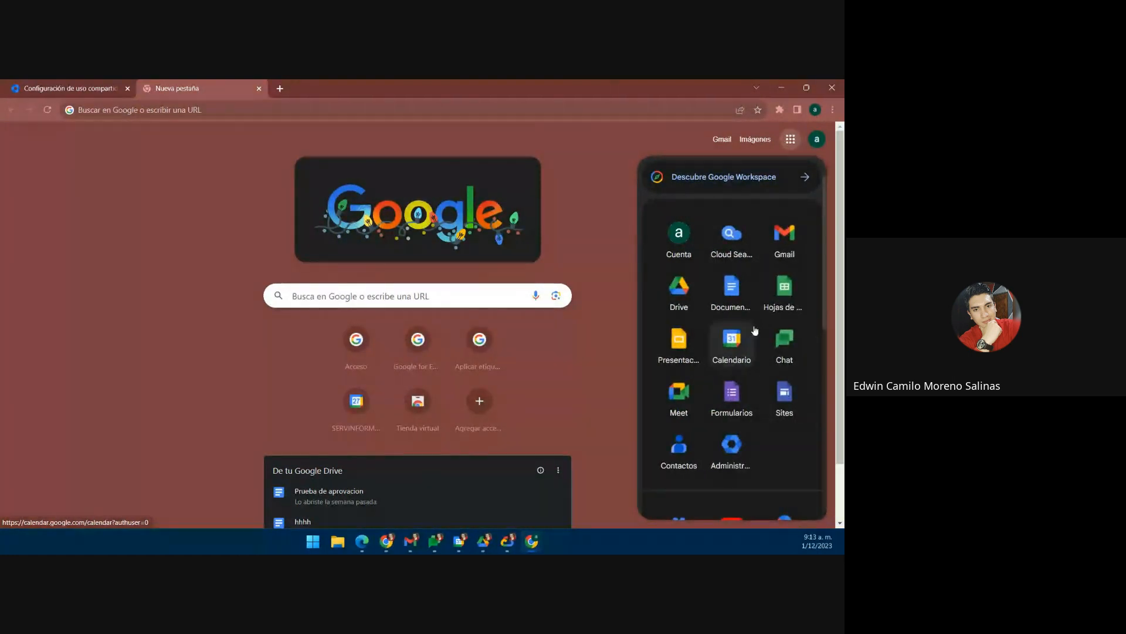
{"action": "scroll", "coordinate": [757, 335], "scroll_direction": "down", "scroll_amount": 2}
{"action": "scroll", "coordinate": [736, 376], "scroll_direction": "down", "scroll_amount": 1}
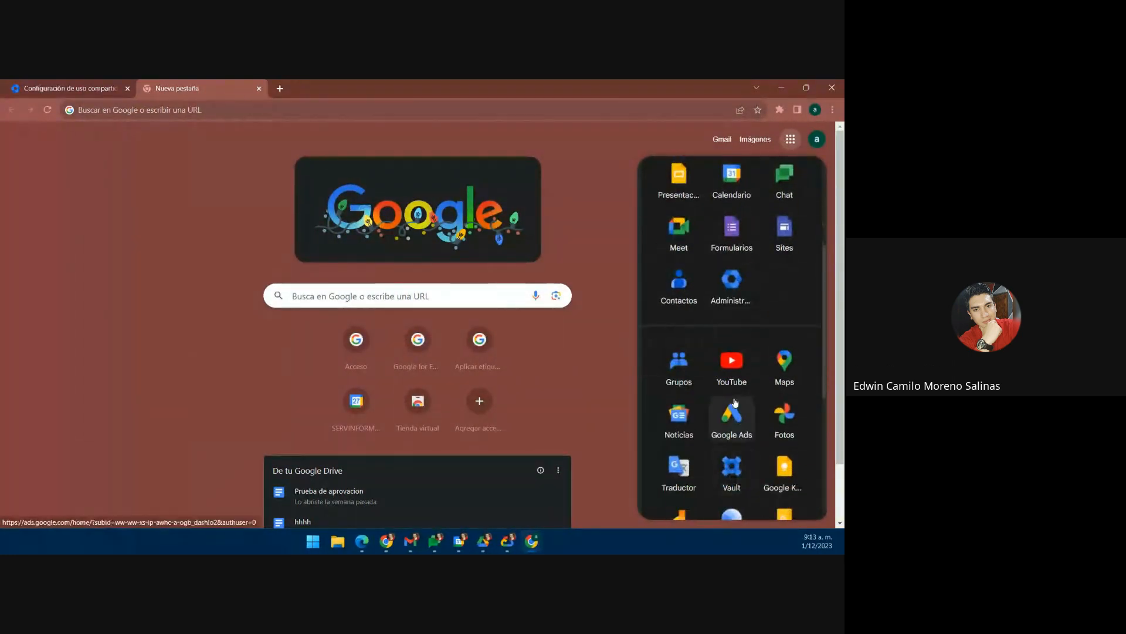
{"action": "scroll", "coordinate": [735, 403], "scroll_direction": "down", "scroll_amount": 3}
{"action": "scroll", "coordinate": [727, 394], "scroll_direction": "up", "scroll_amount": 5}
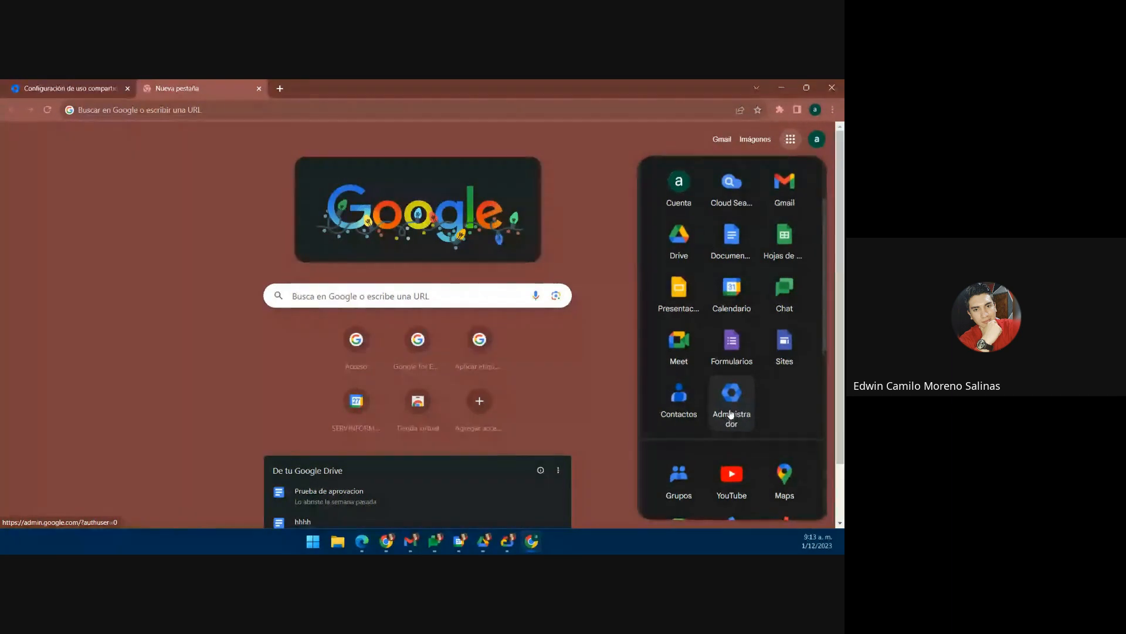
{"action": "scroll", "coordinate": [733, 420], "scroll_direction": "up", "scroll_amount": 2}
Step: Move the Administrador tile back to the first row and close the apps grid
{"action": "left_click_drag", "start_coordinate": [736, 454], "coordinate": [728, 250]}
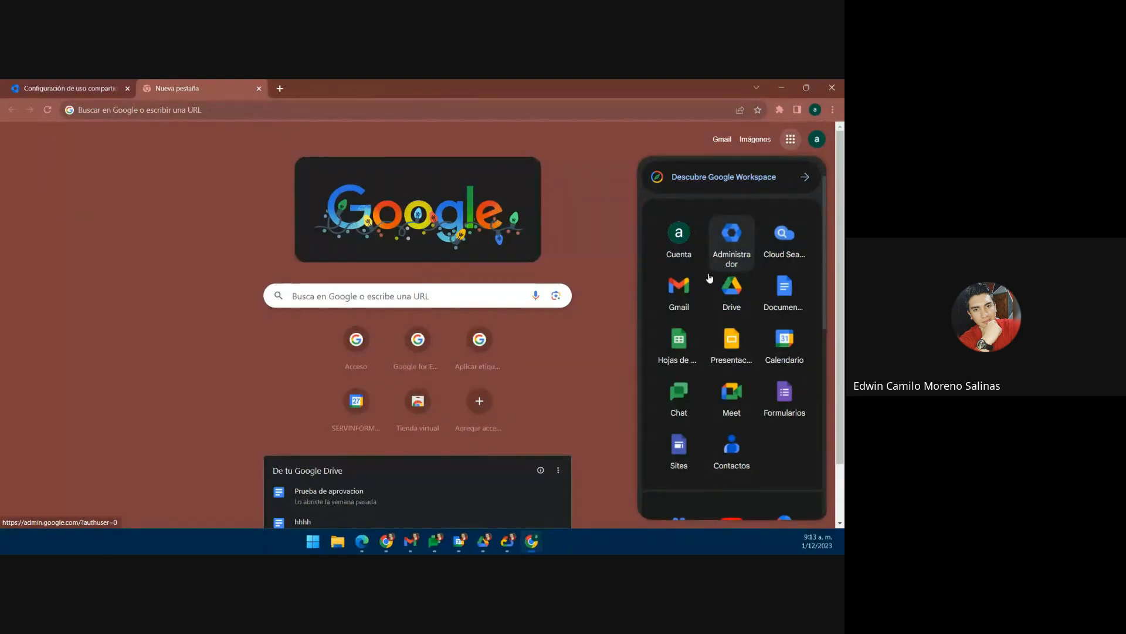
{"action": "scroll", "coordinate": [726, 235], "scroll_direction": "down", "scroll_amount": 2}
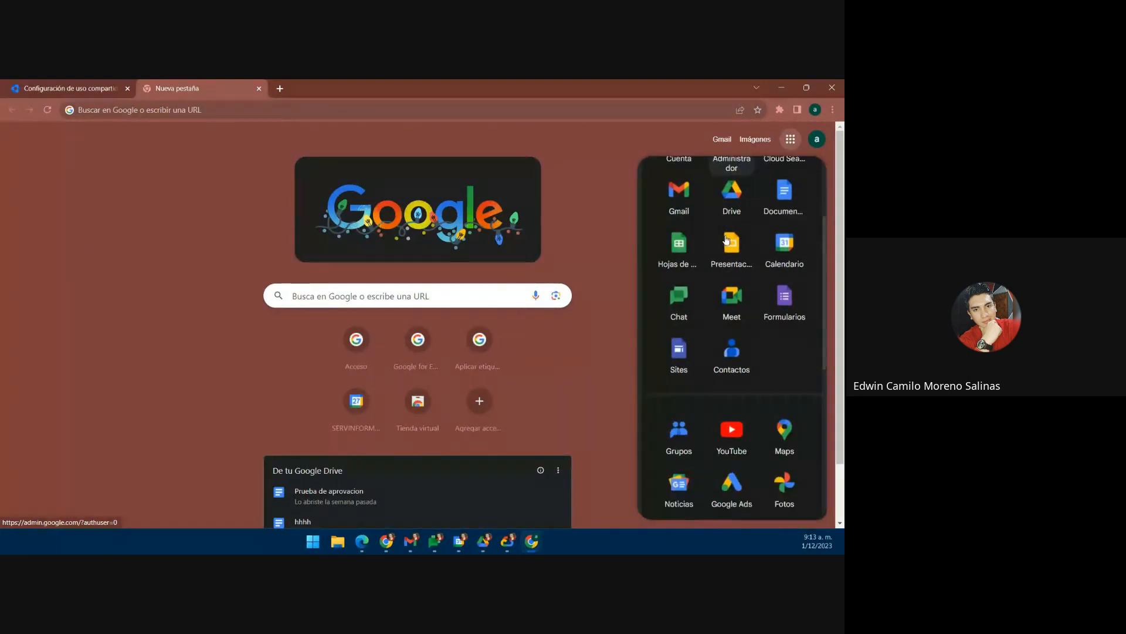
{"action": "scroll", "coordinate": [726, 235], "scroll_direction": "up", "scroll_amount": 3}
{"action": "left_click", "coordinate": [615, 204]}
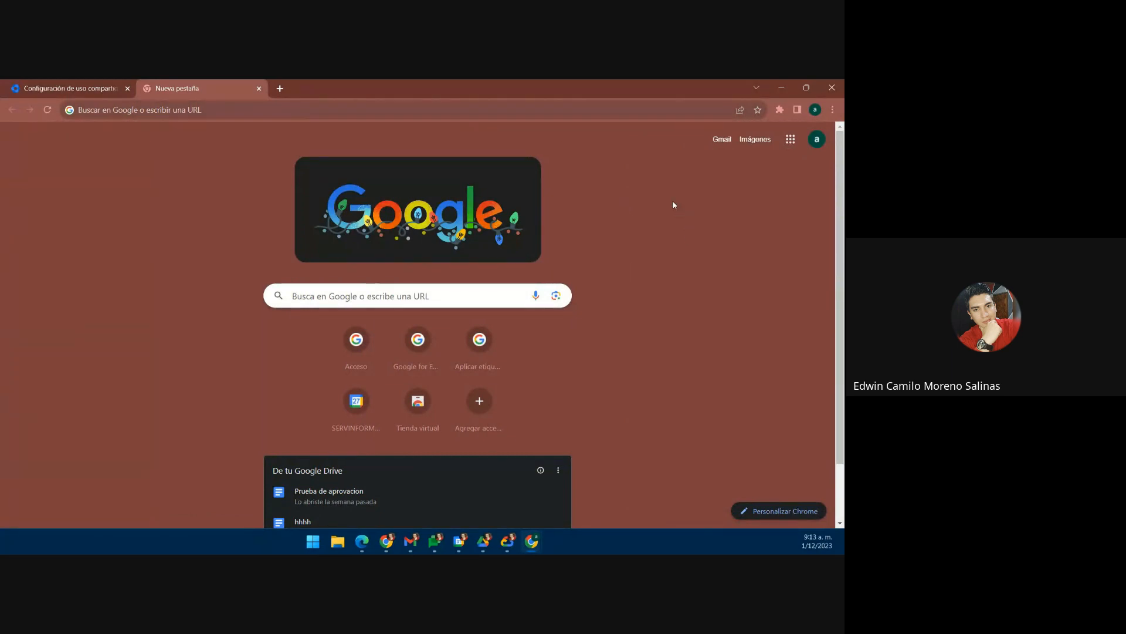
Step: Return to the Configuración de uso compartido tab and edit the Públicos objetivo setting
{"action": "left_click", "coordinate": [79, 88]}
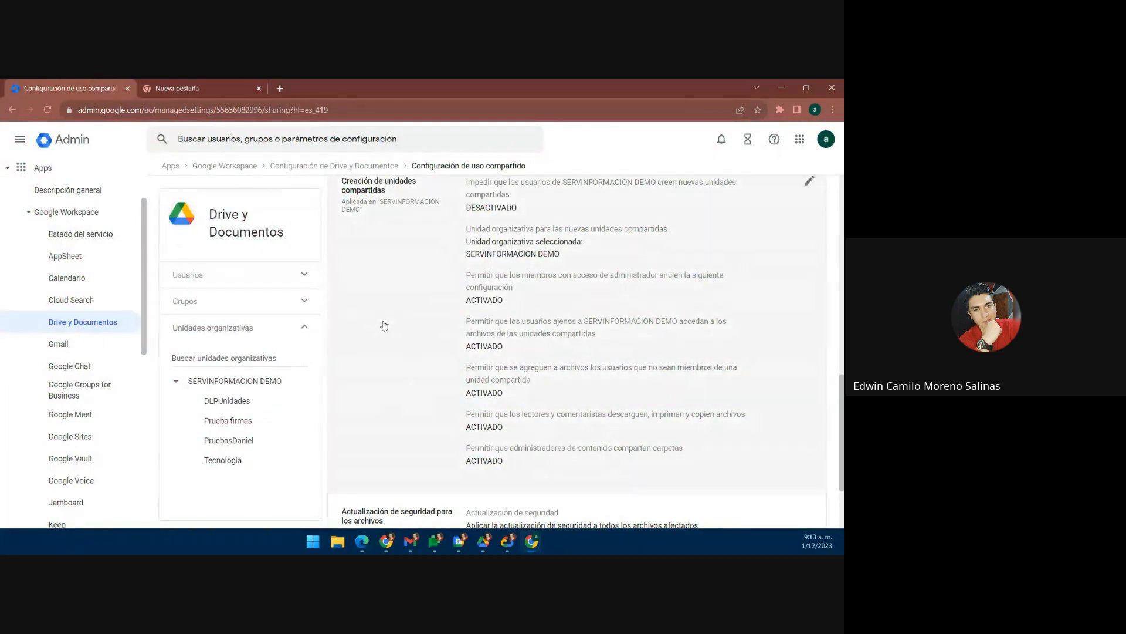
{"action": "scroll", "coordinate": [335, 272], "scroll_direction": "down", "scroll_amount": 2}
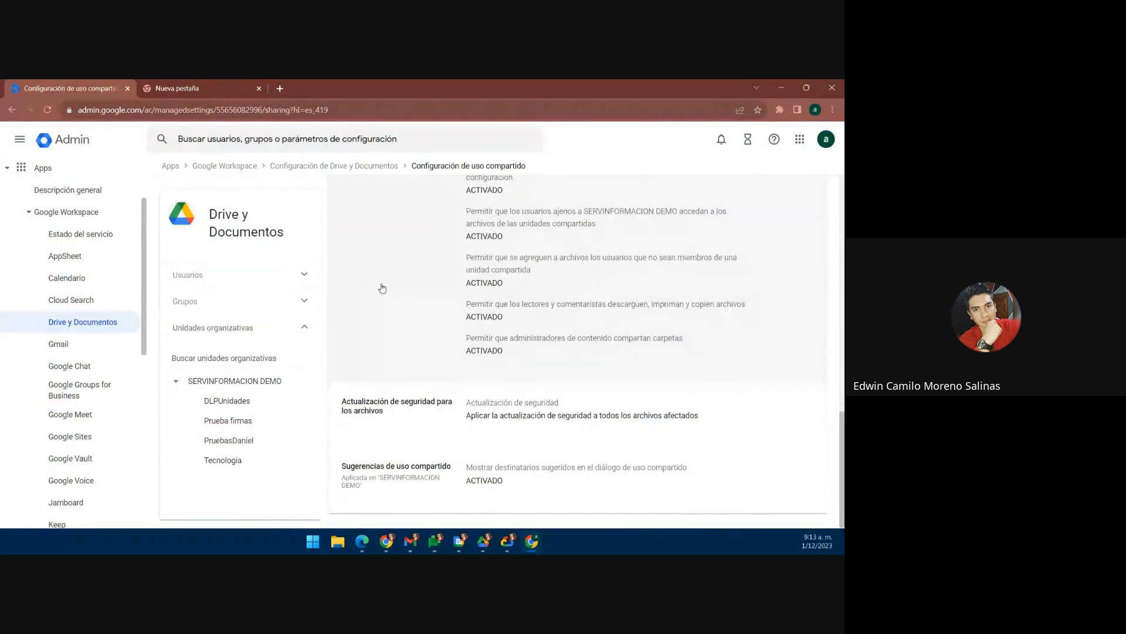
{"action": "scroll", "coordinate": [382, 288], "scroll_direction": "up", "scroll_amount": 6}
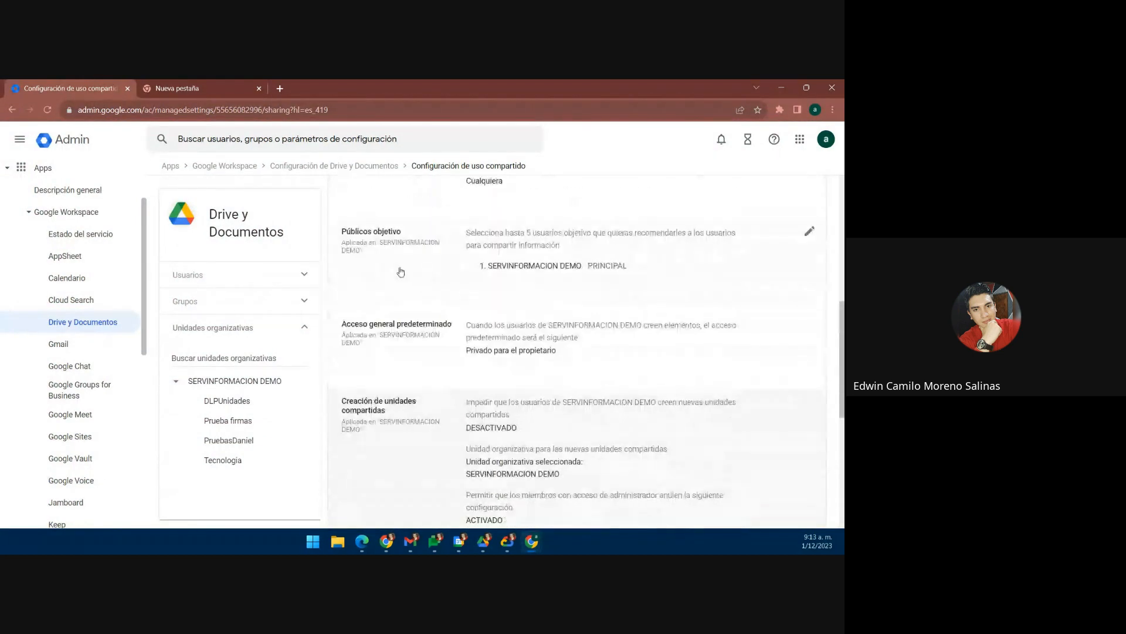
{"action": "scroll", "coordinate": [413, 307], "scroll_direction": "up", "scroll_amount": 2}
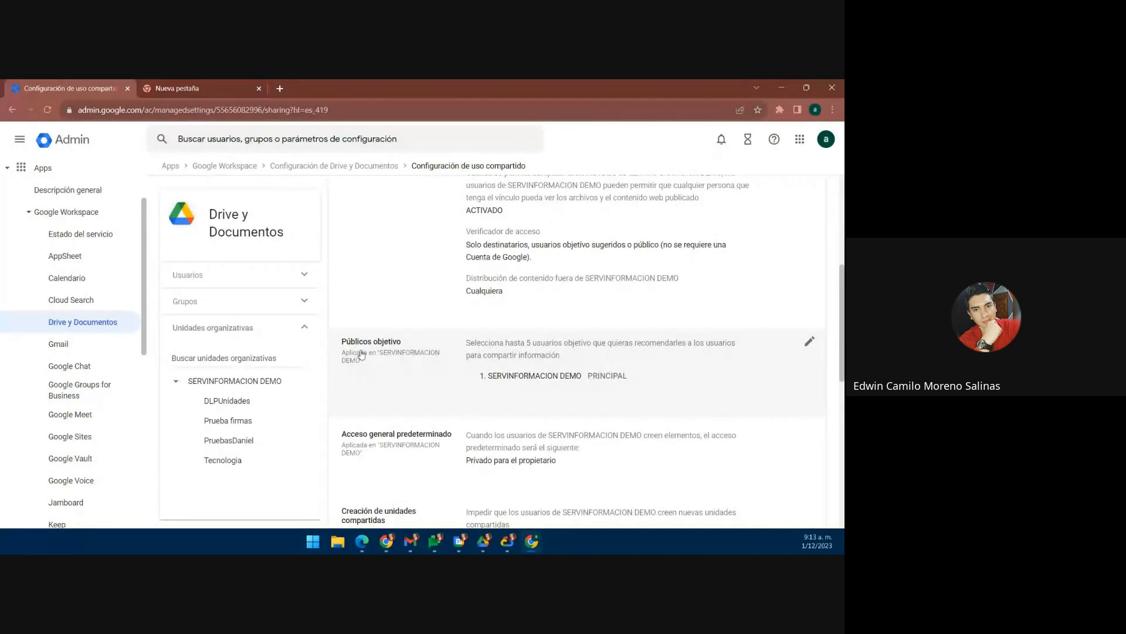
{"action": "left_click", "coordinate": [809, 343]}
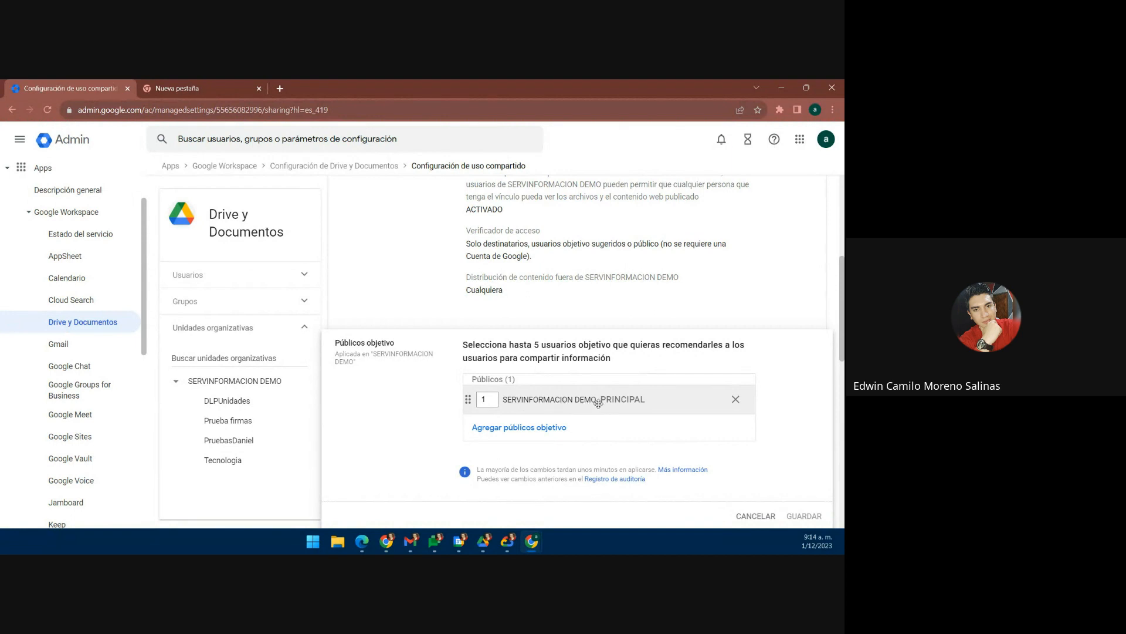
Step: Add MI LISTA as a target audience from Agregar públicos objetivo
{"action": "left_click", "coordinate": [522, 428]}
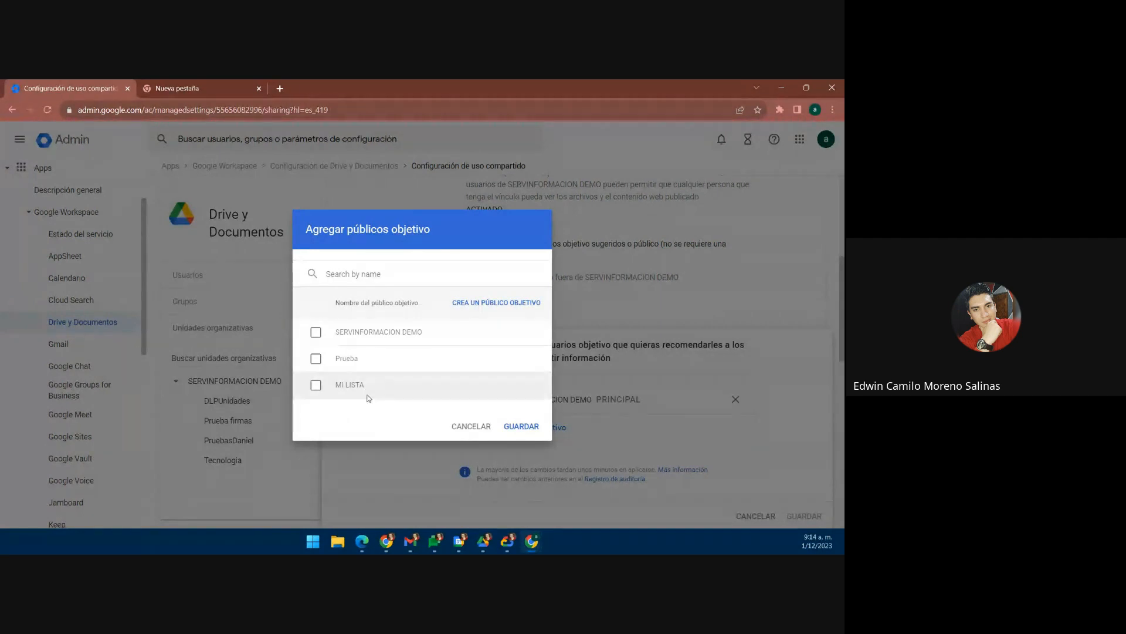
{"action": "left_click", "coordinate": [317, 360]}
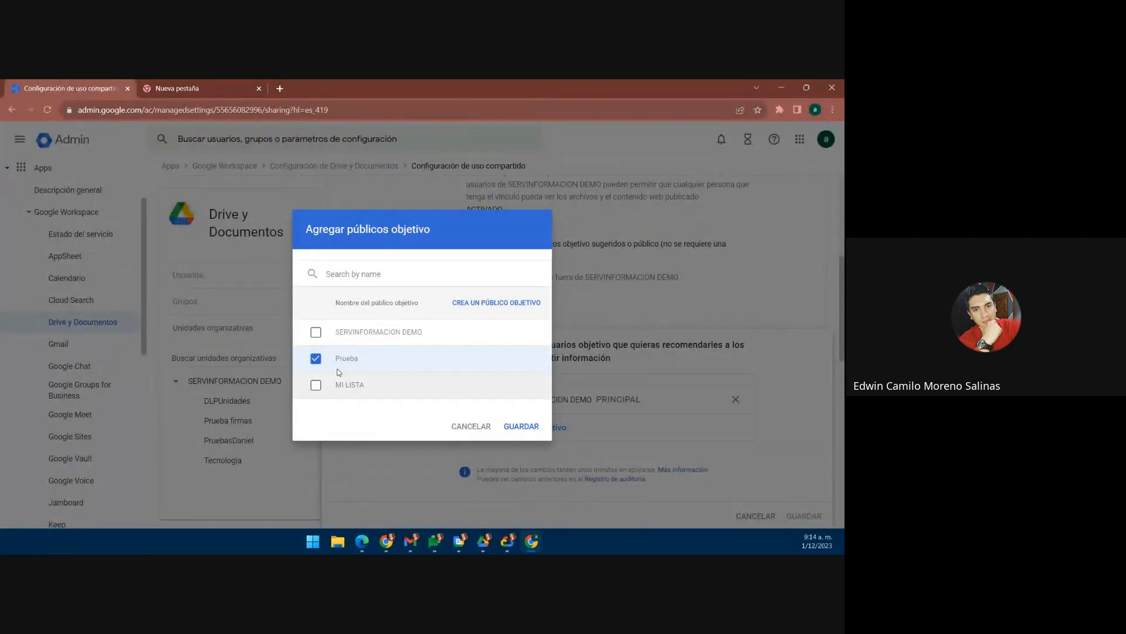
{"action": "left_click", "coordinate": [316, 384]}
{"action": "left_click", "coordinate": [515, 429]}
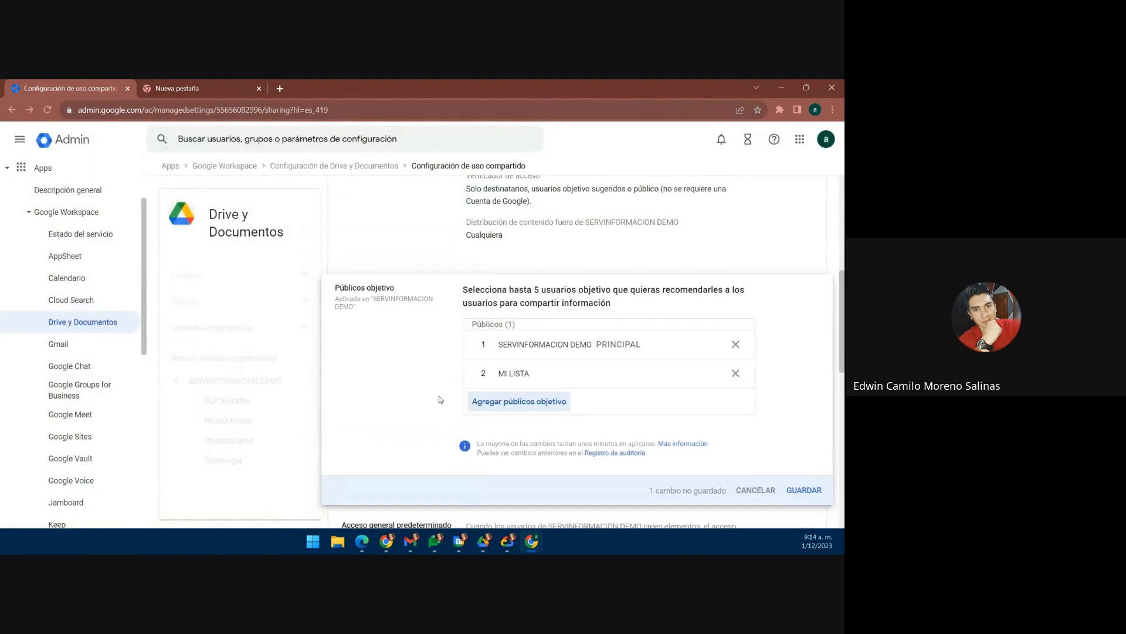
Step: Move MI LISTA to the top and remove SERVINFORMACION DEMO from the audiences
{"action": "left_click_drag", "start_coordinate": [515, 383], "coordinate": [515, 346]}
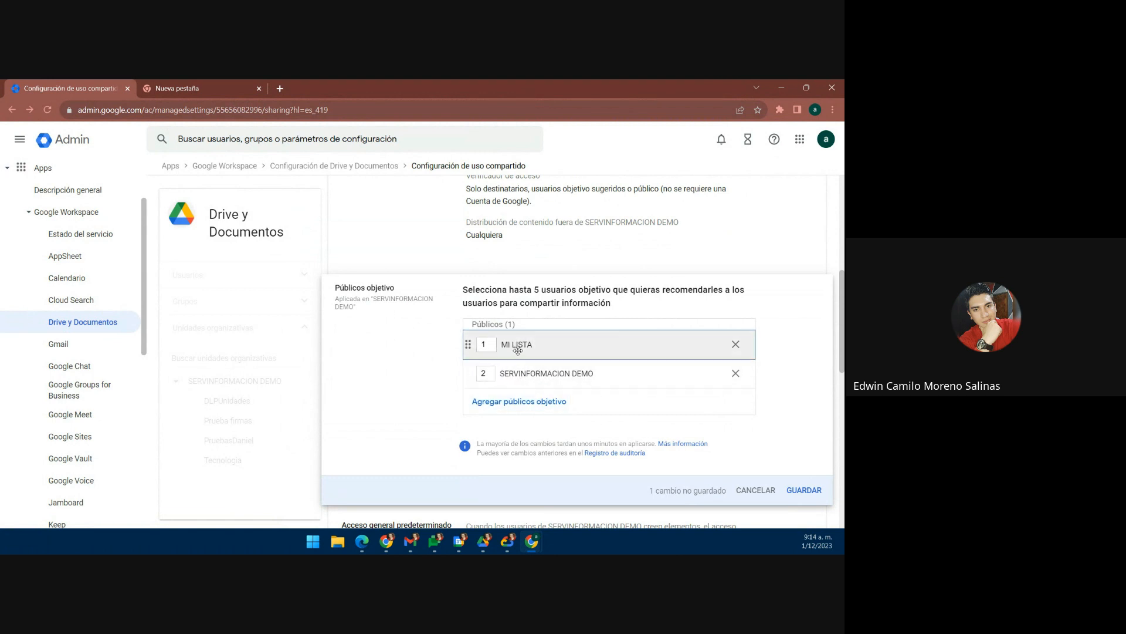
{"action": "left_click", "coordinate": [522, 376]}
{"action": "left_click_drag", "start_coordinate": [516, 353], "coordinate": [518, 372]}
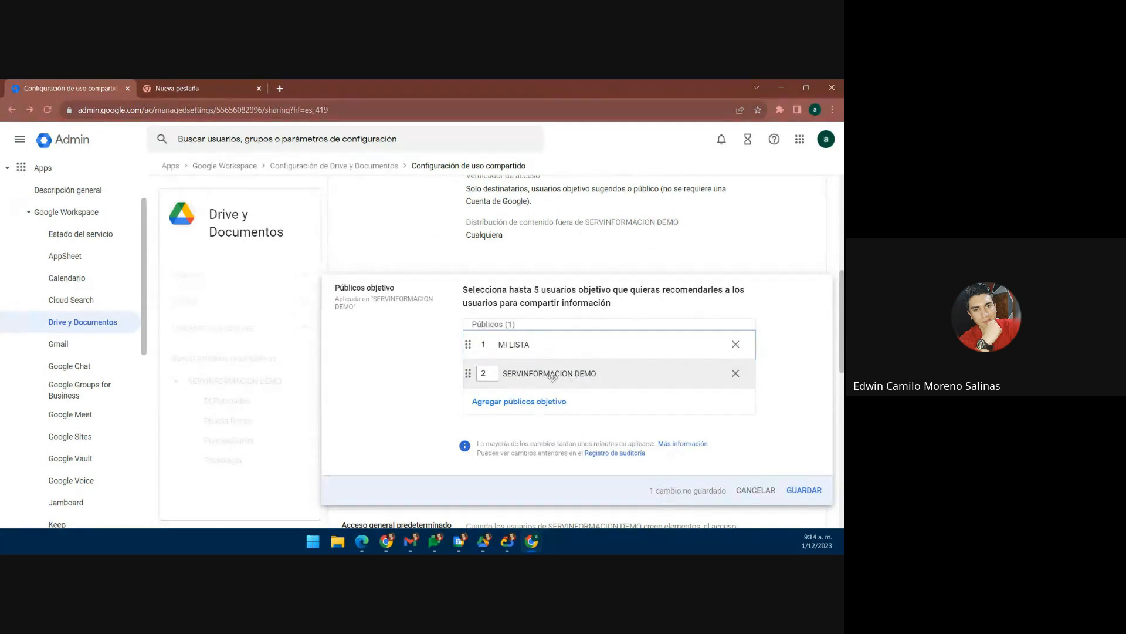
{"action": "left_click", "coordinate": [735, 373]}
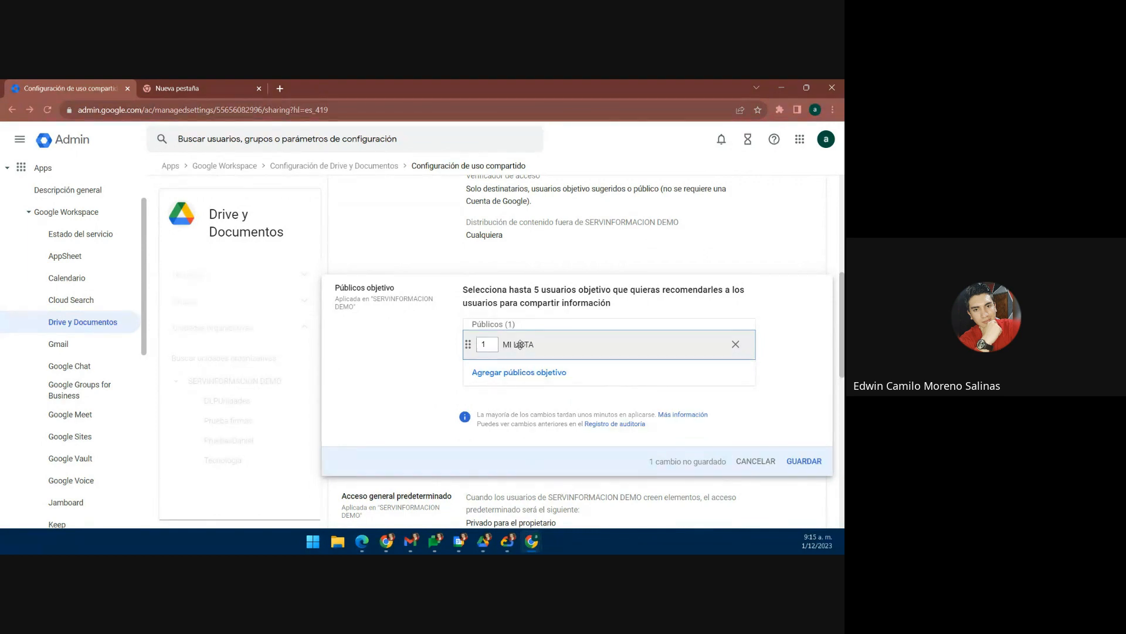
{"action": "scroll", "coordinate": [520, 345], "scroll_direction": "up", "scroll_amount": 4}
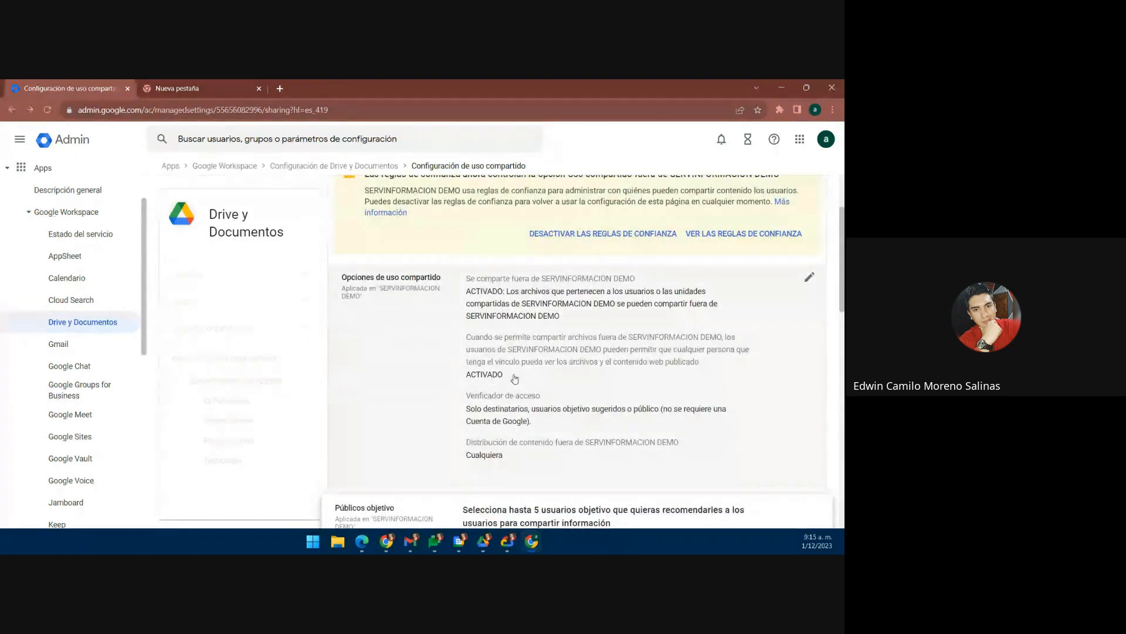
{"action": "scroll", "coordinate": [514, 378], "scroll_direction": "down", "scroll_amount": 5}
Step: Discard the audience edit and try link access for main audiences in Acceso general predeterminado
{"action": "left_click", "coordinate": [769, 403]}
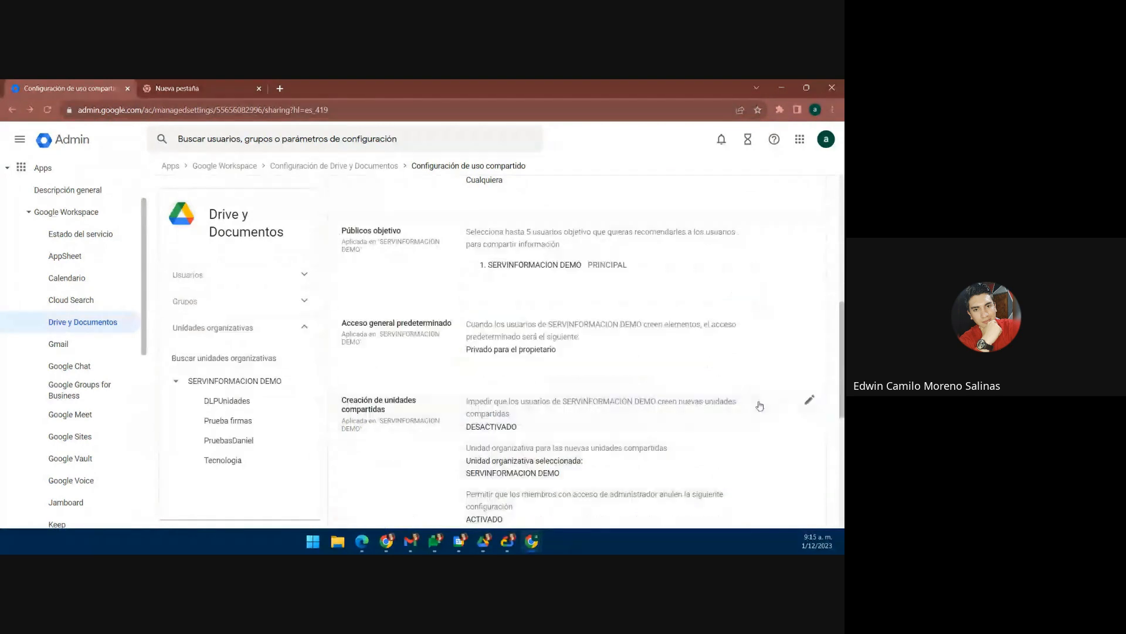
{"action": "scroll", "coordinate": [455, 326], "scroll_direction": "down", "scroll_amount": 2}
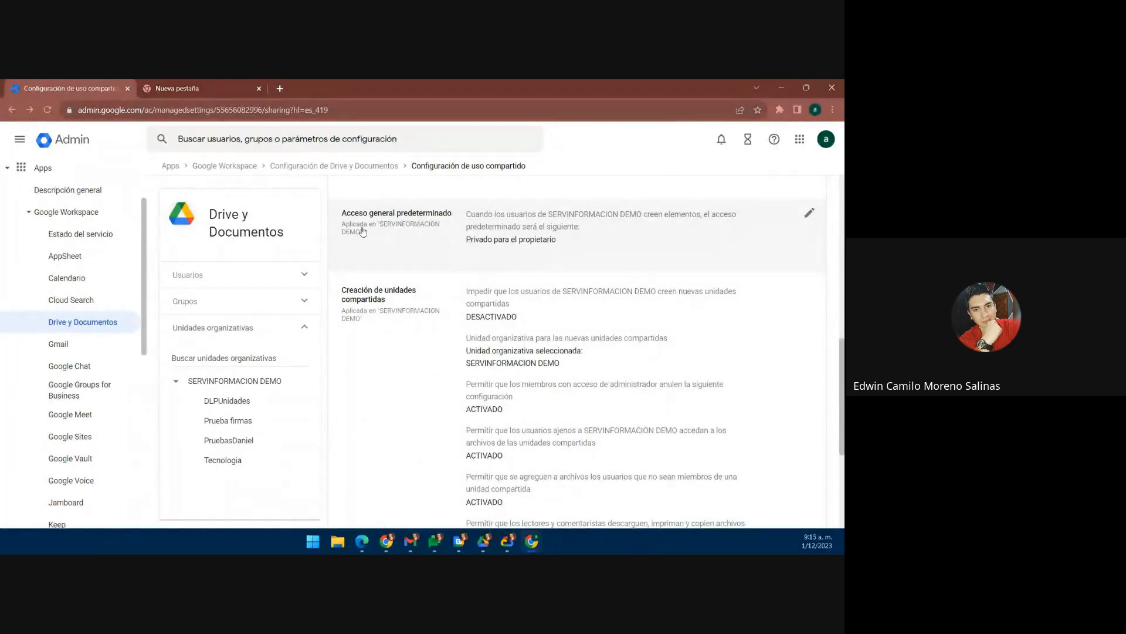
{"action": "left_click", "coordinate": [494, 246]}
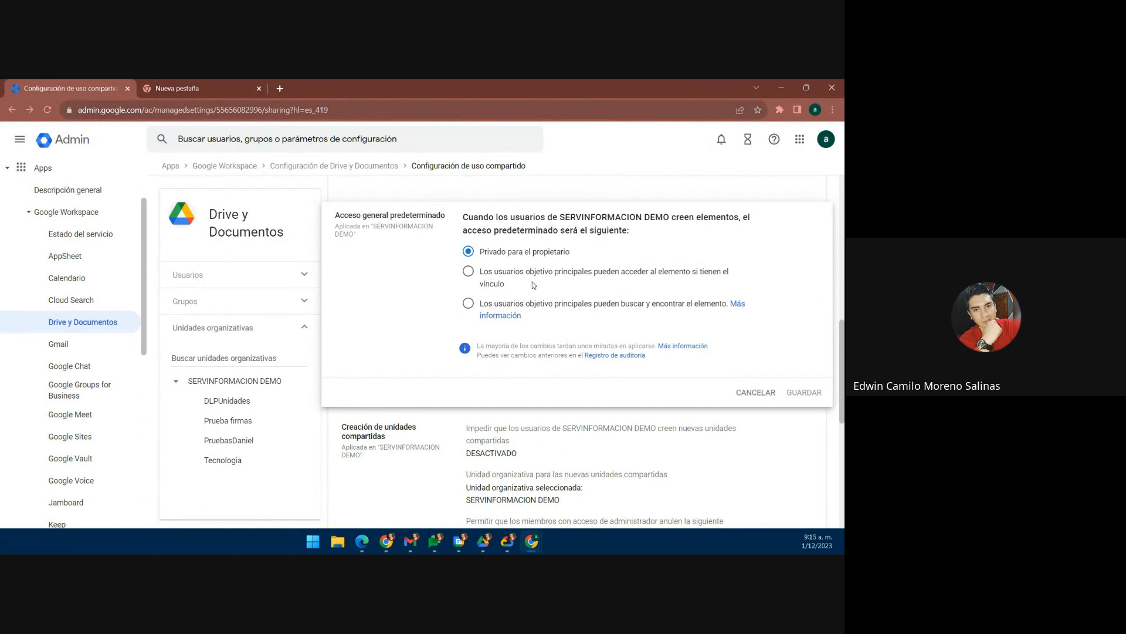
{"action": "left_click", "coordinate": [468, 271]}
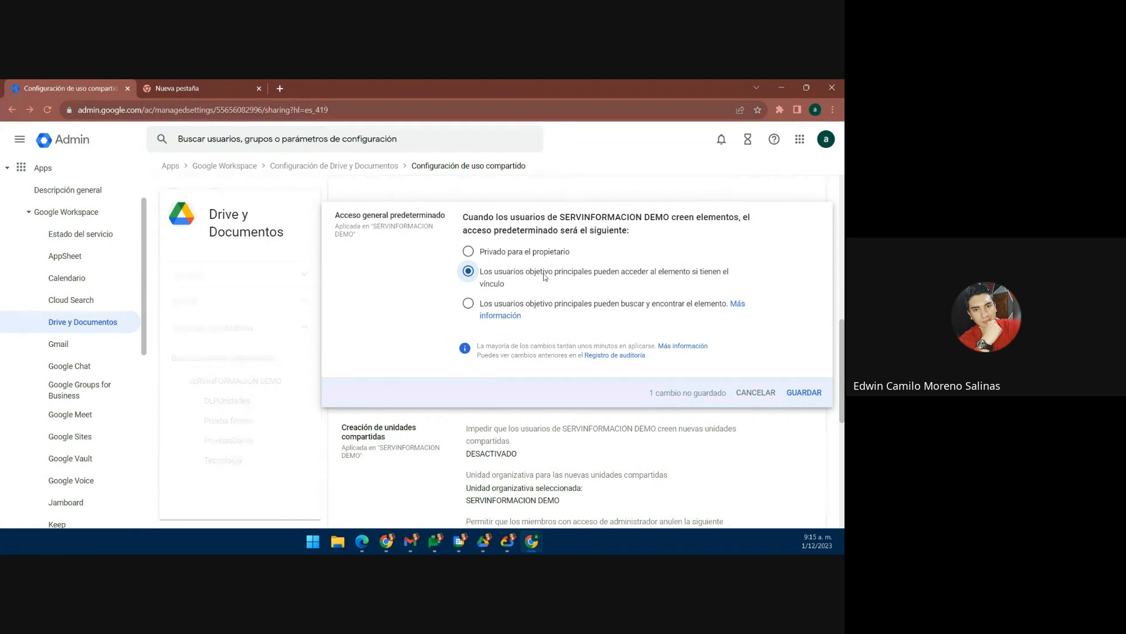
{"action": "scroll", "coordinate": [544, 273], "scroll_direction": "up", "scroll_amount": 2}
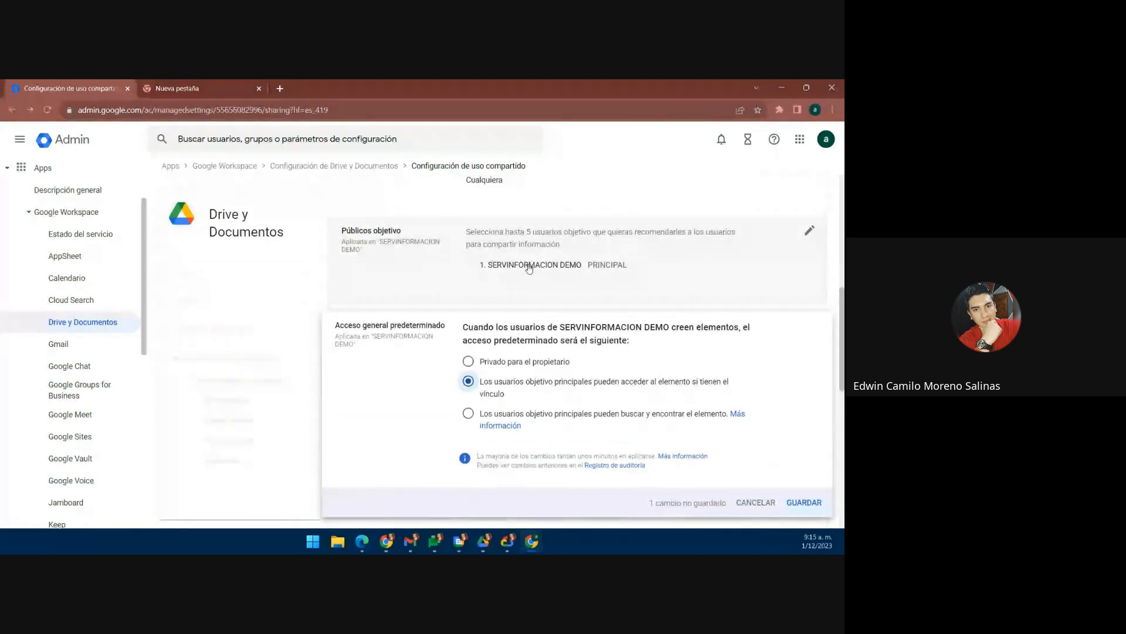
{"action": "scroll", "coordinate": [528, 307], "scroll_direction": "down", "scroll_amount": 1}
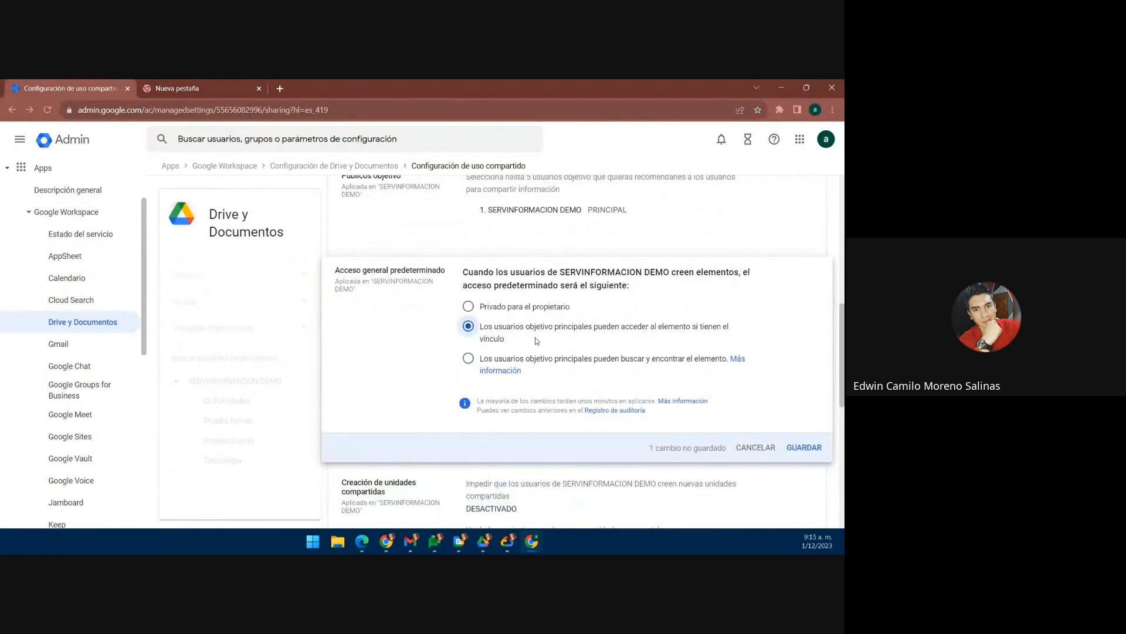
{"action": "scroll", "coordinate": [517, 344], "scroll_direction": "down", "scroll_amount": 1}
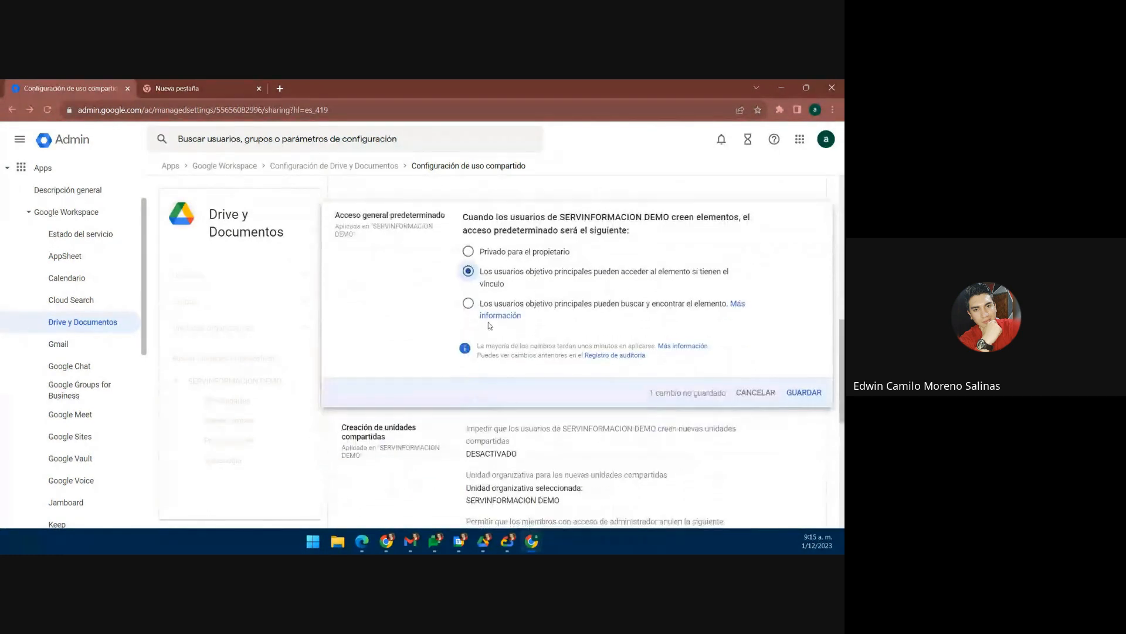
Step: Try the search-and-find option, then cancel, keeping Privado para el propietario
{"action": "left_click", "coordinate": [467, 304]}
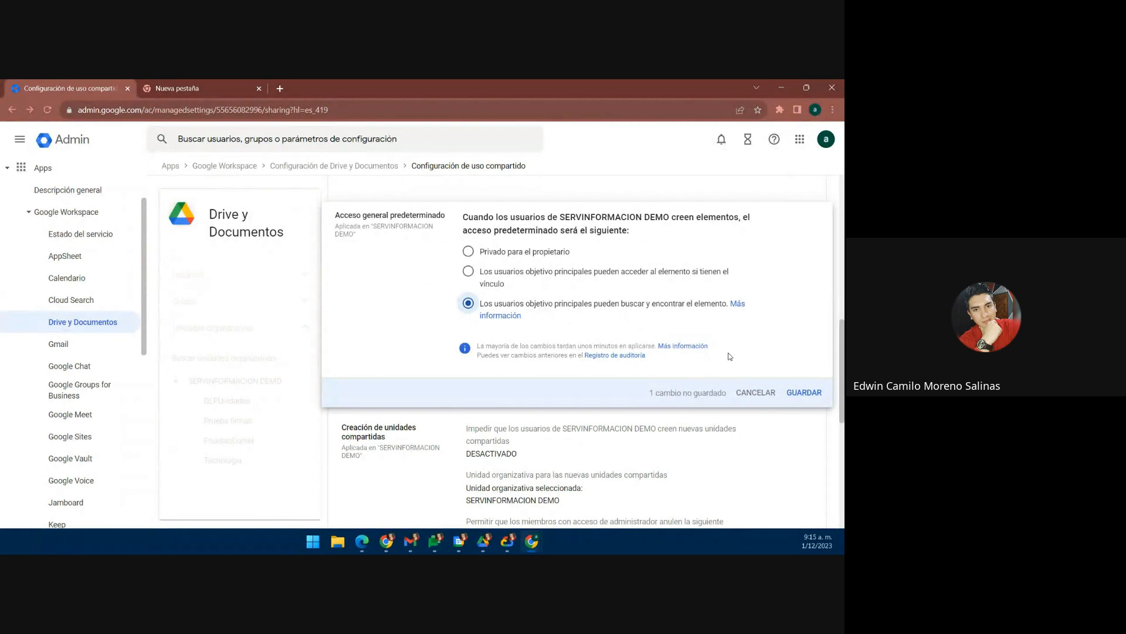
{"action": "left_click", "coordinate": [757, 392]}
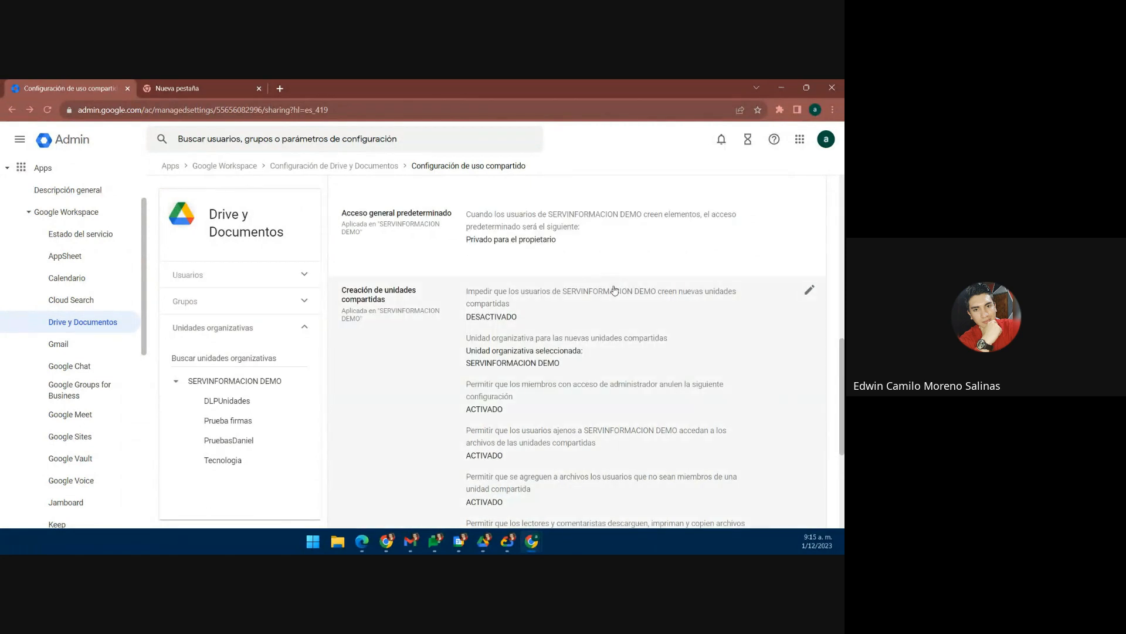
{"action": "scroll", "coordinate": [613, 288], "scroll_direction": "down", "scroll_amount": 2}
{"action": "scroll", "coordinate": [614, 290], "scroll_direction": "up", "scroll_amount": 3}
{"action": "scroll", "coordinate": [612, 289], "scroll_direction": "down", "scroll_amount": 2}
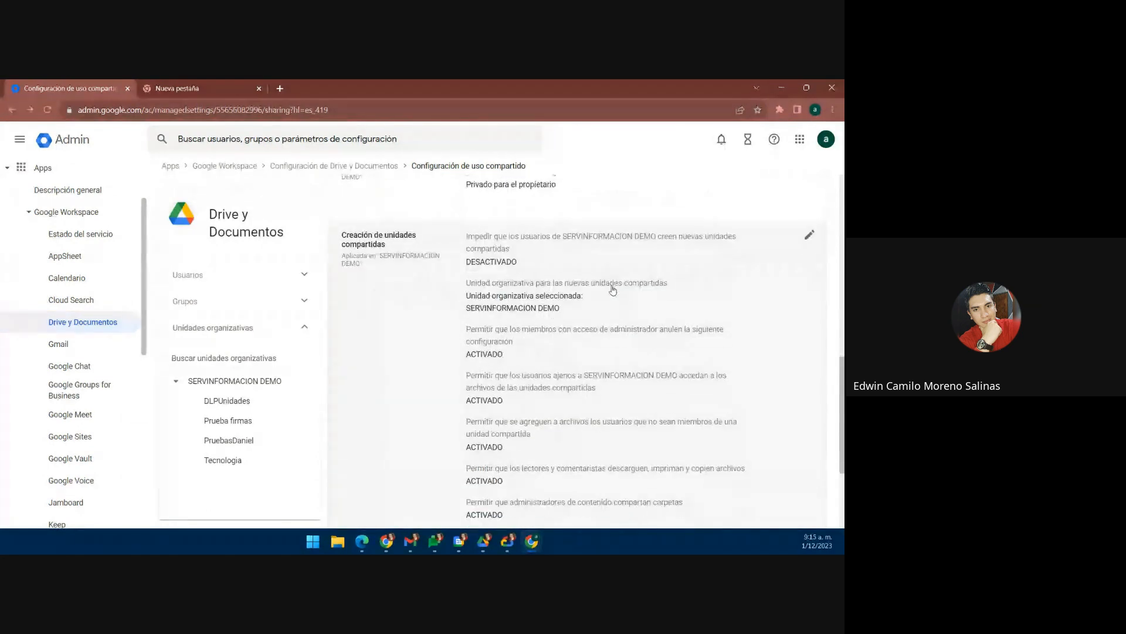
{"action": "scroll", "coordinate": [422, 328], "scroll_direction": "down", "scroll_amount": 1}
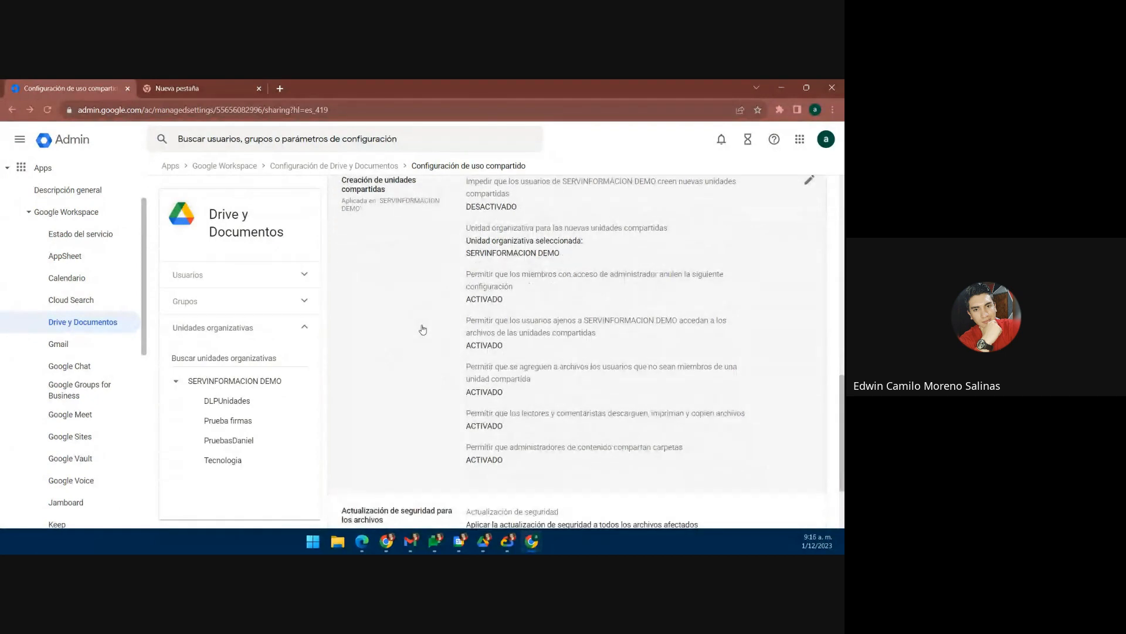
{"action": "scroll", "coordinate": [423, 329], "scroll_direction": "up", "scroll_amount": 1}
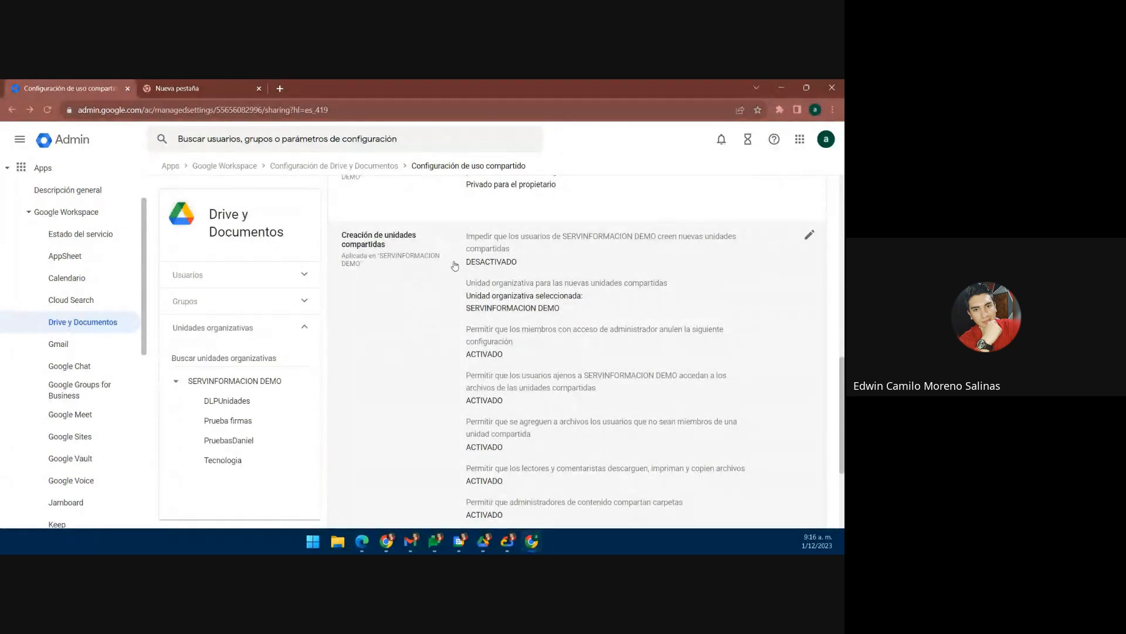
Step: Open the Creación de unidades compartidas settings for editing
{"action": "left_click", "coordinate": [437, 317]}
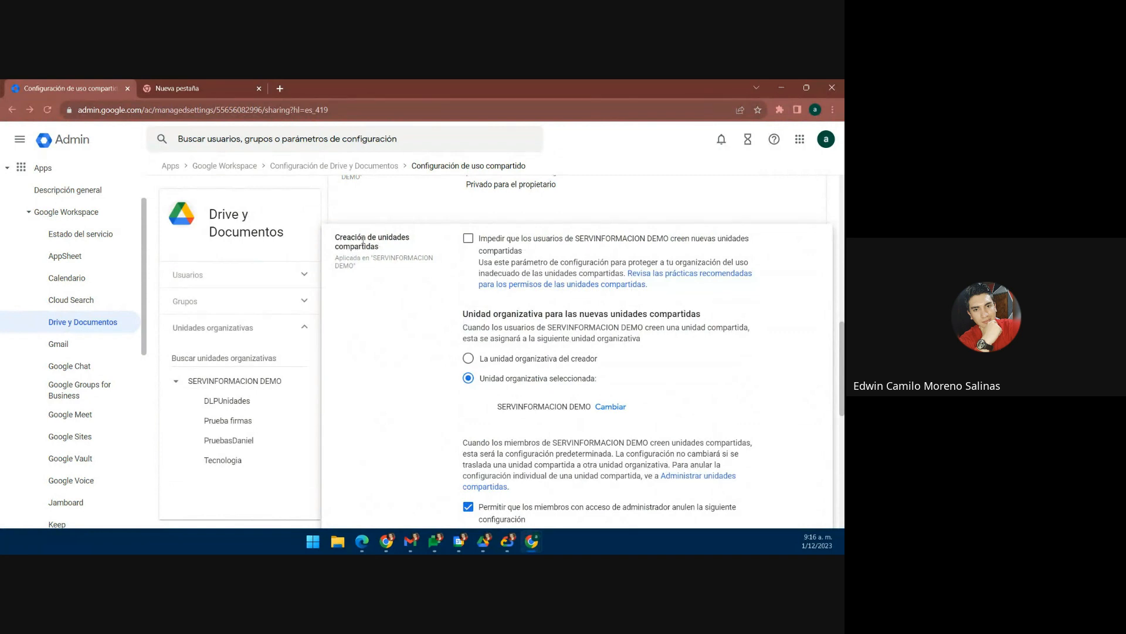
{"action": "left_click_drag", "start_coordinate": [377, 246], "coordinate": [378, 237]}
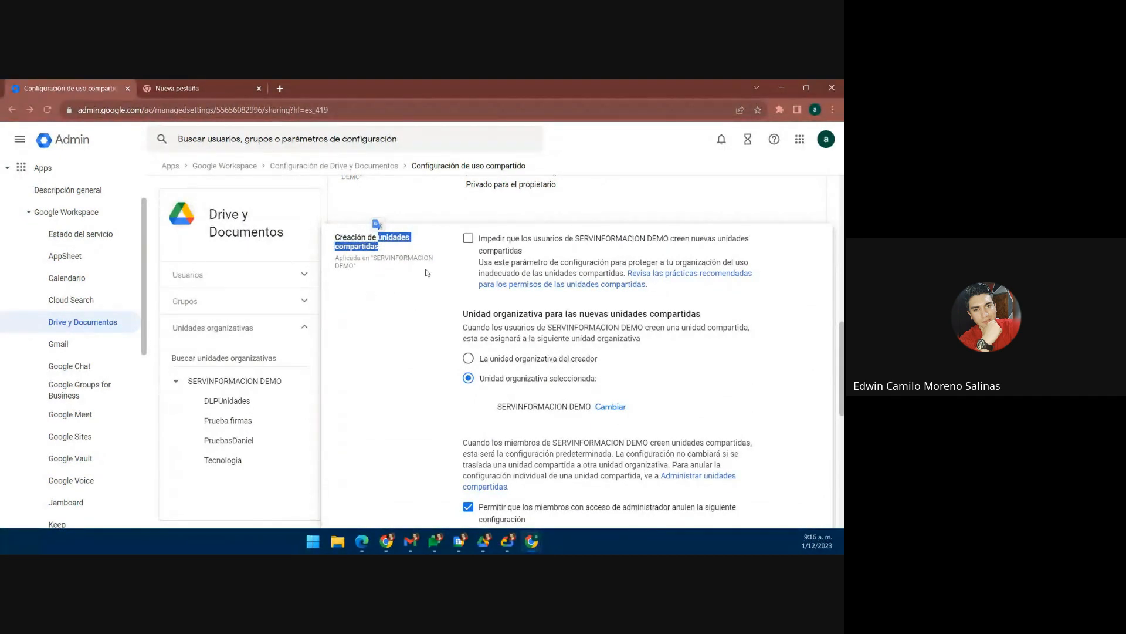
{"action": "left_click", "coordinate": [400, 285]}
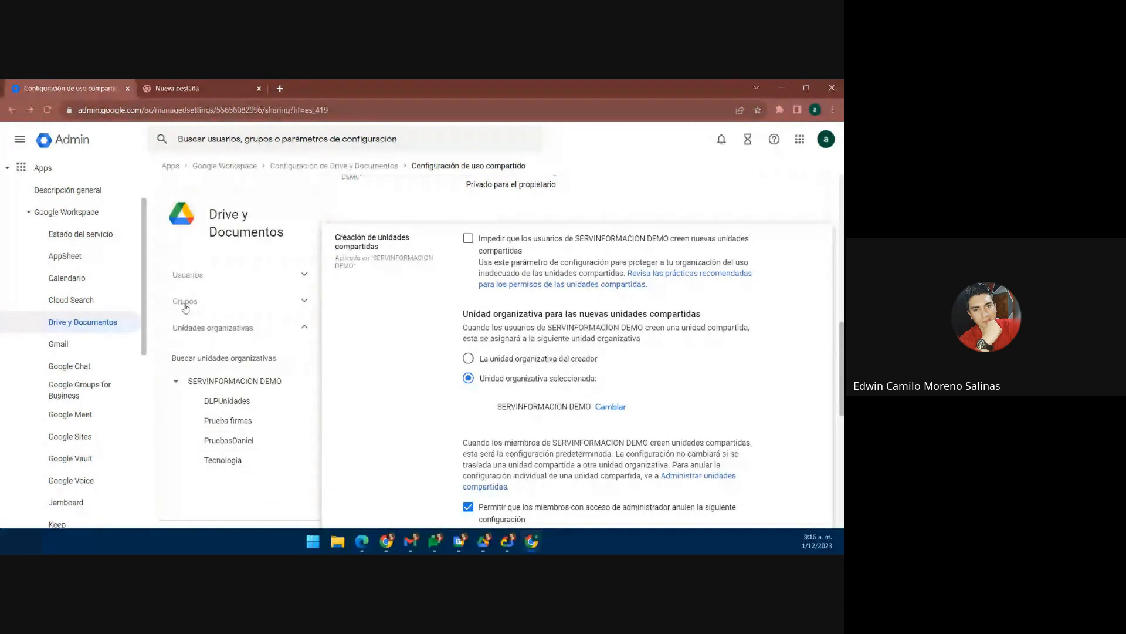
Step: Toggle Impedir on and off, then return new drives' org unit to SERVINFORMACION DEMO
{"action": "left_click", "coordinate": [468, 238]}
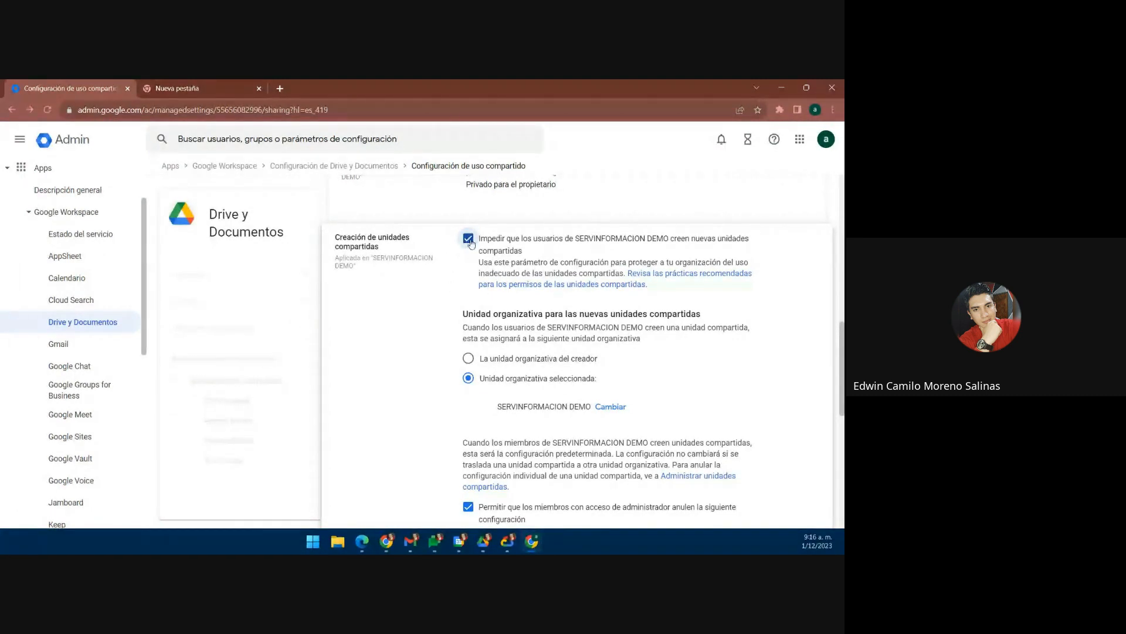
{"action": "left_click", "coordinate": [469, 240]}
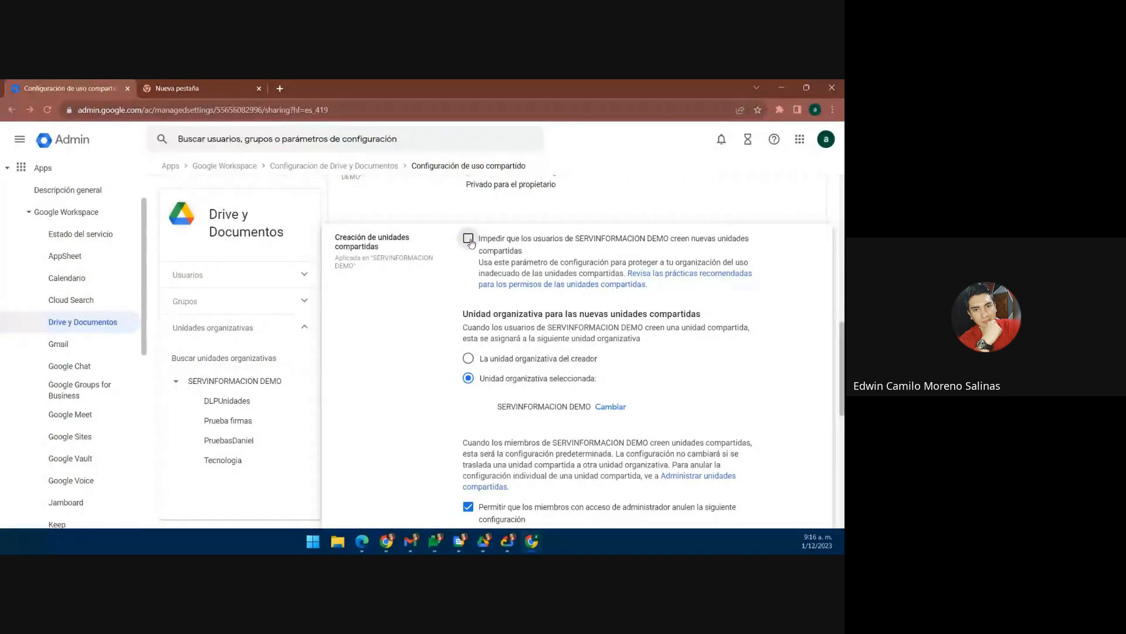
{"action": "scroll", "coordinate": [538, 301], "scroll_direction": "down", "scroll_amount": 1}
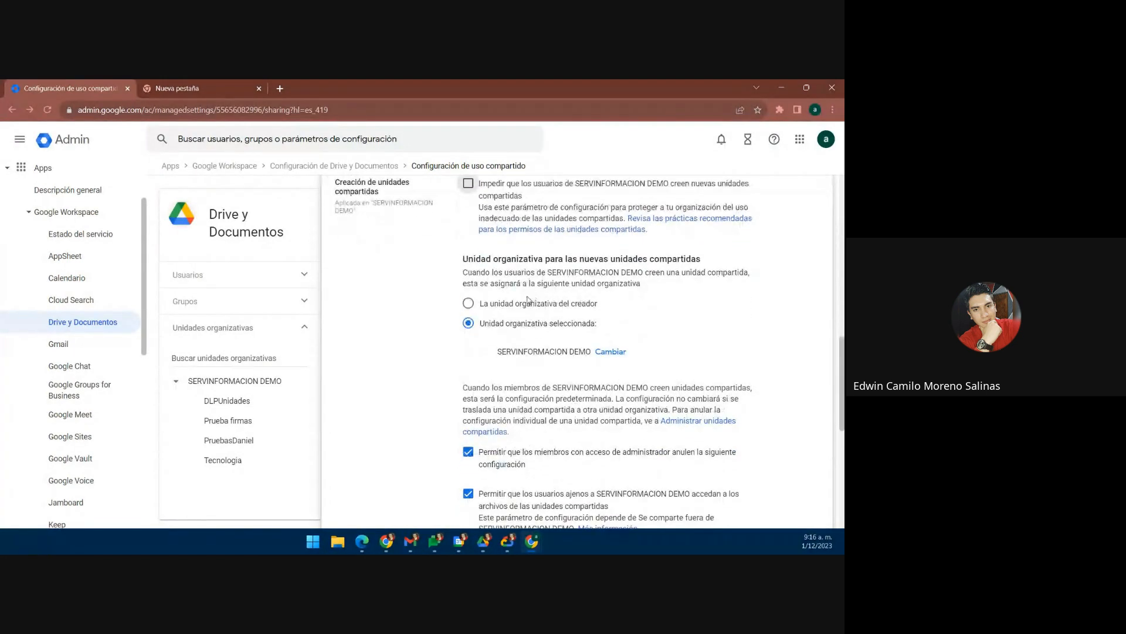
{"action": "left_click", "coordinate": [468, 305]}
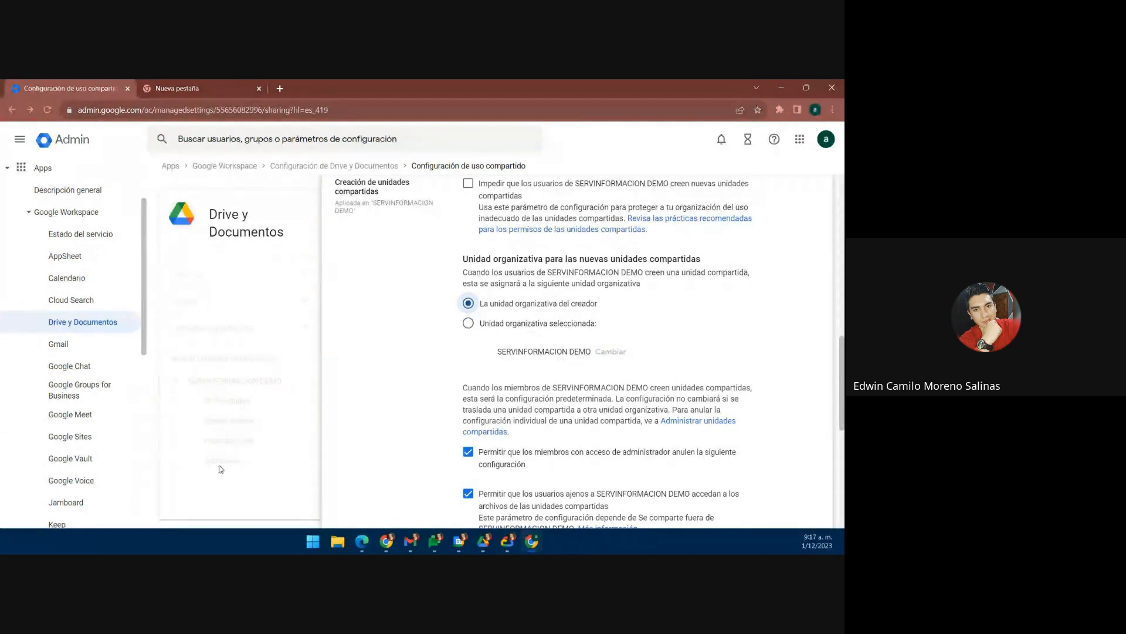
{"action": "left_click", "coordinate": [469, 324]}
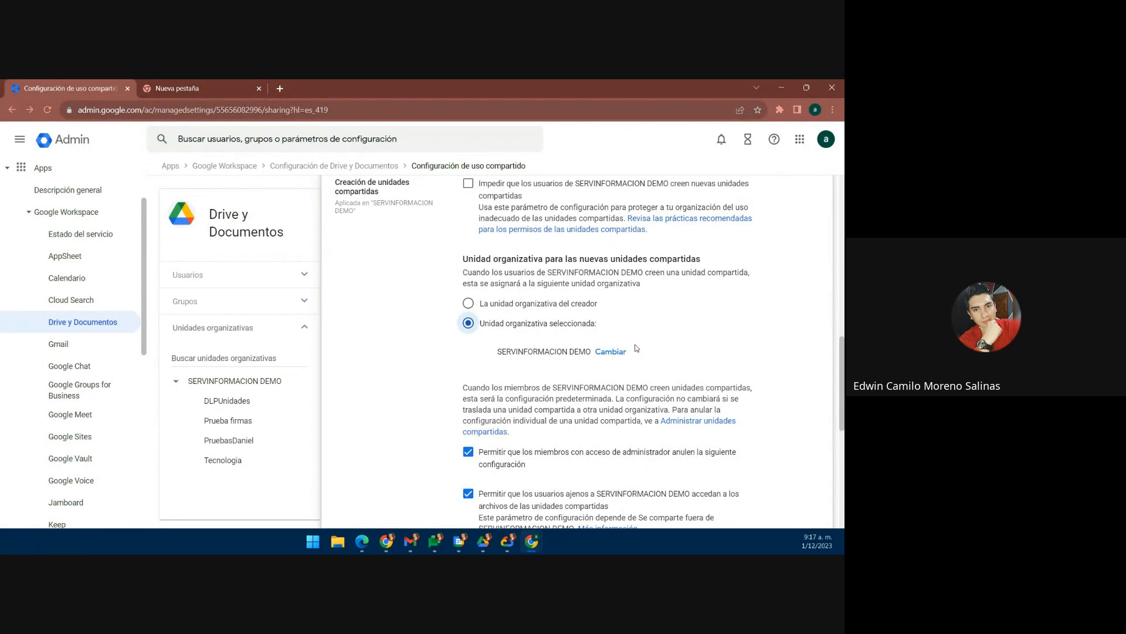
Step: Review the shared-drive sharing options and cancel without saving changes
{"action": "scroll", "coordinate": [638, 333], "scroll_direction": "down", "scroll_amount": 2}
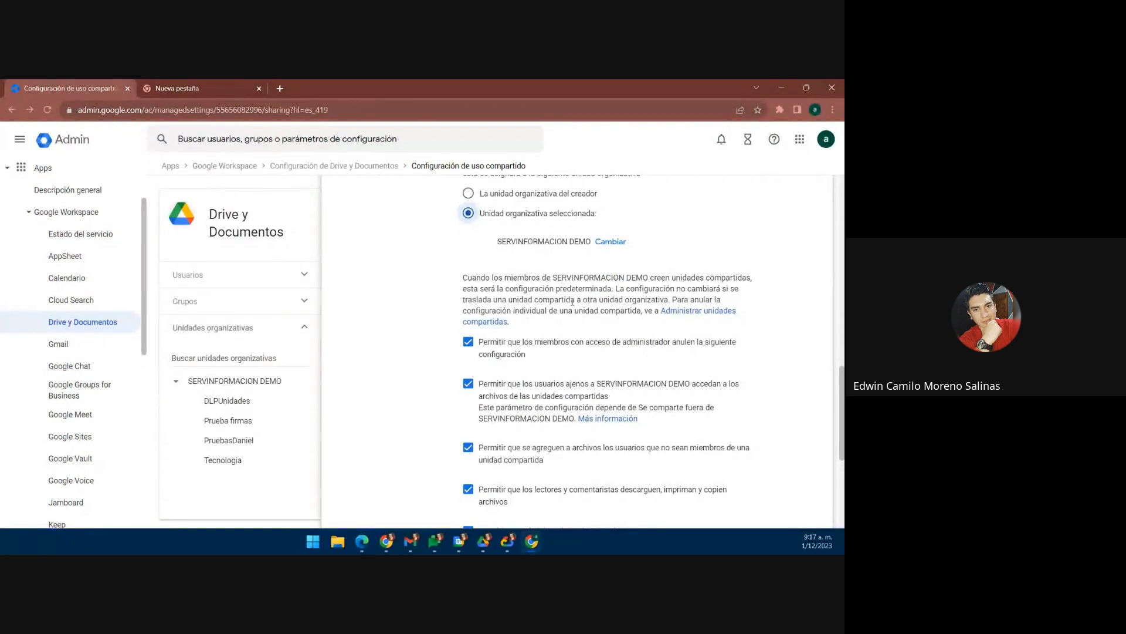
{"action": "scroll", "coordinate": [538, 303], "scroll_direction": "down", "scroll_amount": 2}
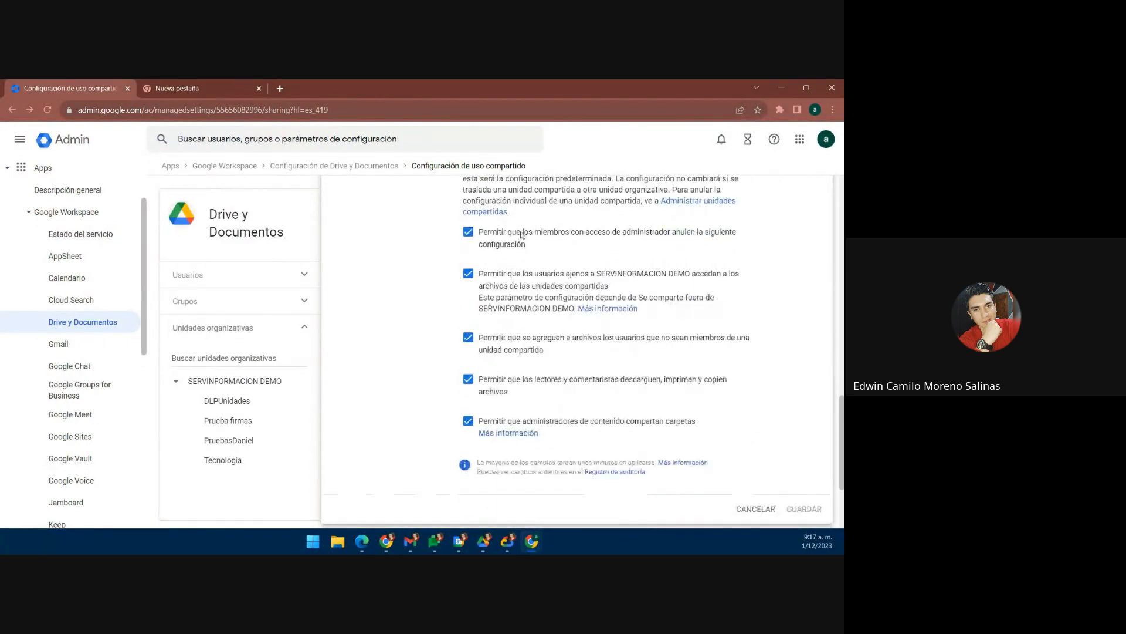
{"action": "scroll", "coordinate": [482, 260], "scroll_direction": "up", "scroll_amount": 1}
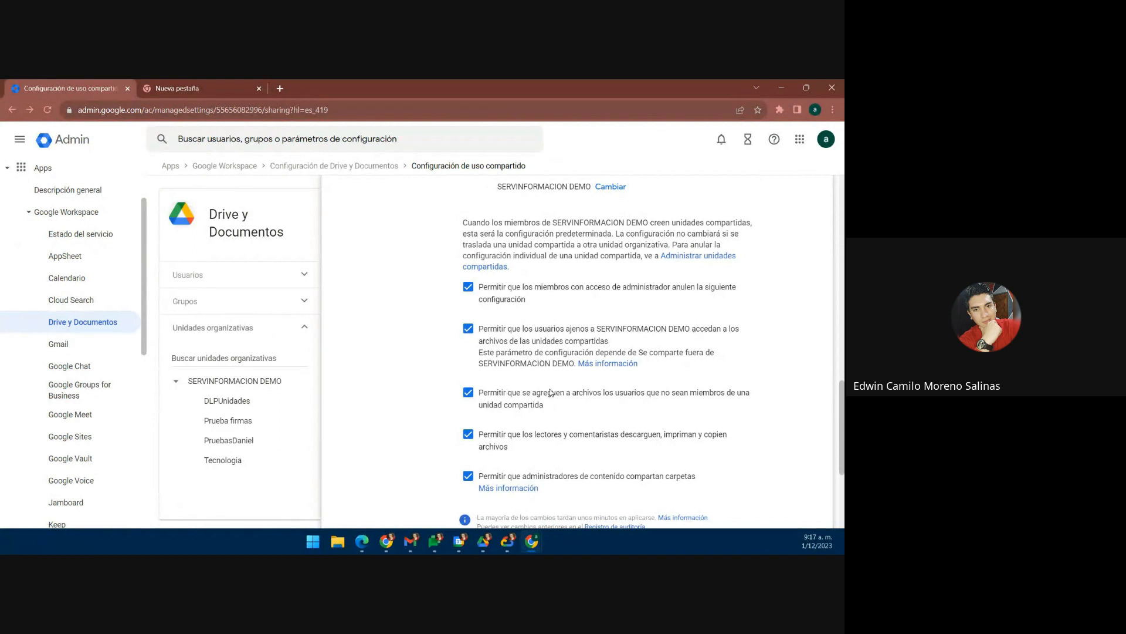
{"action": "scroll", "coordinate": [543, 384], "scroll_direction": "up", "scroll_amount": 1}
{"action": "scroll", "coordinate": [537, 378], "scroll_direction": "down", "scroll_amount": 1}
{"action": "scroll", "coordinate": [528, 324], "scroll_direction": "down", "scroll_amount": 3}
{"action": "left_click", "coordinate": [754, 401]}
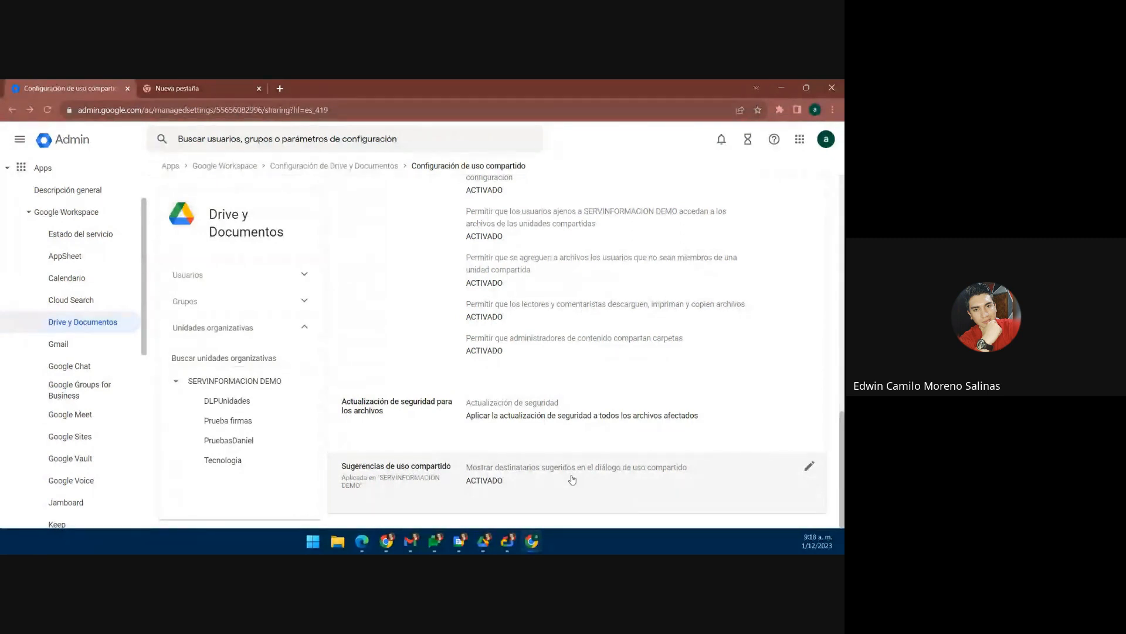
Step: Open the trust rules list via VER LAS REGLAS DE CONFIANZA
{"action": "scroll", "coordinate": [573, 480], "scroll_direction": "up", "scroll_amount": 15}
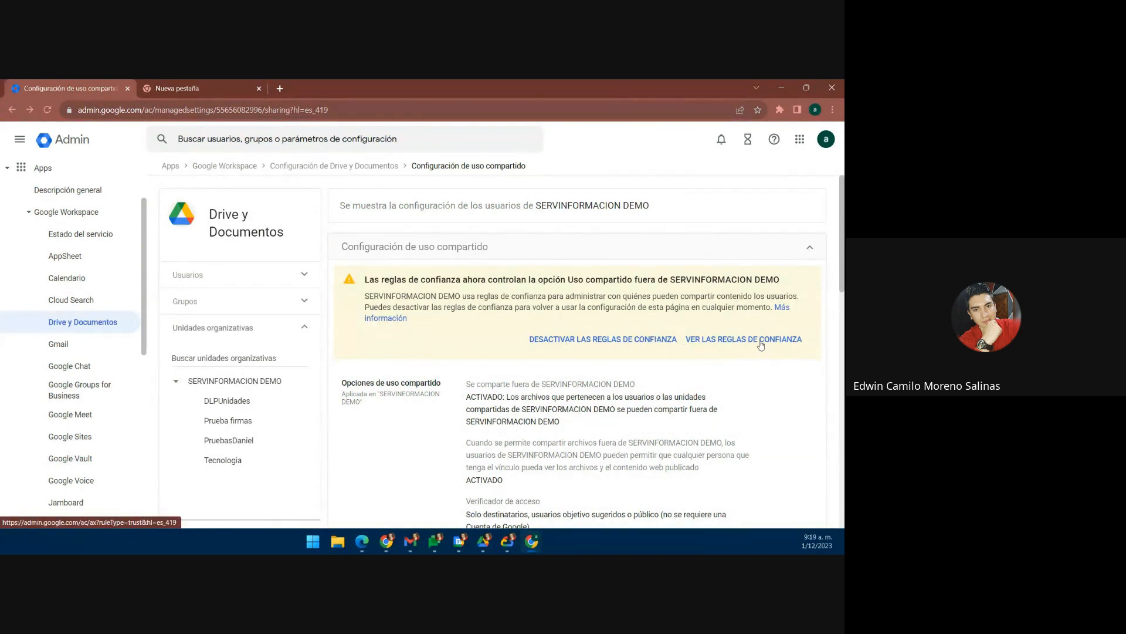
{"action": "scroll", "coordinate": [754, 340], "scroll_direction": "down", "scroll_amount": 1}
{"action": "scroll", "coordinate": [762, 318], "scroll_direction": "down", "scroll_amount": 1}
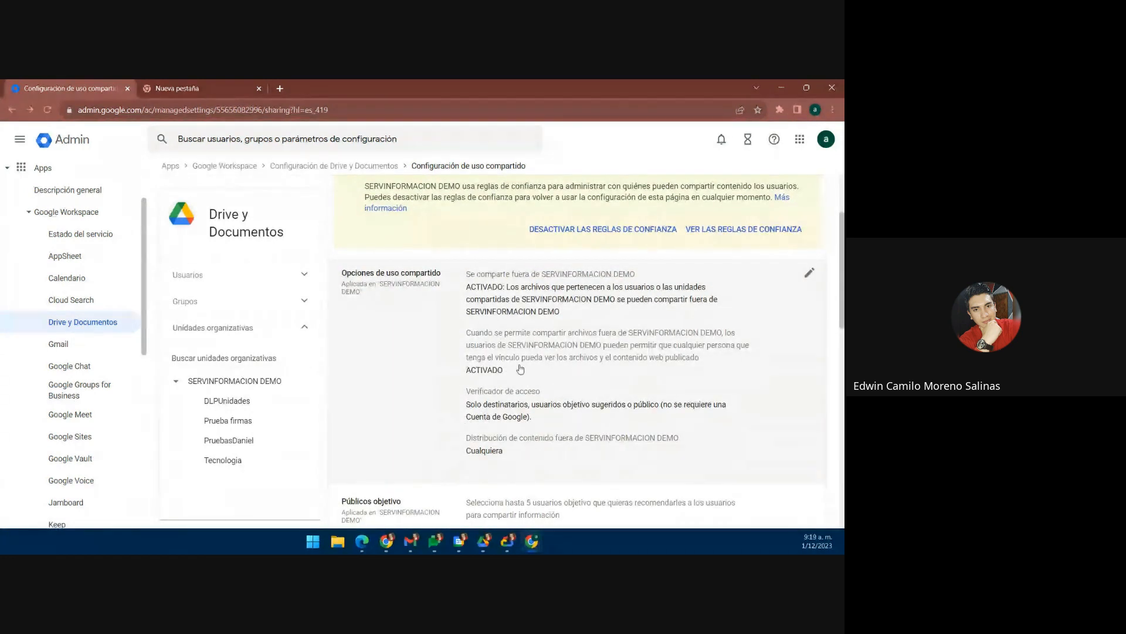
{"action": "scroll", "coordinate": [461, 326], "scroll_direction": "up", "scroll_amount": 2}
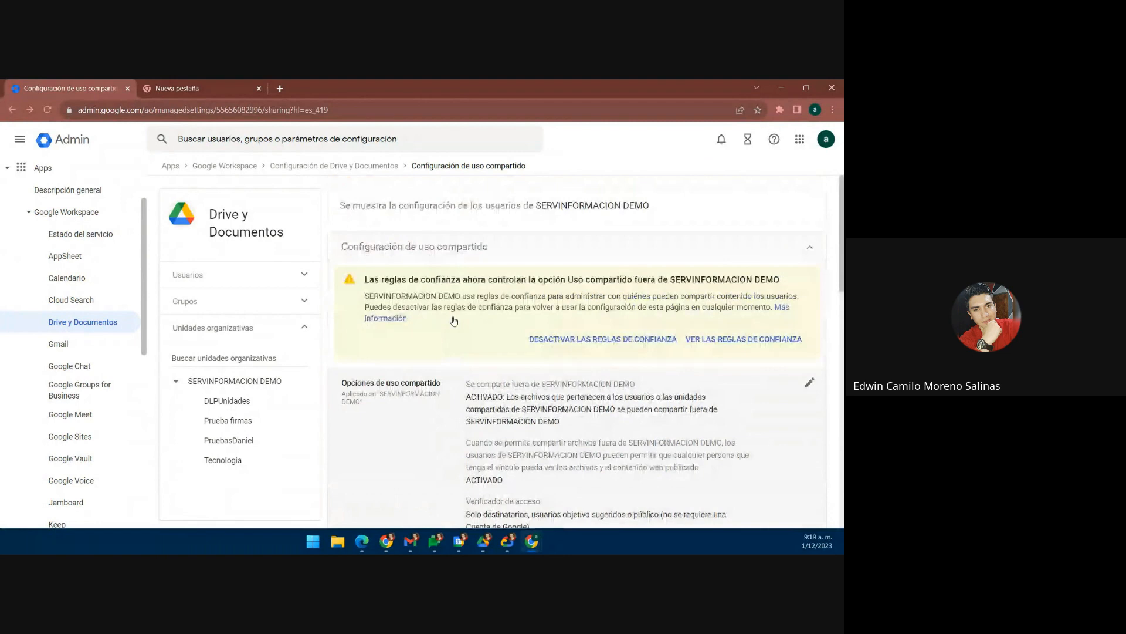
{"action": "left_click", "coordinate": [742, 341]}
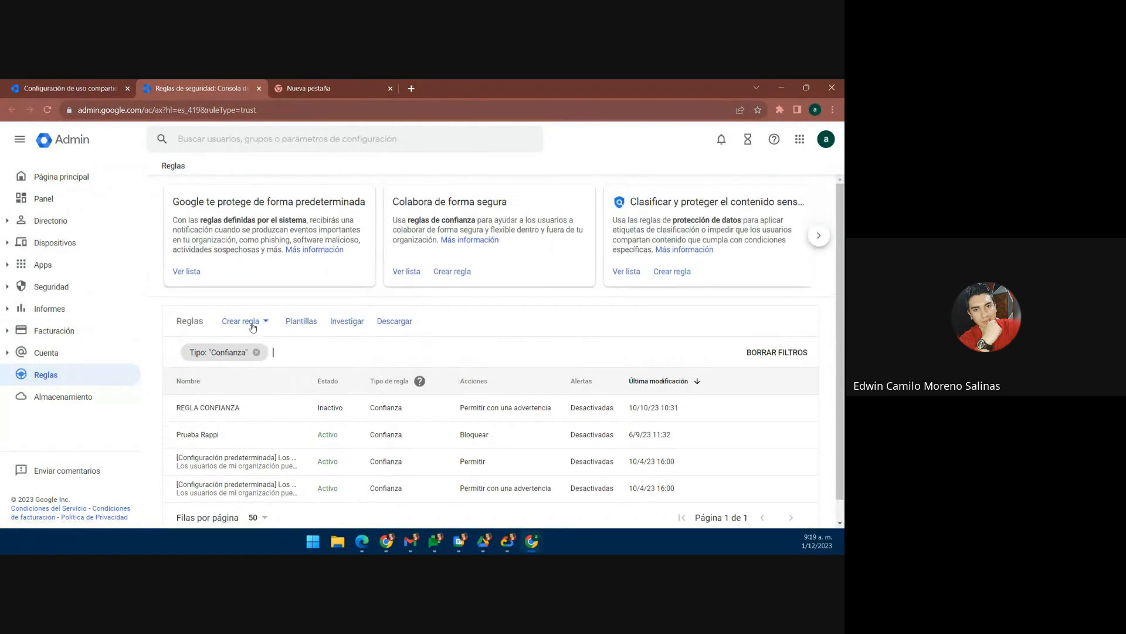
Step: Start a new Confianza rule from the Crear regla menu
{"action": "left_click", "coordinate": [253, 326]}
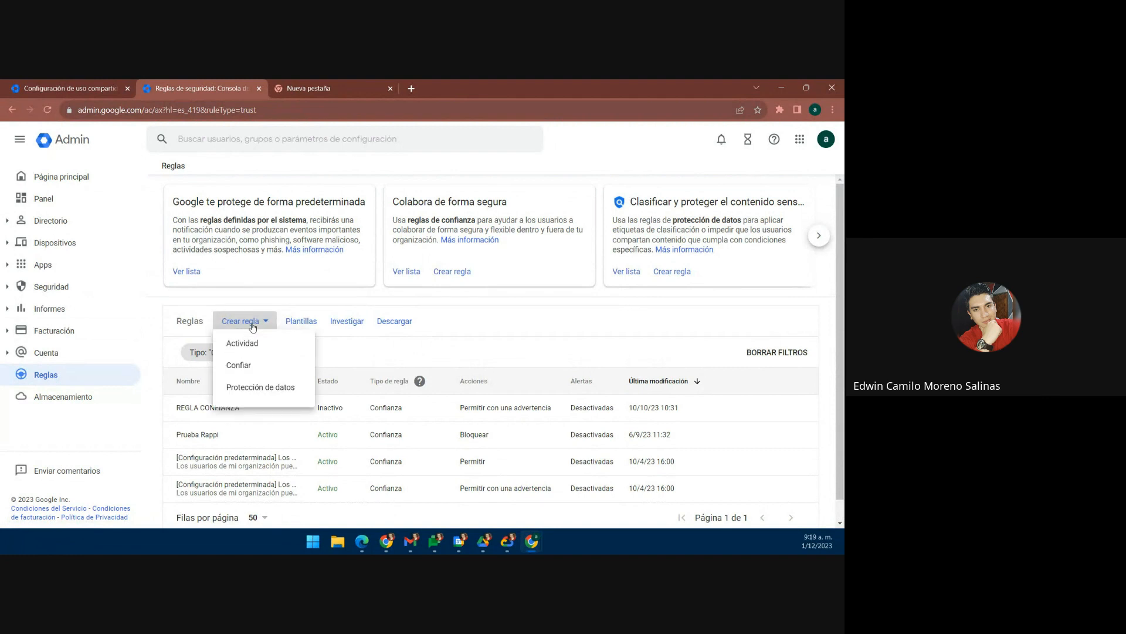
{"action": "left_click", "coordinate": [244, 375]}
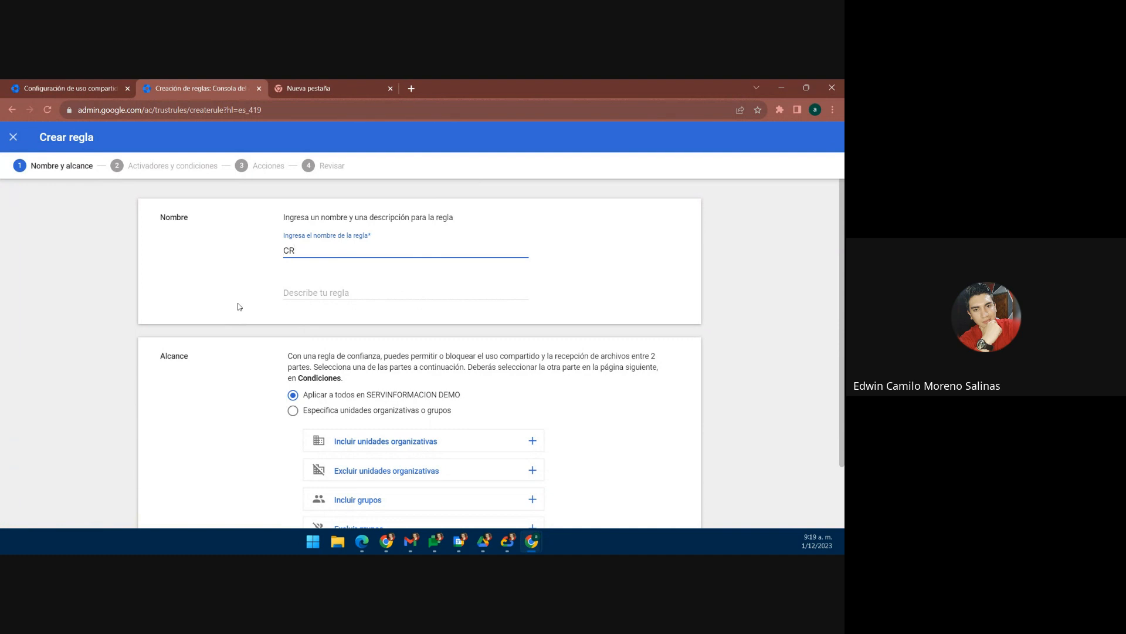
Step: Name the new trust rule 'USO COMPARTIDO DRIVE'
{"action": "key", "text": "BackSpace"}
{"action": "key", "text": "BackSpace"}
{"action": "type", "text": "USO COMPARTIDO DRIVE"}
{"action": "key", "text": "Tab"}
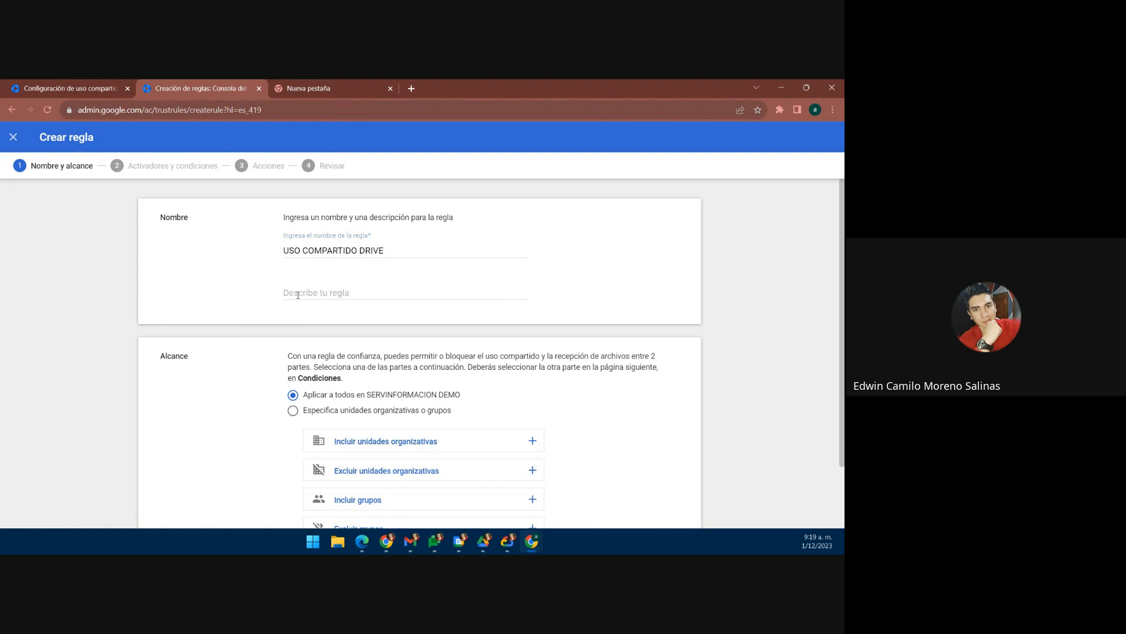
Step: Keep the scope on all of SERVINFORMACION DEMO and continue to Activadores y condiciones
{"action": "scroll", "coordinate": [270, 294], "scroll_direction": "down", "scroll_amount": 1}
{"action": "scroll", "coordinate": [258, 346], "scroll_direction": "up", "scroll_amount": 1}
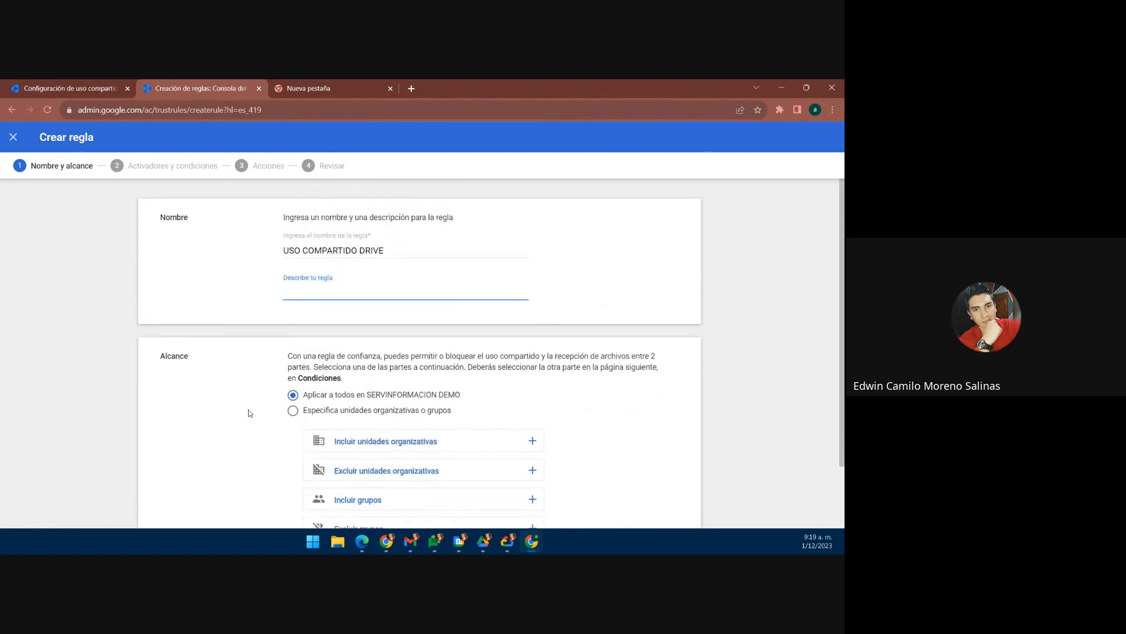
{"action": "scroll", "coordinate": [219, 378], "scroll_direction": "down", "scroll_amount": 1}
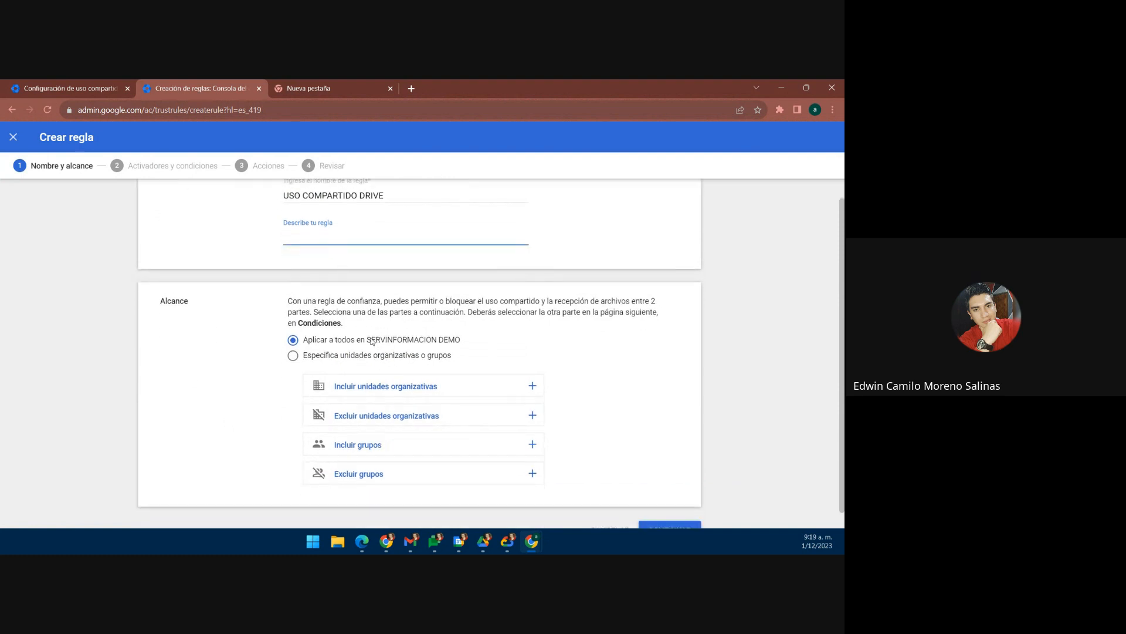
{"action": "left_click_drag", "start_coordinate": [371, 341], "coordinate": [478, 348]}
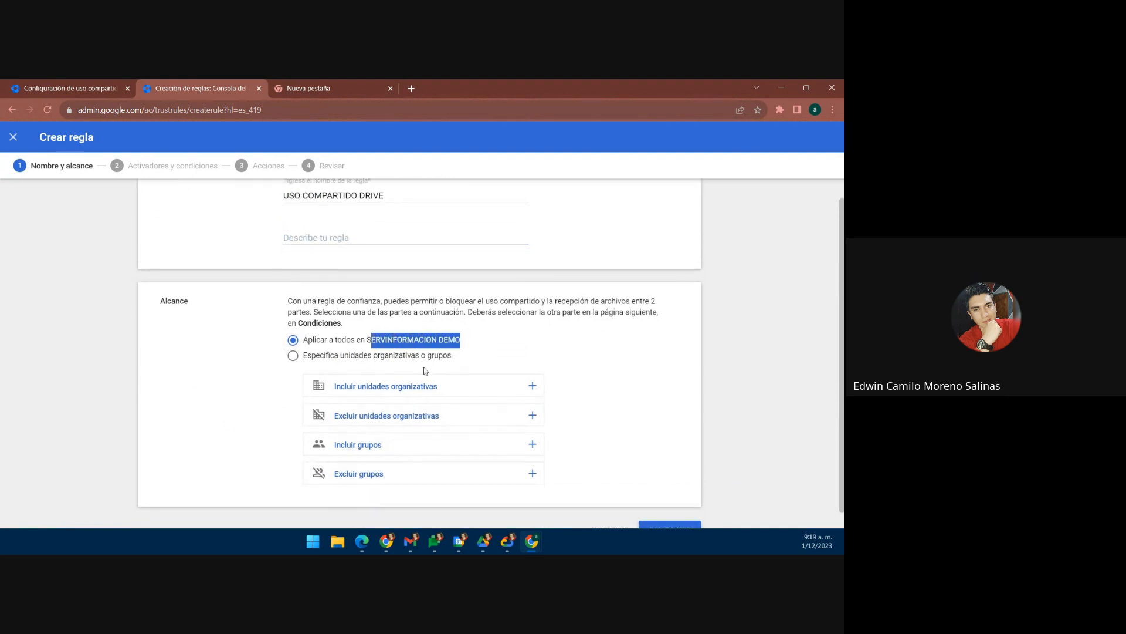
{"action": "left_click", "coordinate": [492, 350]}
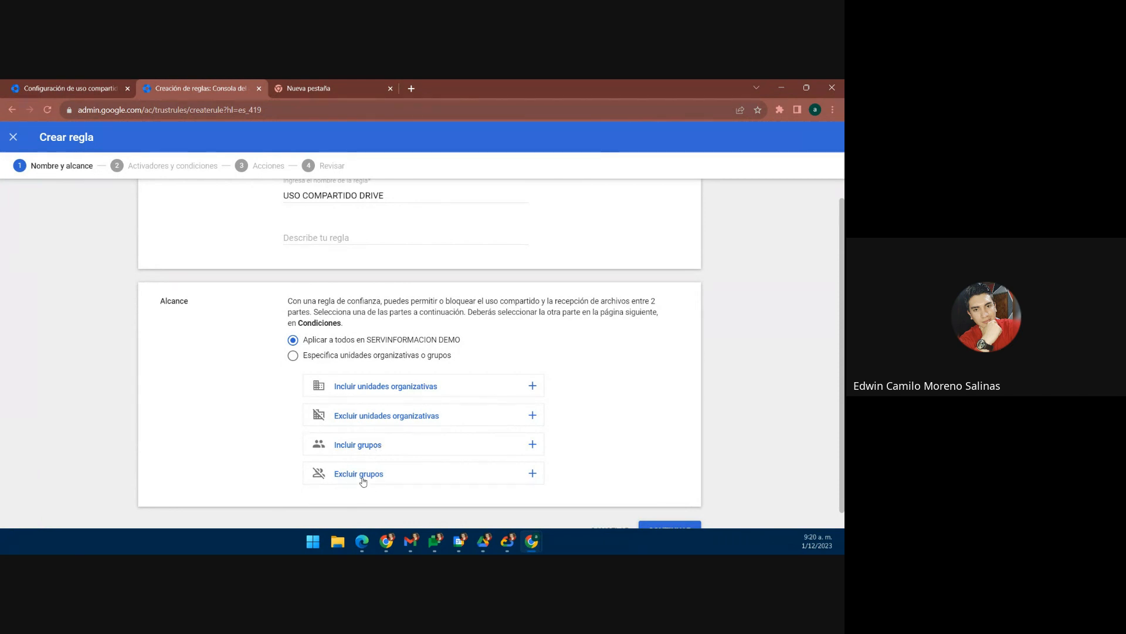
{"action": "scroll", "coordinate": [657, 390], "scroll_direction": "down", "scroll_amount": 1}
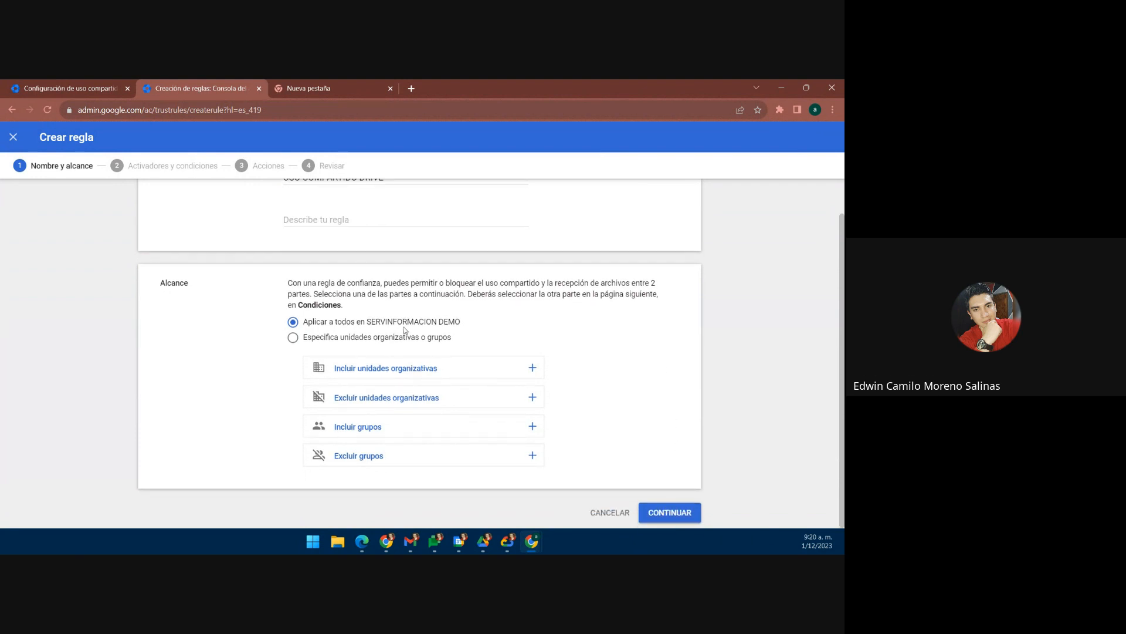
{"action": "left_click", "coordinate": [675, 514]}
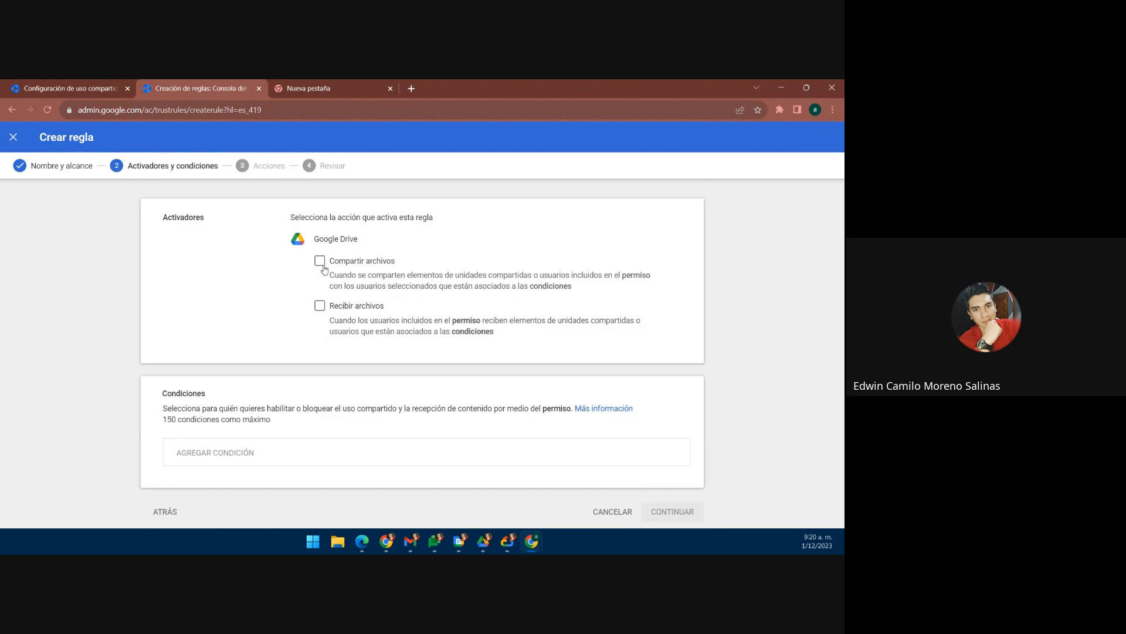
Step: Make Recibir archivos the only trigger and add a blank condition row
{"action": "left_click", "coordinate": [319, 260]}
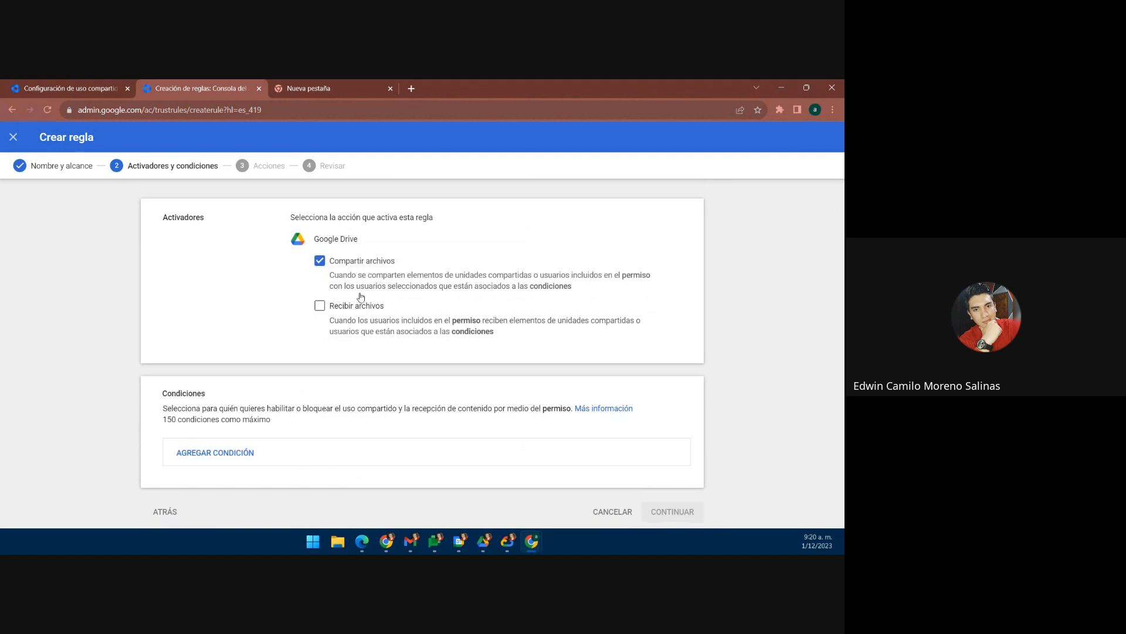
{"action": "left_click", "coordinate": [319, 305]}
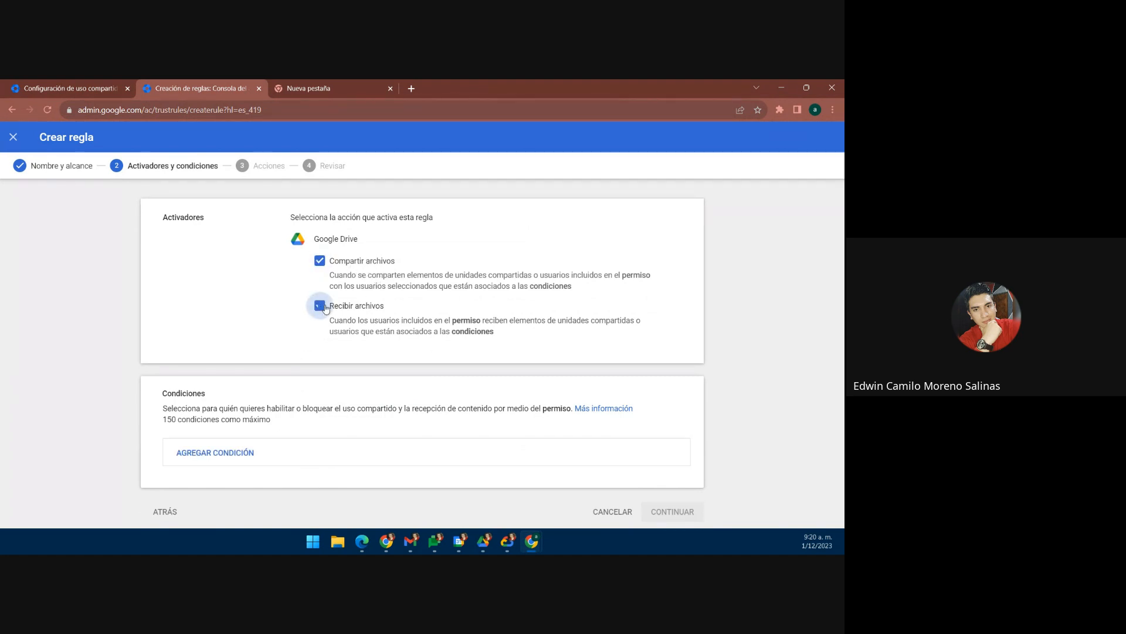
{"action": "left_click", "coordinate": [320, 260]}
{"action": "left_click", "coordinate": [239, 452]}
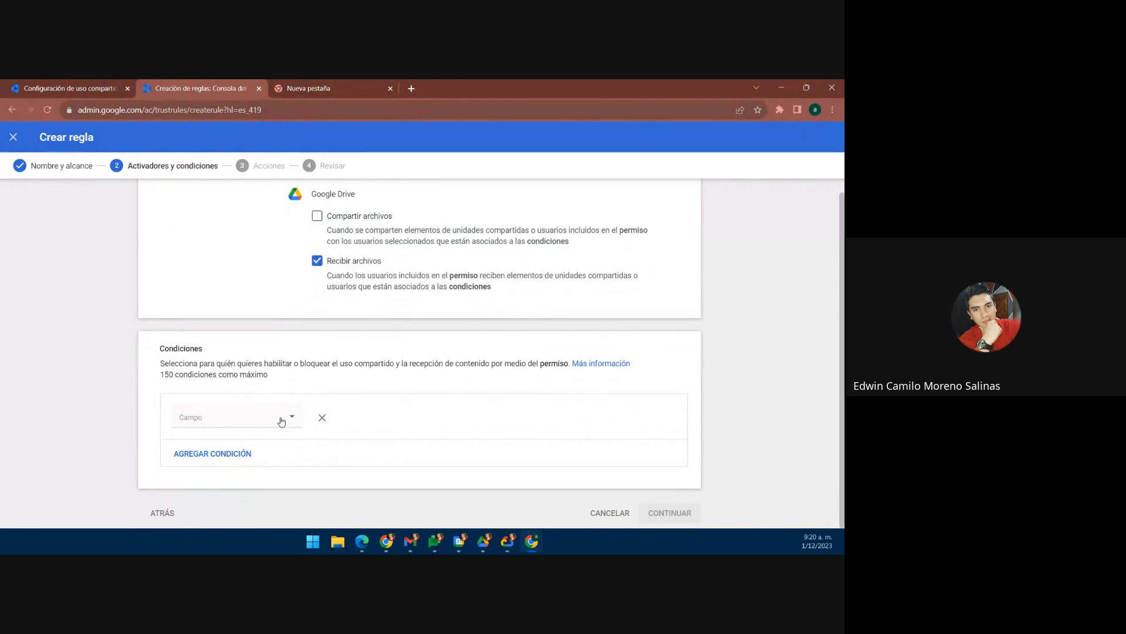
{"action": "left_click", "coordinate": [281, 421]}
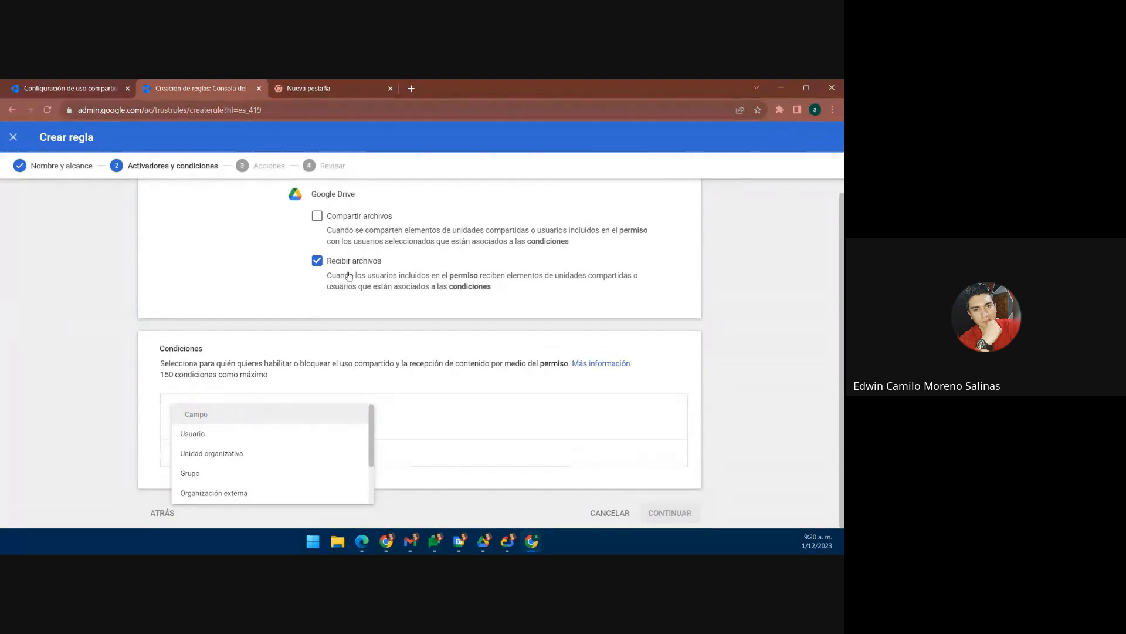
Step: Set the condition to Organización externa with domain otrodominio.com
{"action": "left_click", "coordinate": [233, 497]}
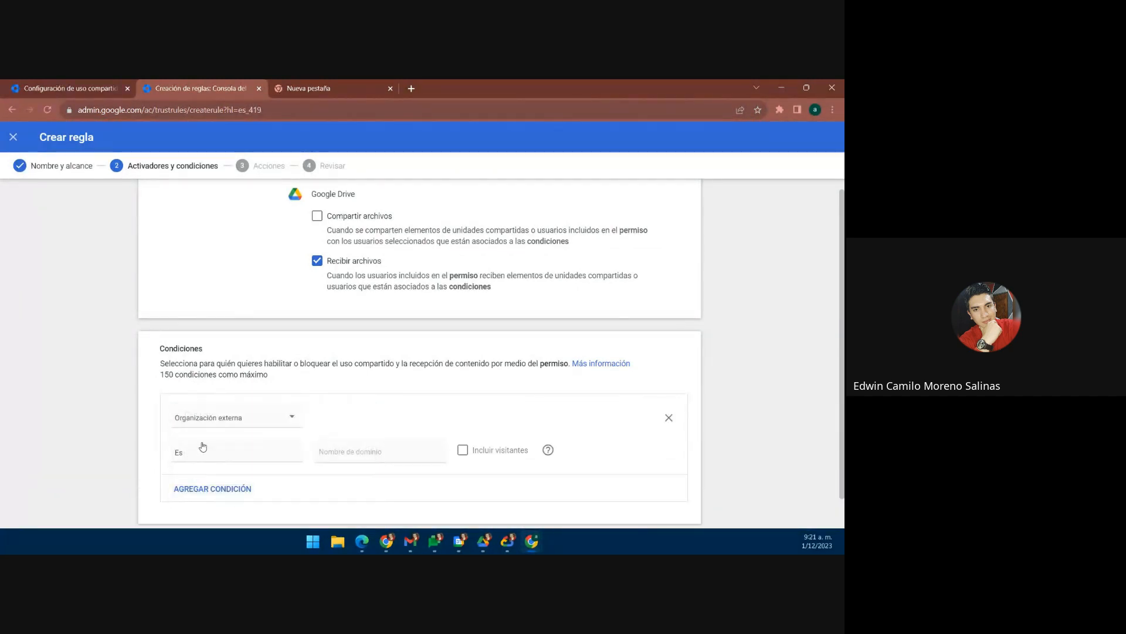
{"action": "left_click", "coordinate": [327, 459]}
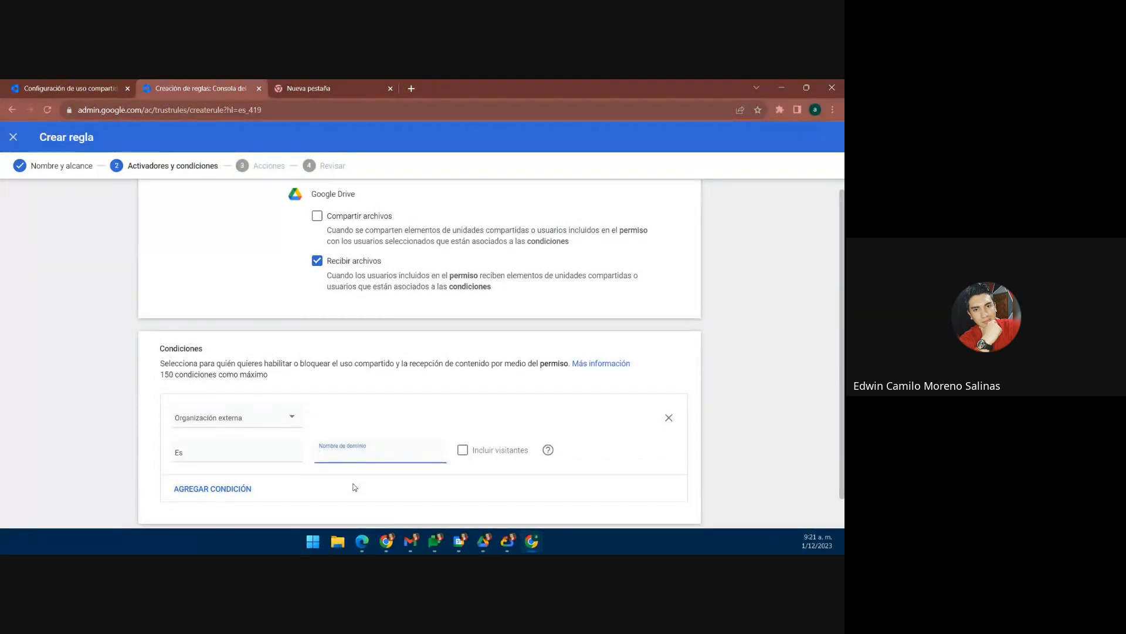
{"action": "type", "text": "0"}
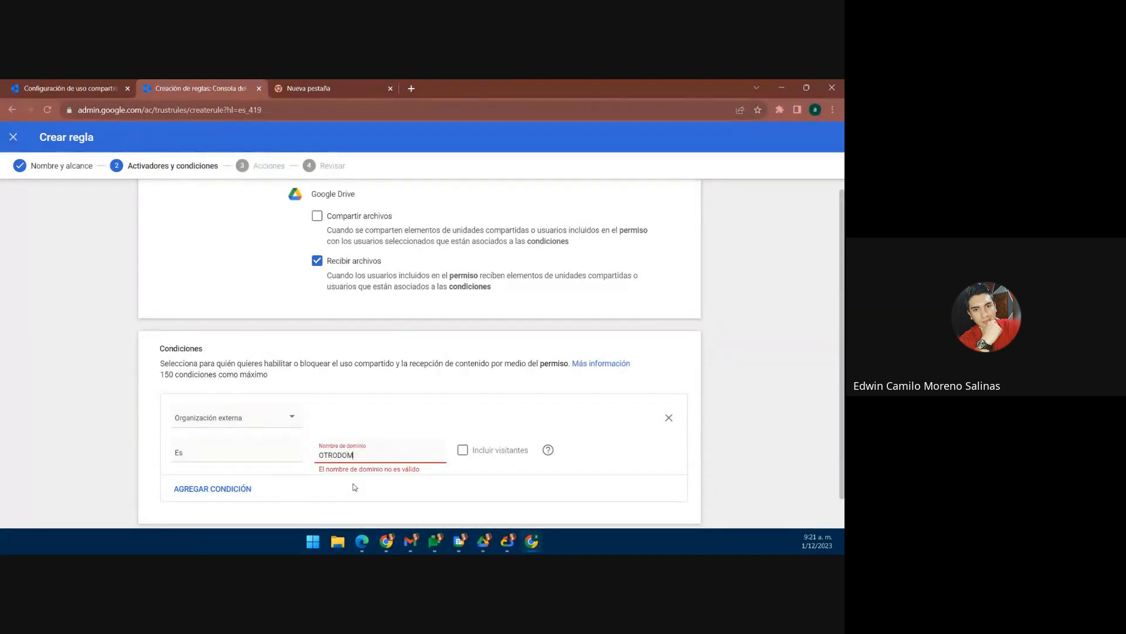
{"action": "key", "text": "BackSpace"}
{"action": "key", "text": "BackSpace"}
{"action": "key", "text": "BackSpace"}
{"action": "key", "text": "BackSpace"}
{"action": "key", "text": "BackSpace"}
{"action": "key", "text": "BackSpace"}
{"action": "key", "text": "BackSpace"}
{"action": "key", "text": "BackSpace"}
{"action": "key", "text": "BackSpace"}
{"action": "key", "text": "BackSpace"}
{"action": "type", "text": "otrodominio.co"}
{"action": "left_click", "coordinate": [388, 435]}
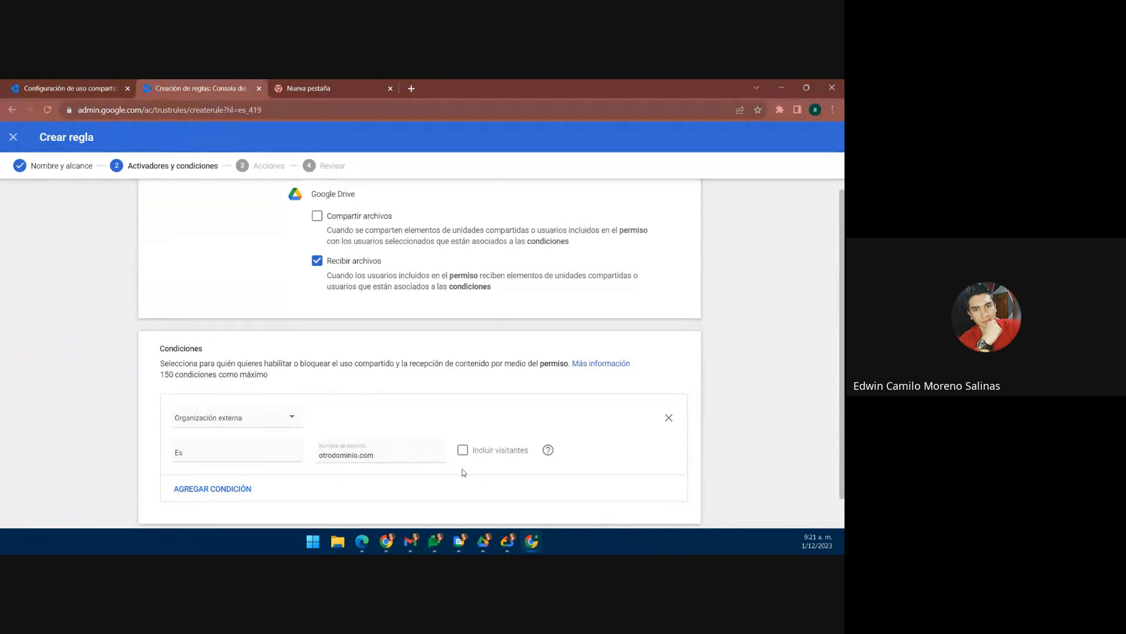
{"action": "mouse_move", "coordinate": [546, 452]}
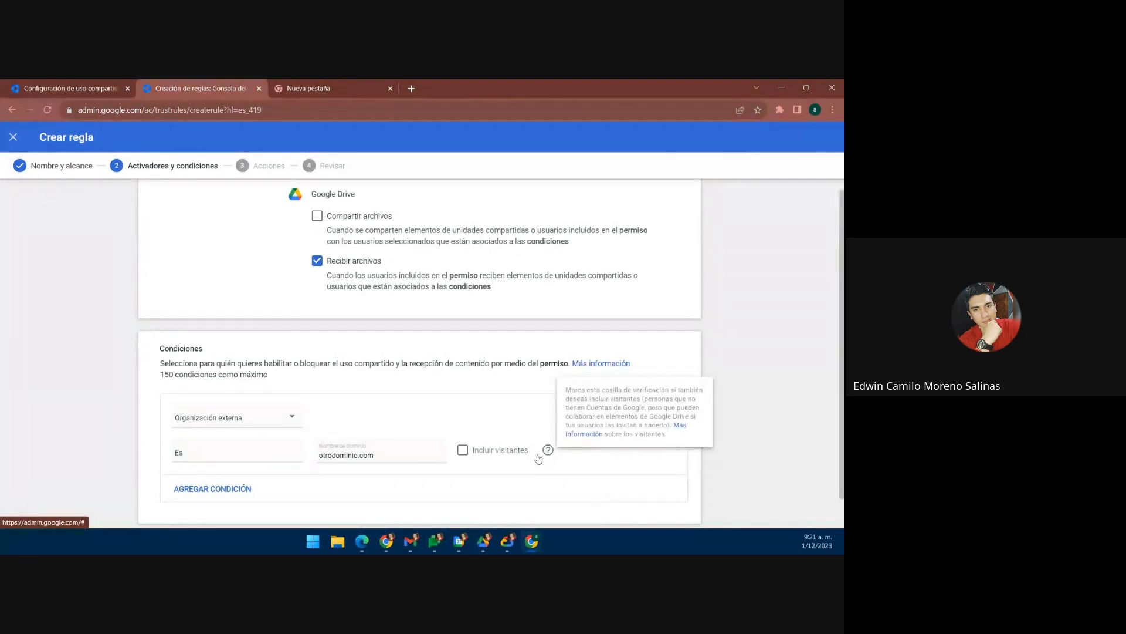
Step: Switch the trigger to Compartir archivos only and continue to the Acciones step
{"action": "scroll", "coordinate": [443, 413], "scroll_direction": "up", "scroll_amount": 1}
{"action": "scroll", "coordinate": [440, 407], "scroll_direction": "down", "scroll_amount": 1}
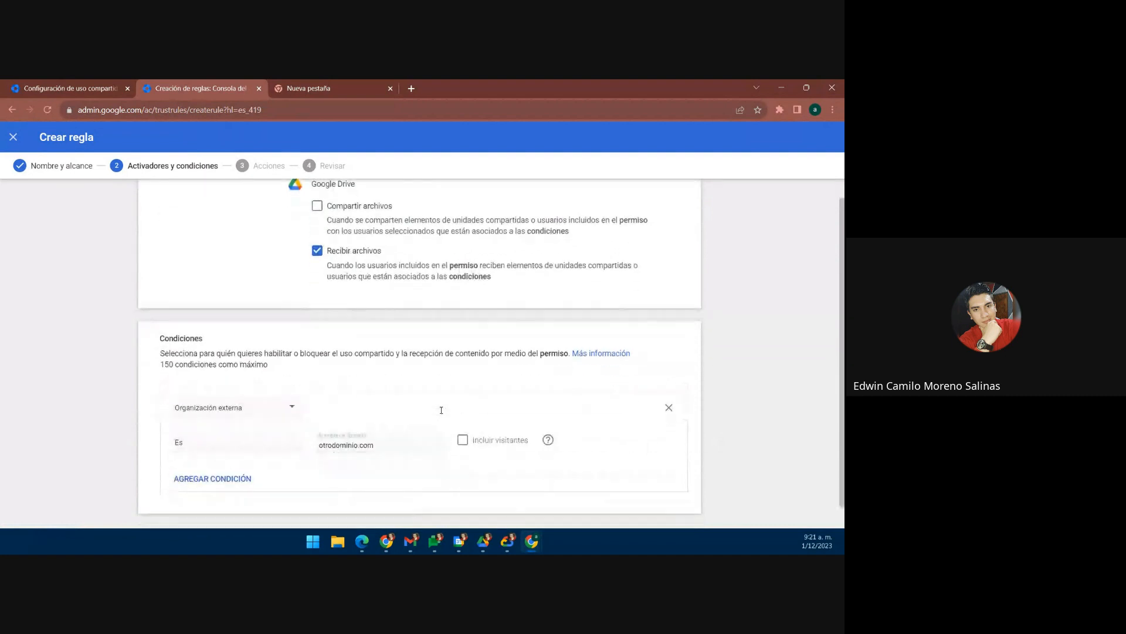
{"action": "scroll", "coordinate": [629, 453], "scroll_direction": "down", "scroll_amount": 1}
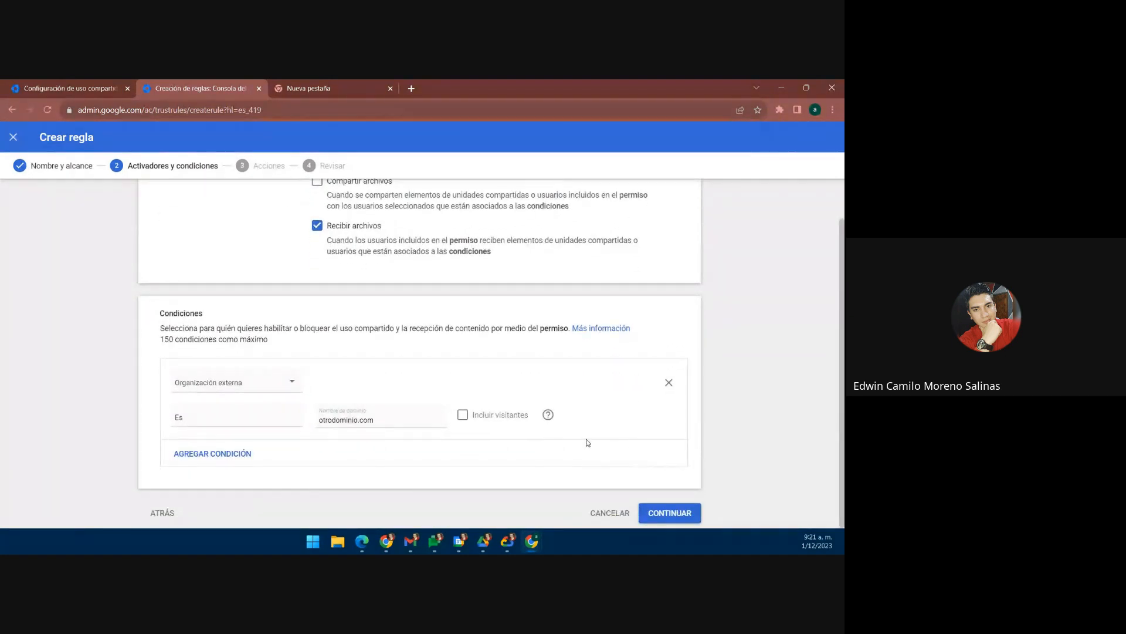
{"action": "scroll", "coordinate": [373, 252], "scroll_direction": "up", "scroll_amount": 1}
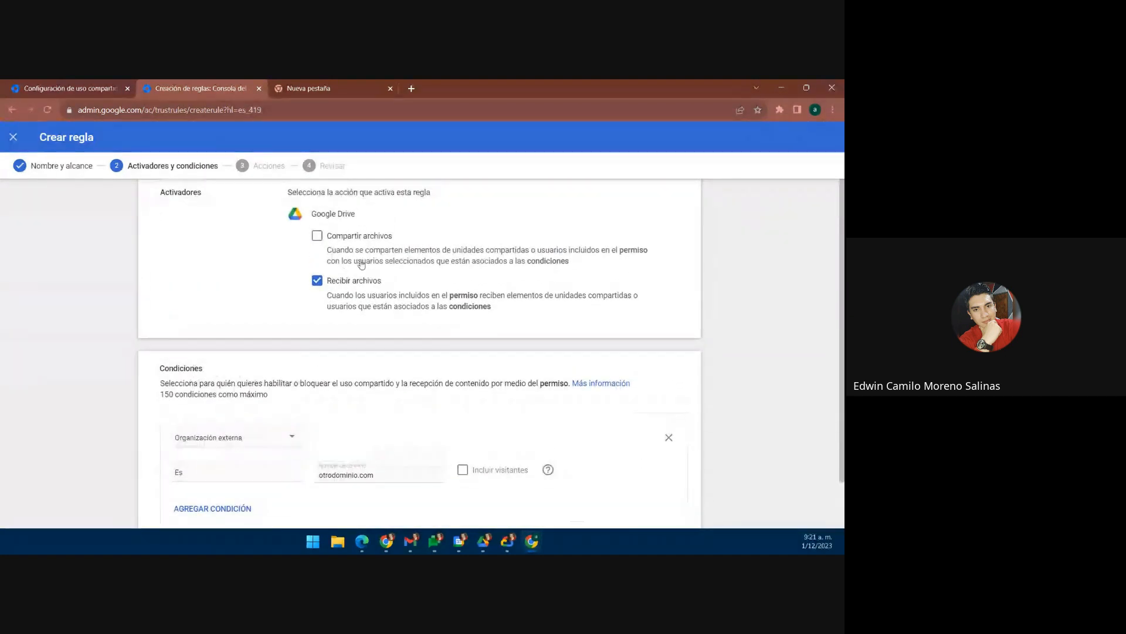
{"action": "left_click", "coordinate": [317, 236]}
{"action": "left_click", "coordinate": [317, 280]}
{"action": "scroll", "coordinate": [575, 374], "scroll_direction": "down", "scroll_amount": 1}
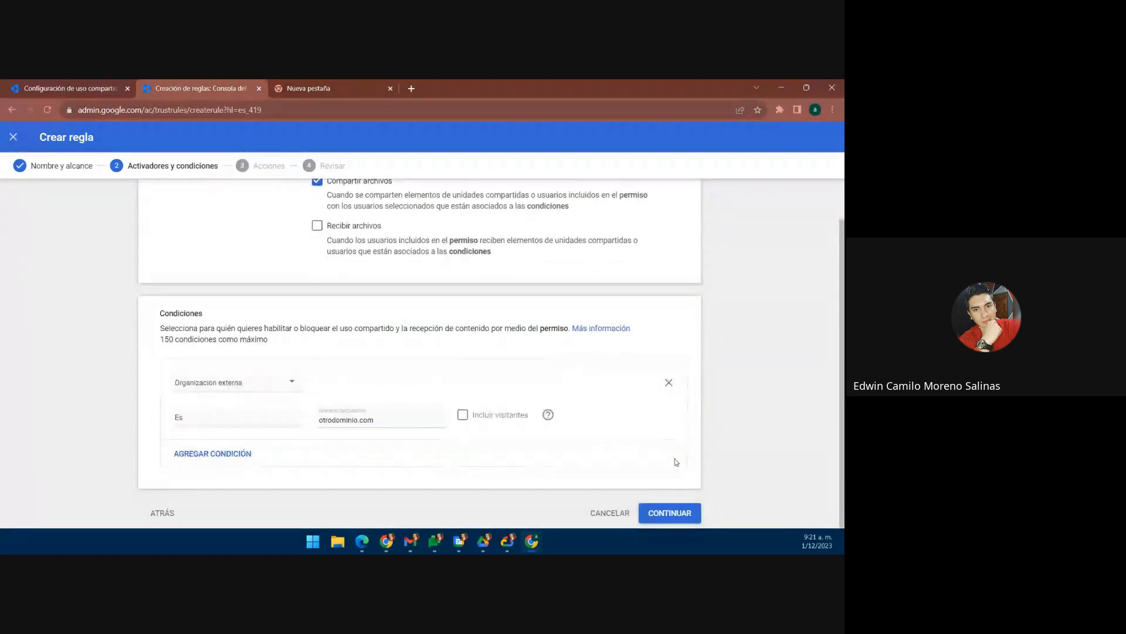
{"action": "left_click", "coordinate": [669, 513]}
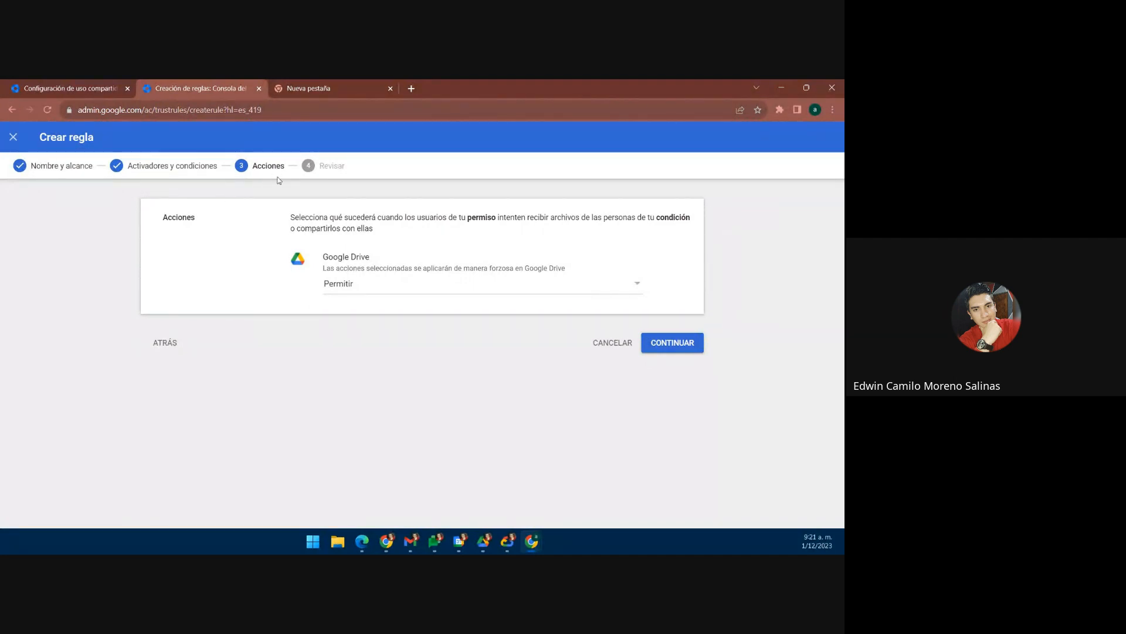
Step: Set the Google Drive action to Bloquear and proceed to the Revisar step
{"action": "left_click", "coordinate": [399, 290]}
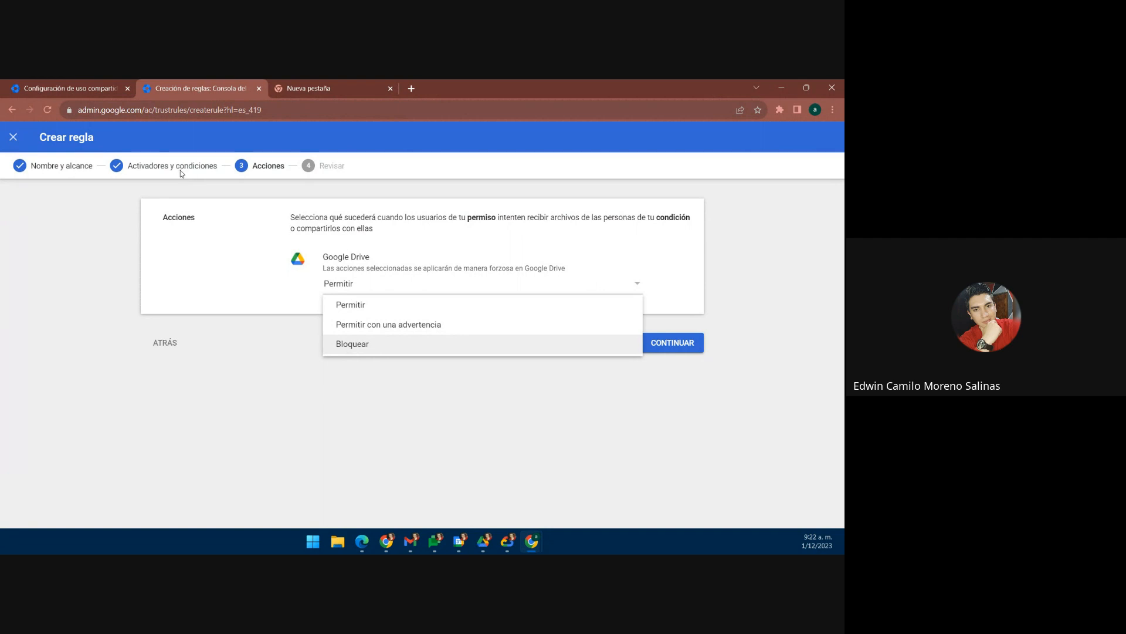
{"action": "left_click", "coordinate": [372, 348]}
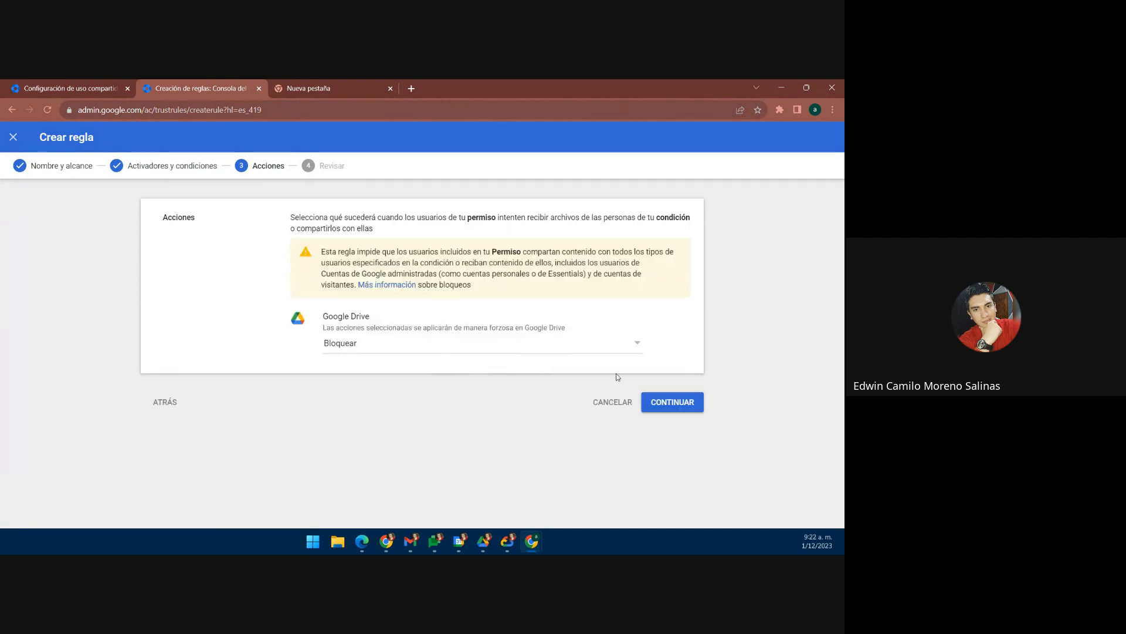
{"action": "left_click", "coordinate": [666, 402]}
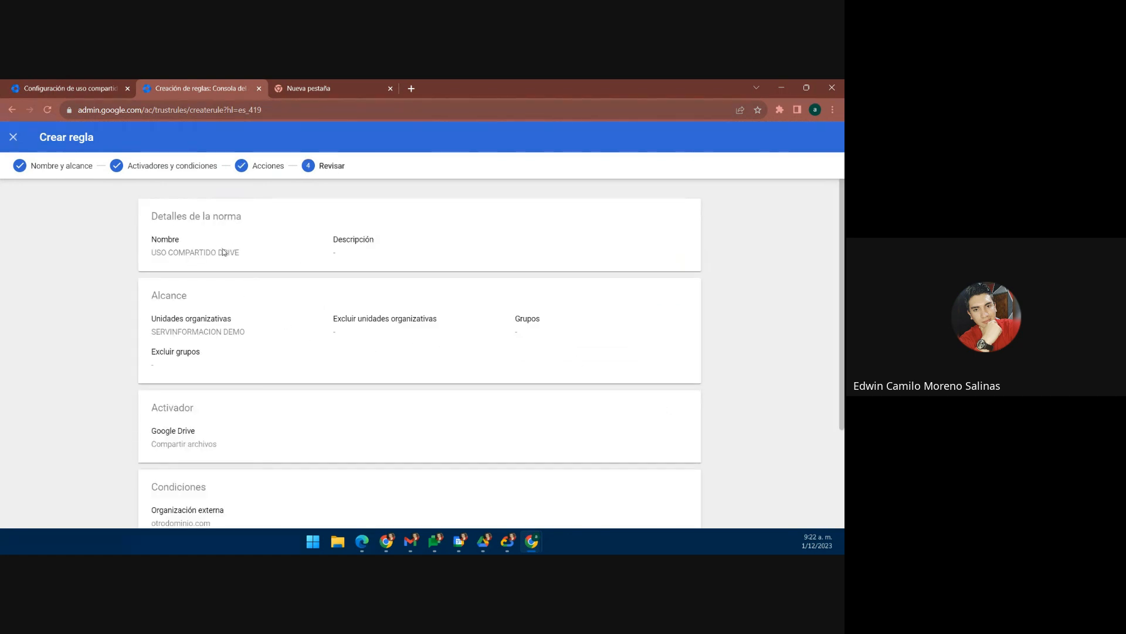
Step: Finish the USO COMPARTIDO DRIVE rule and save it with Inactivo status
{"action": "scroll", "coordinate": [201, 256], "scroll_direction": "down", "scroll_amount": 1}
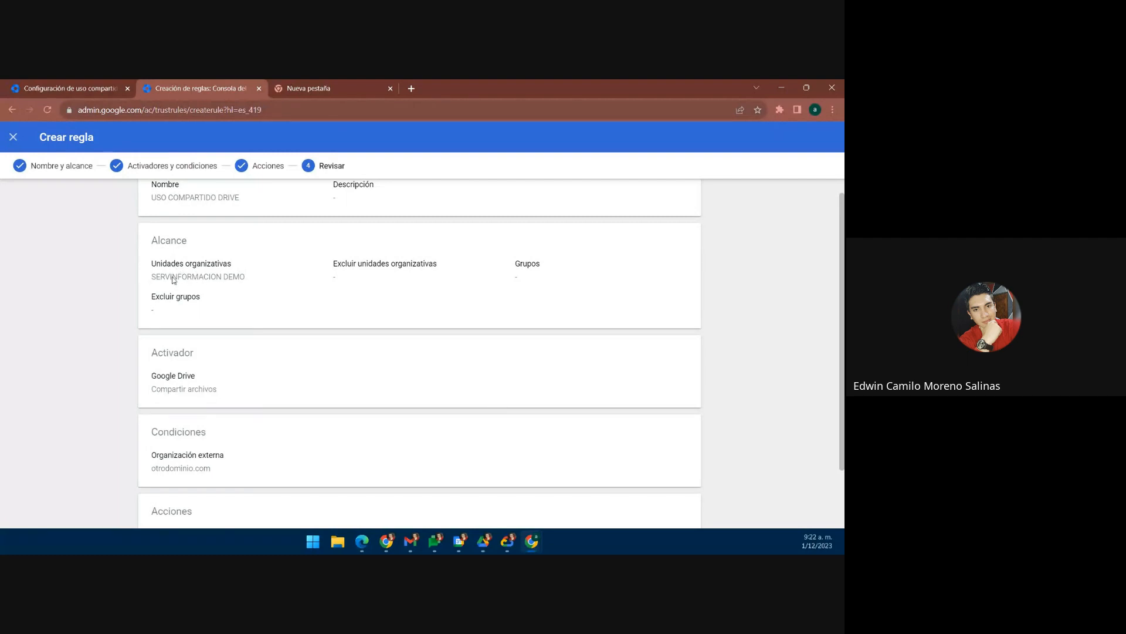
{"action": "scroll", "coordinate": [220, 288], "scroll_direction": "down", "scroll_amount": 2}
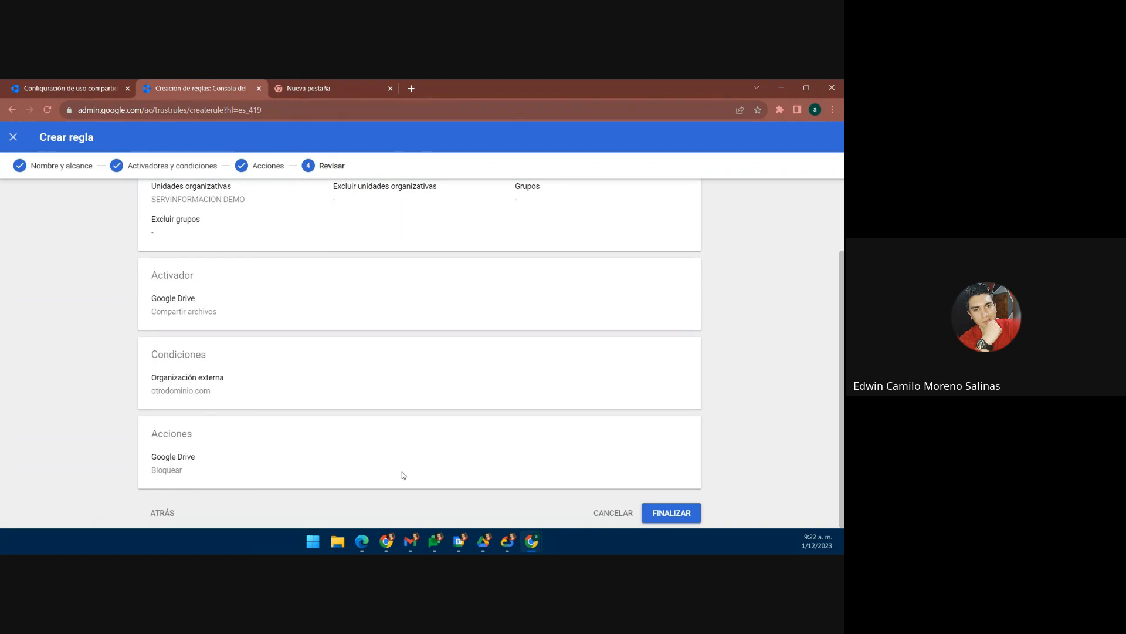
{"action": "left_click", "coordinate": [672, 513]}
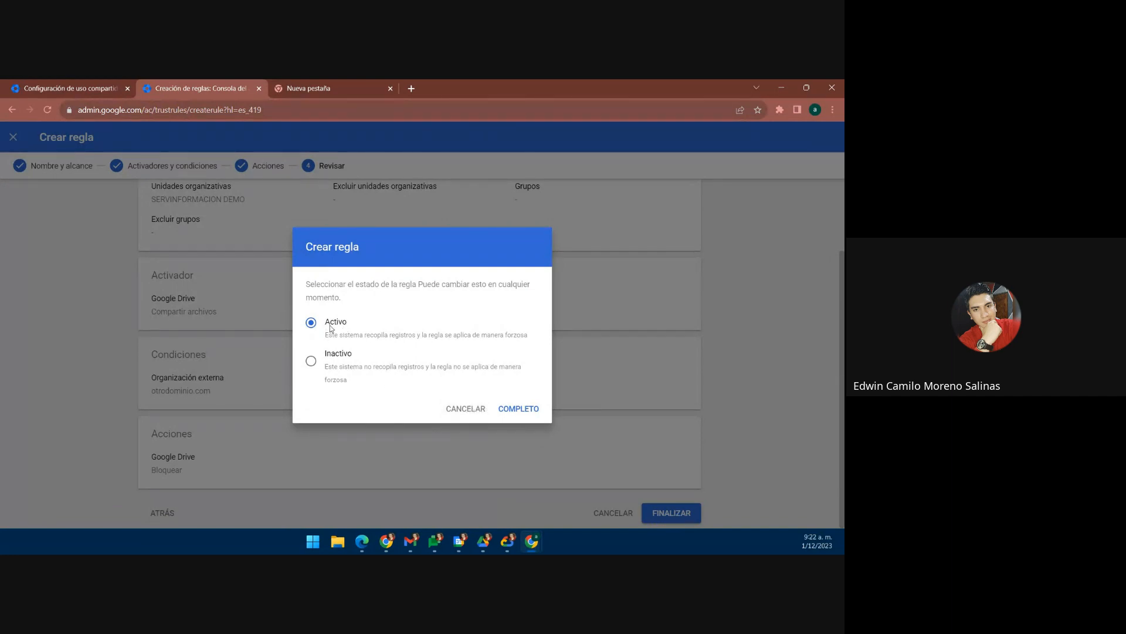
{"action": "left_click", "coordinate": [314, 362]}
{"action": "left_click", "coordinate": [519, 408]}
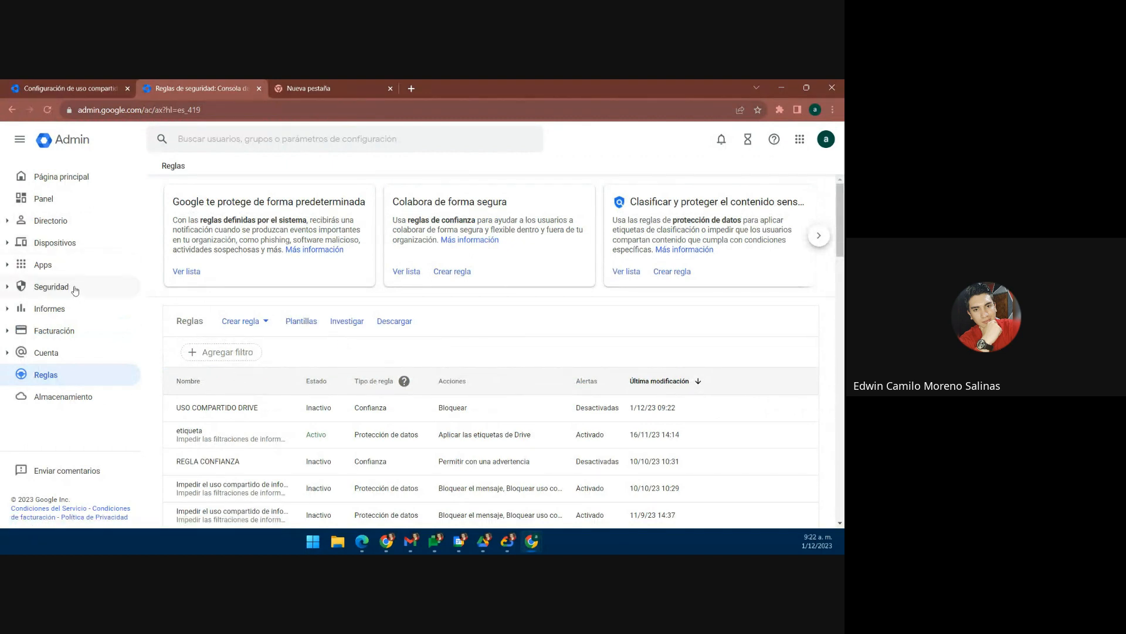
Step: Go to Apps > Google Workspace > Drive y Documentos settings
{"action": "left_click", "coordinate": [64, 266]}
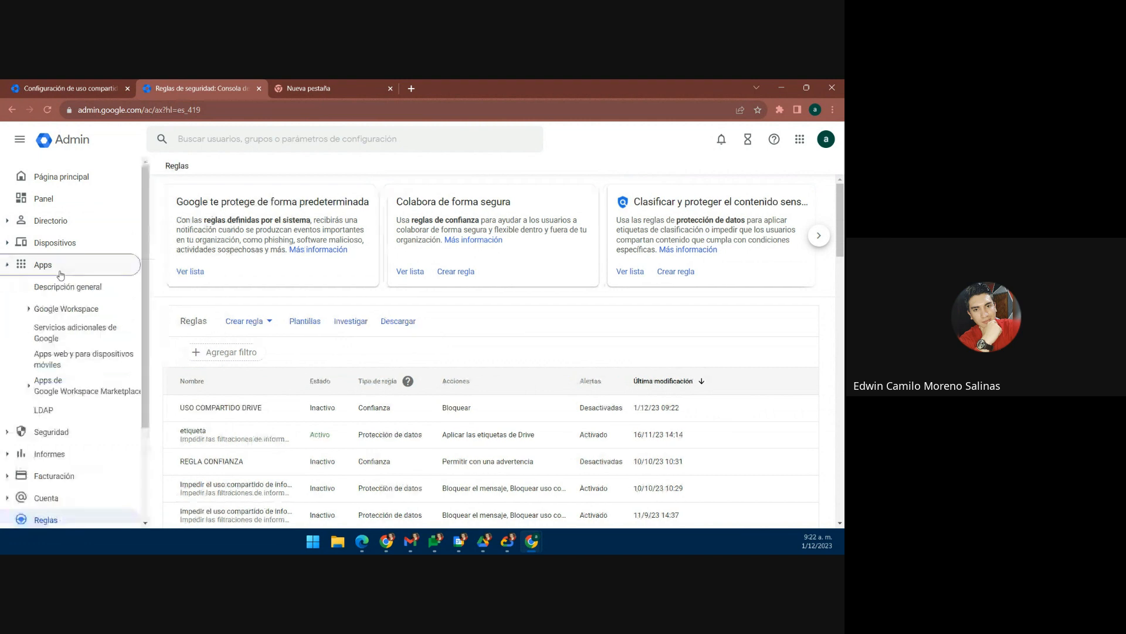
{"action": "left_click", "coordinate": [66, 311]}
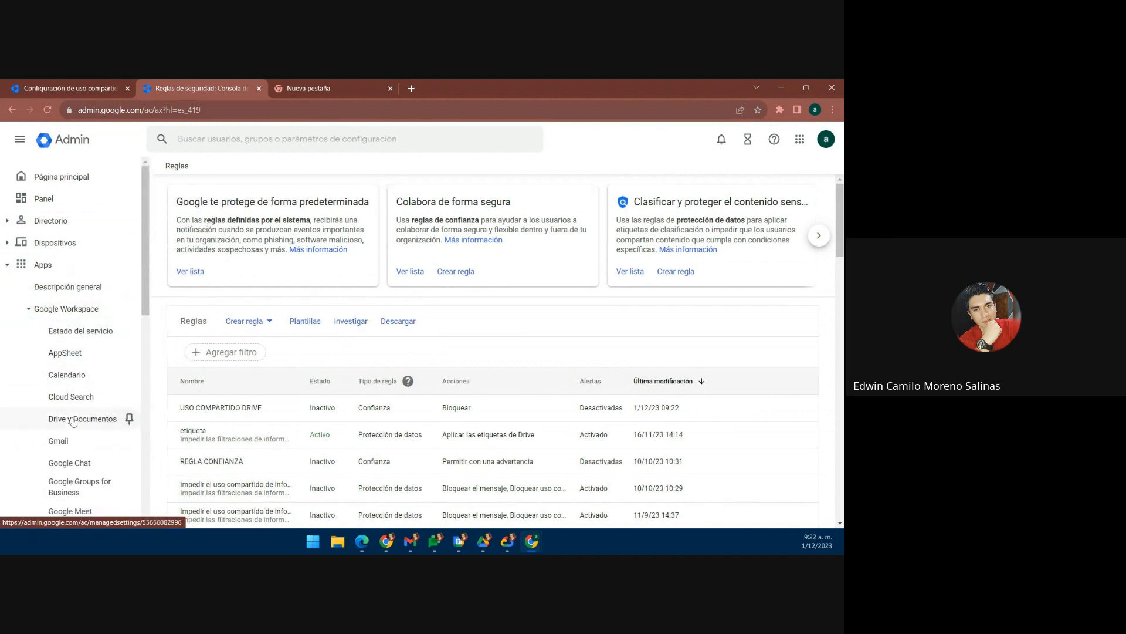
{"action": "left_click", "coordinate": [73, 421]}
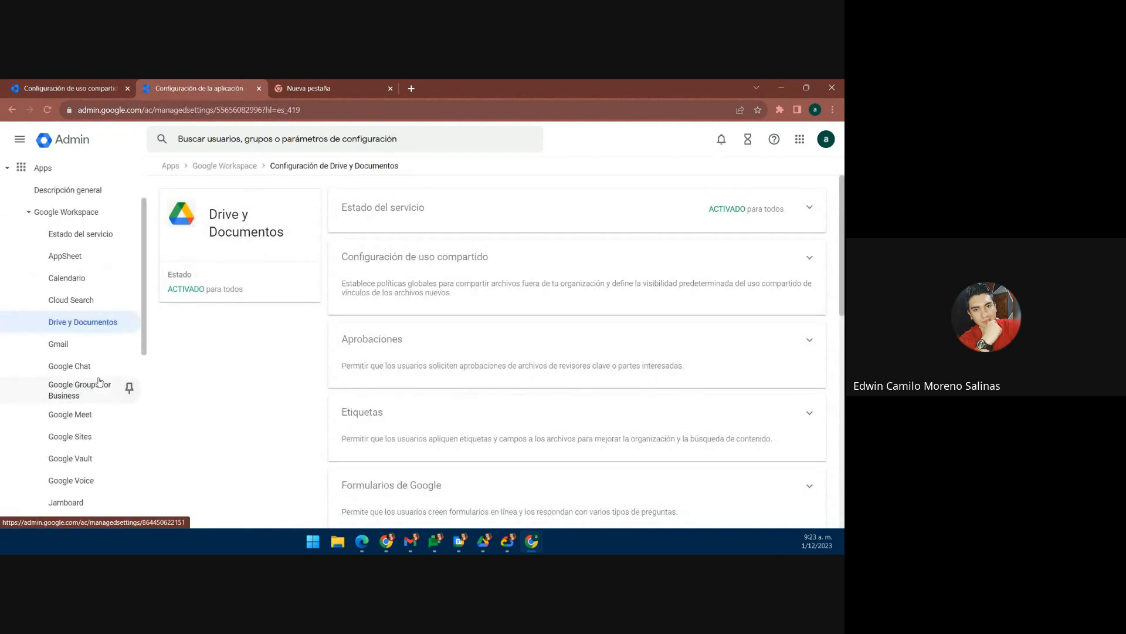
{"action": "left_click", "coordinate": [99, 382]}
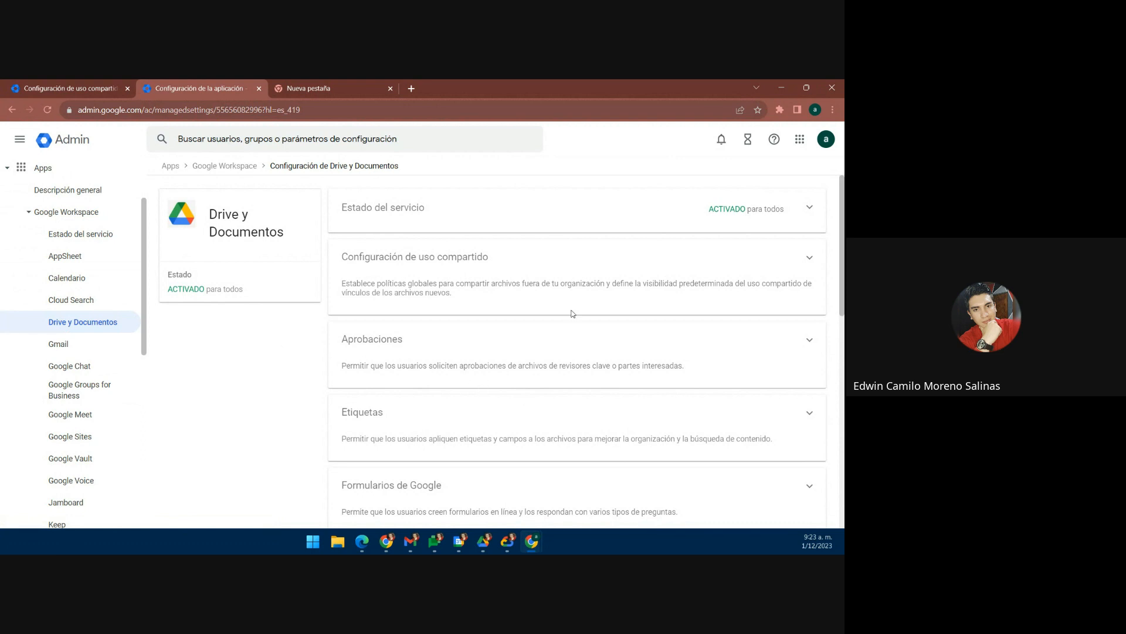
{"action": "scroll", "coordinate": [742, 352], "scroll_direction": "down", "scroll_amount": 4}
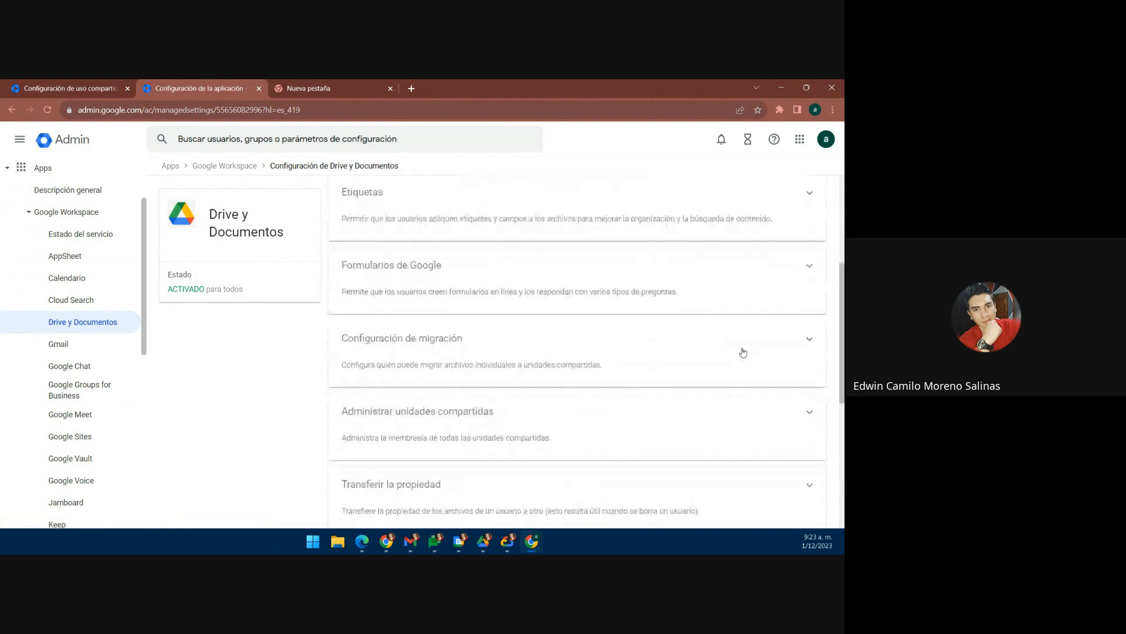
{"action": "scroll", "coordinate": [743, 352], "scroll_direction": "up", "scroll_amount": 5}
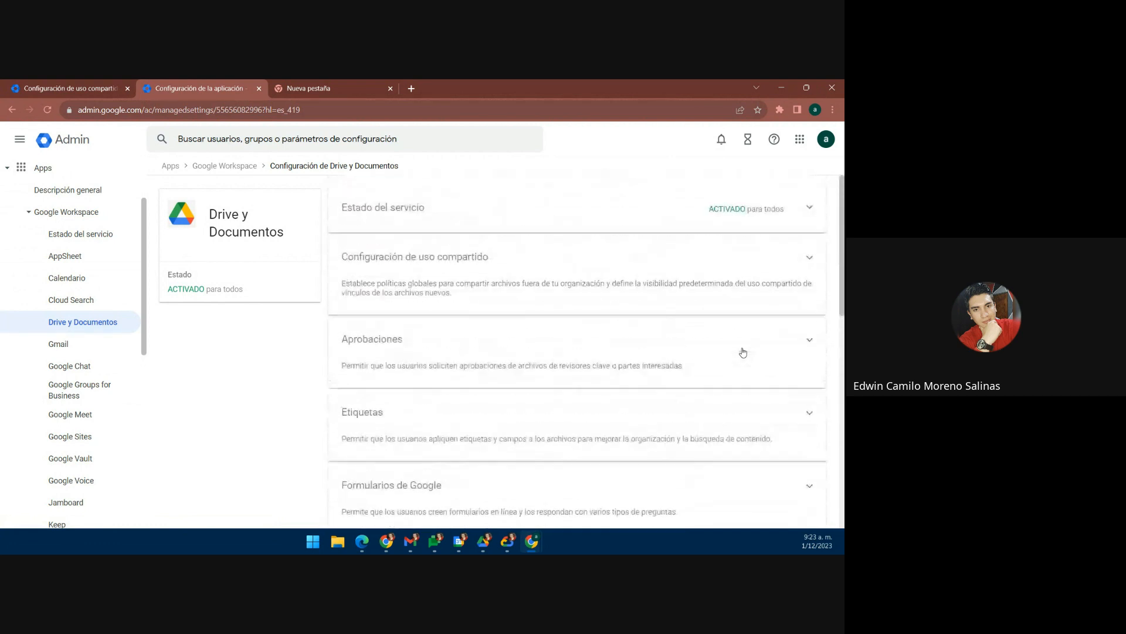
{"action": "scroll", "coordinate": [743, 352], "scroll_direction": "down", "scroll_amount": 1}
{"action": "scroll", "coordinate": [743, 352], "scroll_direction": "up", "scroll_amount": 1}
{"action": "scroll", "coordinate": [743, 352], "scroll_direction": "down", "scroll_amount": 1}
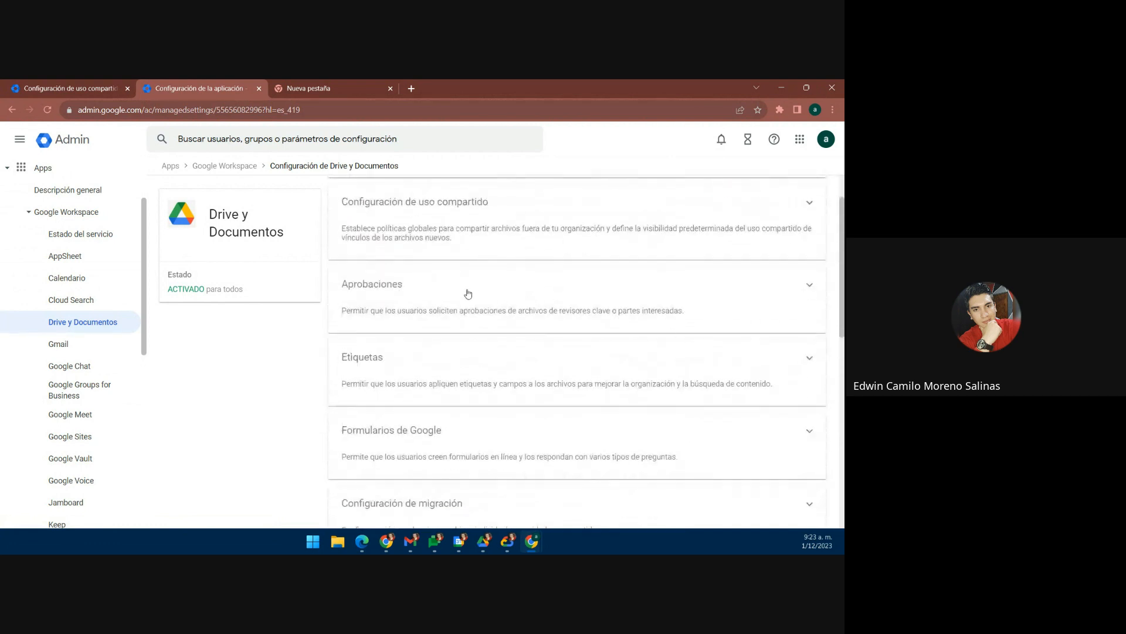
Step: Open the Drive Aprobaciones settings and review both approval-request options set to Activado
{"action": "left_click", "coordinate": [384, 303]}
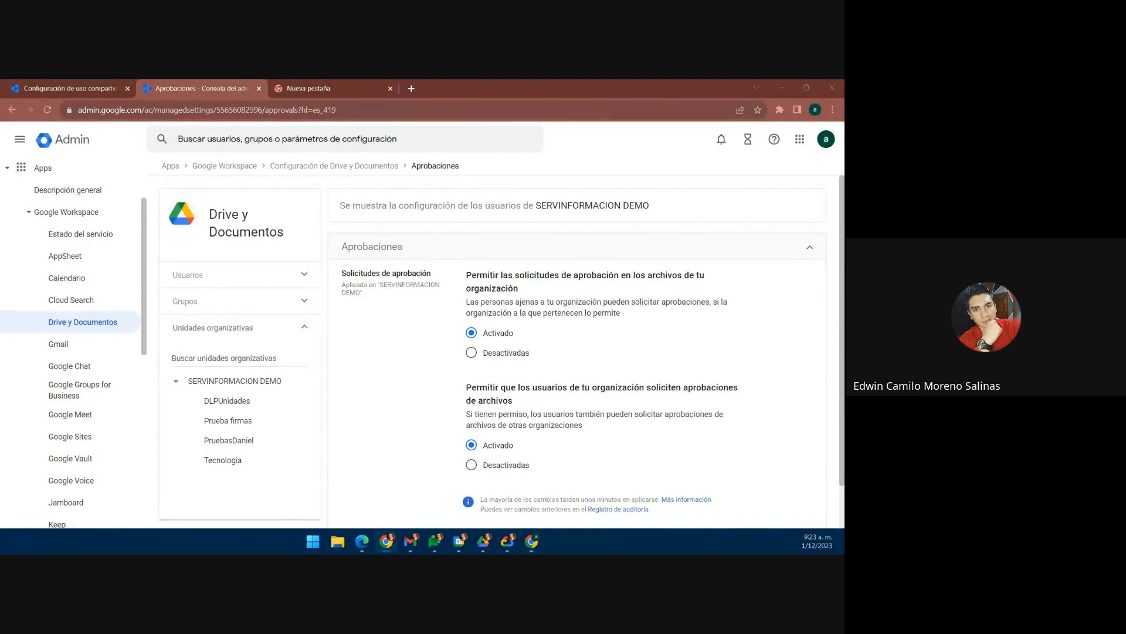
{"action": "key", "text": "alt+Tab"}
{"action": "scroll", "coordinate": [410, 295], "scroll_direction": "down", "scroll_amount": 1}
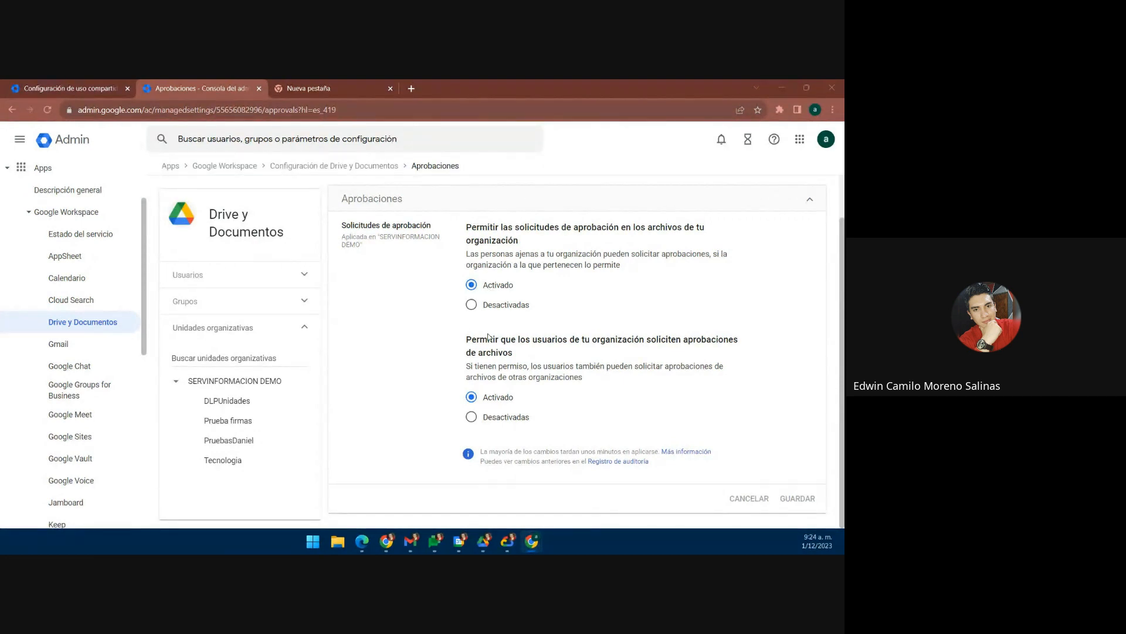
Step: Open Google Drive in the new tab from the Google apps launcher
{"action": "left_click", "coordinate": [345, 83]}
{"action": "left_click", "coordinate": [791, 139]}
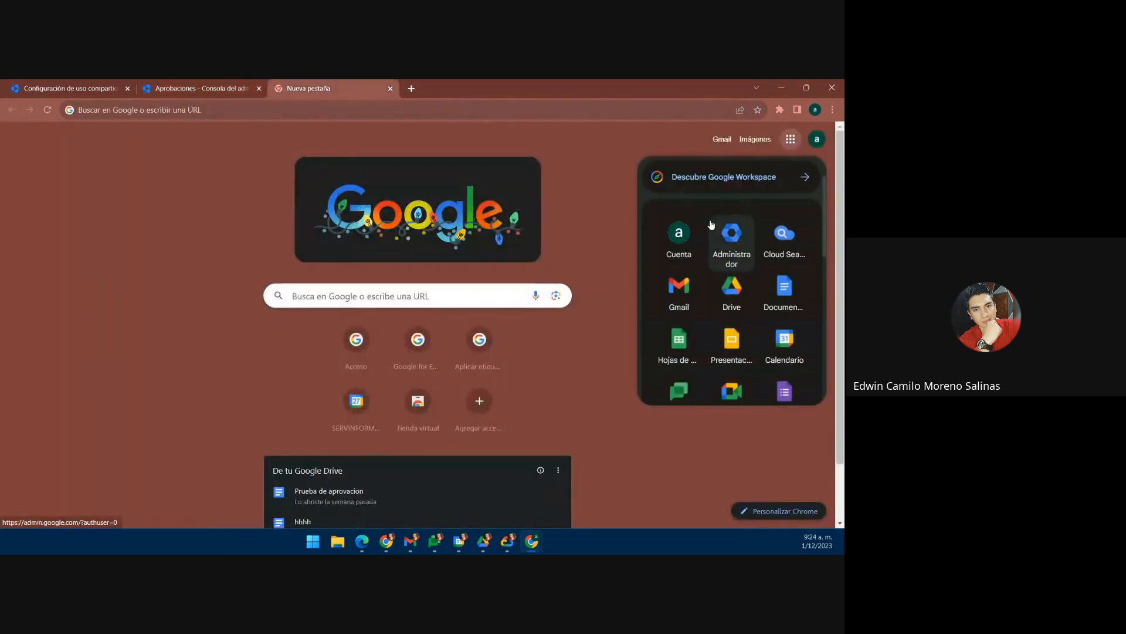
{"action": "left_click", "coordinate": [728, 288]}
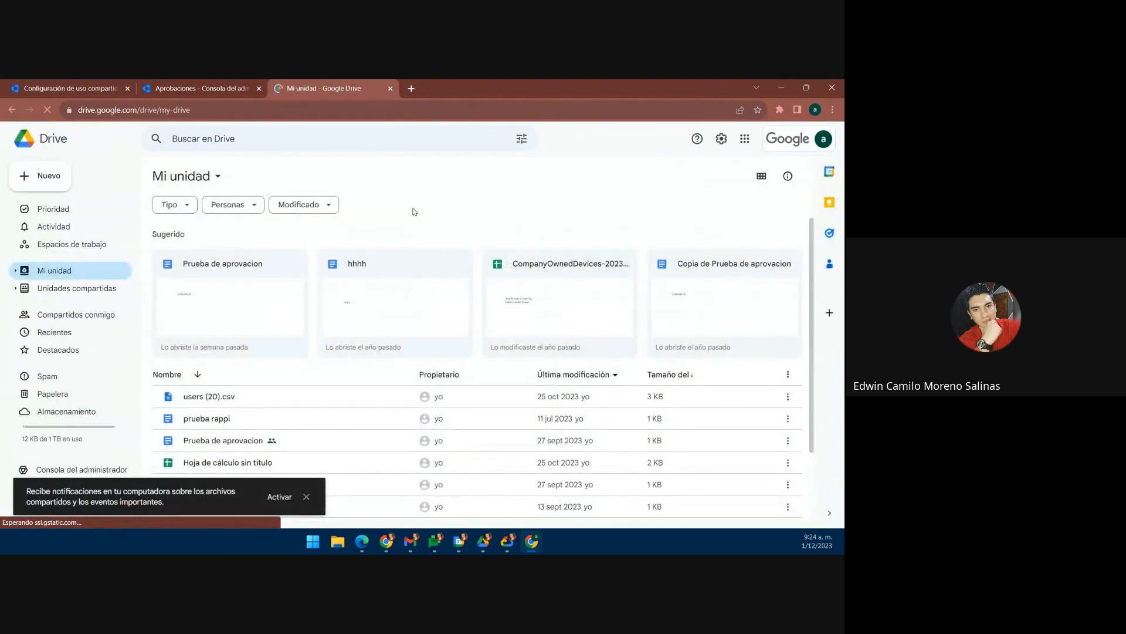
Step: Show the Aprobaciones panel for the spreadsheet Hoja de cálculo sin título
{"action": "scroll", "coordinate": [297, 347], "scroll_direction": "down", "scroll_amount": 2}
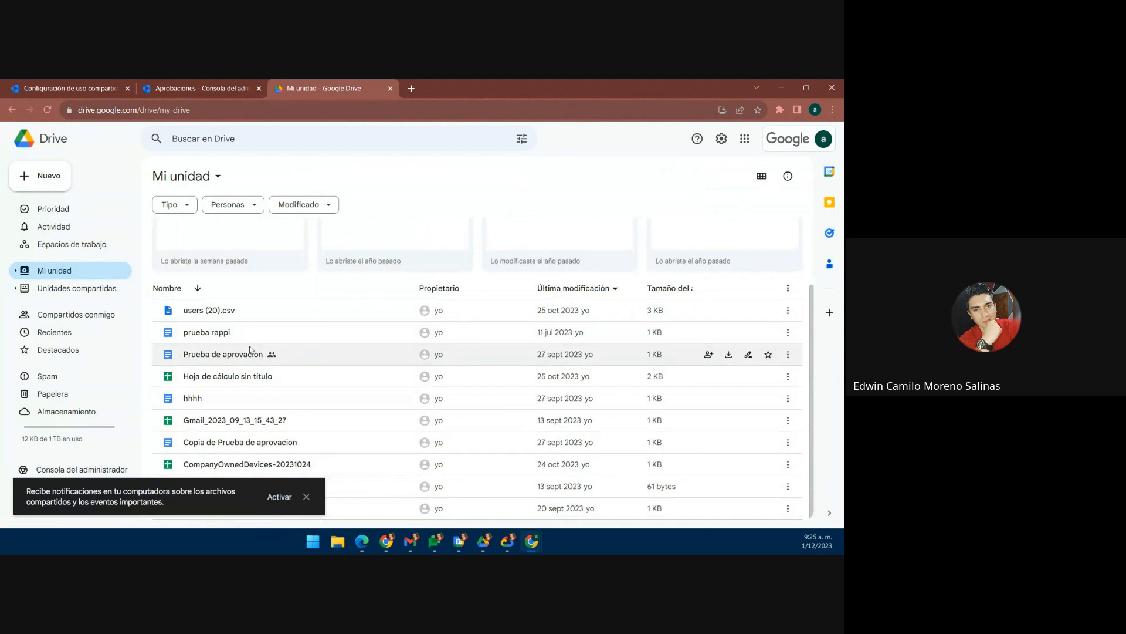
{"action": "right_click", "coordinate": [249, 379]}
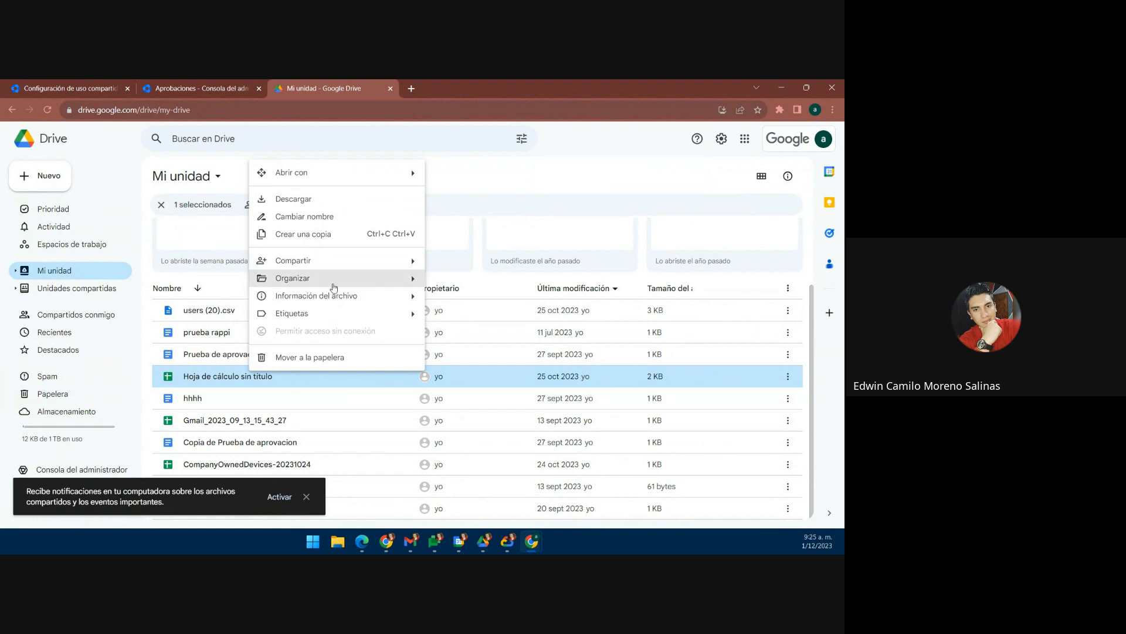
{"action": "mouse_move", "coordinate": [340, 261]}
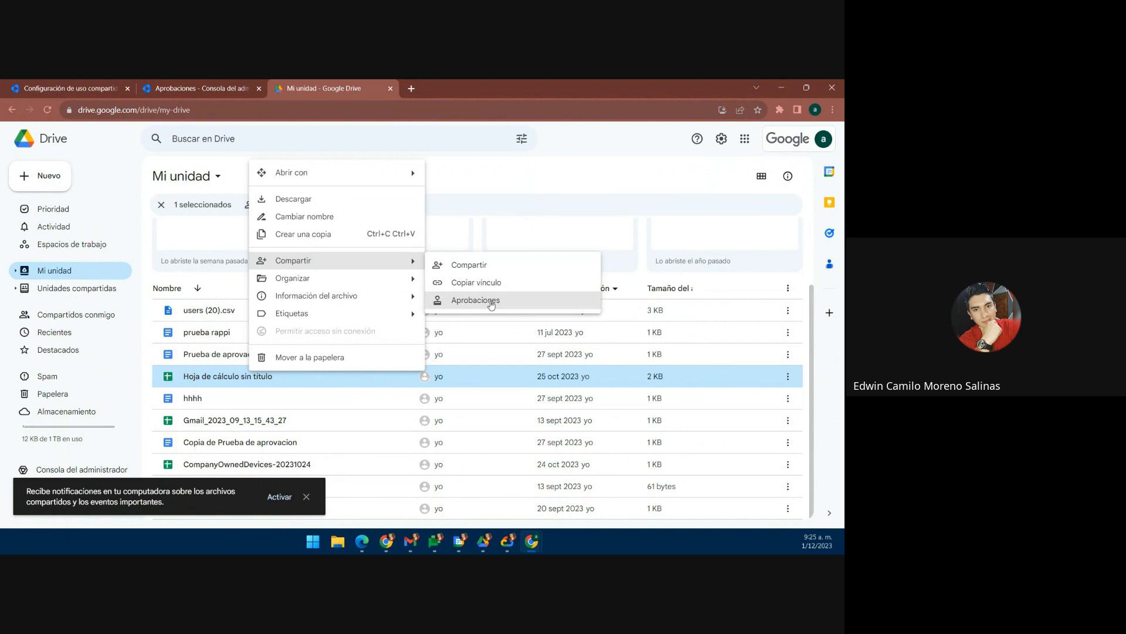
{"action": "left_click", "coordinate": [492, 301]}
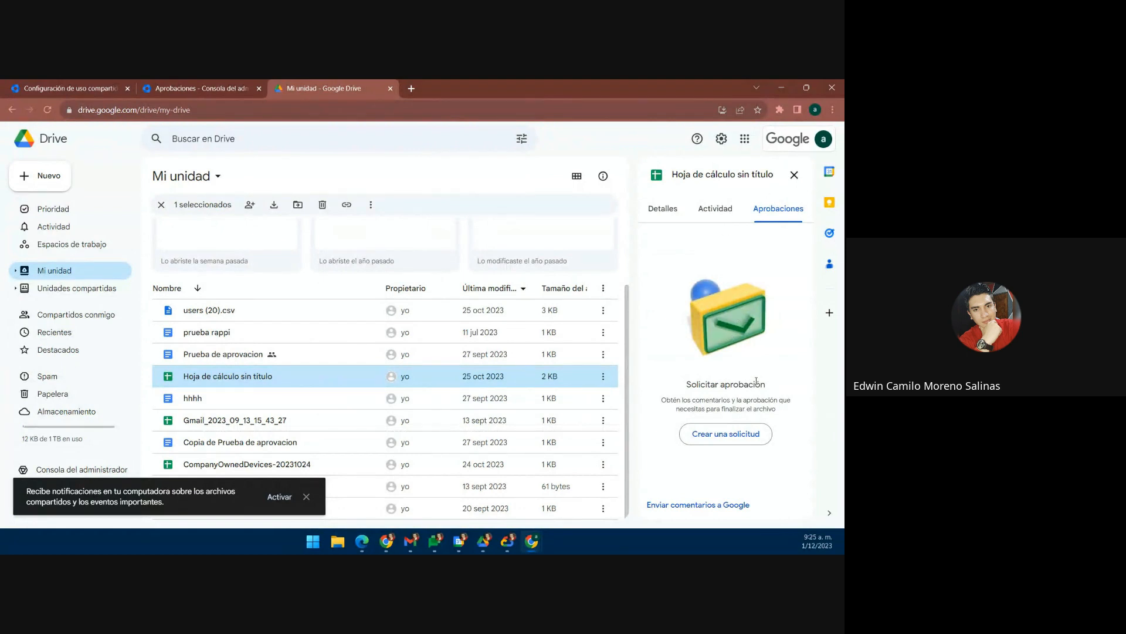
Step: Draft an approval request for the spreadsheet with one colleague as approver, then cancel it unsent
{"action": "left_click", "coordinate": [724, 443]}
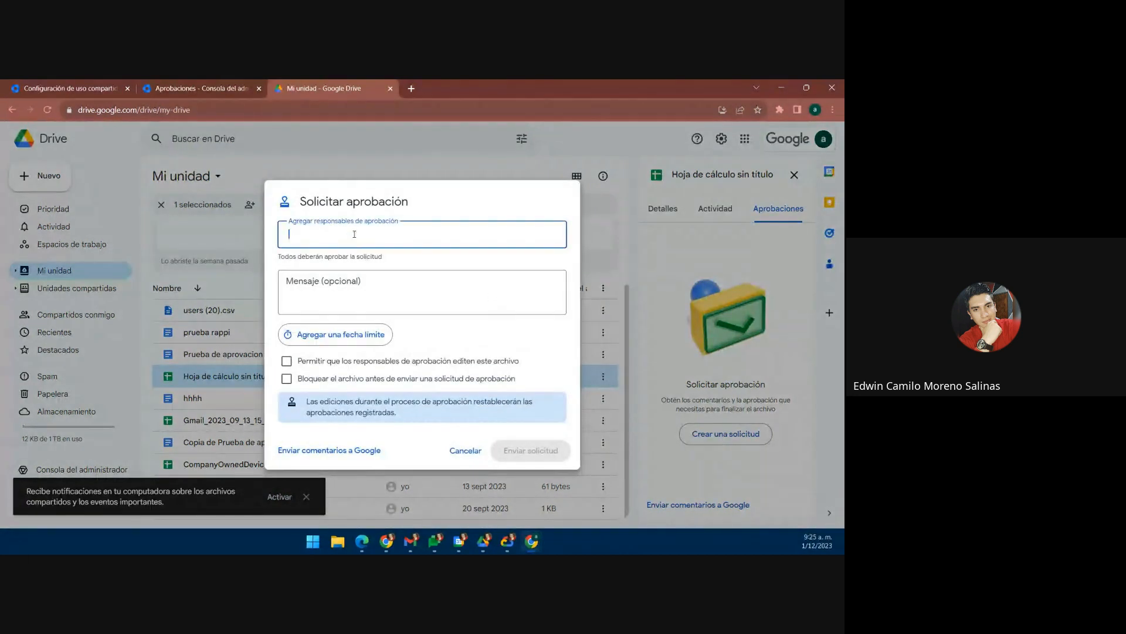
{"action": "left_click", "coordinate": [352, 233]}
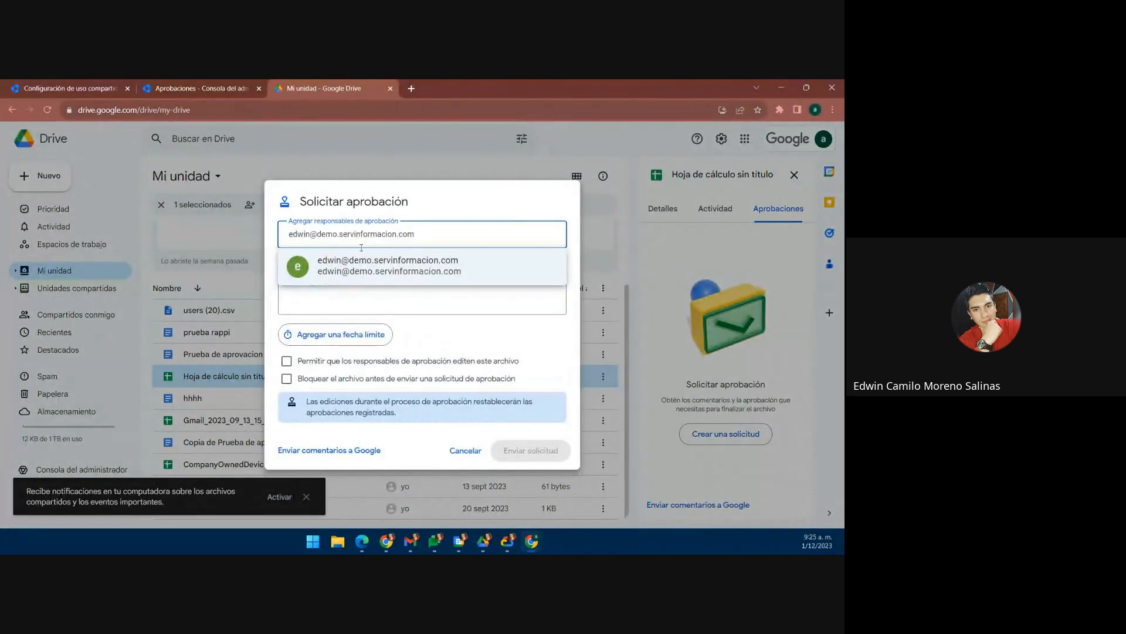
{"action": "left_click_drag", "start_coordinate": [329, 230], "coordinate": [275, 238]}
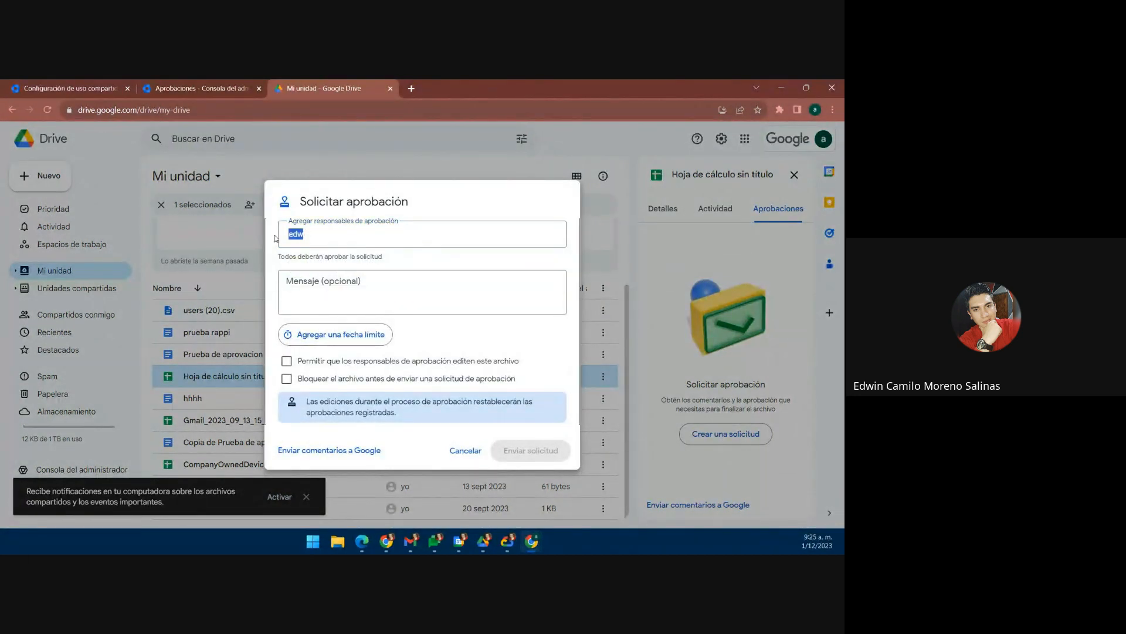
{"action": "left_click", "coordinate": [335, 235]}
{"action": "left_click_drag", "start_coordinate": [335, 234], "coordinate": [266, 233]}
{"action": "left_click", "coordinate": [305, 236]}
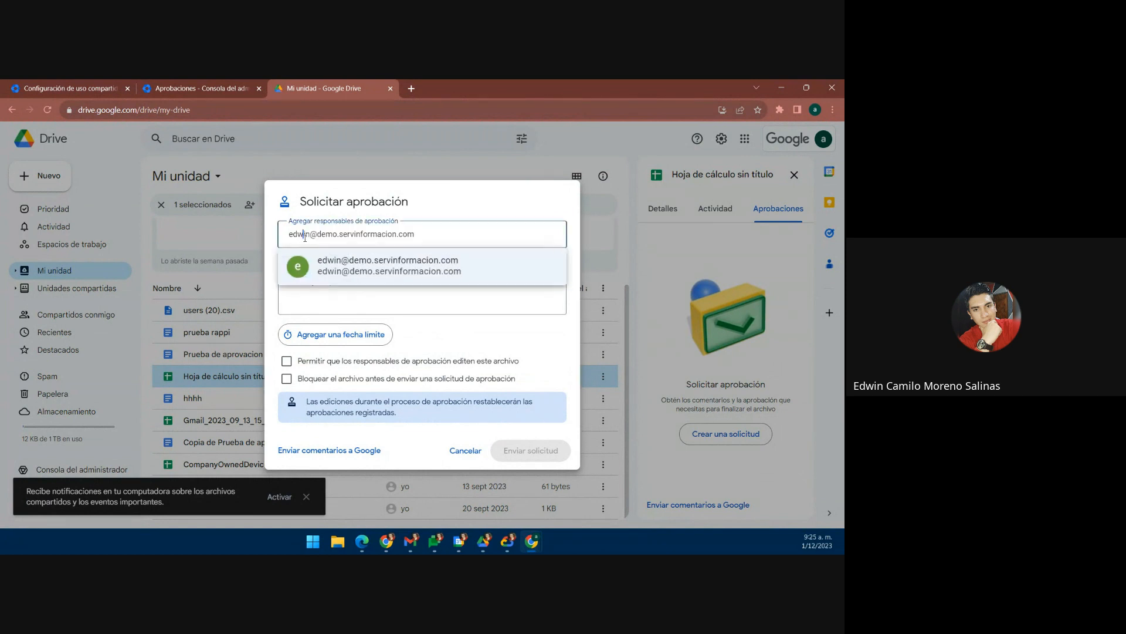
{"action": "left_click", "coordinate": [358, 265]}
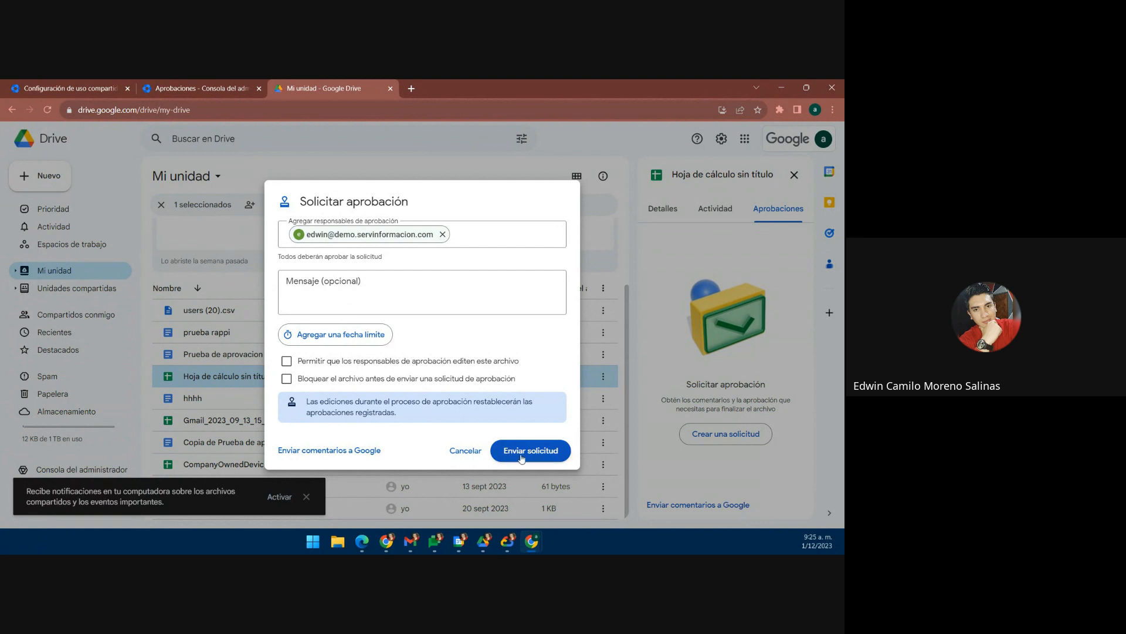
{"action": "left_click", "coordinate": [461, 451]}
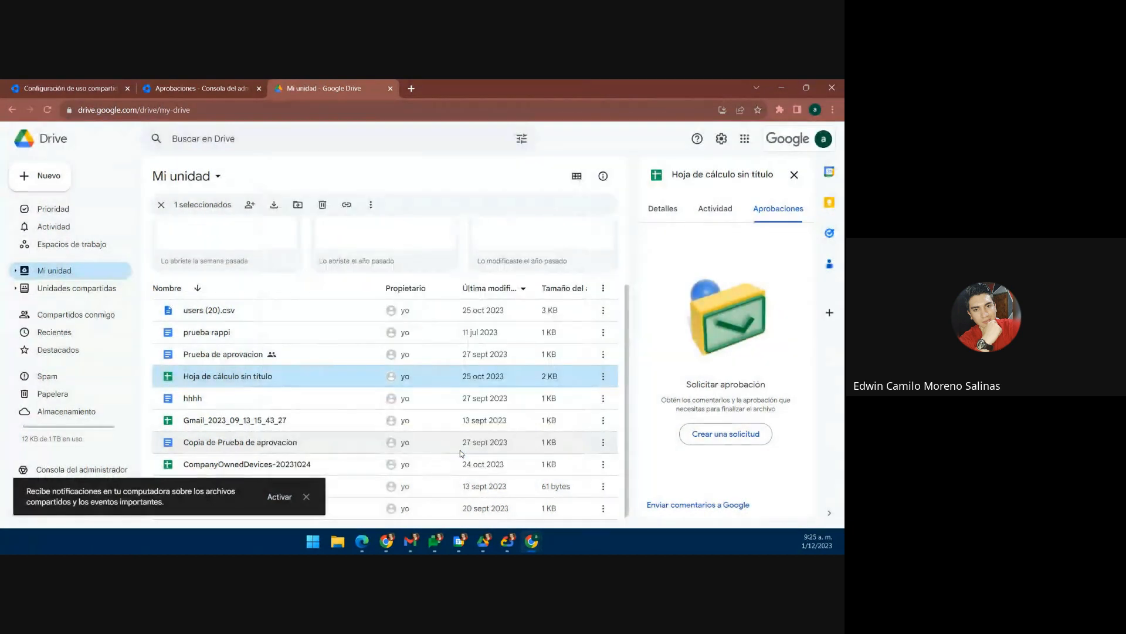
{"action": "left_click", "coordinate": [198, 84]}
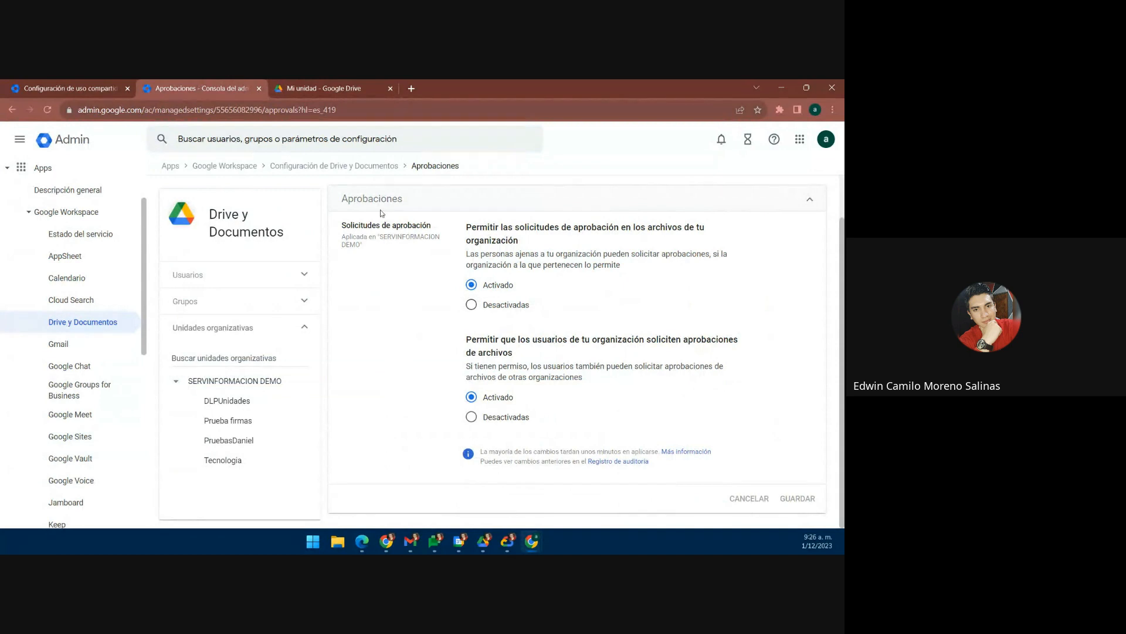
Step: Open the Drive Etiquetas settings and launch the label manager listing etiquetas2 and four published labels
{"action": "left_click", "coordinate": [355, 170]}
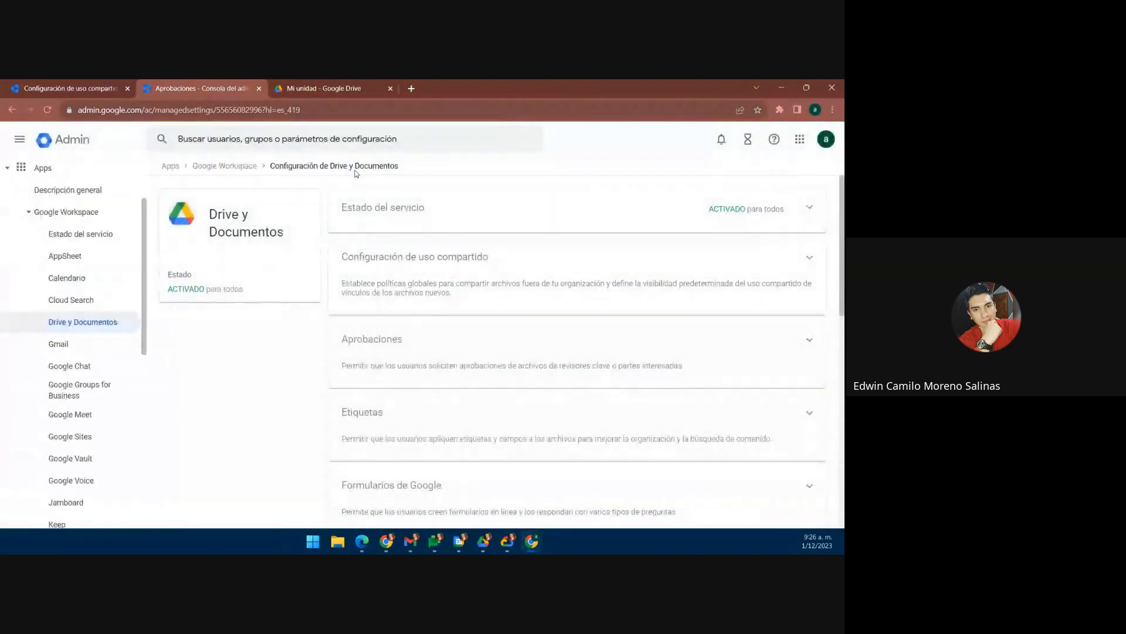
{"action": "scroll", "coordinate": [523, 291], "scroll_direction": "down", "scroll_amount": 2}
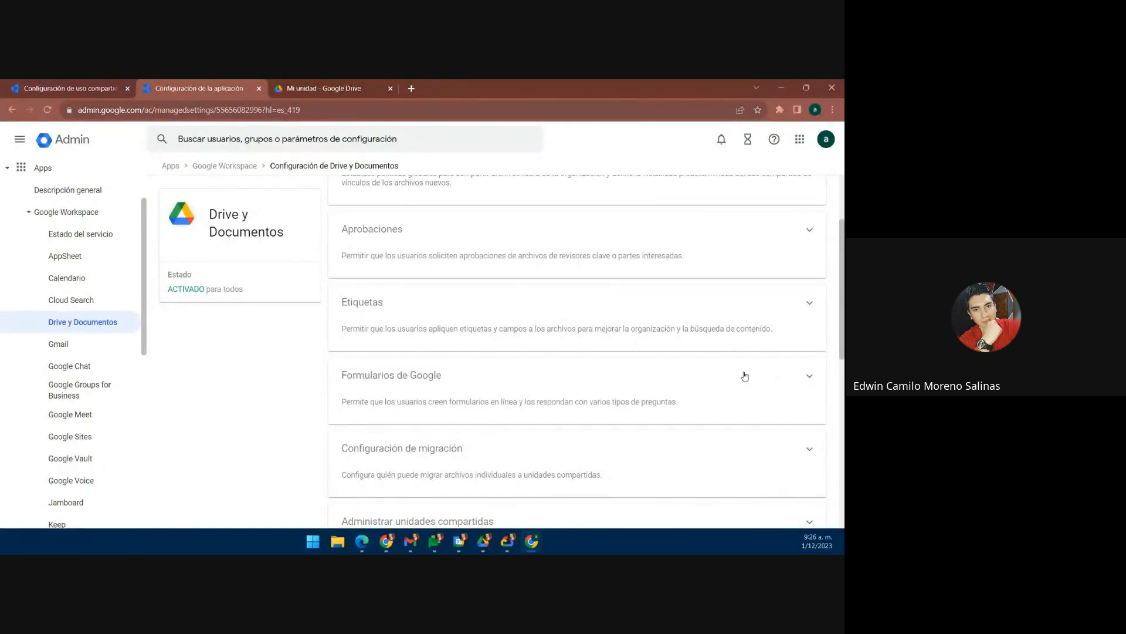
{"action": "left_click", "coordinate": [396, 316]}
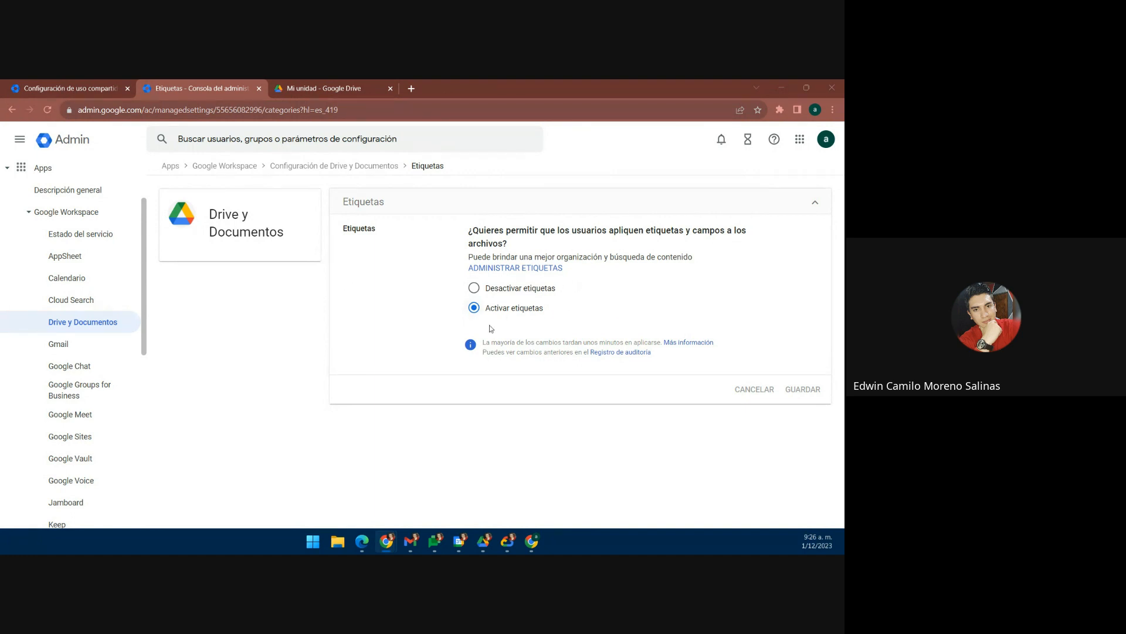
{"action": "left_click", "coordinate": [534, 271]}
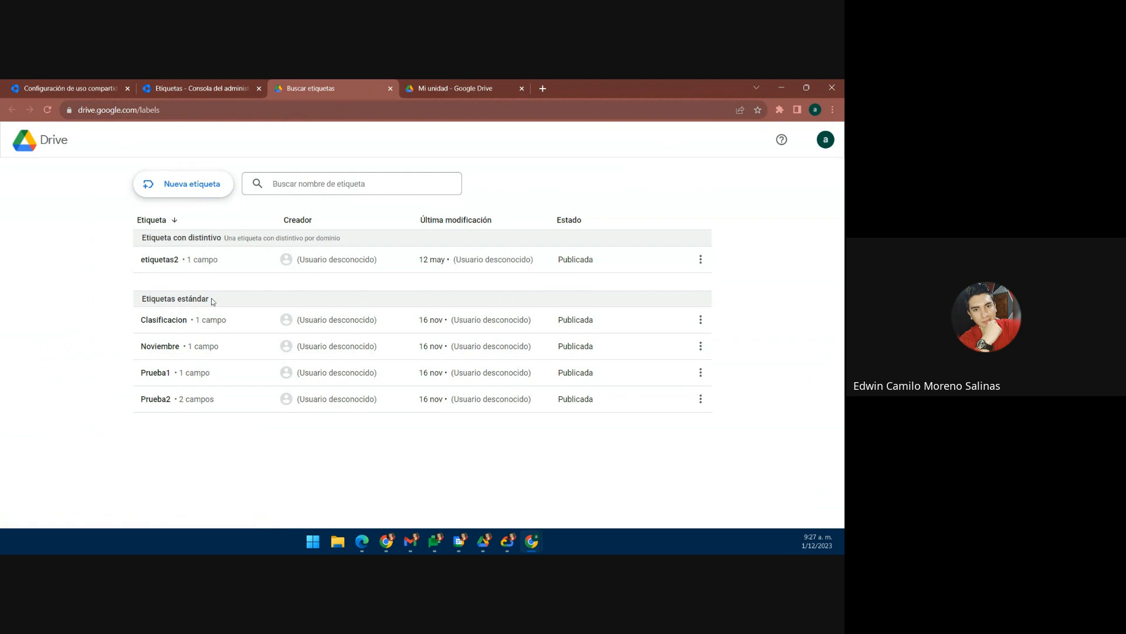
{"action": "left_click_drag", "start_coordinate": [213, 301], "coordinate": [141, 301]}
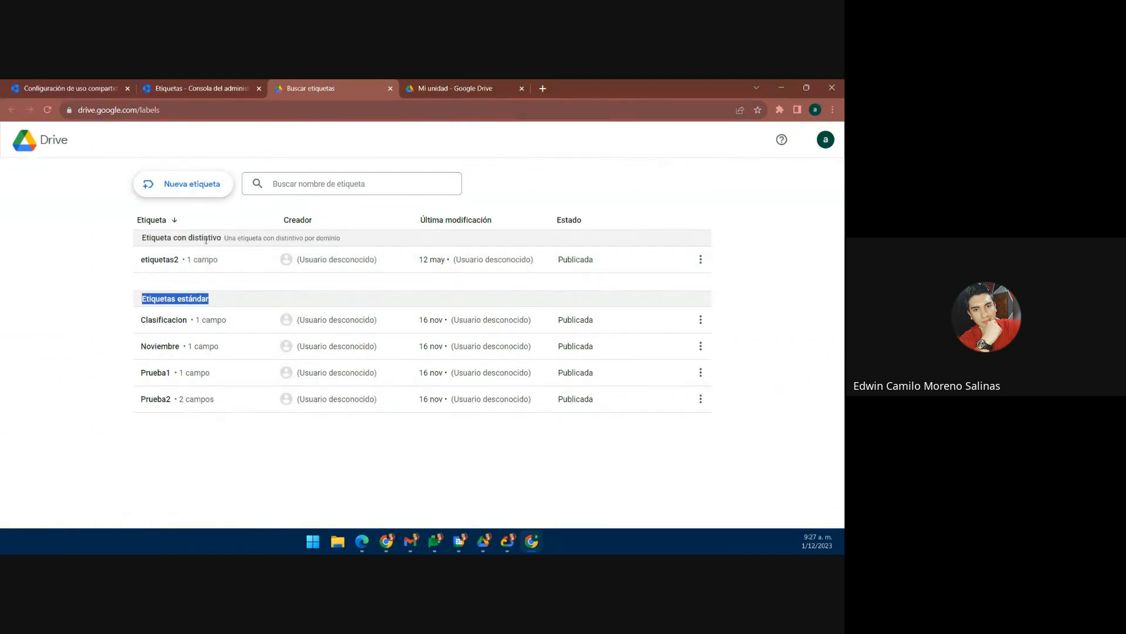
{"action": "left_click", "coordinate": [91, 309]}
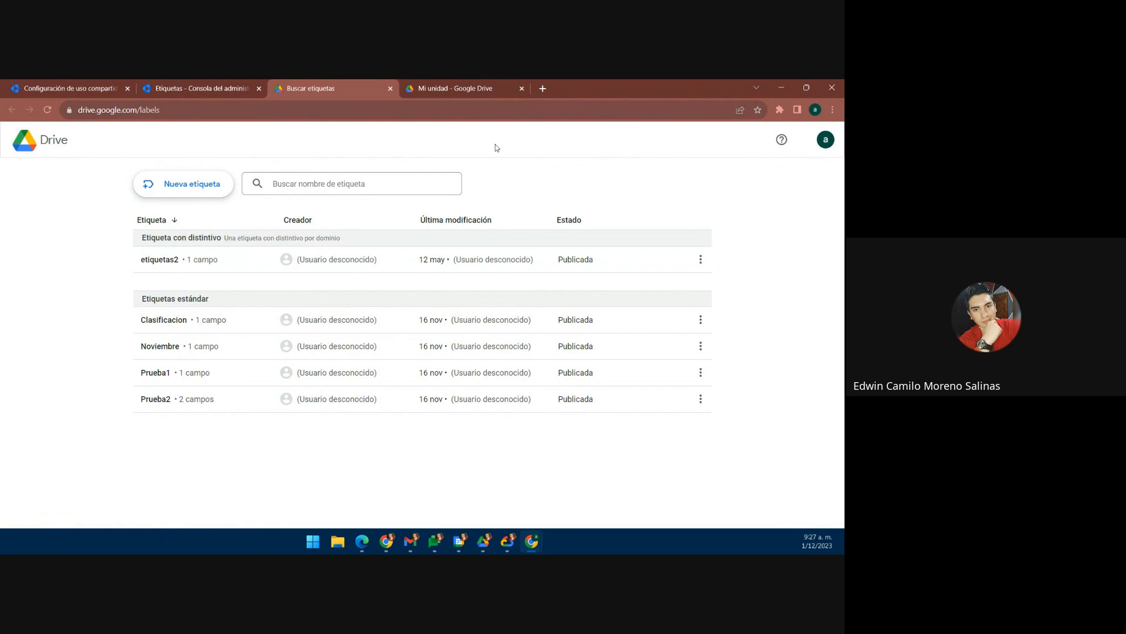
Step: Open Hoja de cálculo sin título from the My Drive file list
{"action": "left_click", "coordinate": [480, 86]}
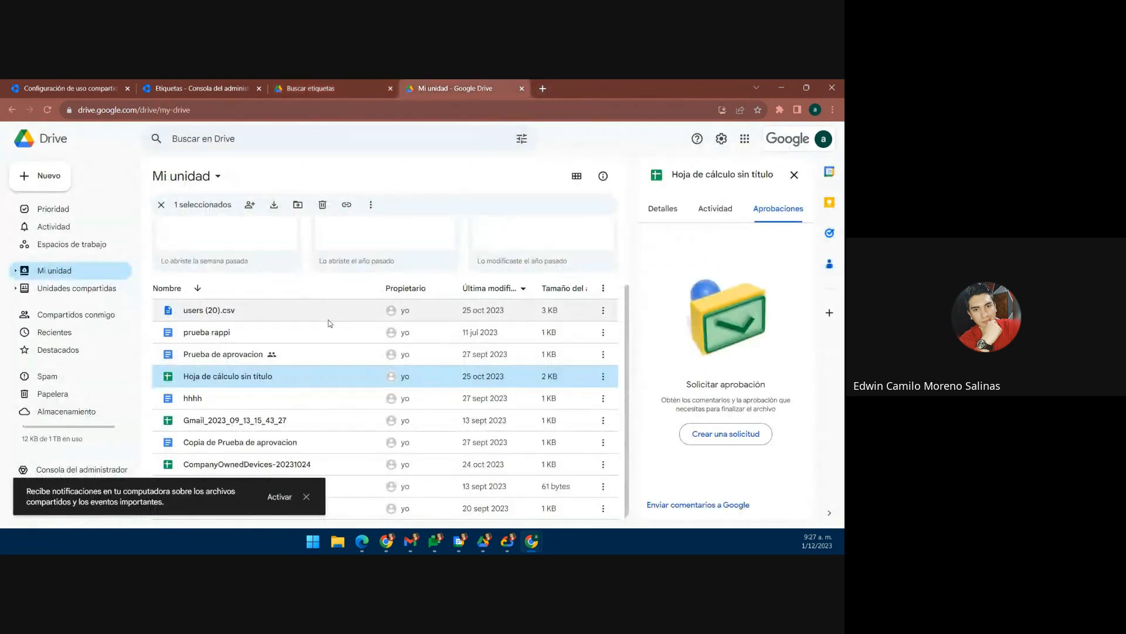
{"action": "scroll", "coordinate": [269, 407], "scroll_direction": "down", "scroll_amount": 1}
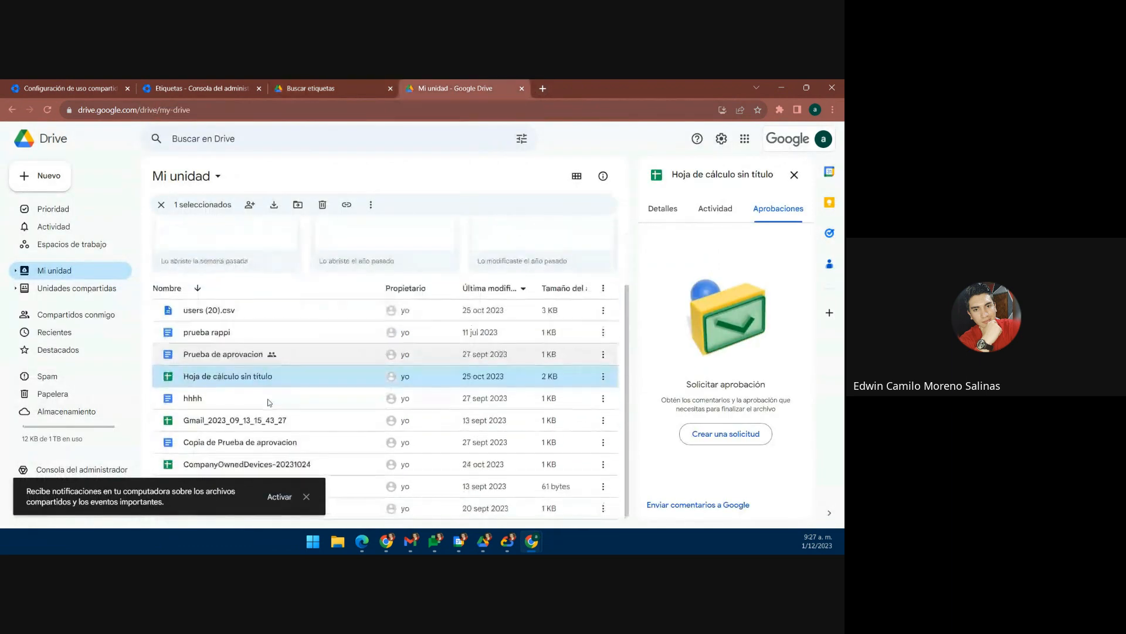
{"action": "double_click", "coordinate": [217, 376]}
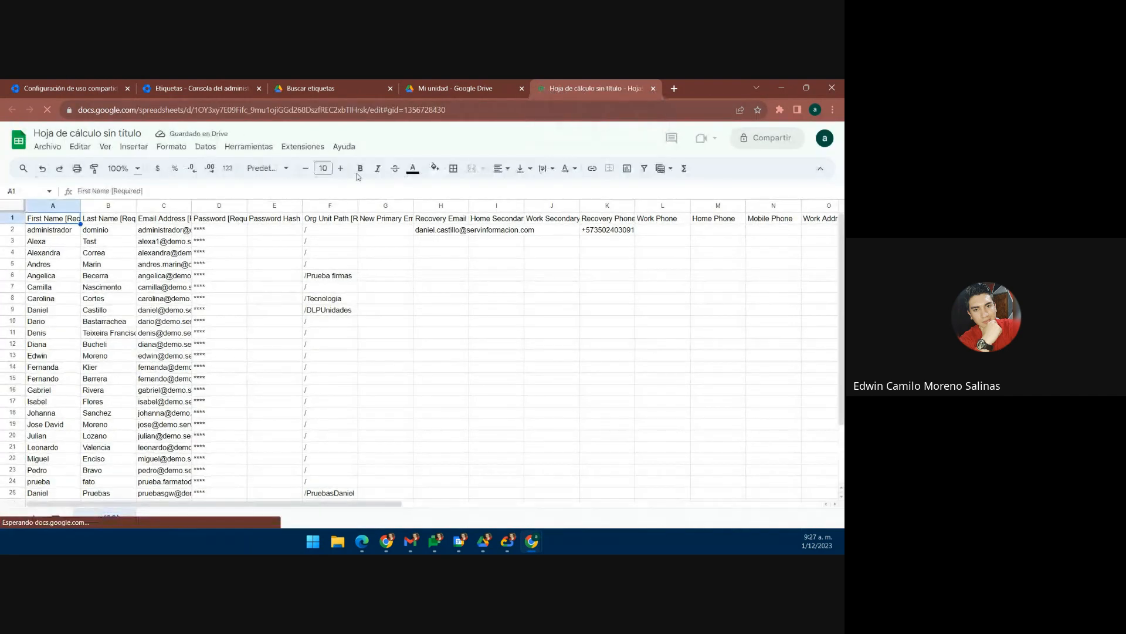
Step: Apply the etiquetas2 label to the spreadsheet with its field set to Nueva opción
{"action": "left_click", "coordinate": [47, 146]}
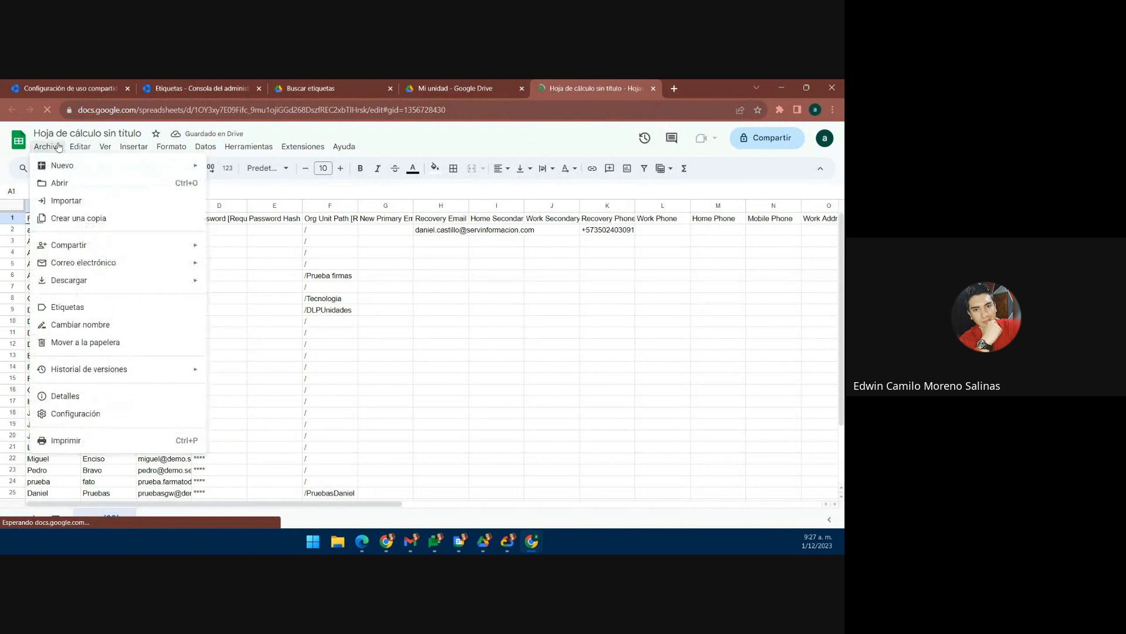
{"action": "left_click", "coordinate": [110, 331]}
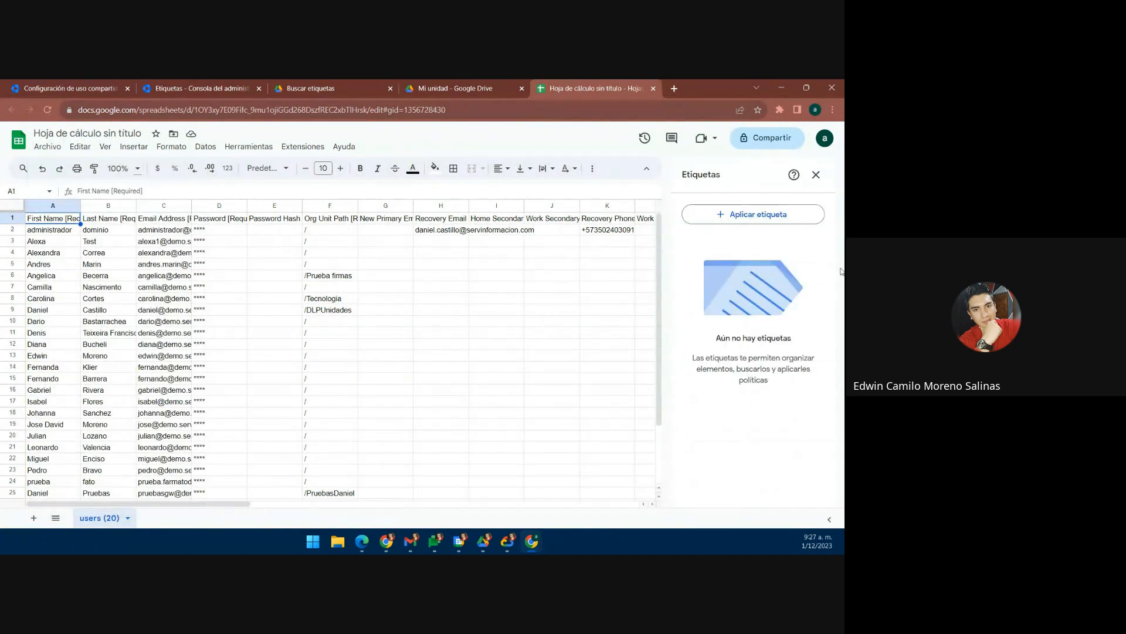
{"action": "left_click", "coordinate": [745, 217]}
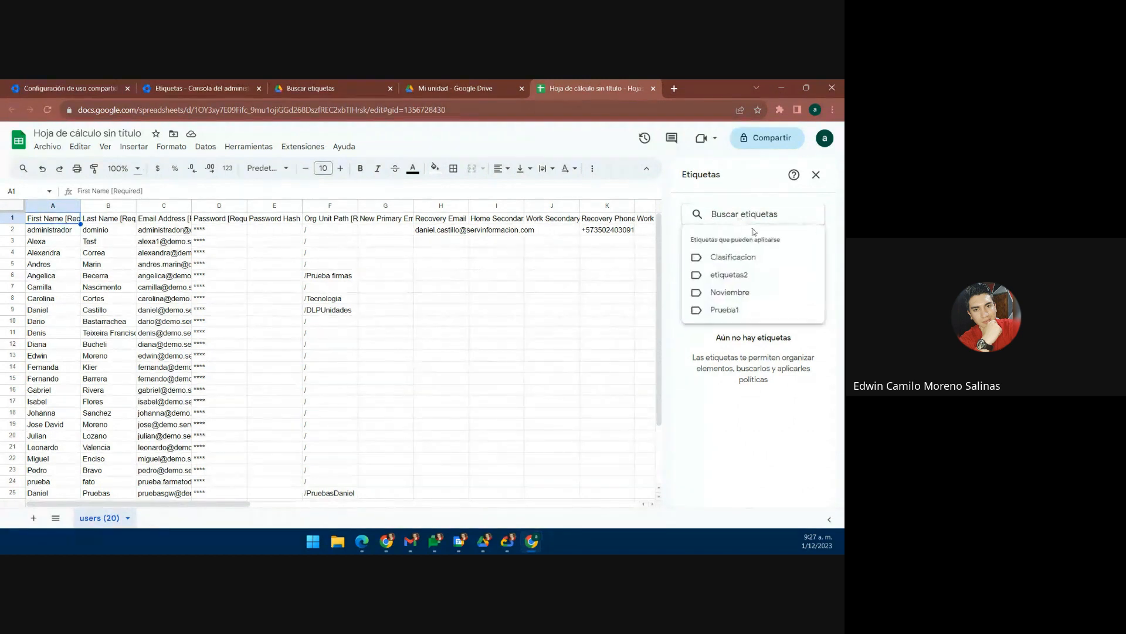
{"action": "left_click", "coordinate": [754, 275]}
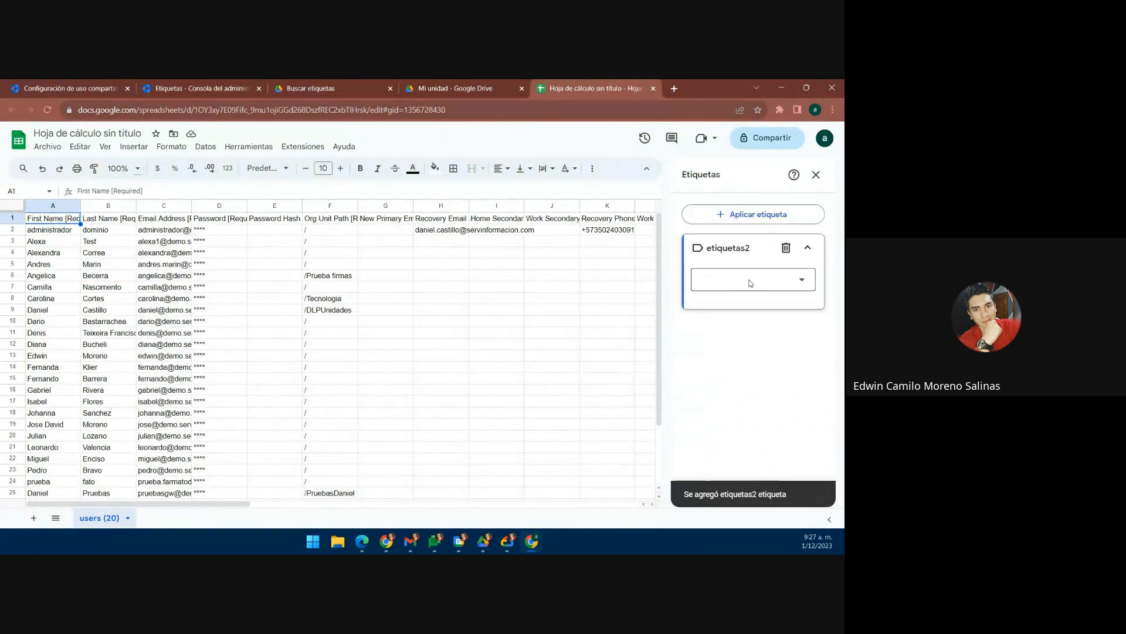
{"action": "left_click", "coordinate": [787, 292]}
{"action": "left_click", "coordinate": [739, 308]}
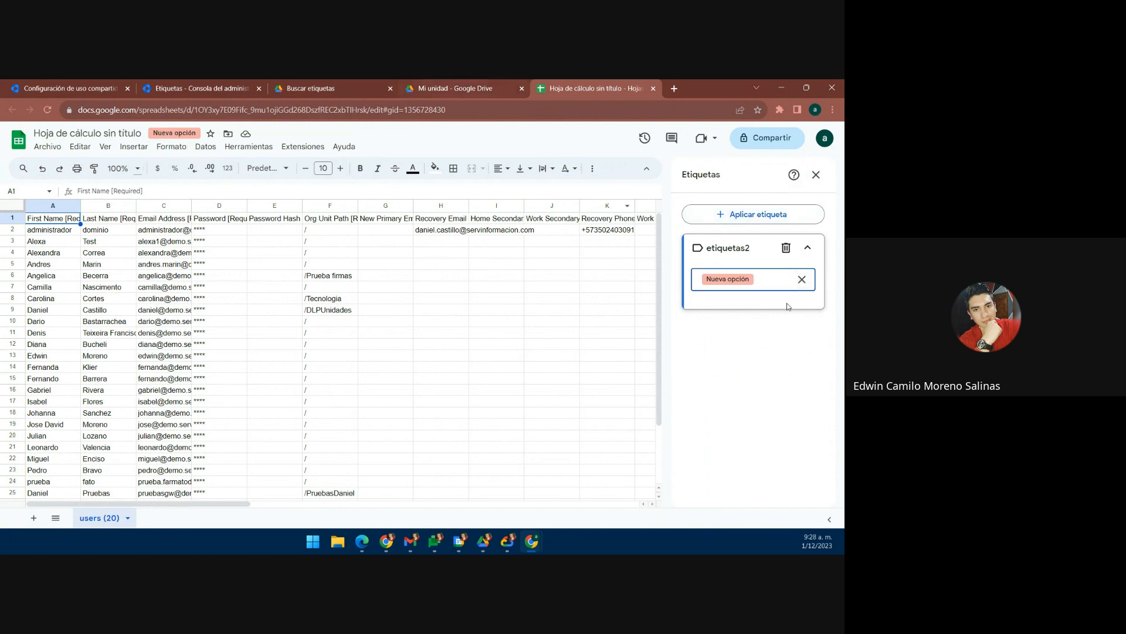
Step: Open Drive's advanced search options from the file list
{"action": "left_click", "coordinate": [455, 88]}
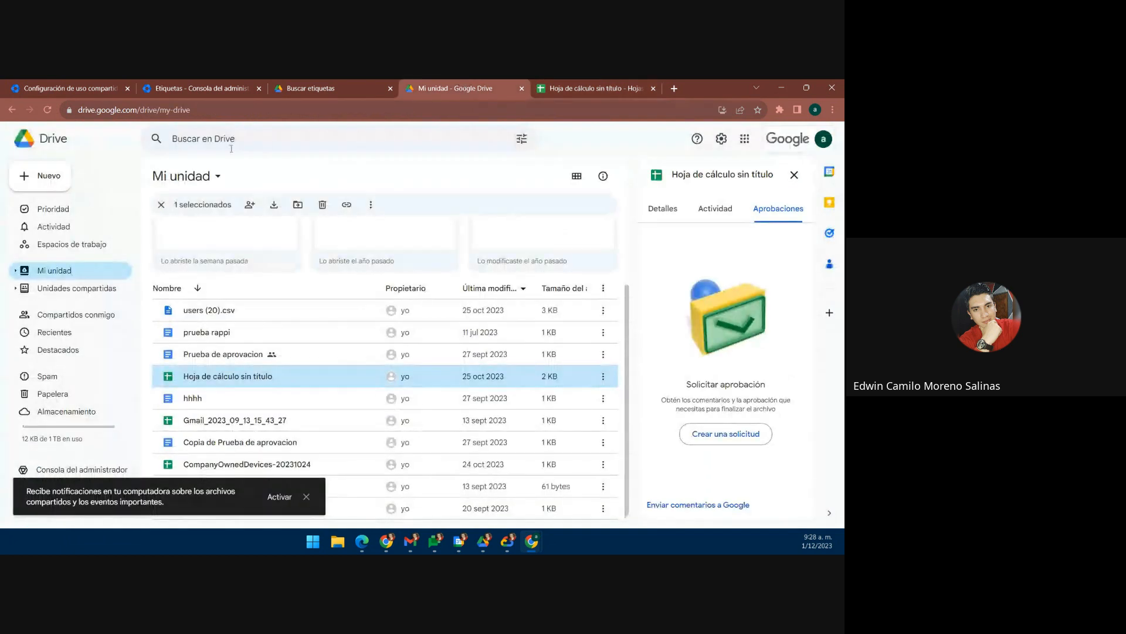
{"action": "left_click", "coordinate": [249, 140]}
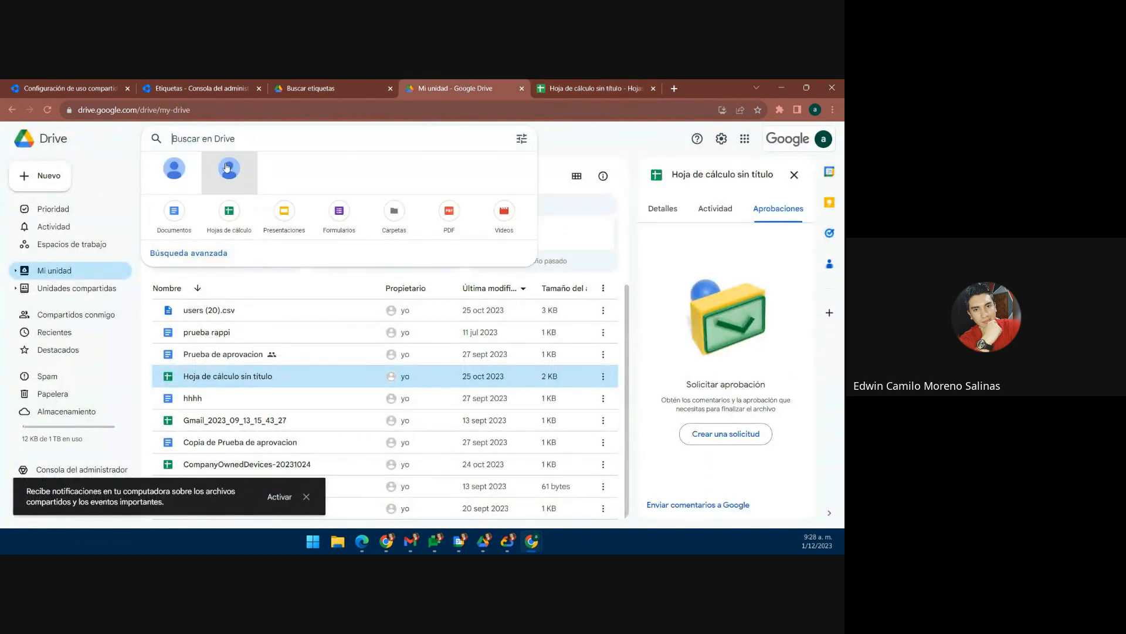
{"action": "left_click", "coordinate": [215, 255]}
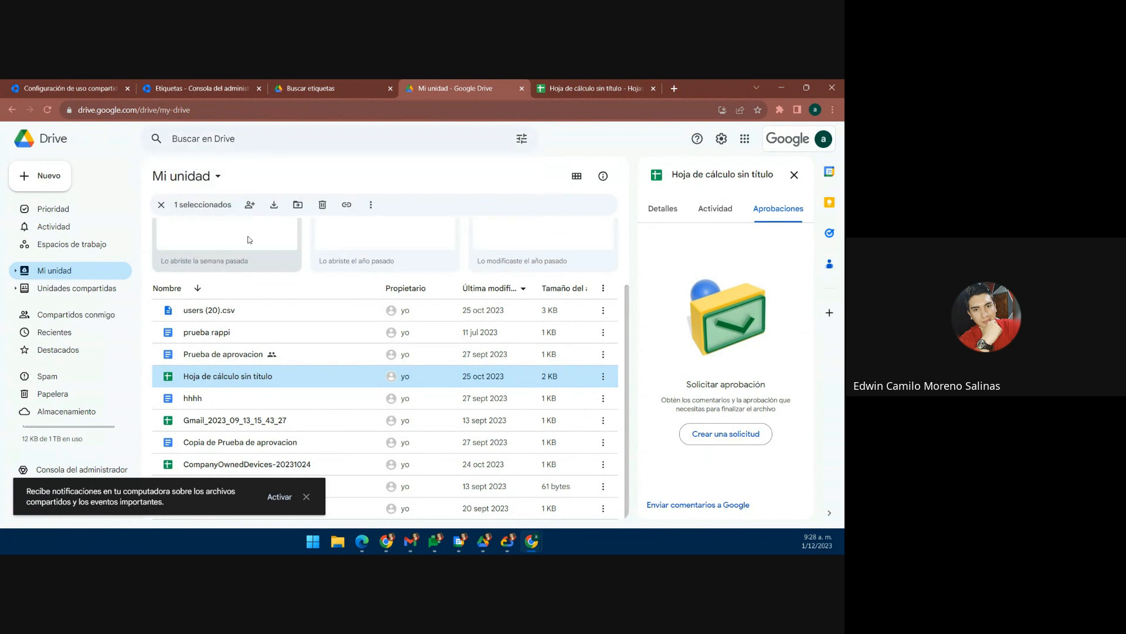
{"action": "scroll", "coordinate": [314, 289], "scroll_direction": "down", "scroll_amount": 2}
{"action": "scroll", "coordinate": [252, 346], "scroll_direction": "up", "scroll_amount": 2}
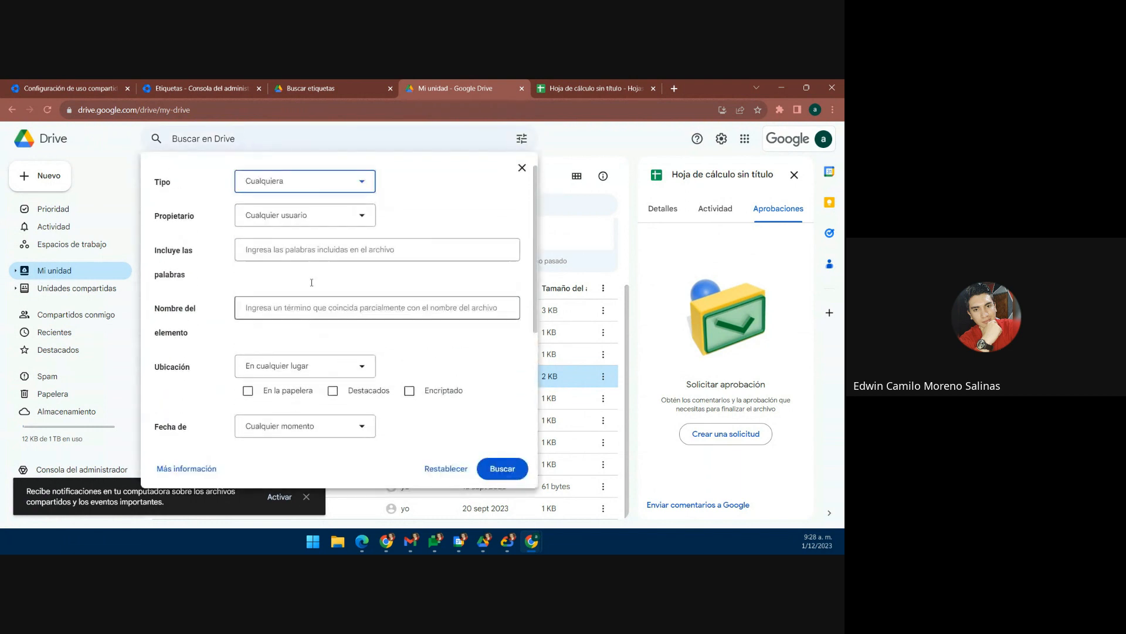
{"action": "scroll", "coordinate": [251, 349], "scroll_direction": "down", "scroll_amount": 2}
{"action": "scroll", "coordinate": [251, 349], "scroll_direction": "down", "scroll_amount": 2}
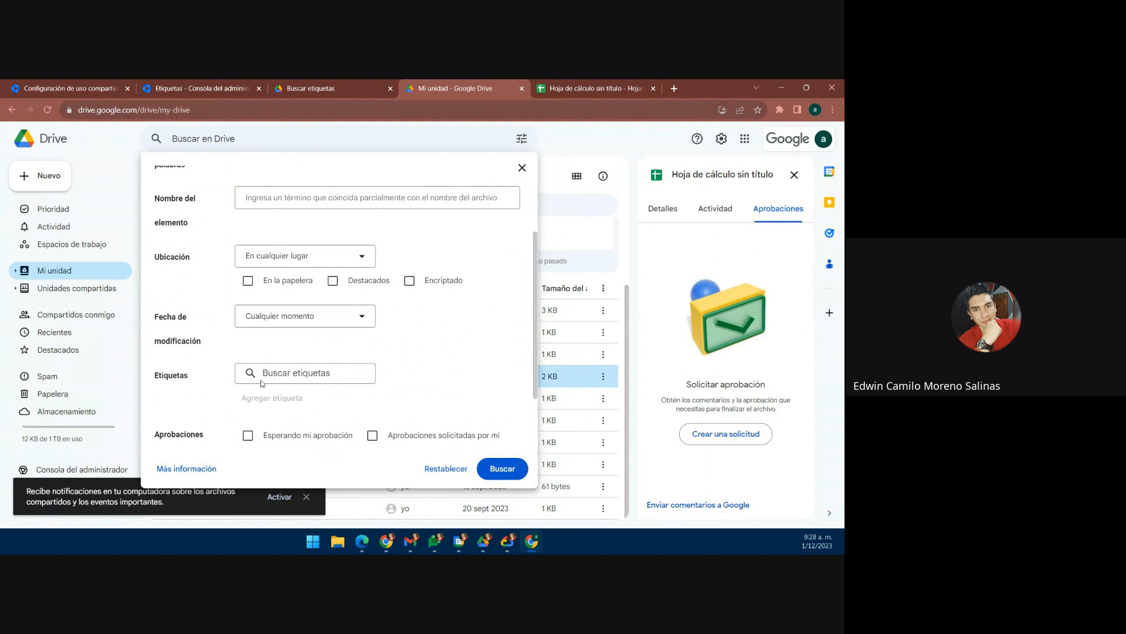
Step: Search for files whose etiquetas2 label field is Nueva opción
{"action": "left_click", "coordinate": [305, 372]}
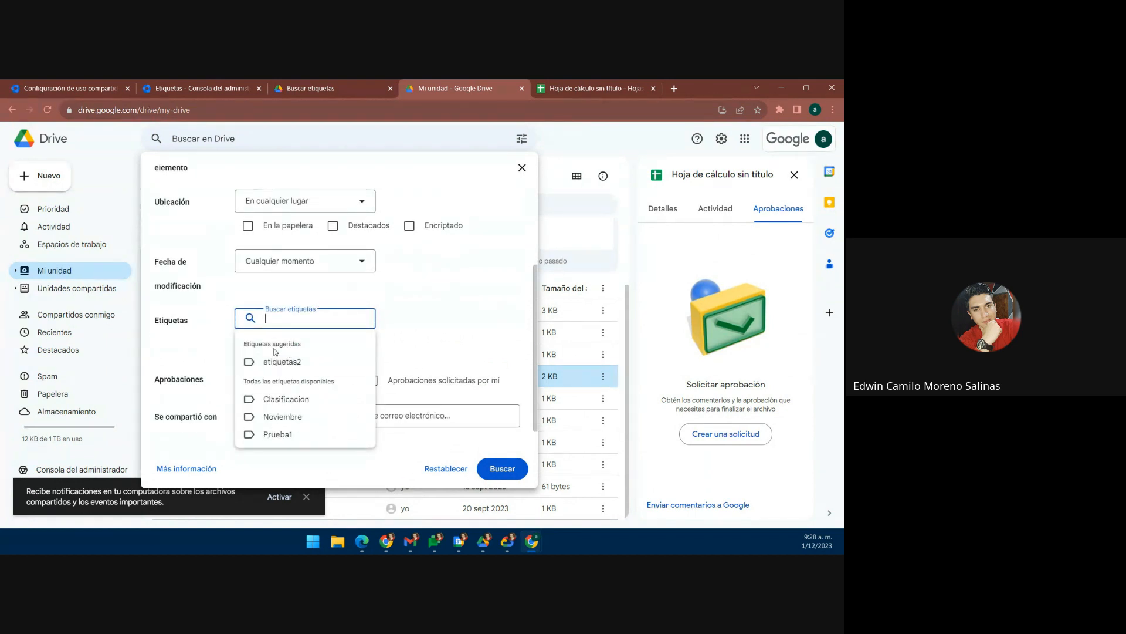
{"action": "left_click", "coordinate": [294, 364]}
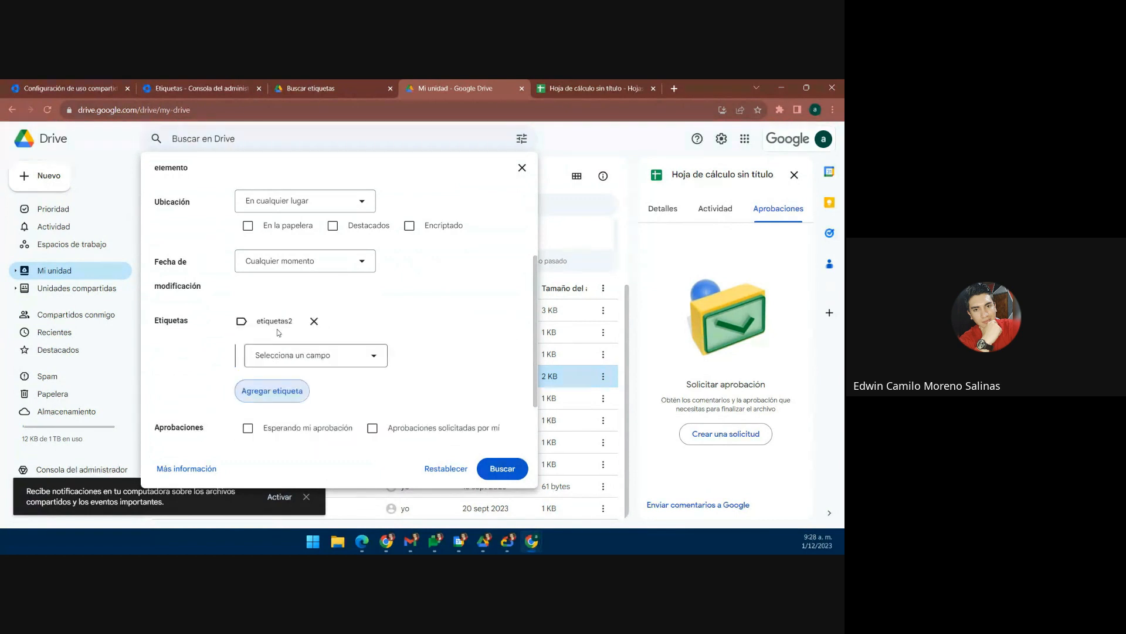
{"action": "left_click", "coordinate": [299, 356]}
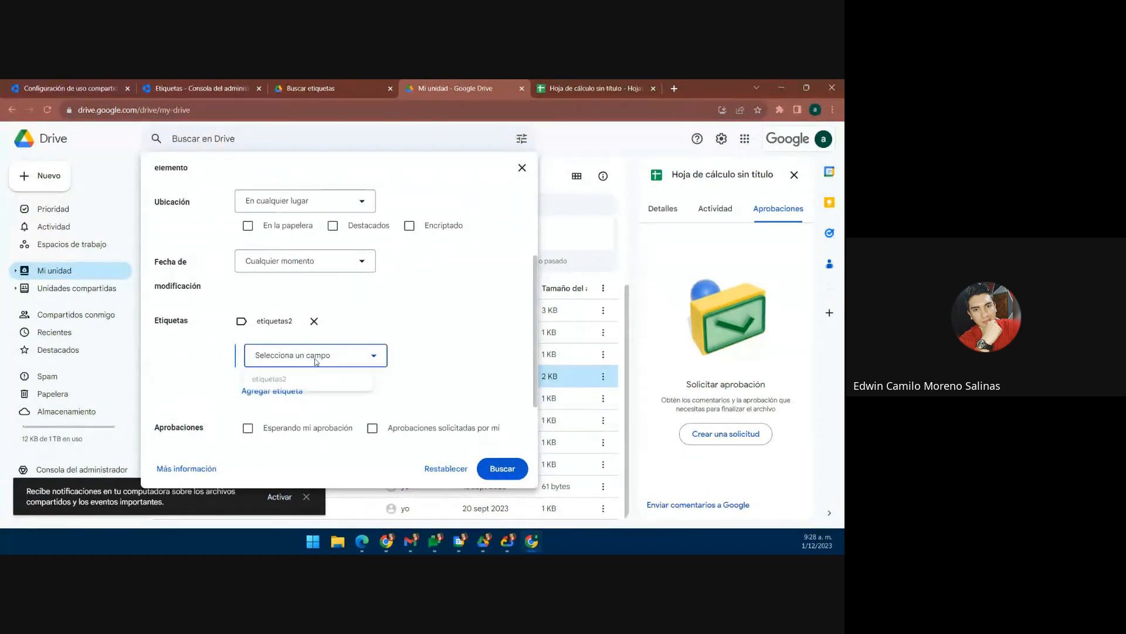
{"action": "left_click", "coordinate": [293, 378]}
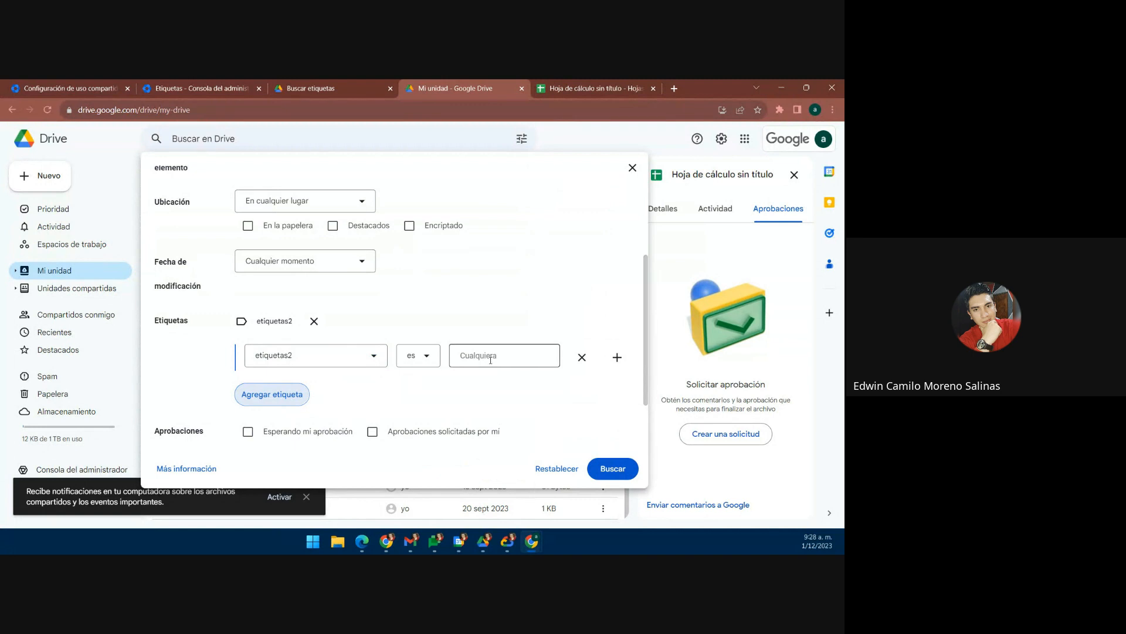
{"action": "left_click", "coordinate": [460, 356]}
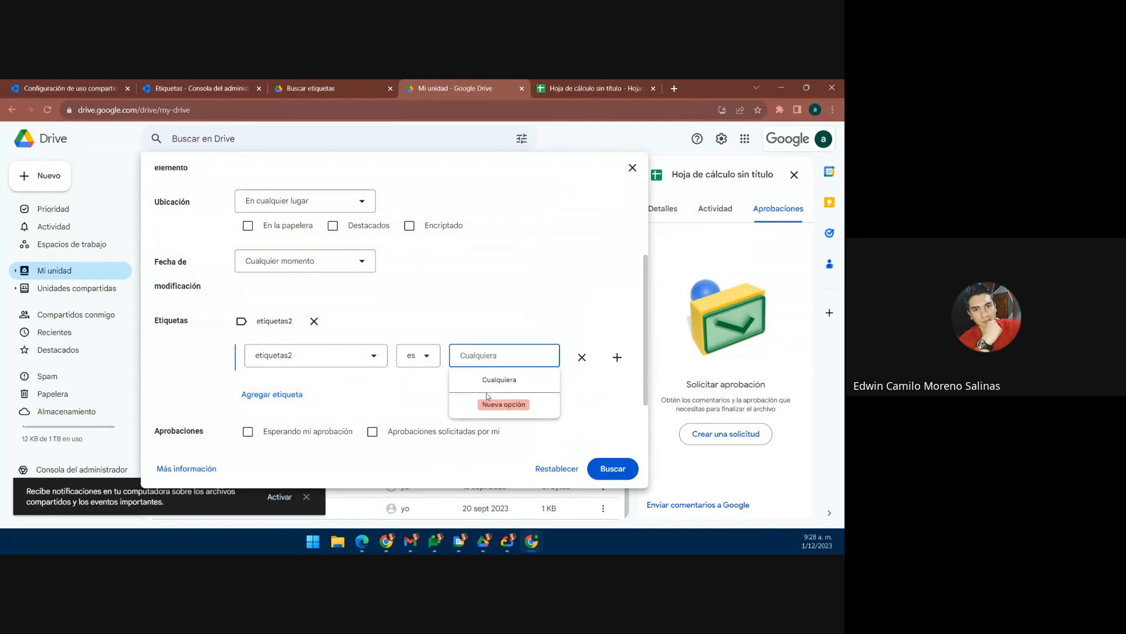
{"action": "left_click", "coordinate": [493, 406]}
{"action": "left_click", "coordinate": [409, 383]}
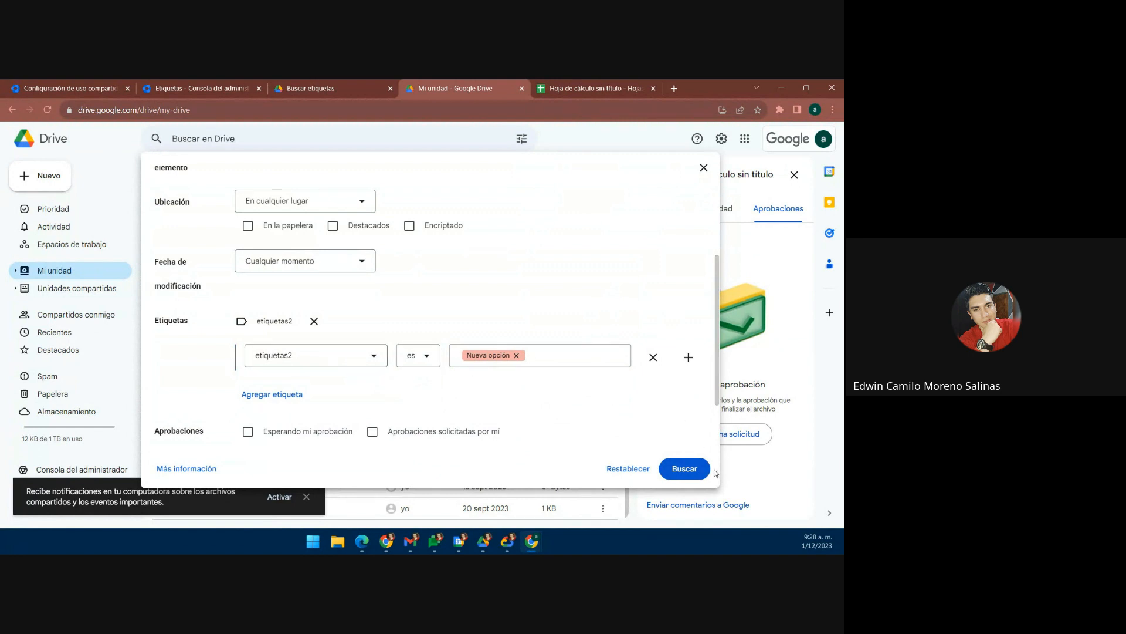
{"action": "left_click", "coordinate": [675, 464]}
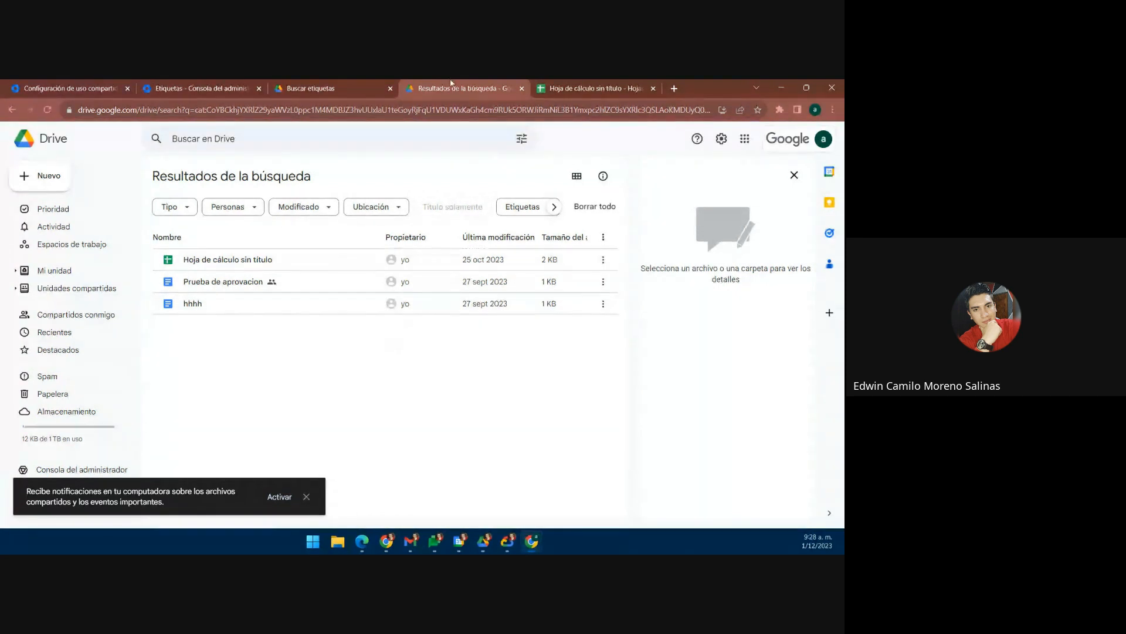
Step: Return to the Drive label manager and open the Crear etiqueta dialog
{"action": "left_click", "coordinate": [311, 88]}
{"action": "left_click", "coordinate": [200, 88]}
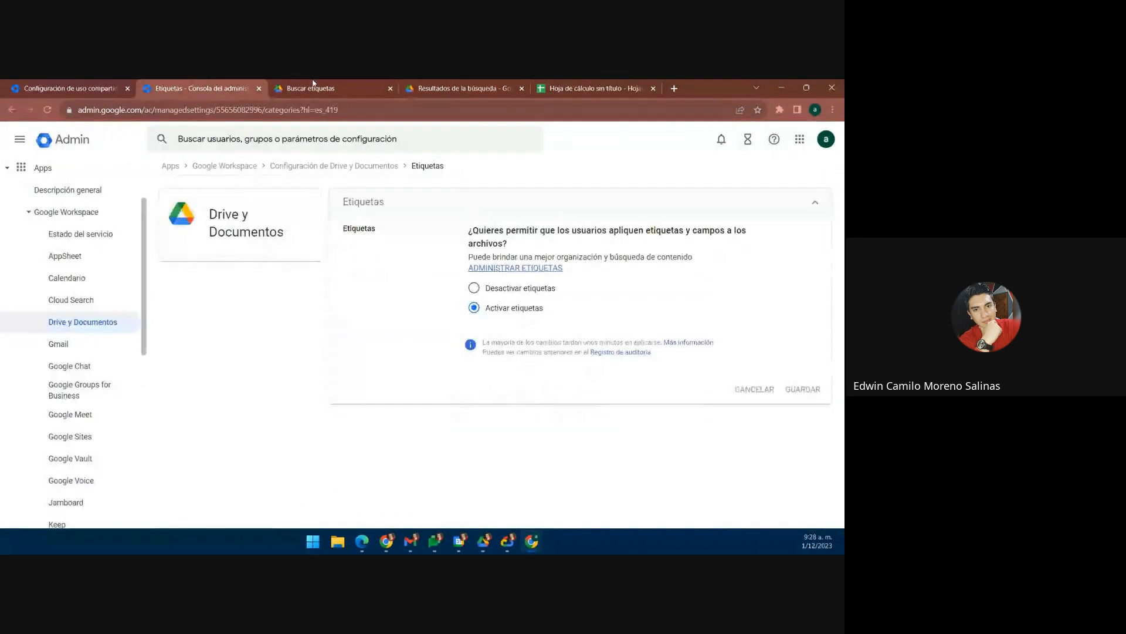
{"action": "left_click", "coordinate": [311, 88]}
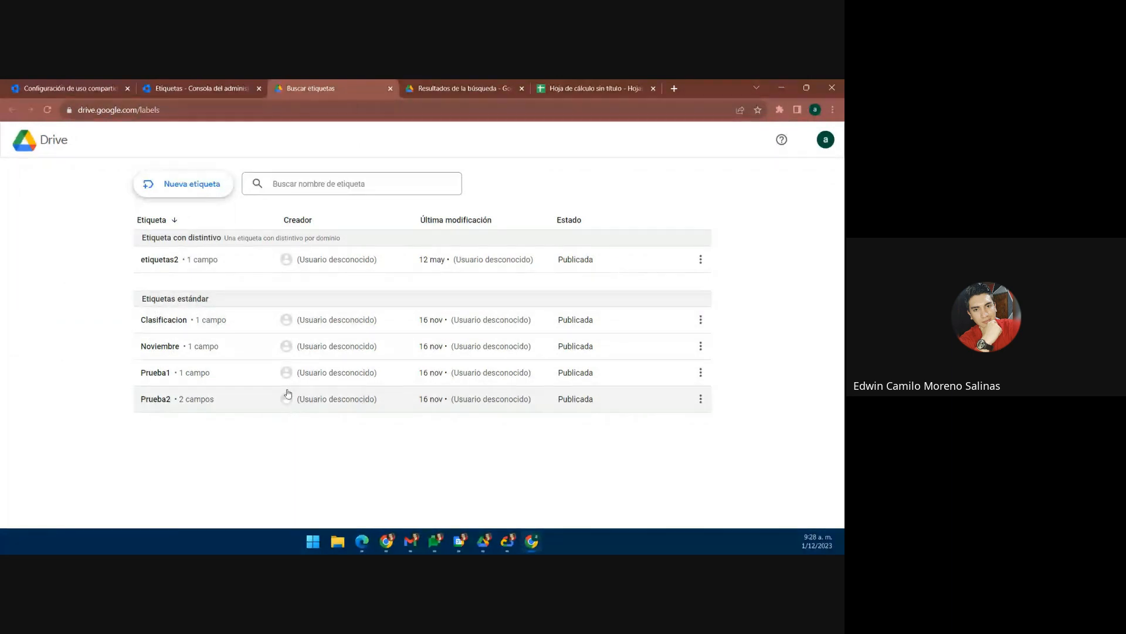
{"action": "left_click", "coordinate": [194, 192]}
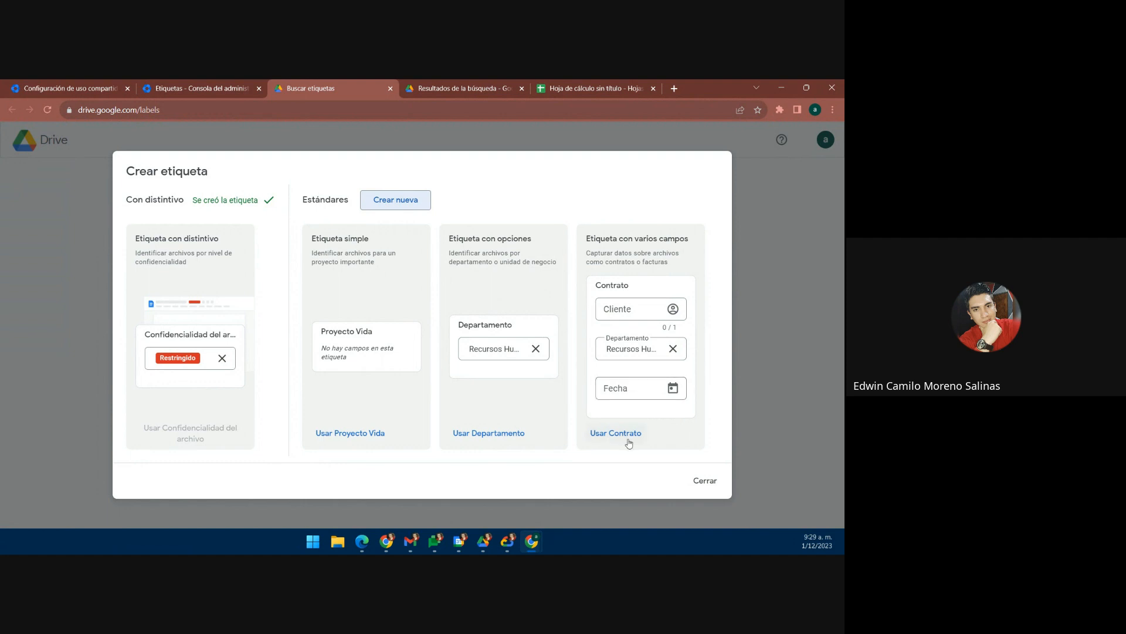
Step: Create a label from the Contrato template, keeping the Cliente field type as Persona
{"action": "left_click", "coordinate": [608, 437]}
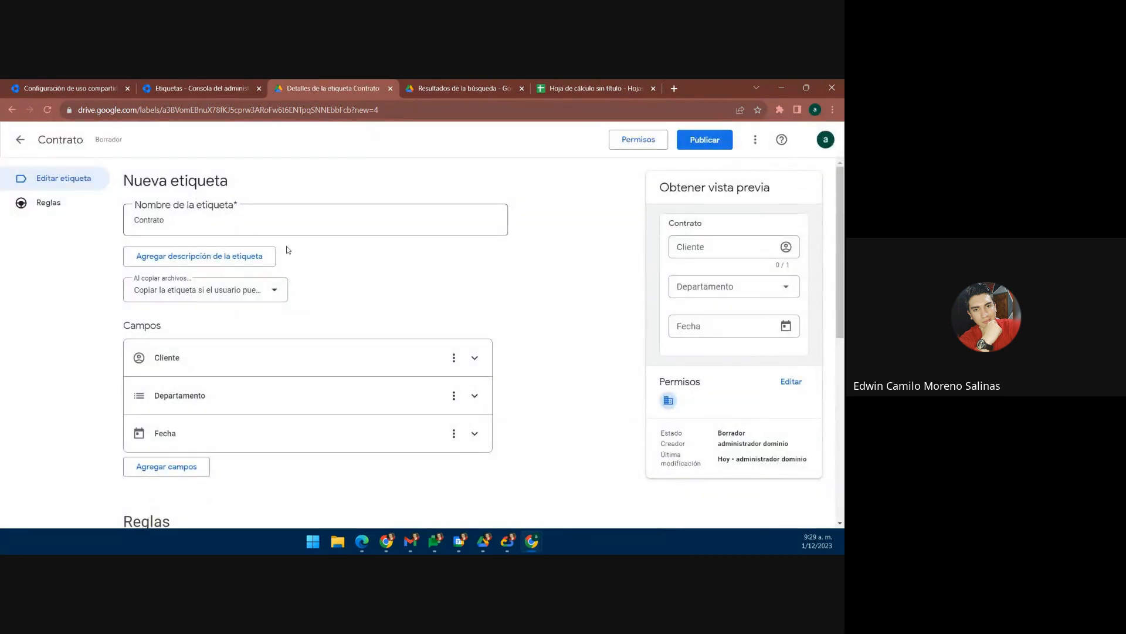
{"action": "scroll", "coordinate": [279, 293], "scroll_direction": "down", "scroll_amount": 1}
{"action": "scroll", "coordinate": [287, 279], "scroll_direction": "up", "scroll_amount": 1}
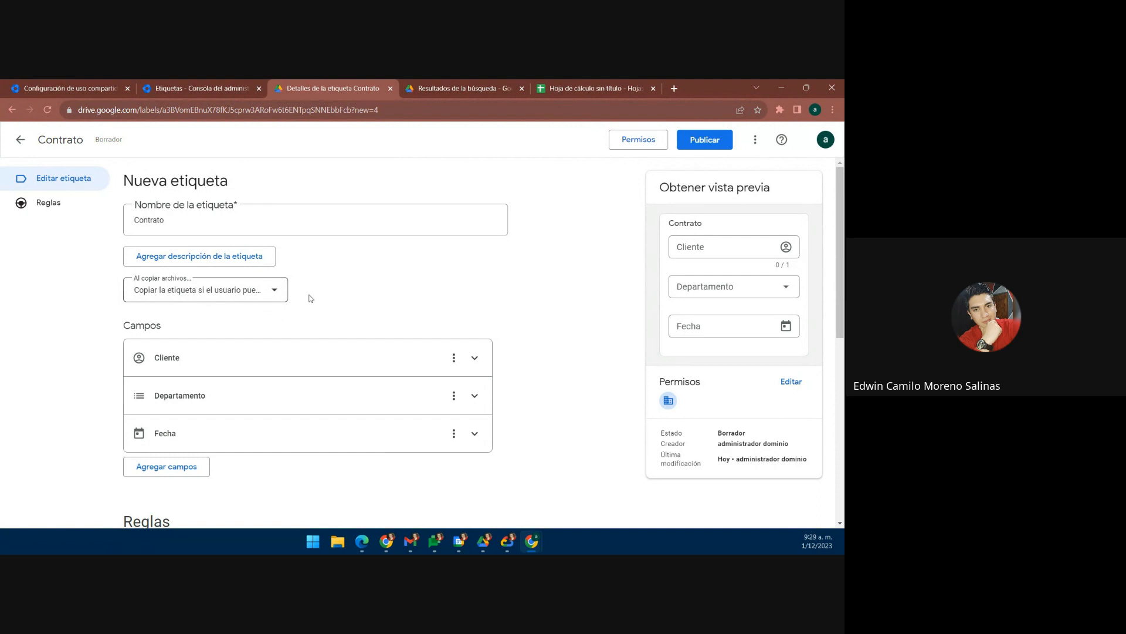
{"action": "scroll", "coordinate": [285, 295], "scroll_direction": "down", "scroll_amount": 1}
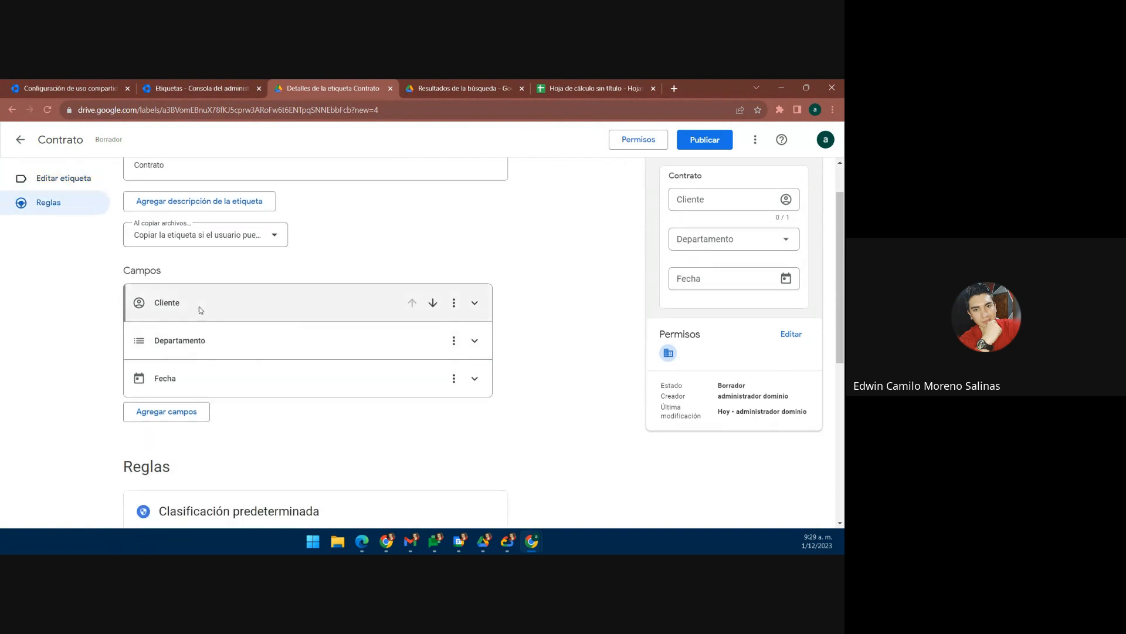
{"action": "left_click", "coordinate": [474, 303]}
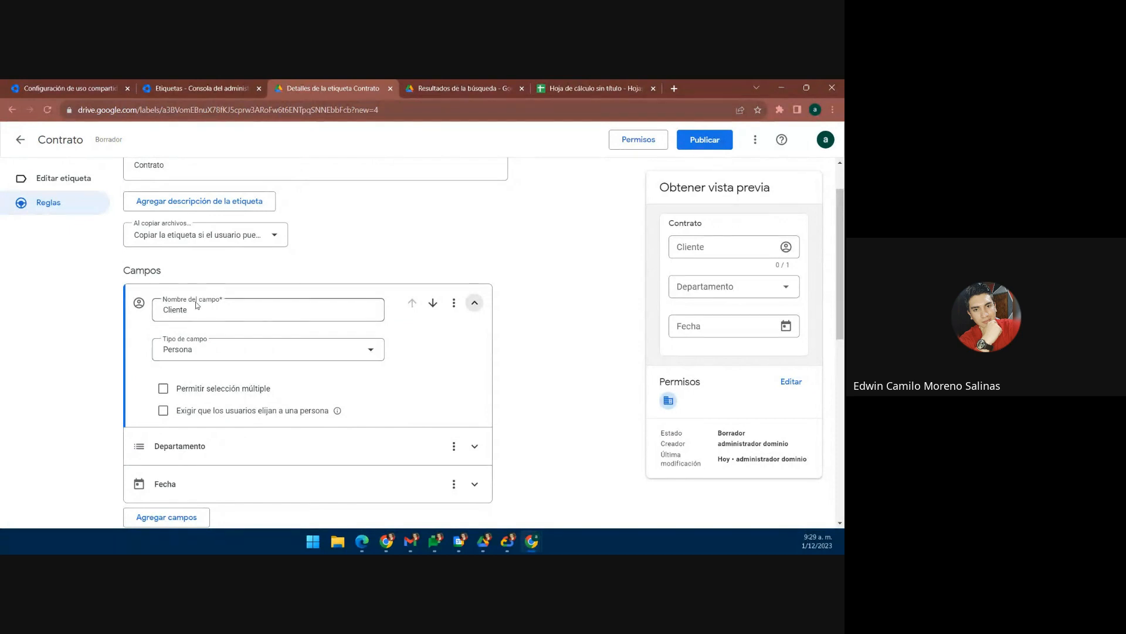
{"action": "left_click", "coordinate": [369, 350]}
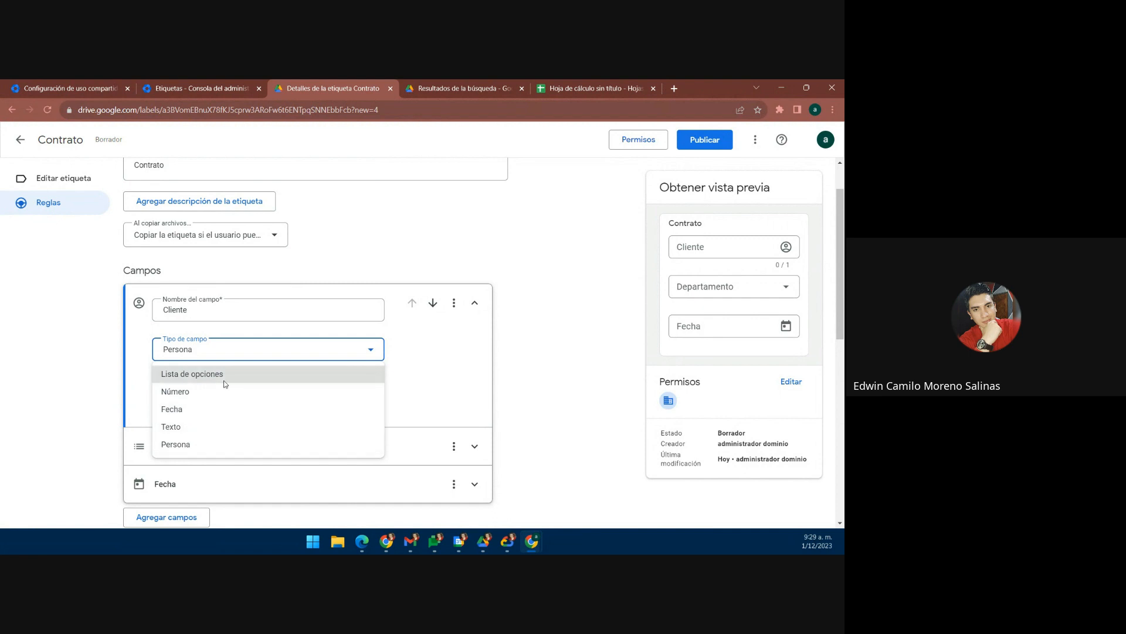
{"action": "left_click", "coordinate": [146, 351]}
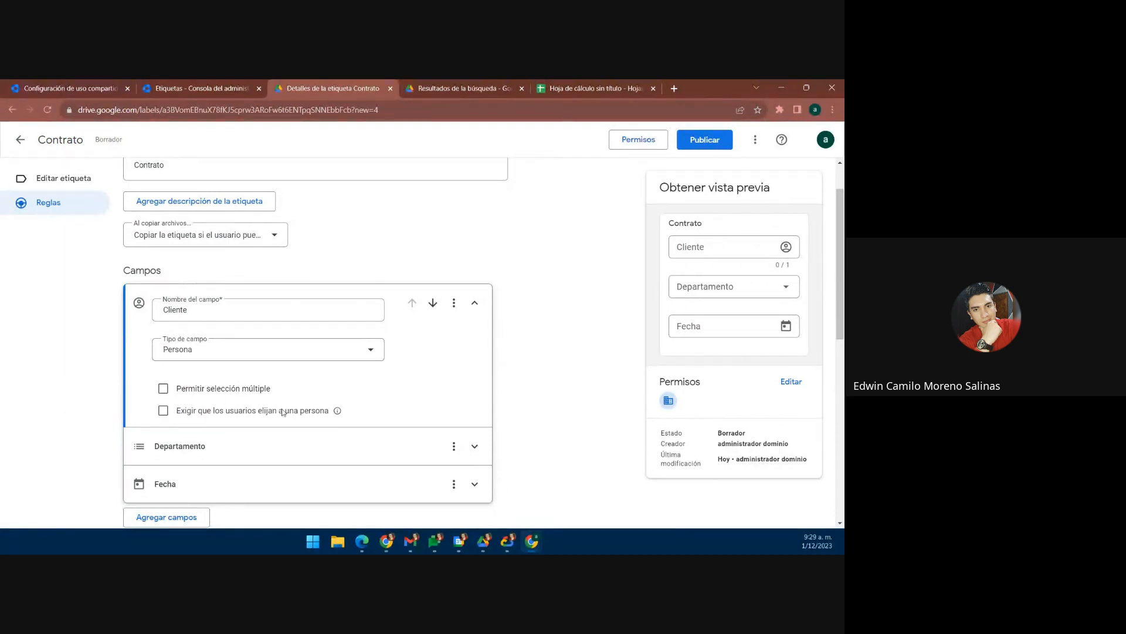
{"action": "scroll", "coordinate": [411, 369], "scroll_direction": "down", "scroll_amount": 1}
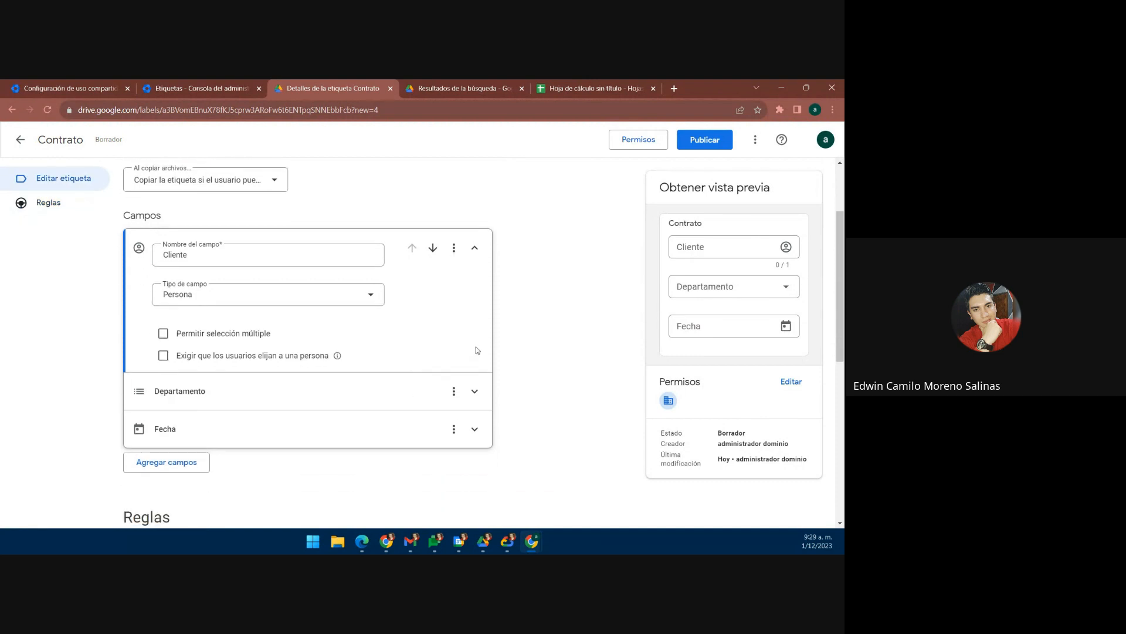
Step: Keep Departamento as a Lista de opciones field with Recursos Humanos, Finanzas, Ingeniería, Ventas
{"action": "left_click", "coordinate": [475, 392]}
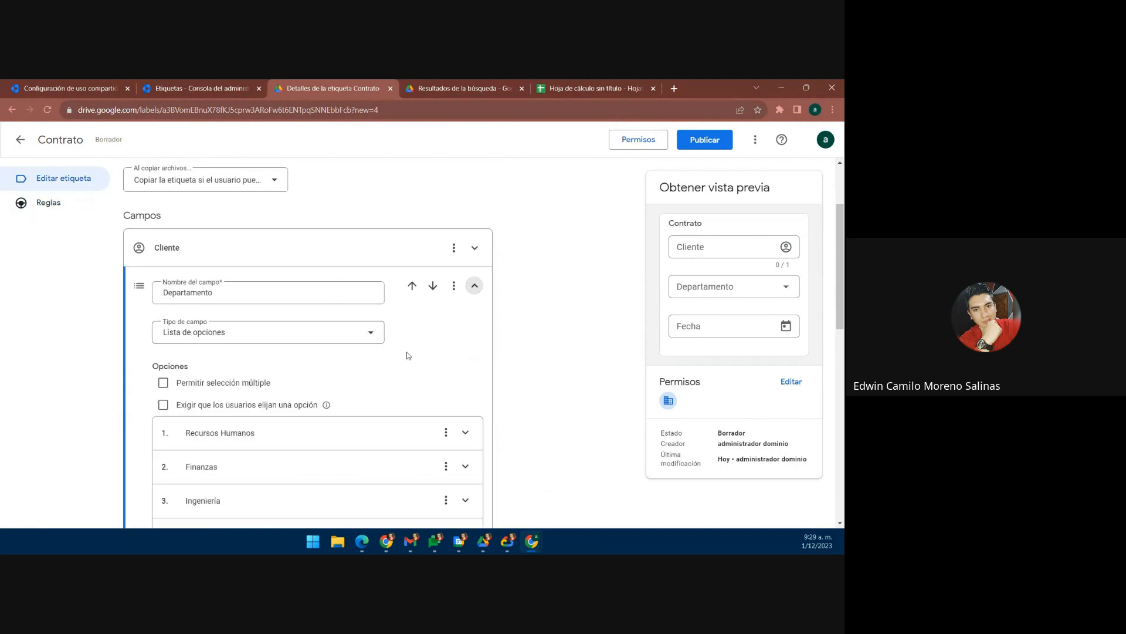
{"action": "scroll", "coordinate": [408, 355], "scroll_direction": "down", "scroll_amount": 1}
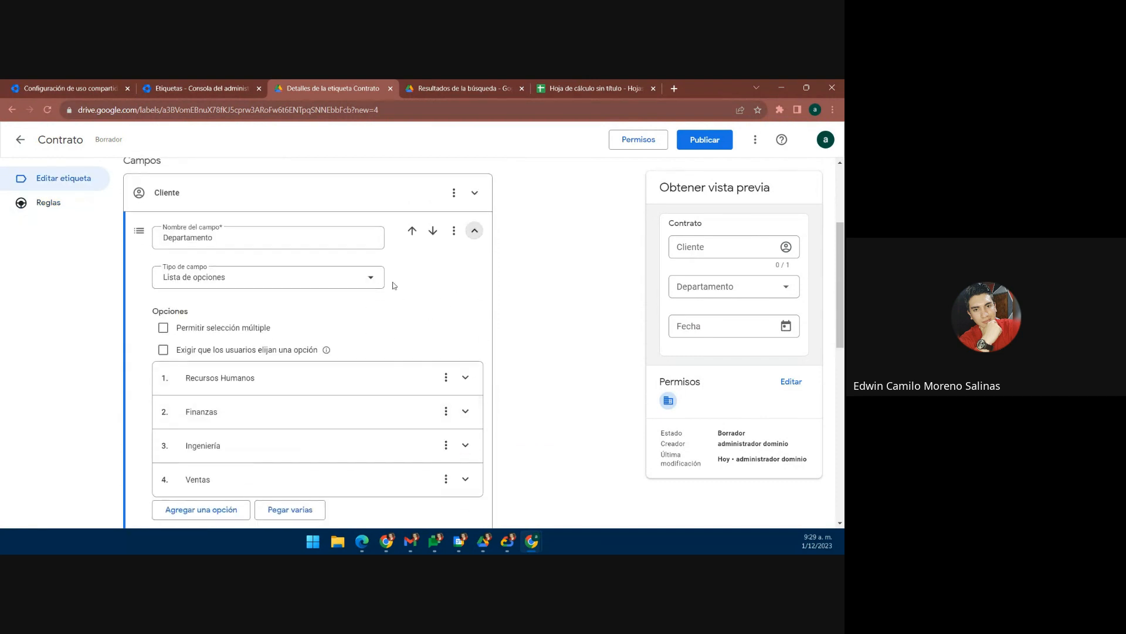
{"action": "scroll", "coordinate": [300, 315], "scroll_direction": "down", "scroll_amount": 2}
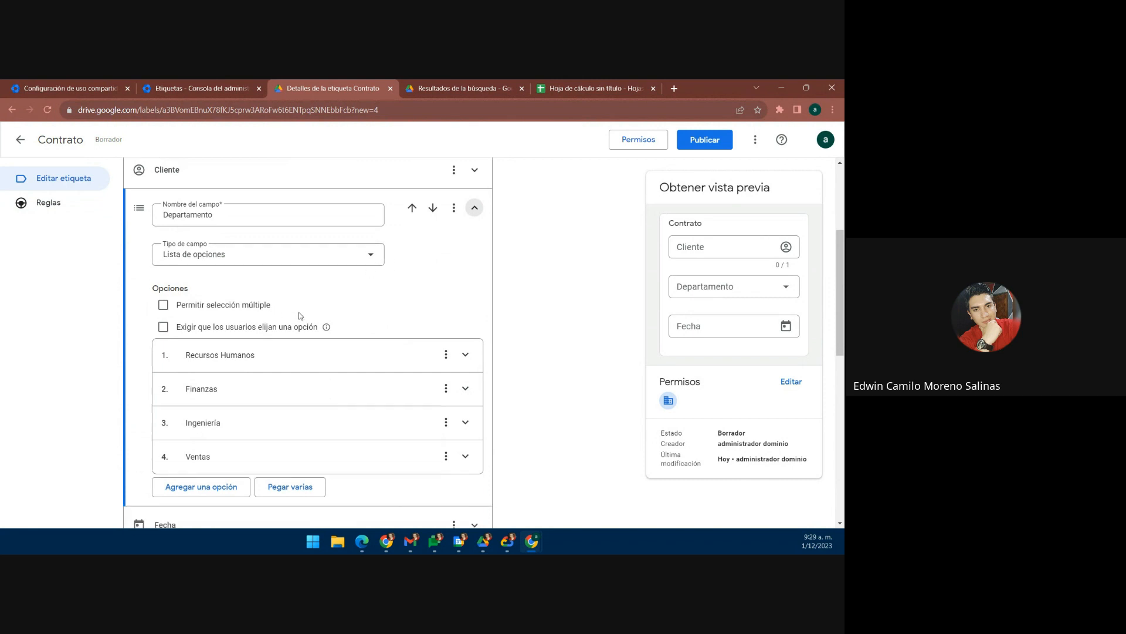
{"action": "scroll", "coordinate": [301, 316], "scroll_direction": "up", "scroll_amount": 2}
{"action": "scroll", "coordinate": [300, 315], "scroll_direction": "down", "scroll_amount": 1}
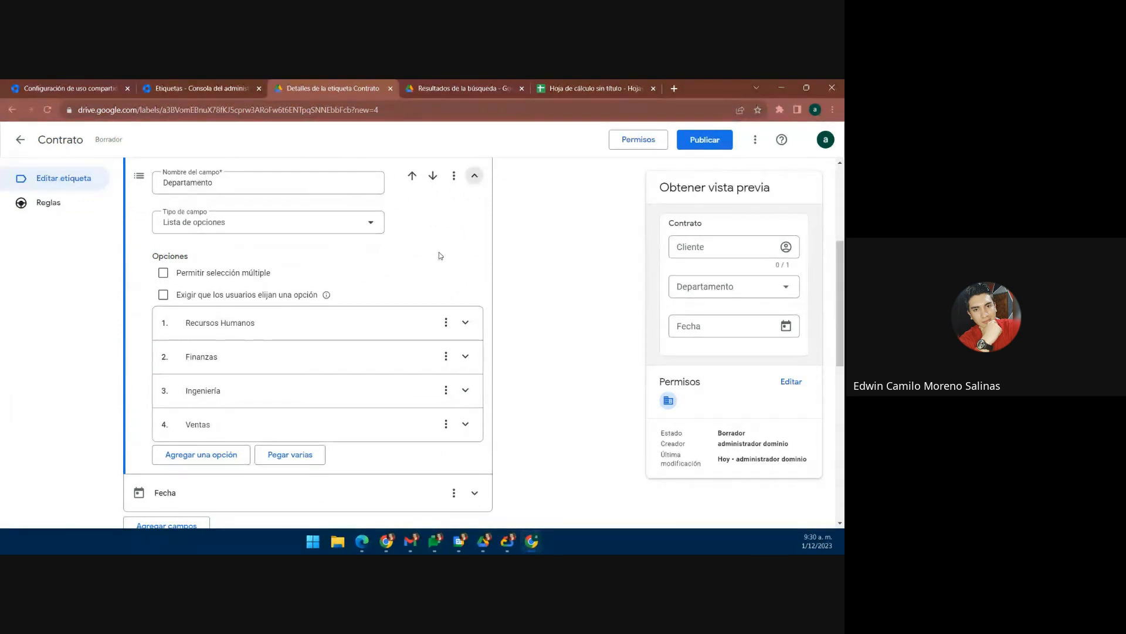
{"action": "left_click", "coordinate": [266, 221]}
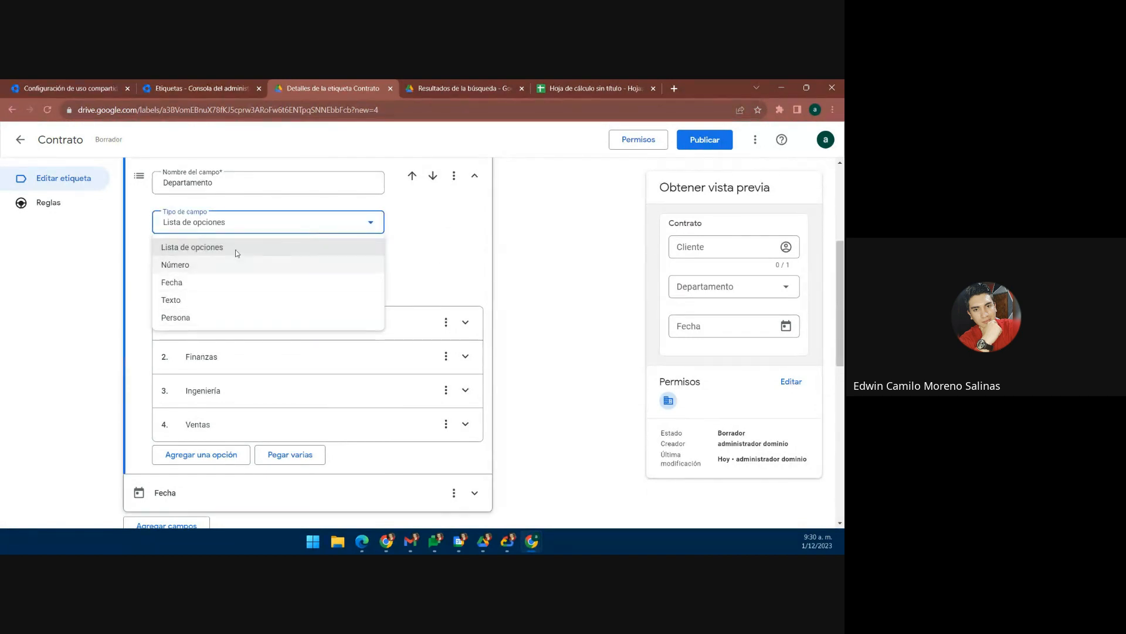
{"action": "left_click", "coordinate": [432, 241]}
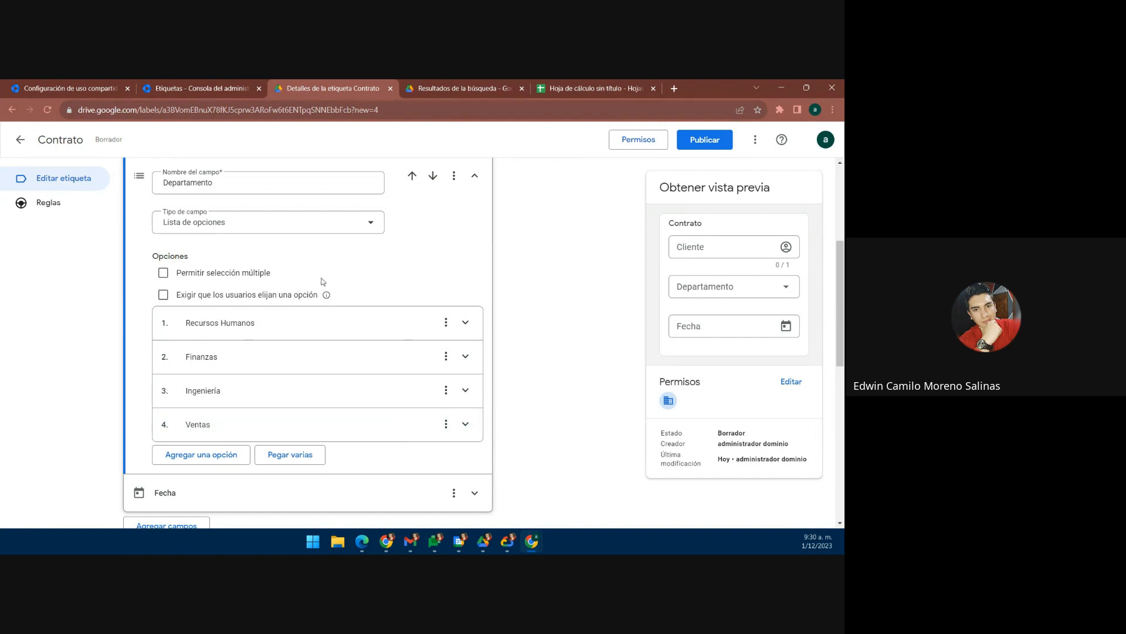
Step: Expand the Fecha field to confirm its Formato largo date format
{"action": "scroll", "coordinate": [322, 282], "scroll_direction": "down", "scroll_amount": 2}
{"action": "left_click", "coordinate": [472, 382]}
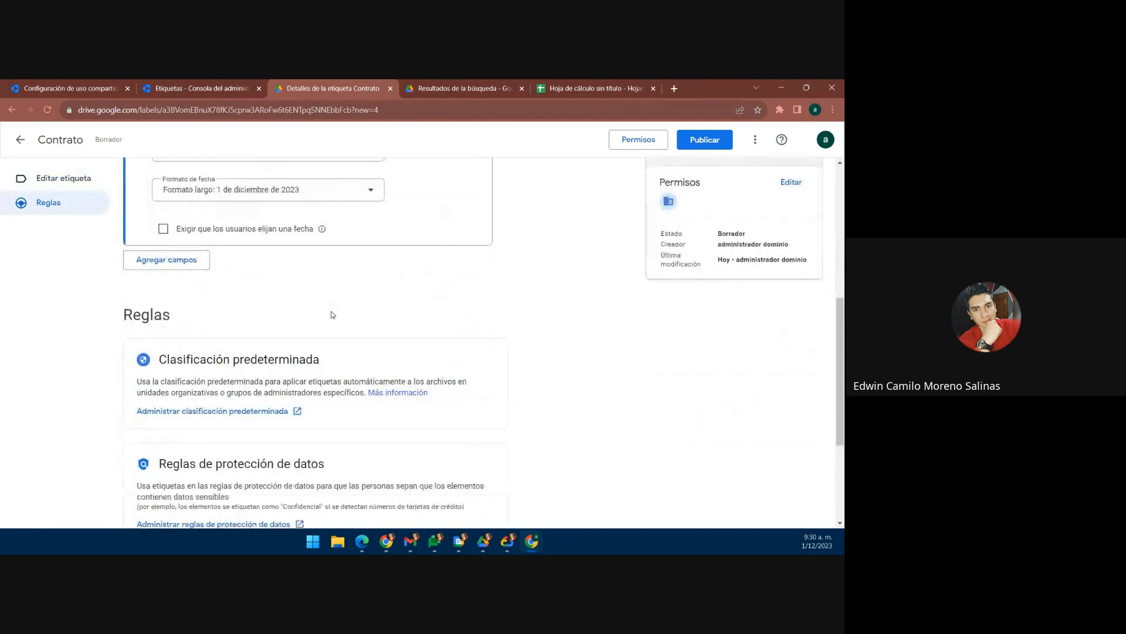
{"action": "scroll", "coordinate": [333, 315], "scroll_direction": "up", "scroll_amount": 3}
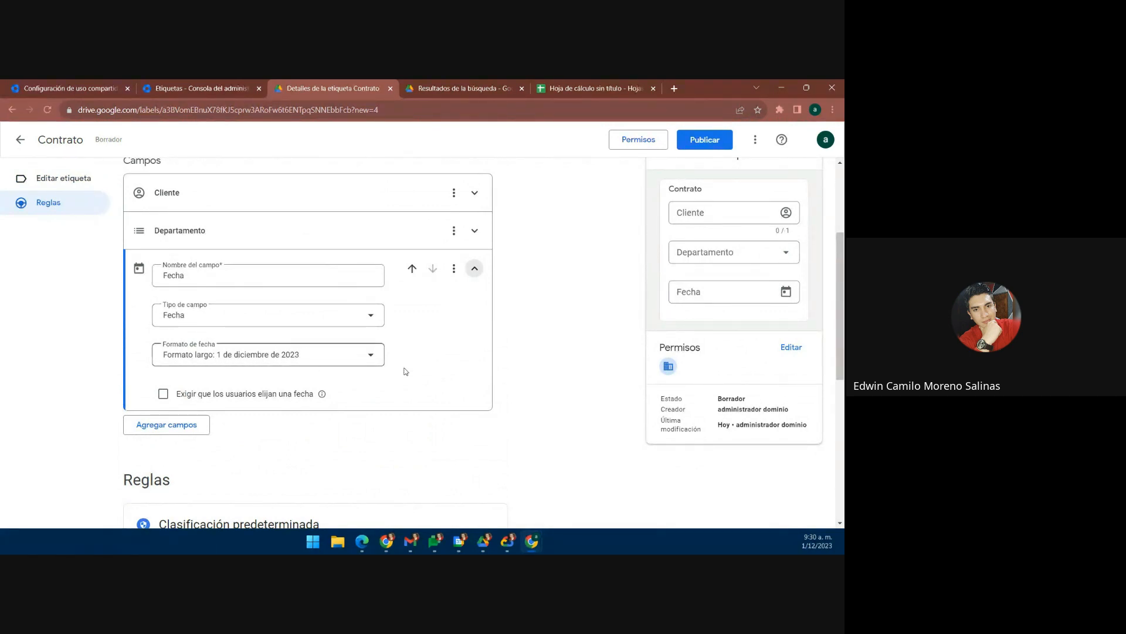
Step: Collapse the Fecha field card so all Contrato fields are folded
{"action": "left_click", "coordinate": [533, 321]}
{"action": "scroll", "coordinate": [368, 365], "scroll_direction": "up", "scroll_amount": 2}
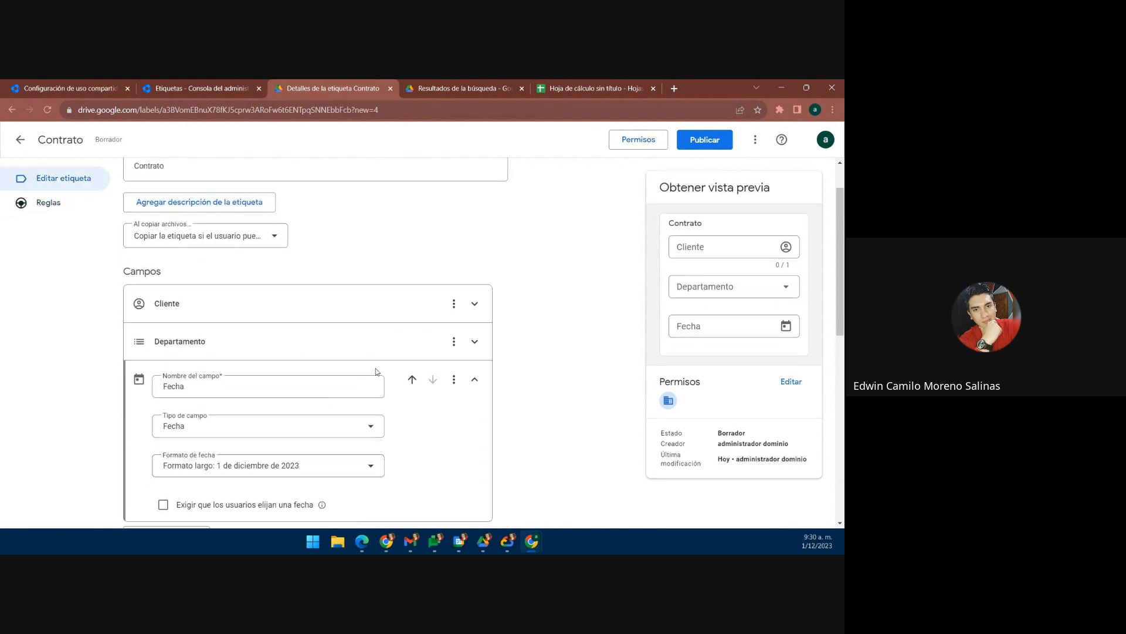
{"action": "scroll", "coordinate": [377, 372], "scroll_direction": "down", "scroll_amount": 1}
{"action": "left_click", "coordinate": [476, 323]}
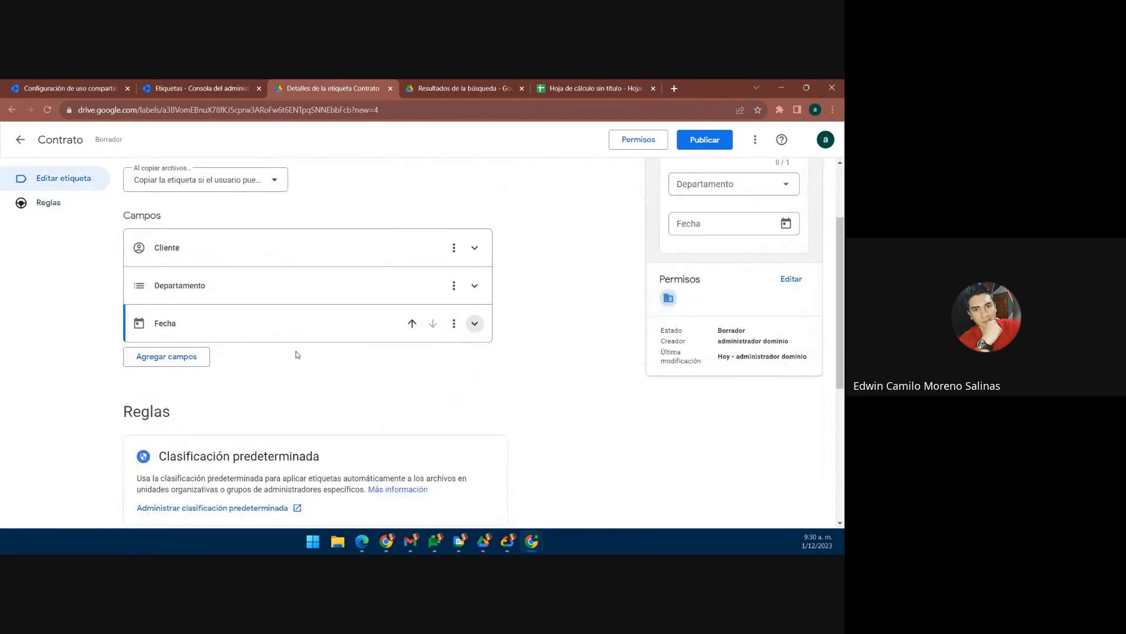
Step: Scroll down to the Contrato label's rules: default classification, data protection and Vault retention
{"action": "scroll", "coordinate": [297, 364], "scroll_direction": "down", "scroll_amount": 1}
{"action": "scroll", "coordinate": [299, 366], "scroll_direction": "up", "scroll_amount": 3}
{"action": "scroll", "coordinate": [298, 366], "scroll_direction": "down", "scroll_amount": 3}
{"action": "scroll", "coordinate": [299, 366], "scroll_direction": "up", "scroll_amount": 1}
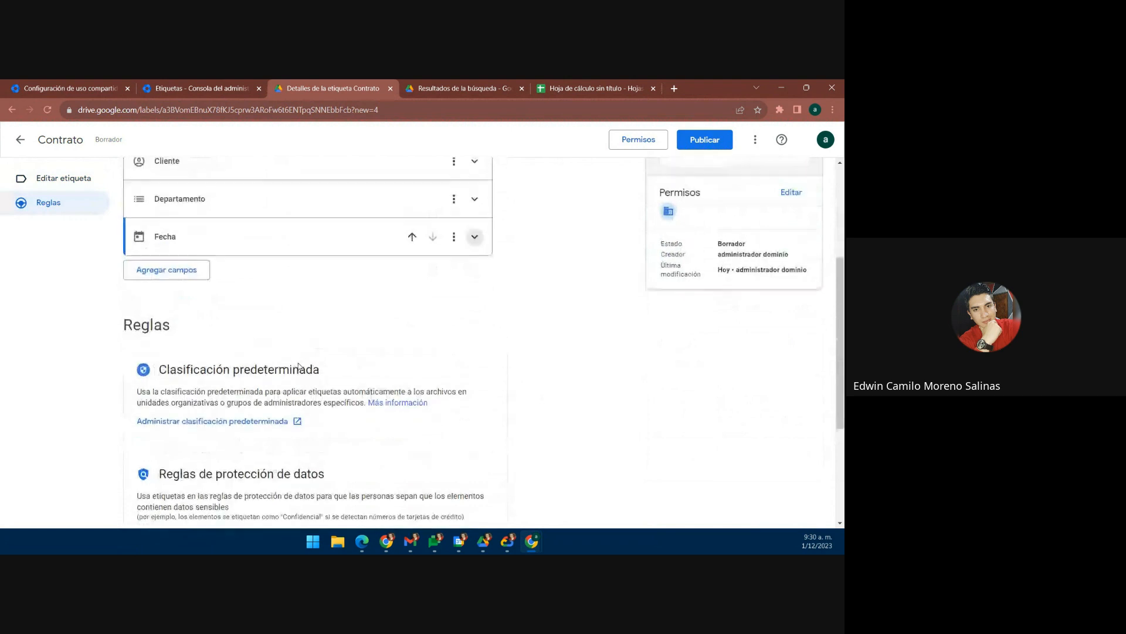
{"action": "scroll", "coordinate": [299, 367], "scroll_direction": "down", "scroll_amount": 3}
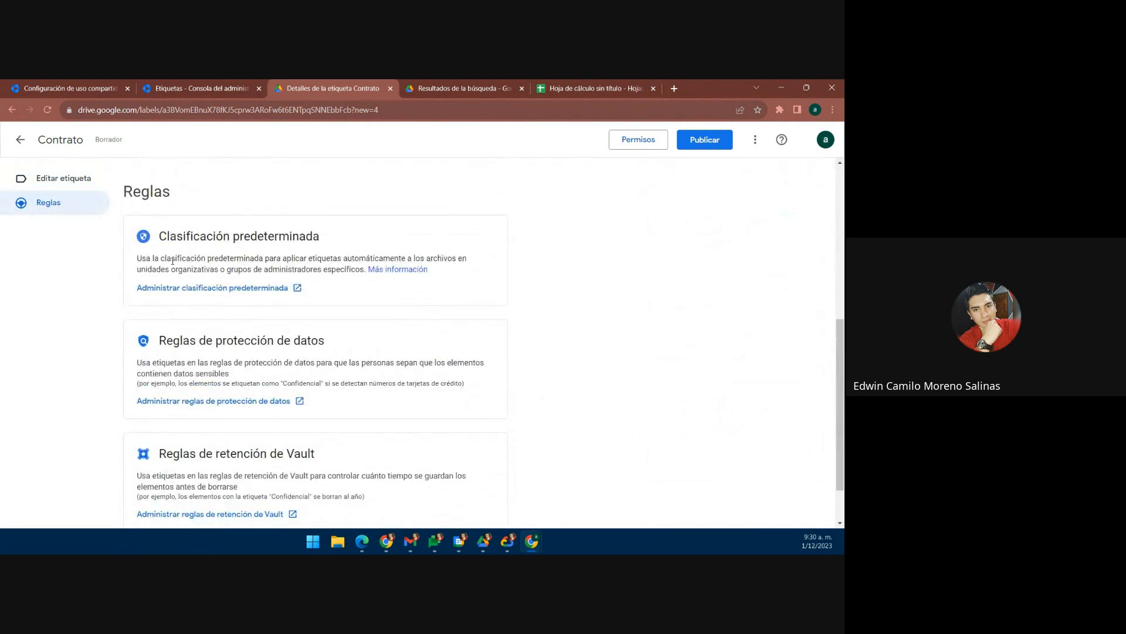
{"action": "scroll", "coordinate": [203, 252], "scroll_direction": "up", "scroll_amount": 1}
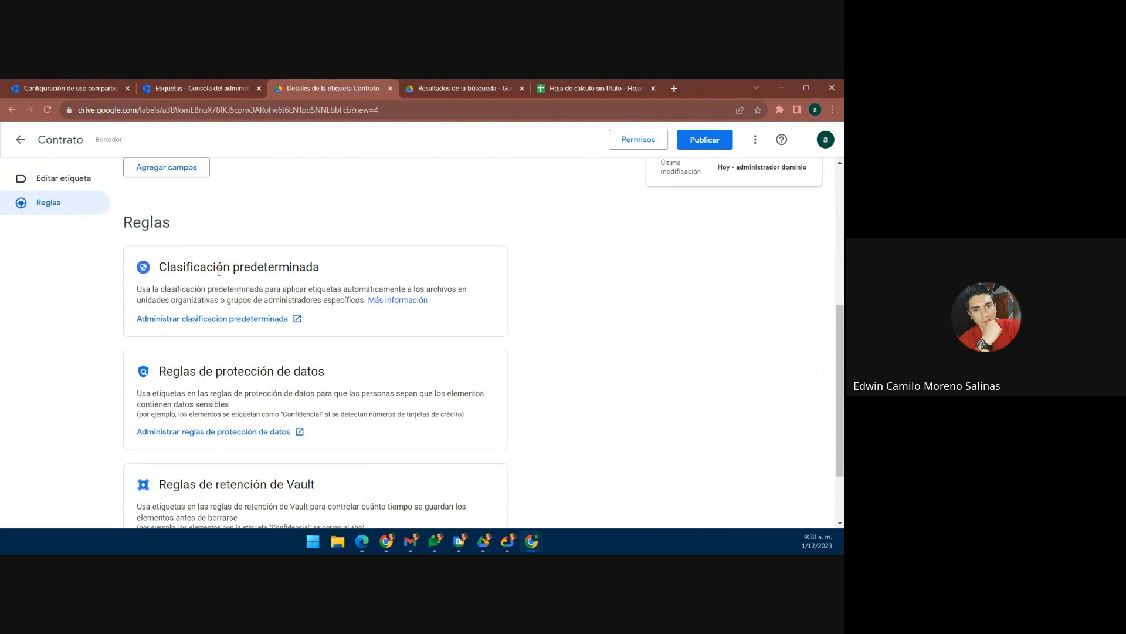
{"action": "scroll", "coordinate": [162, 357], "scroll_direction": "down", "scroll_amount": 1}
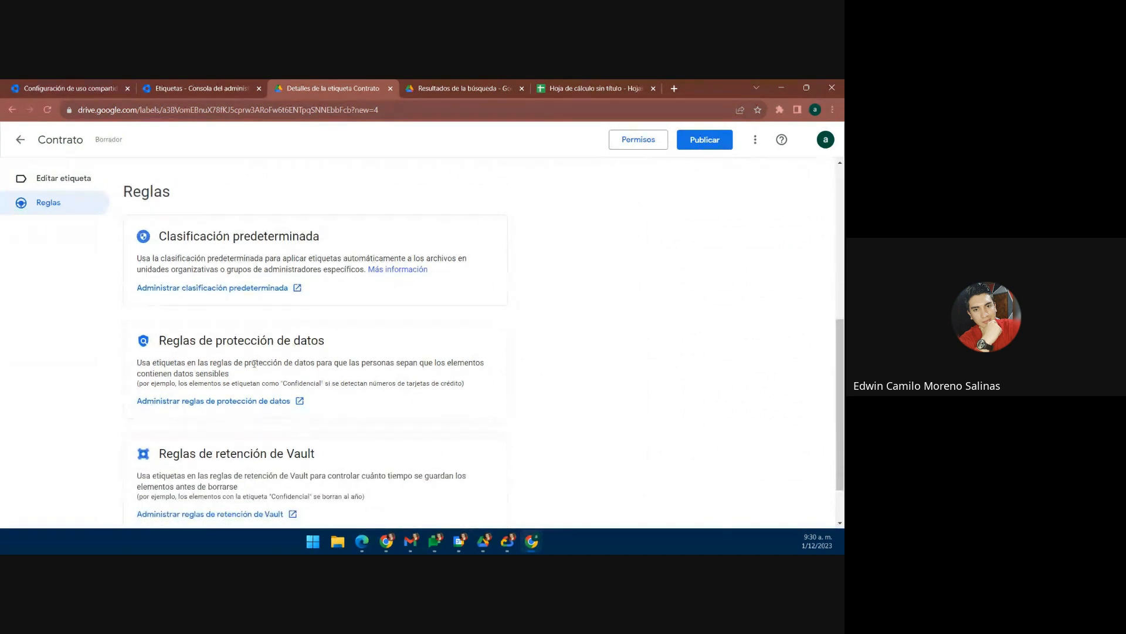
{"action": "scroll", "coordinate": [271, 363], "scroll_direction": "down", "scroll_amount": 1}
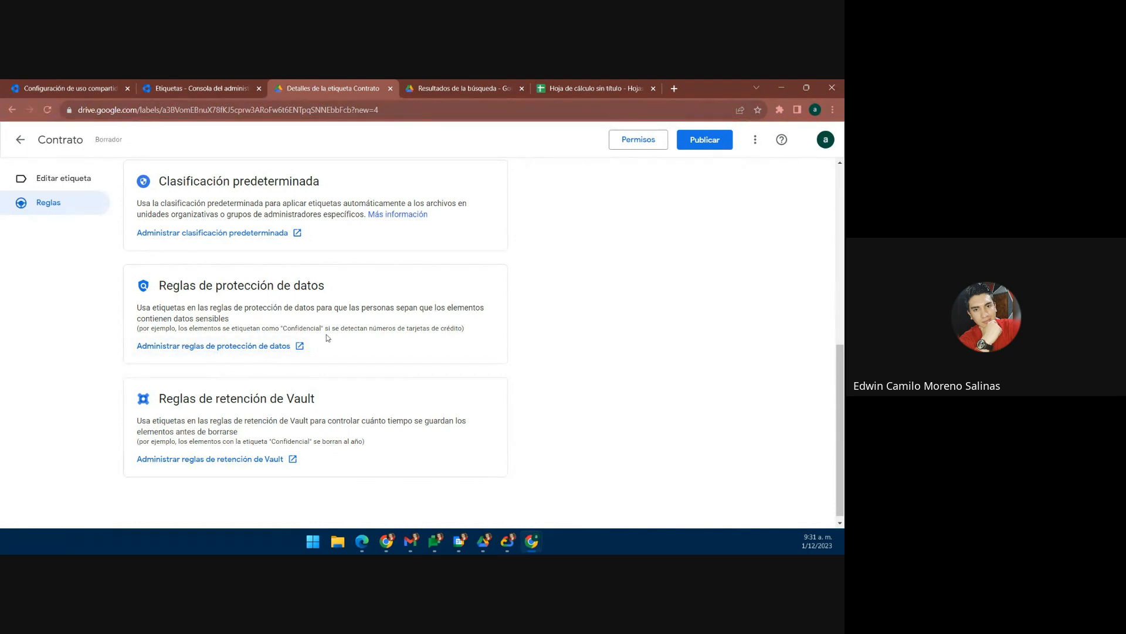
Step: Check the spreadsheet's Aplicar etiqueta list, where Contrato is not yet offered
{"action": "scroll", "coordinate": [327, 338], "scroll_direction": "down", "scroll_amount": 1}
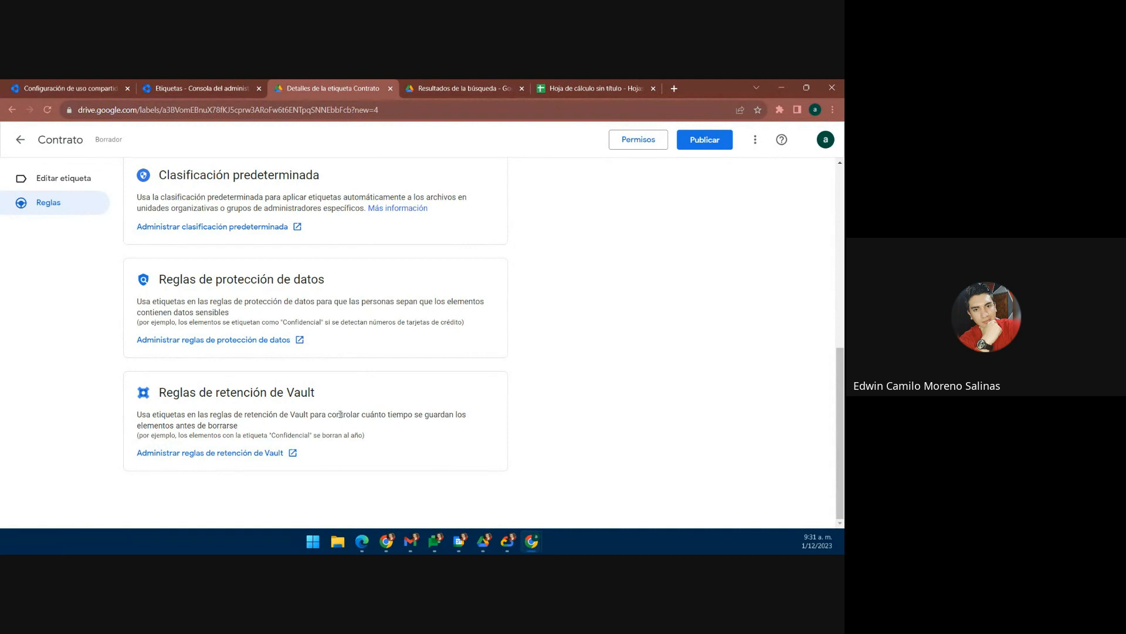
{"action": "scroll", "coordinate": [317, 418], "scroll_direction": "up", "scroll_amount": 6}
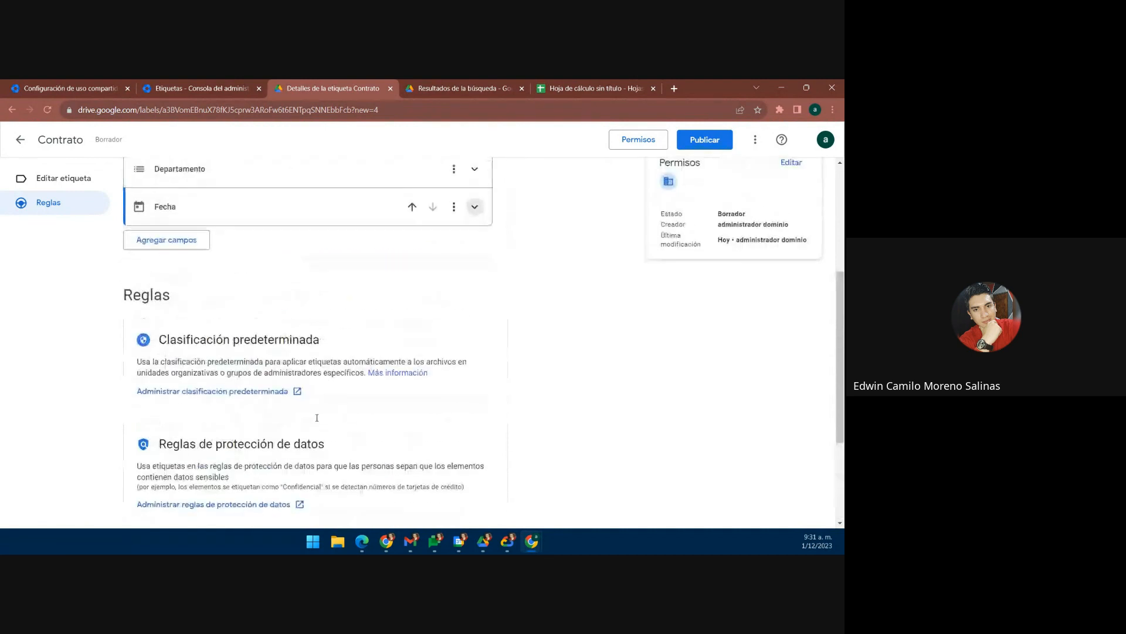
{"action": "scroll", "coordinate": [317, 420], "scroll_direction": "up", "scroll_amount": 1}
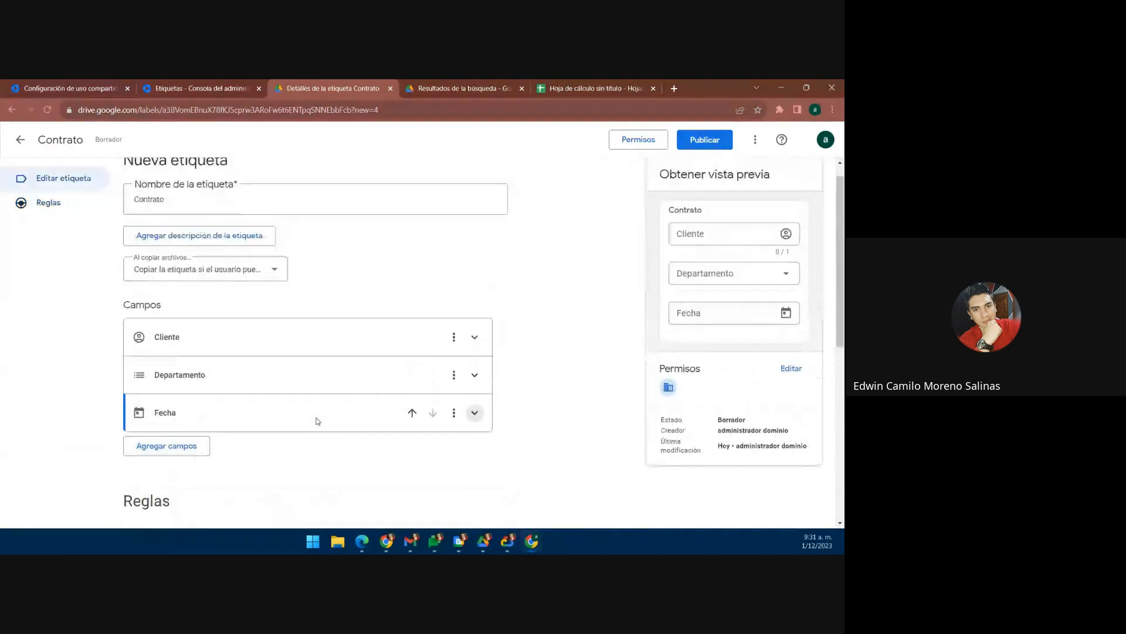
{"action": "left_click", "coordinate": [217, 85]}
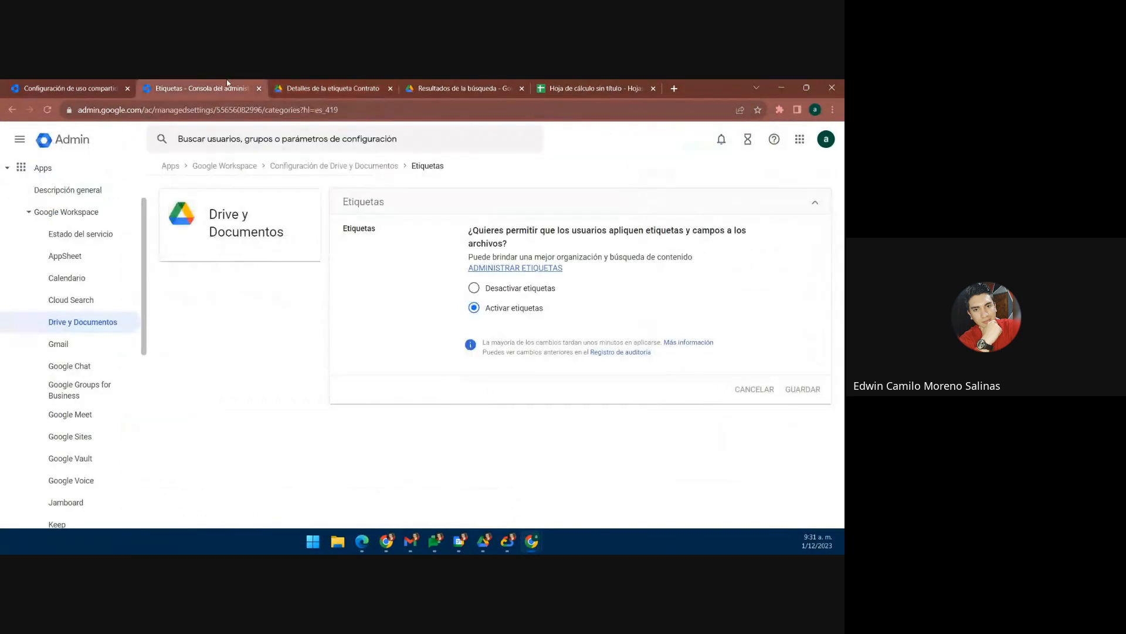
{"action": "left_click", "coordinate": [589, 88]}
{"action": "left_click", "coordinate": [720, 316]}
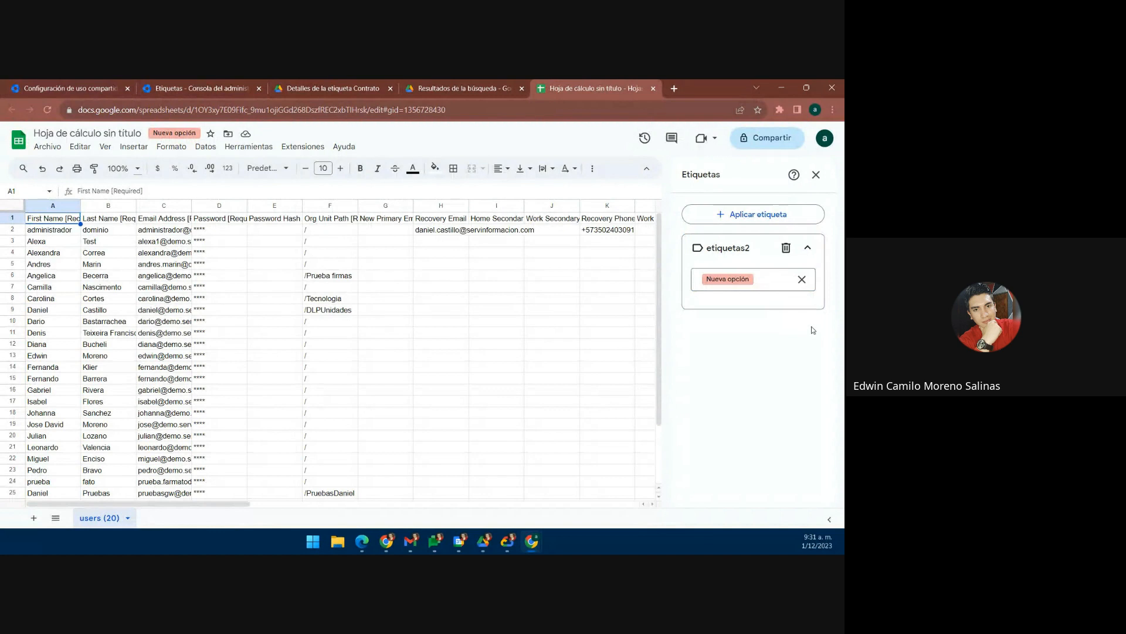
{"action": "left_click", "coordinate": [735, 217]}
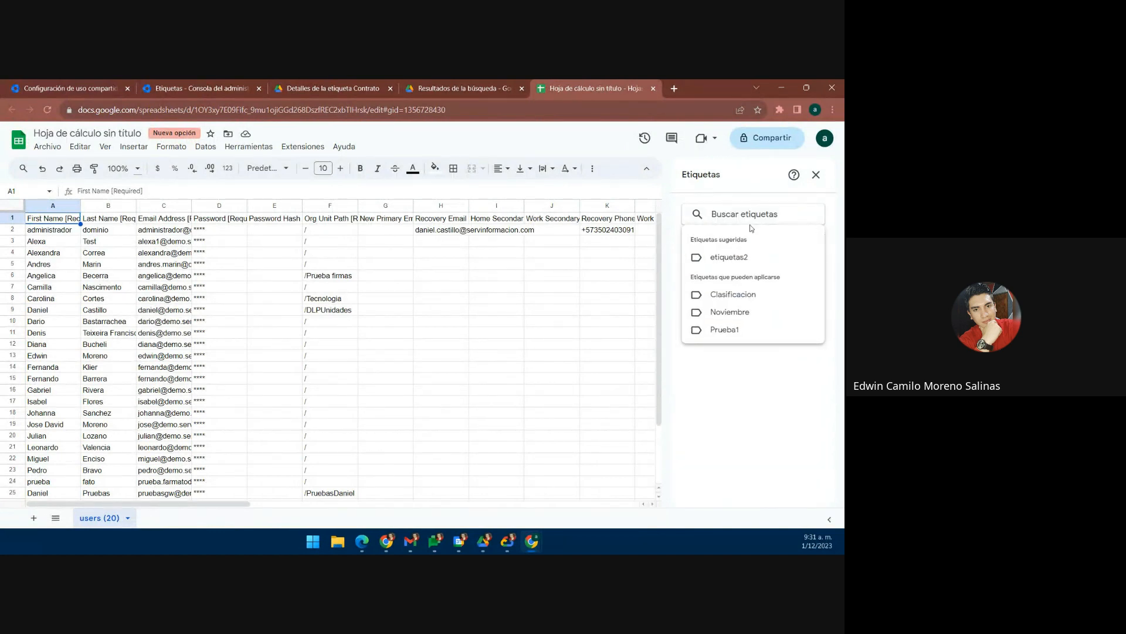
{"action": "left_click", "coordinate": [577, 347]}
Step: Return through the Admin console tabs to the Contrato label's details page
{"action": "left_click", "coordinate": [193, 84]}
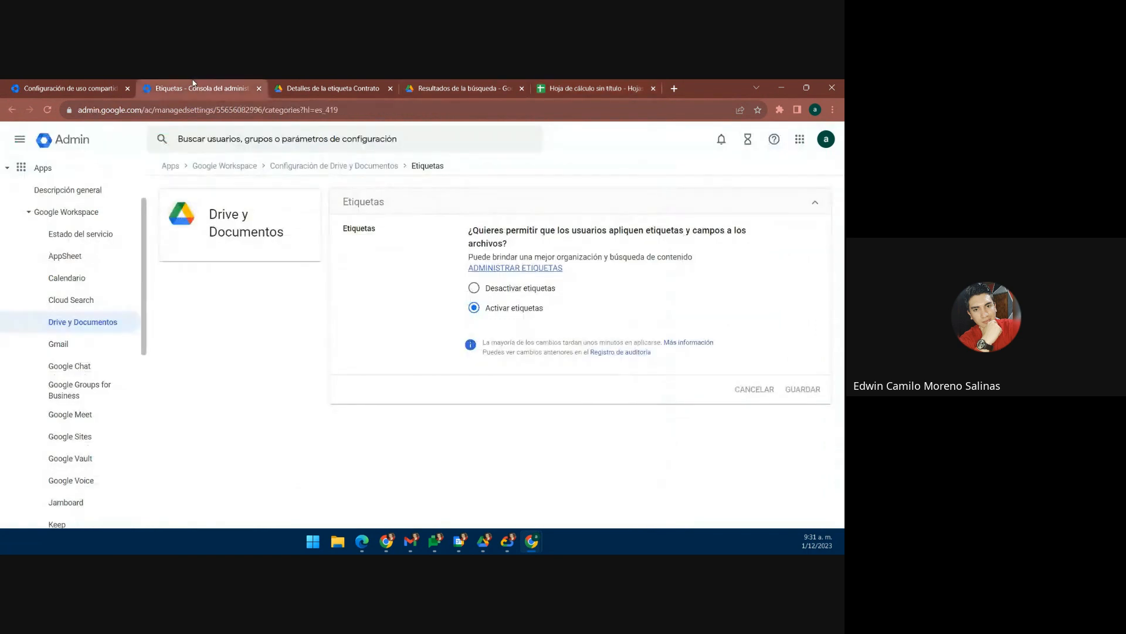
{"action": "left_click", "coordinate": [106, 82]}
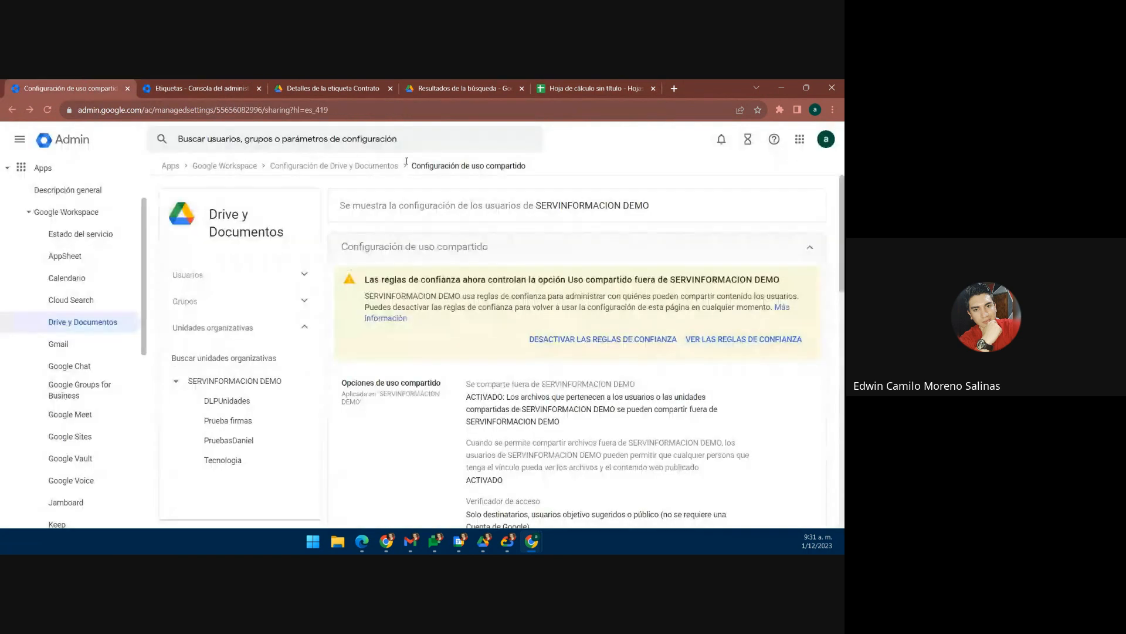
{"action": "left_click", "coordinate": [449, 84]}
{"action": "left_click", "coordinate": [329, 88]}
{"action": "scroll", "coordinate": [449, 321], "scroll_direction": "down", "scroll_amount": 6}
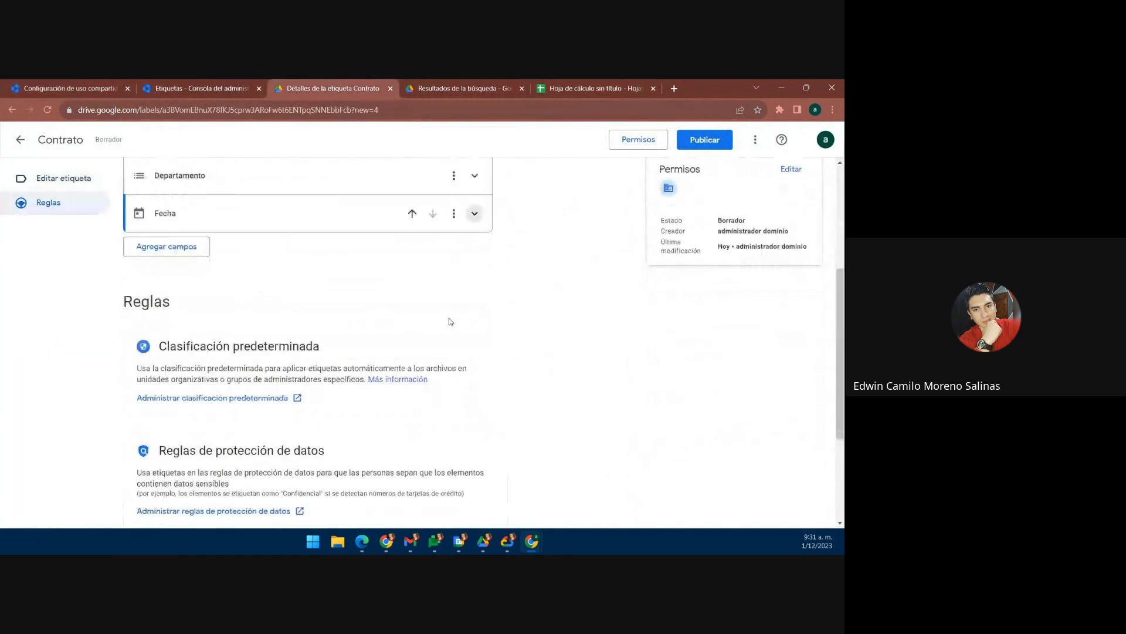
Step: Publish the Contrato label, confirming in the dialog, then return to the untitled spreadsheet
{"action": "scroll", "coordinate": [449, 322], "scroll_direction": "up", "scroll_amount": 4}
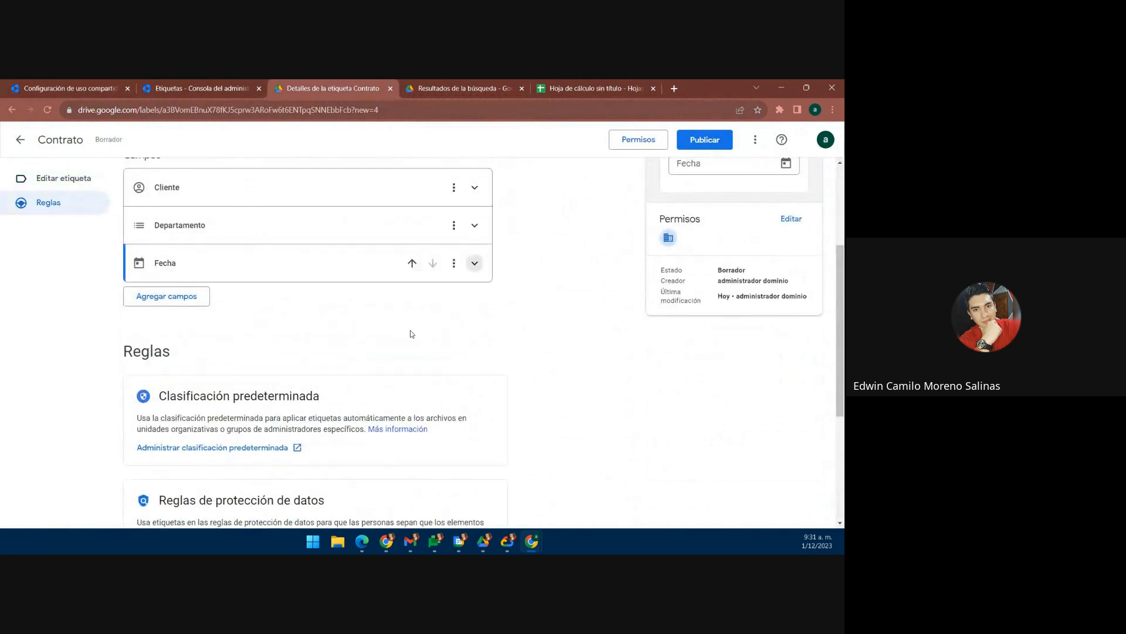
{"action": "scroll", "coordinate": [469, 332], "scroll_direction": "up", "scroll_amount": 3}
{"action": "left_click", "coordinate": [705, 140]}
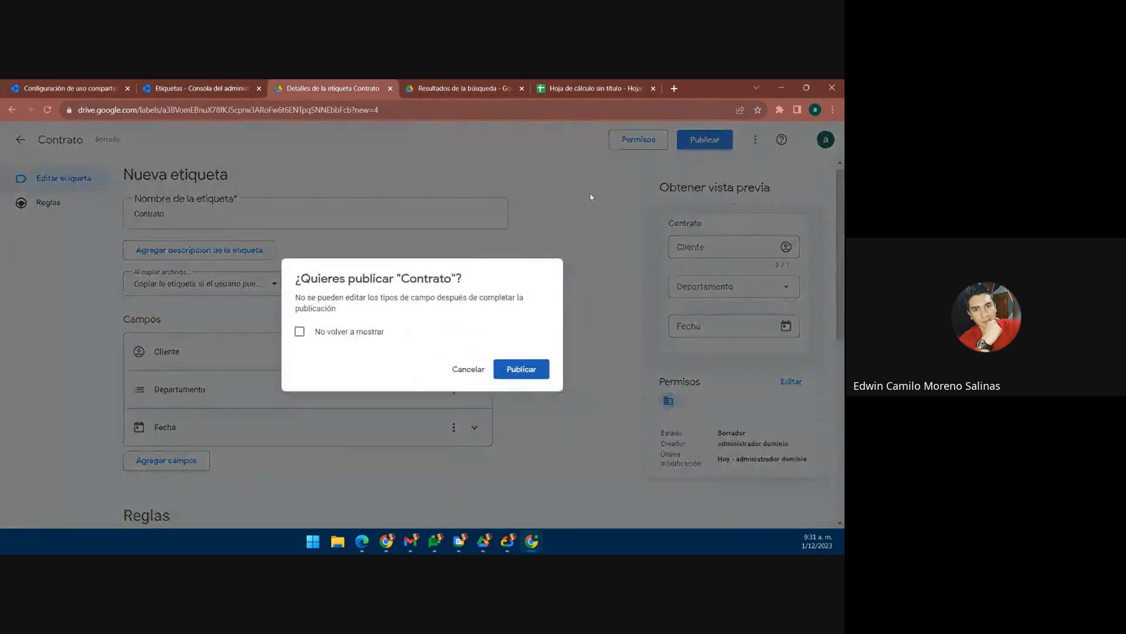
{"action": "left_click", "coordinate": [521, 376]}
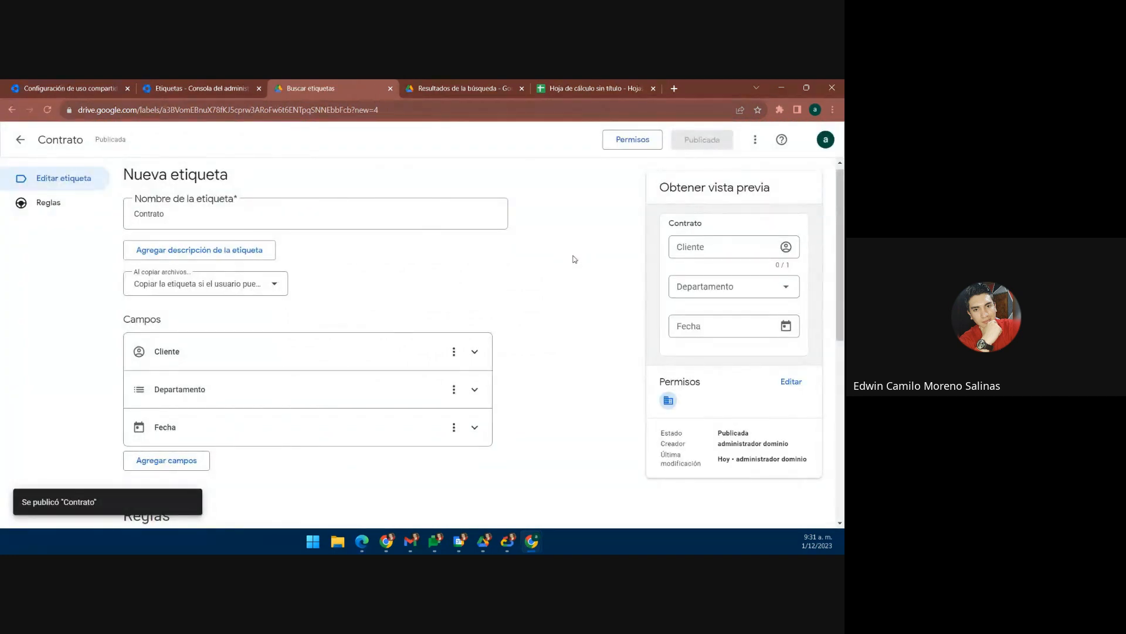
{"action": "scroll", "coordinate": [575, 258], "scroll_direction": "up", "scroll_amount": 1}
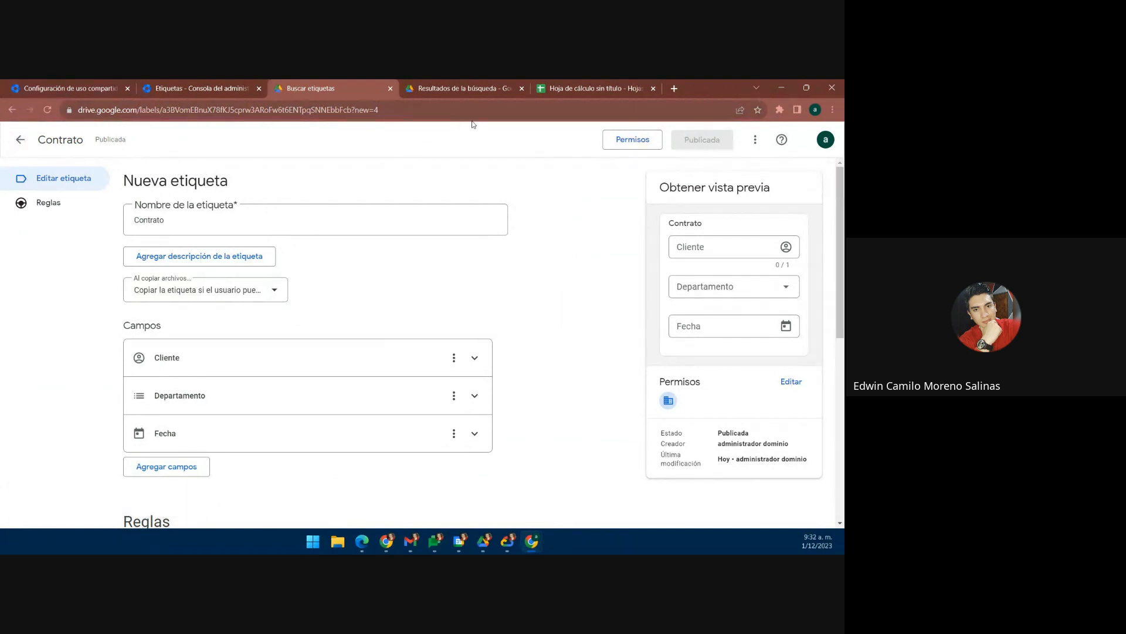
{"action": "left_click", "coordinate": [570, 83]}
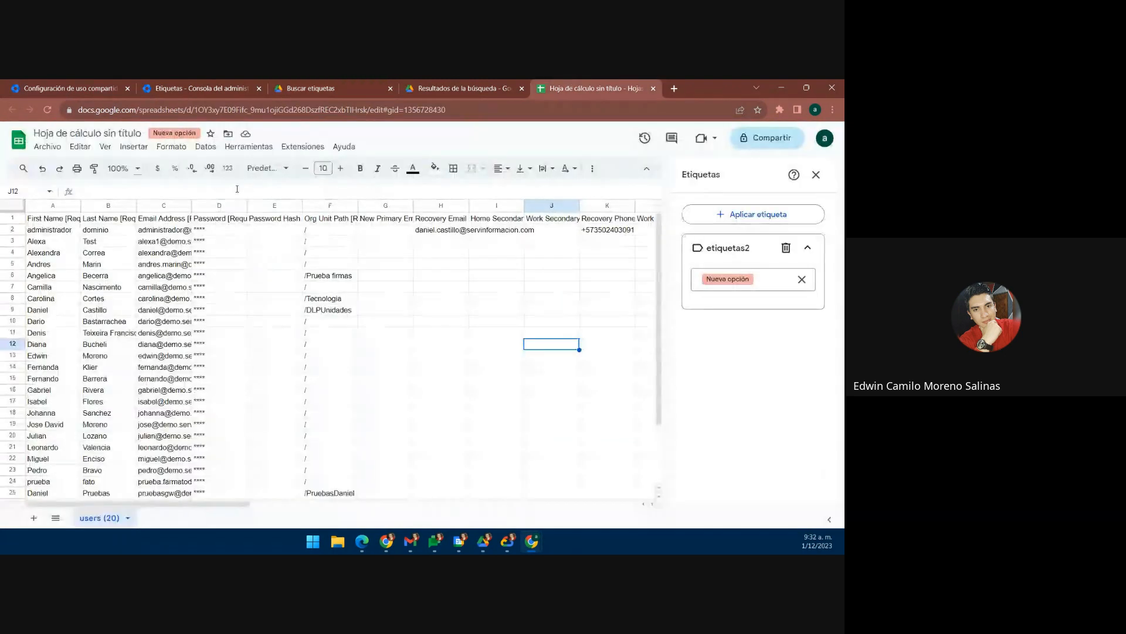
Step: Reload the spreadsheet and apply the Contrato label through Archivo > Etiquetas
{"action": "left_click", "coordinate": [757, 214]}
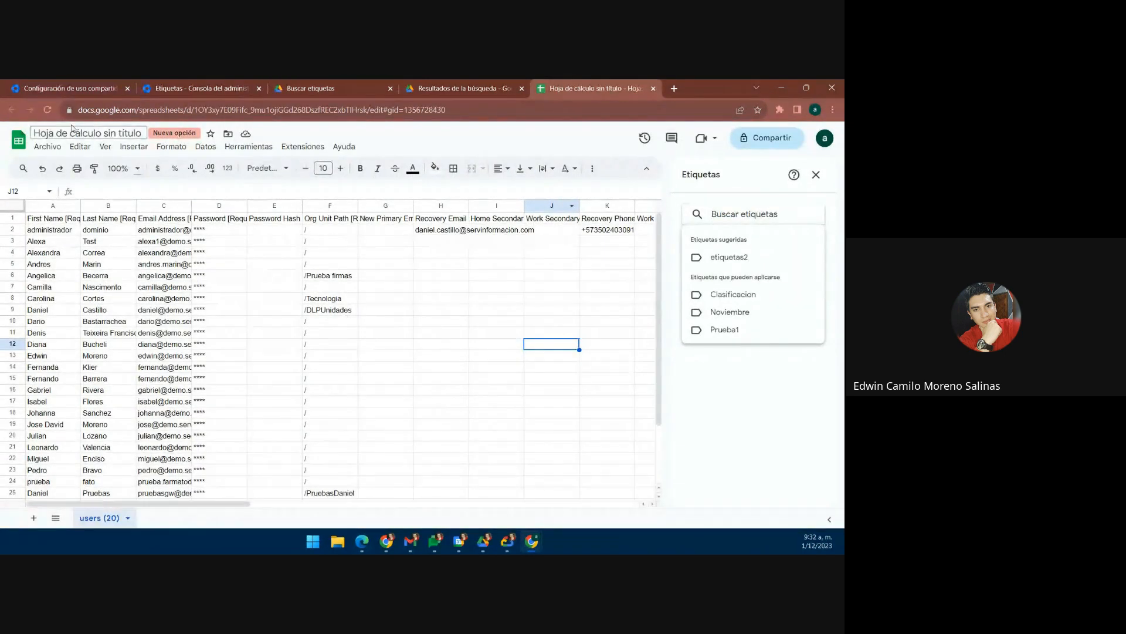
{"action": "left_click", "coordinate": [51, 111]}
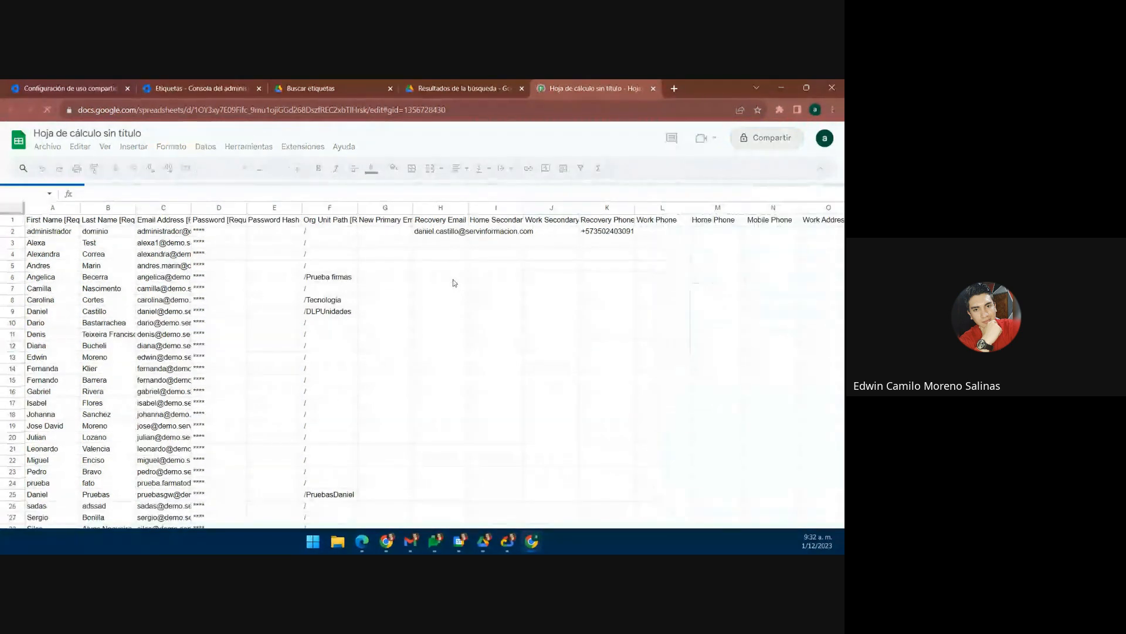
{"action": "left_click", "coordinate": [47, 147]}
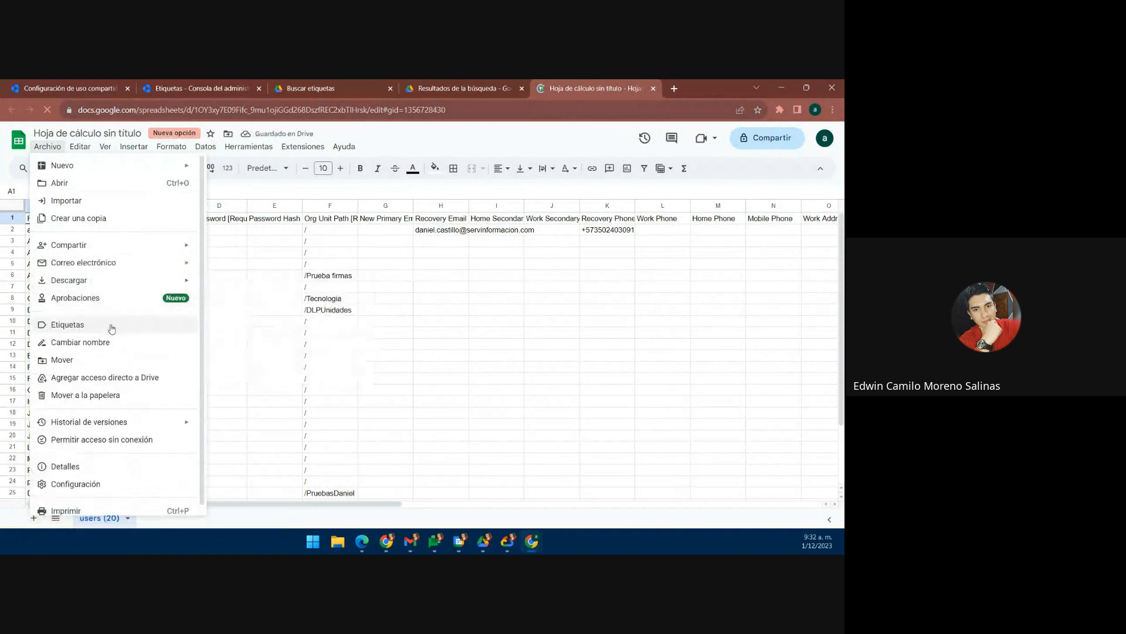
{"action": "left_click", "coordinate": [110, 327]}
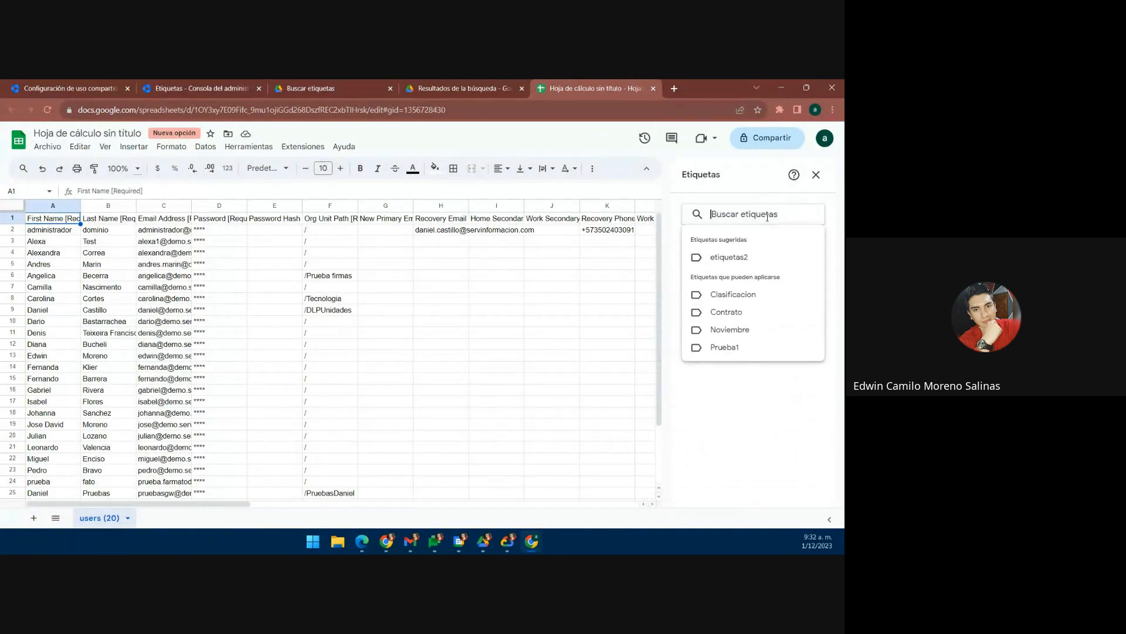
{"action": "left_click", "coordinate": [741, 314]}
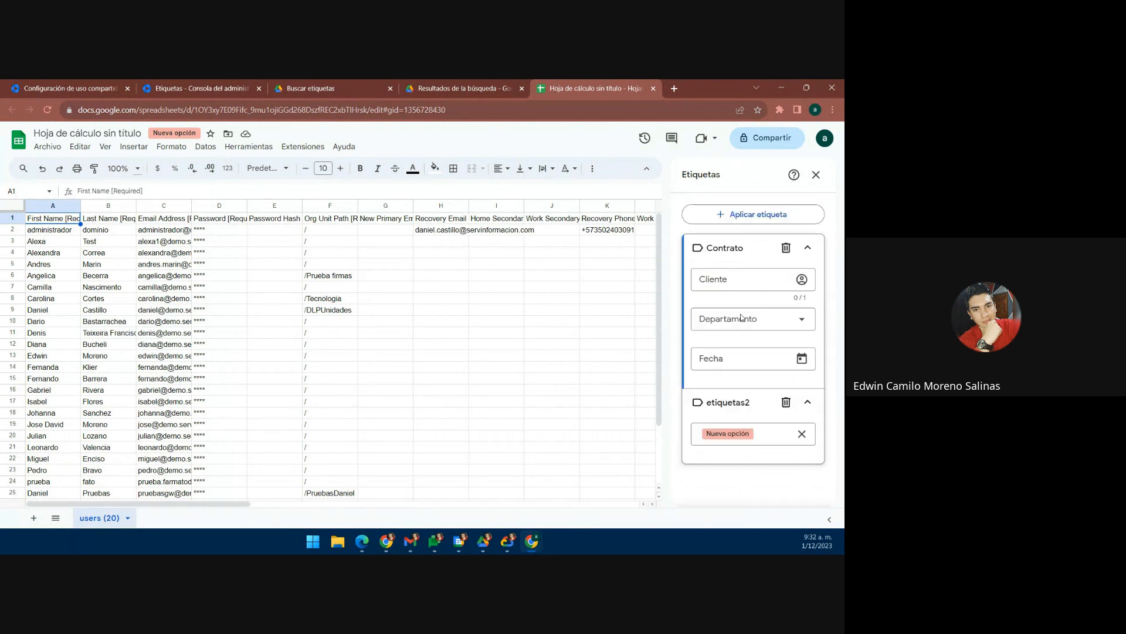
Step: Fill in the client name, Departamento Finanzas and Fecha 1 de diciembre de 2023
{"action": "left_click", "coordinate": [756, 280]}
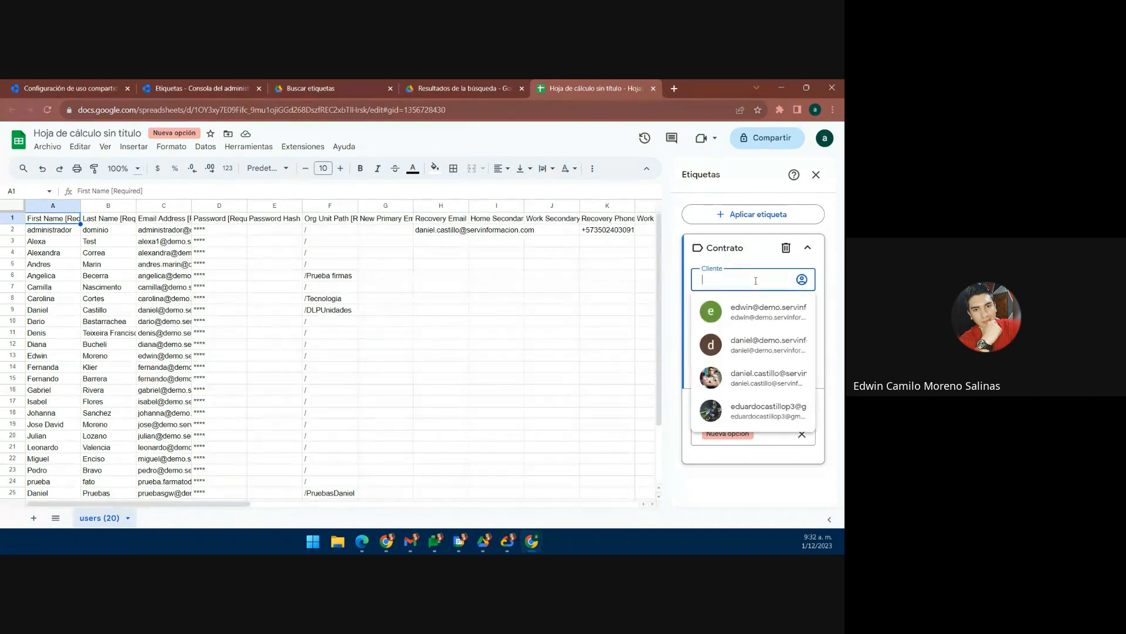
{"action": "type", "text": "Pedro"}
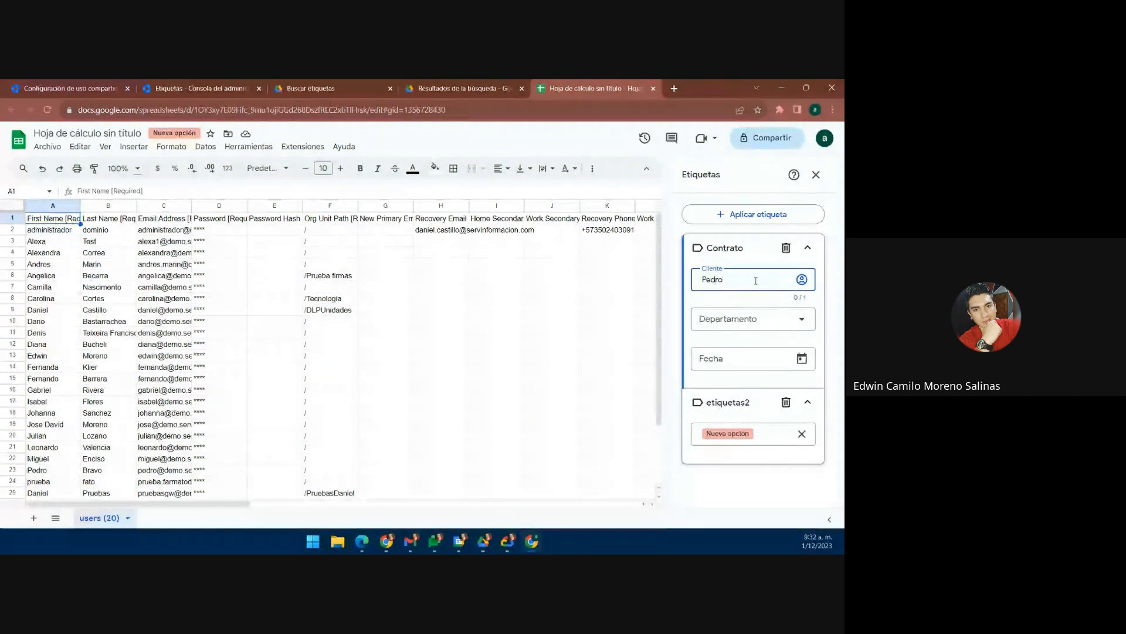
{"action": "left_click", "coordinate": [757, 320]}
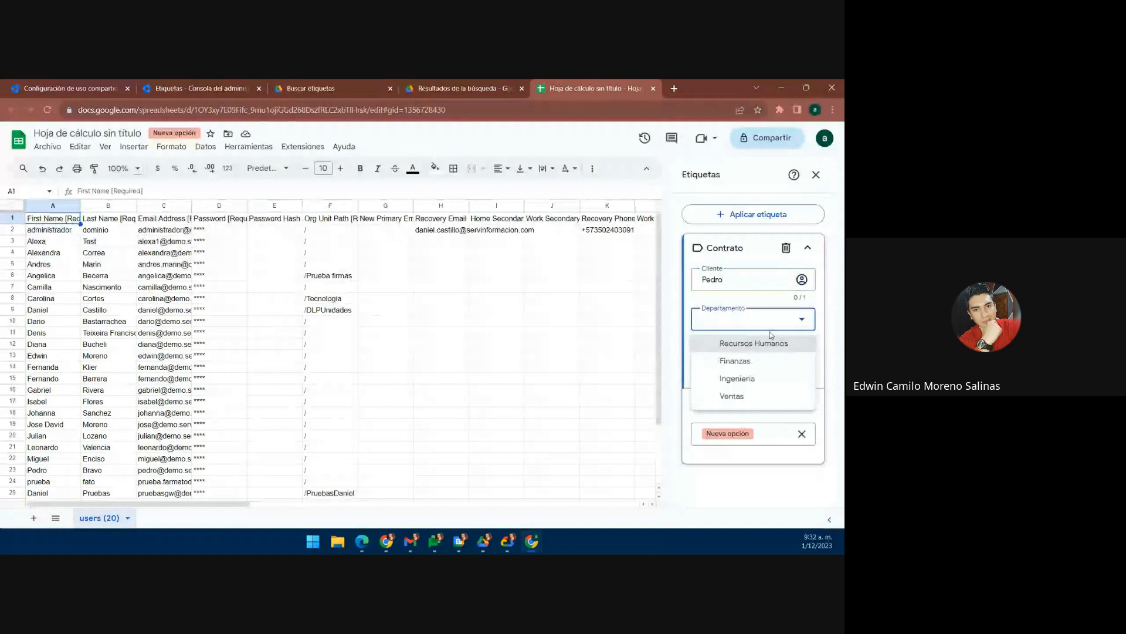
{"action": "left_click", "coordinate": [735, 361]}
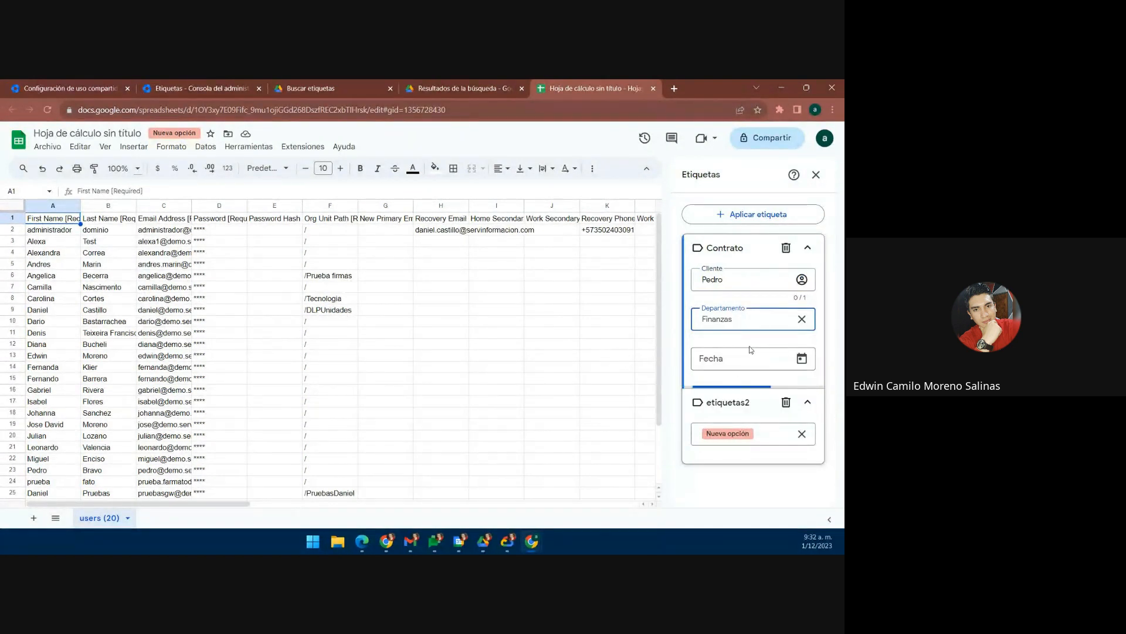
{"action": "left_click", "coordinate": [803, 360]}
{"action": "left_click", "coordinate": [775, 244]}
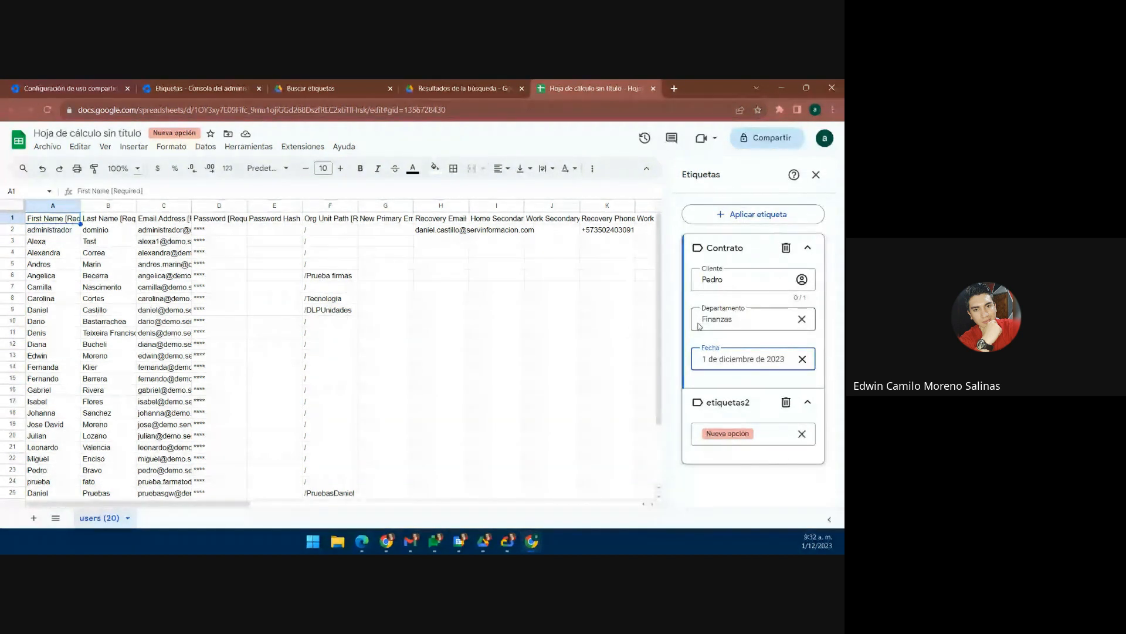
{"action": "left_click", "coordinate": [817, 176]}
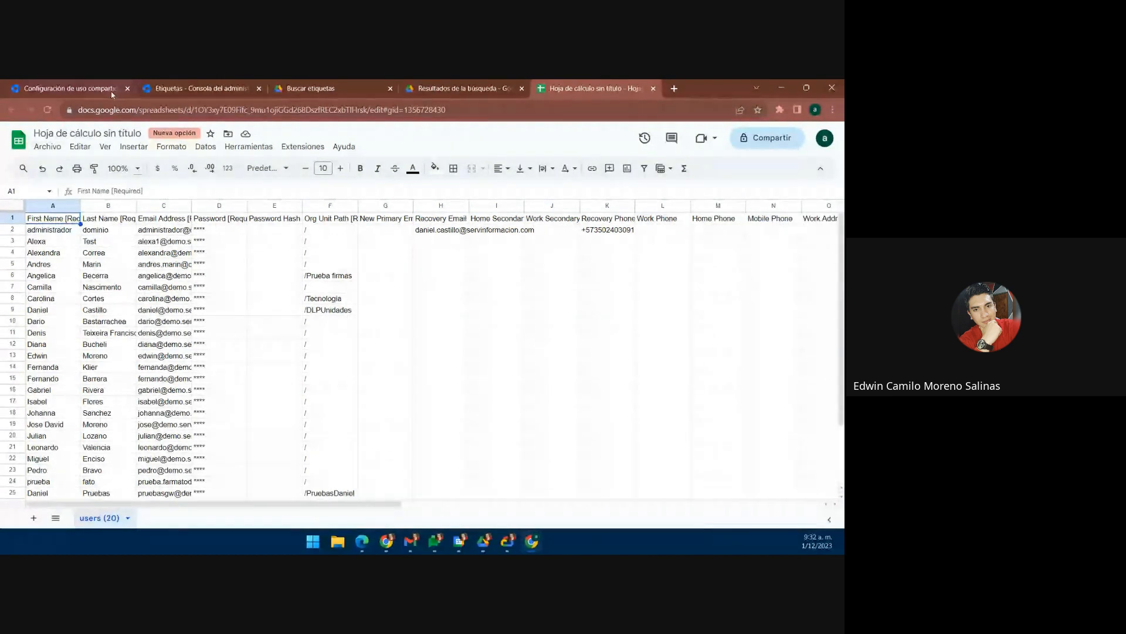
Step: Go to the Drive y Documentos settings and view the Formularios de Google setting
{"action": "left_click", "coordinate": [371, 85]}
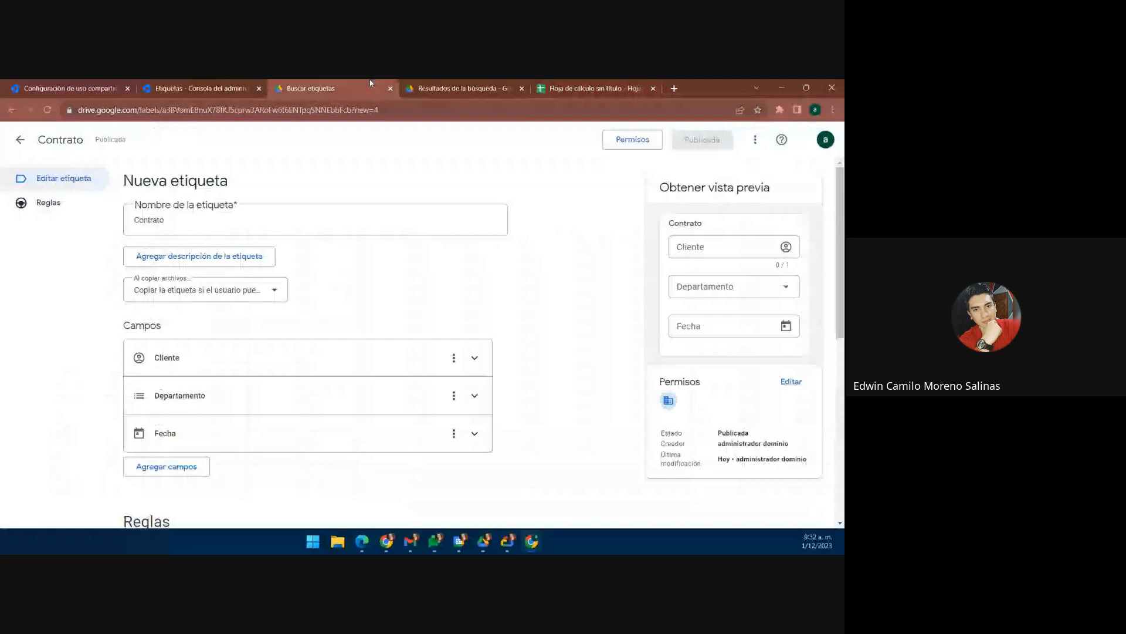
{"action": "left_click", "coordinate": [206, 87]}
{"action": "left_click", "coordinate": [88, 85]}
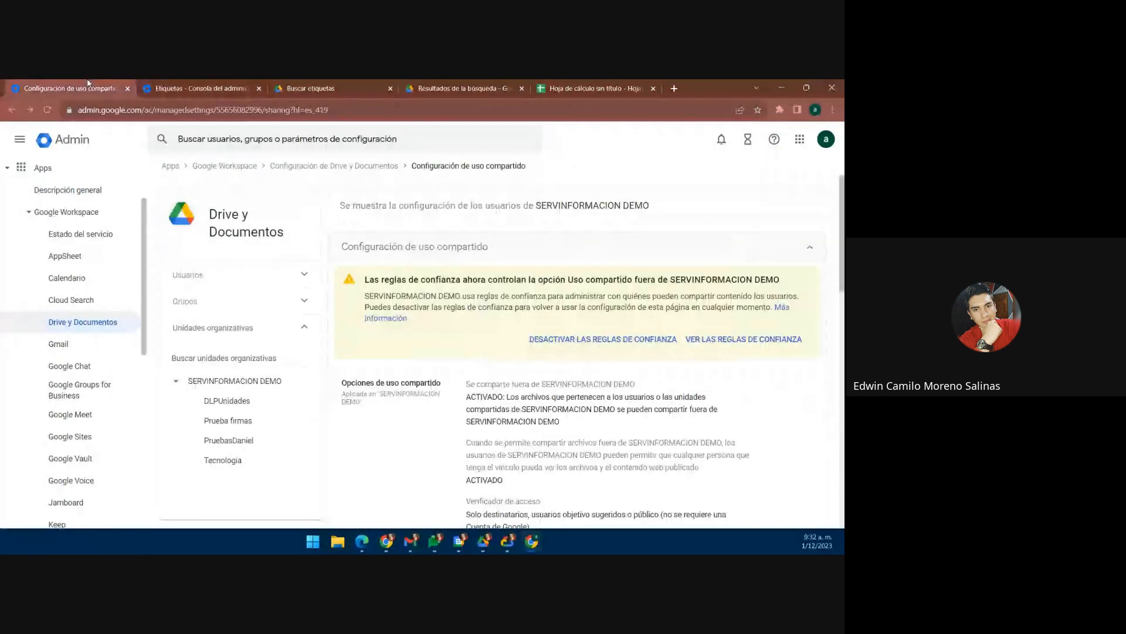
{"action": "left_click", "coordinate": [181, 83]}
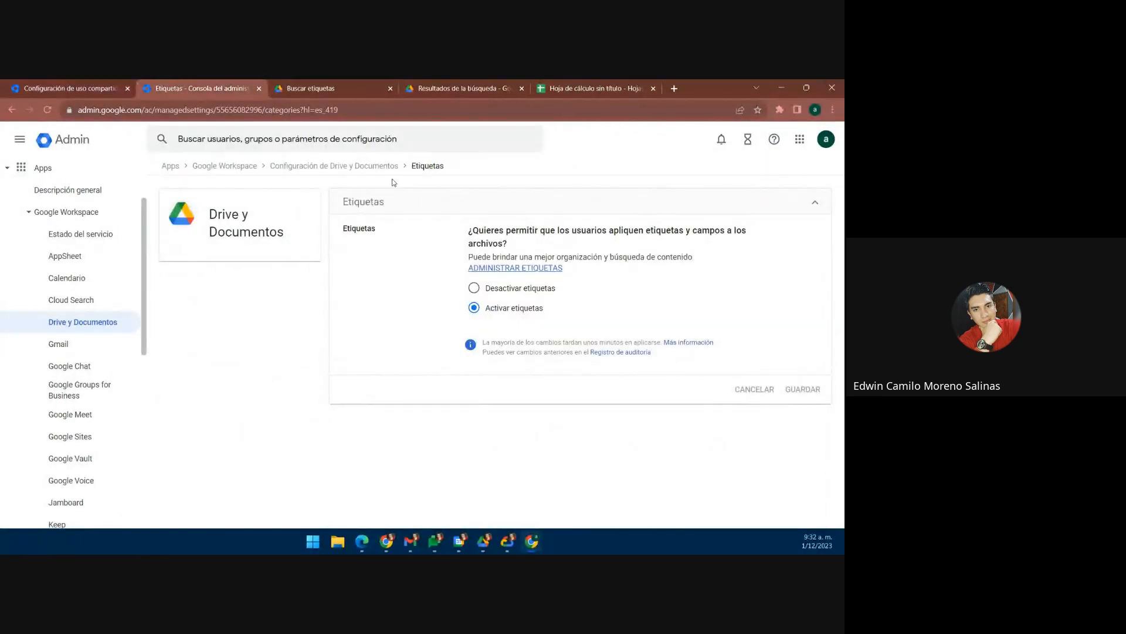
{"action": "left_click", "coordinate": [365, 167]}
{"action": "scroll", "coordinate": [411, 282], "scroll_direction": "down", "scroll_amount": 3}
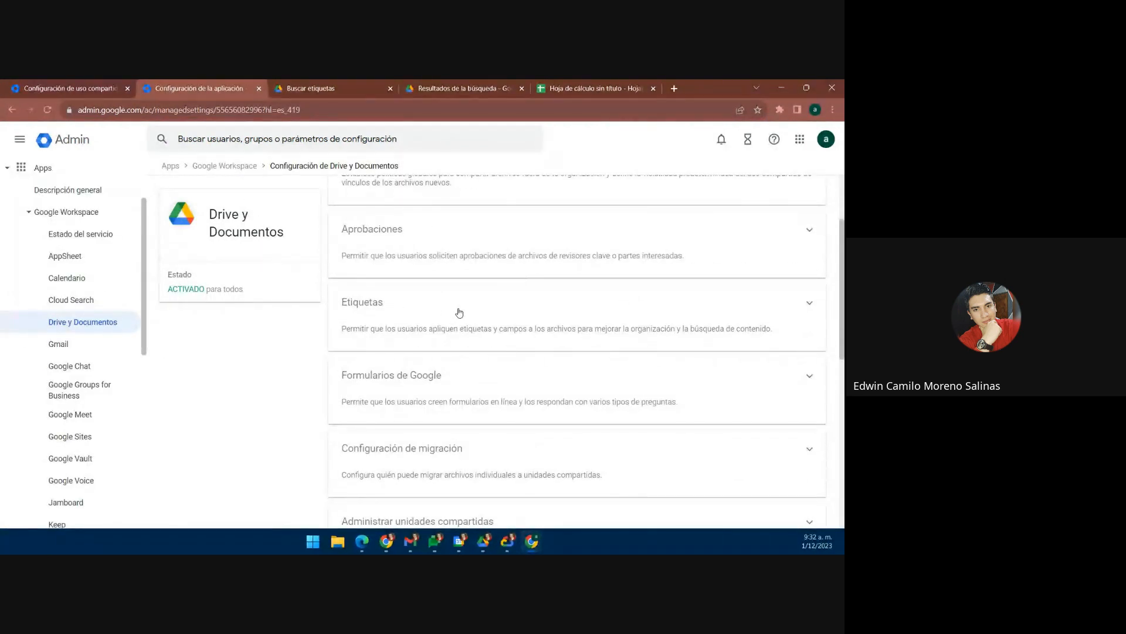
{"action": "scroll", "coordinate": [480, 311], "scroll_direction": "down", "scroll_amount": 1}
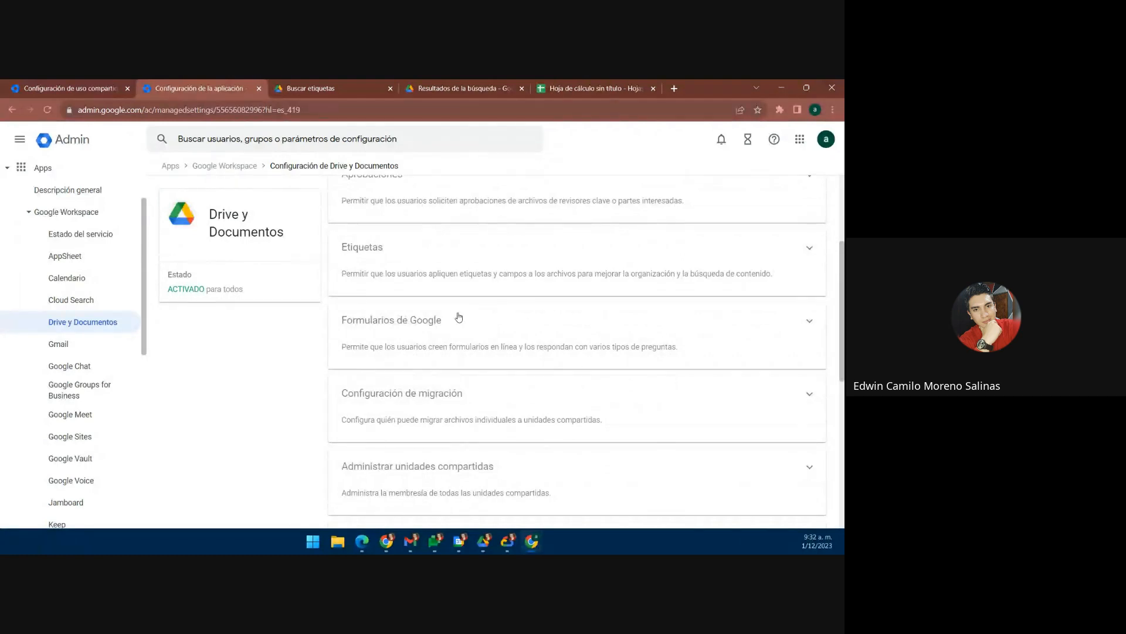
{"action": "scroll", "coordinate": [444, 307], "scroll_direction": "down", "scroll_amount": 1}
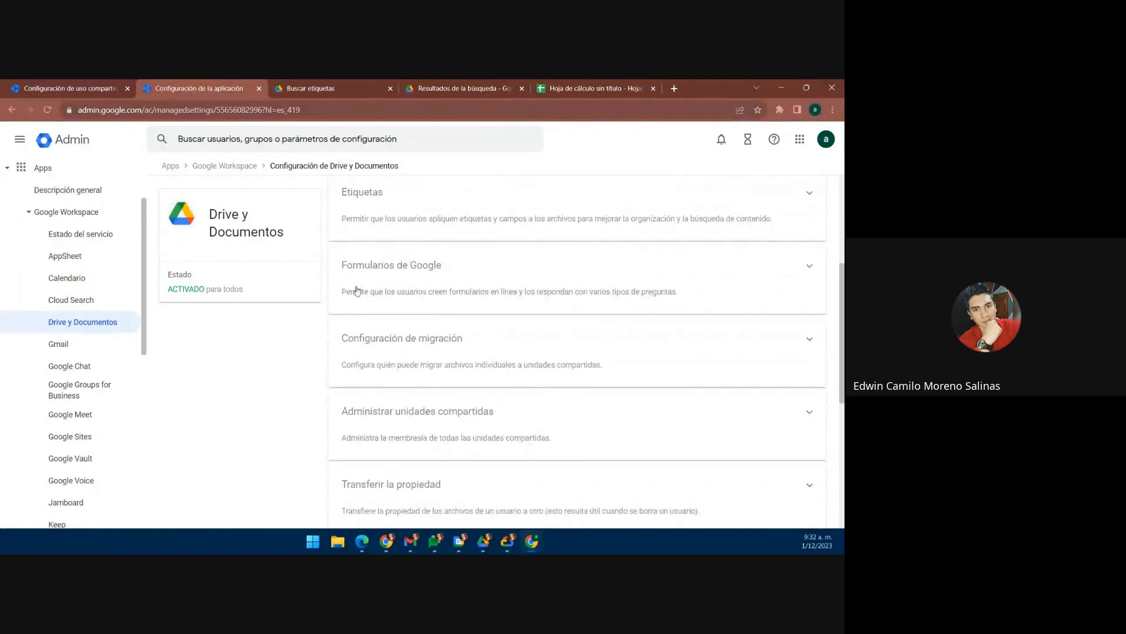
{"action": "left_click", "coordinate": [435, 285]}
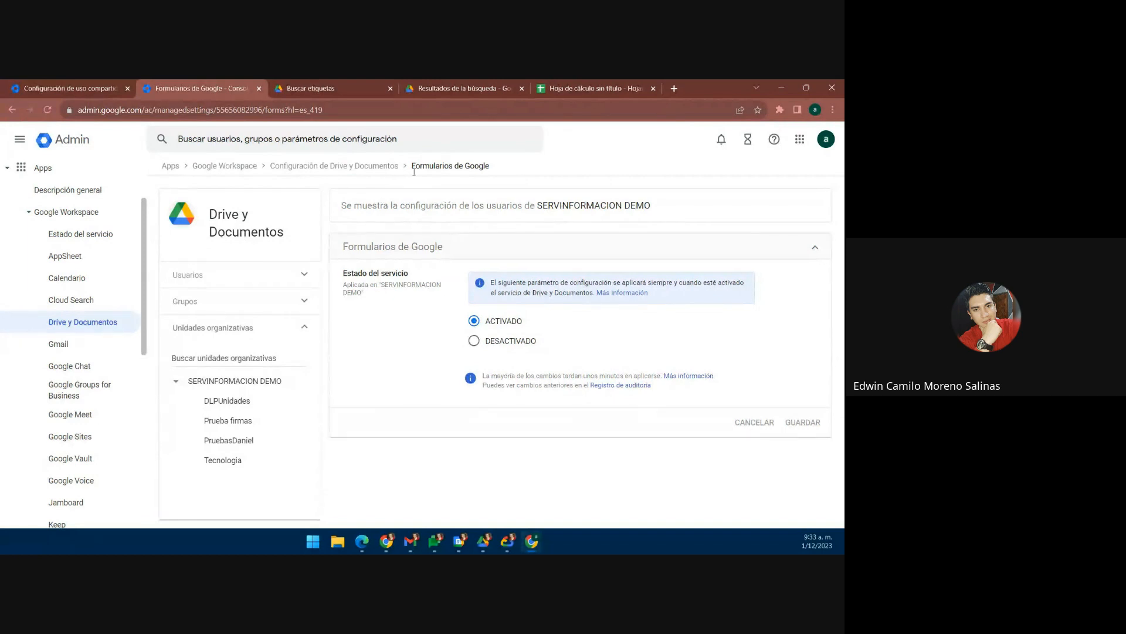
Step: Return to the Drive y Documentos overview and open Configuración de migración
{"action": "left_click", "coordinate": [351, 166]}
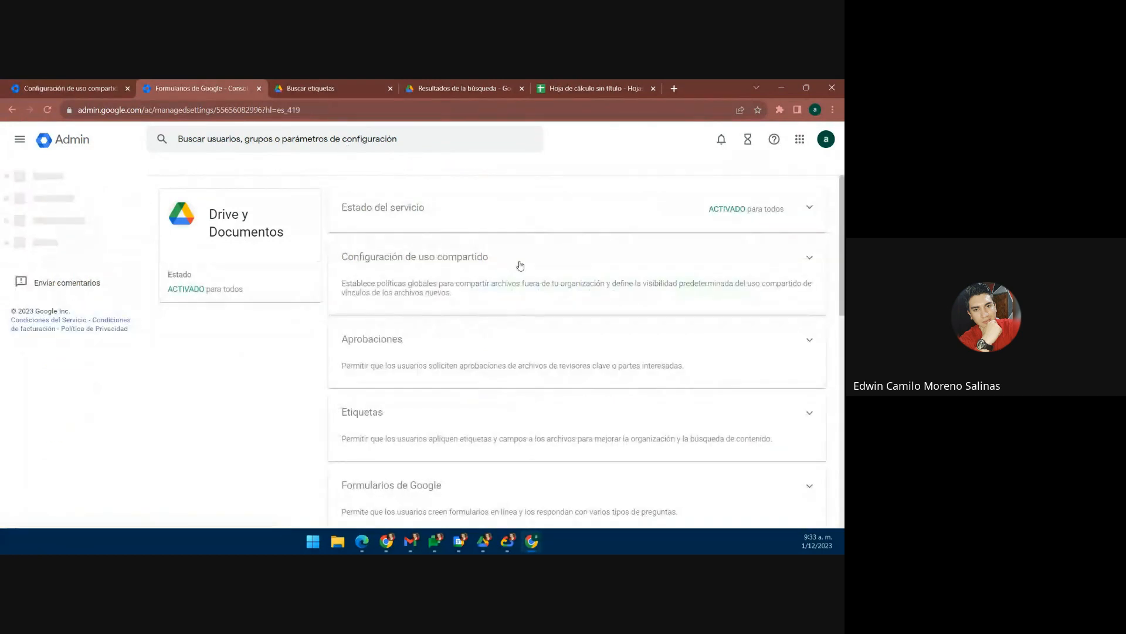
{"action": "scroll", "coordinate": [520, 266], "scroll_direction": "down", "scroll_amount": 4}
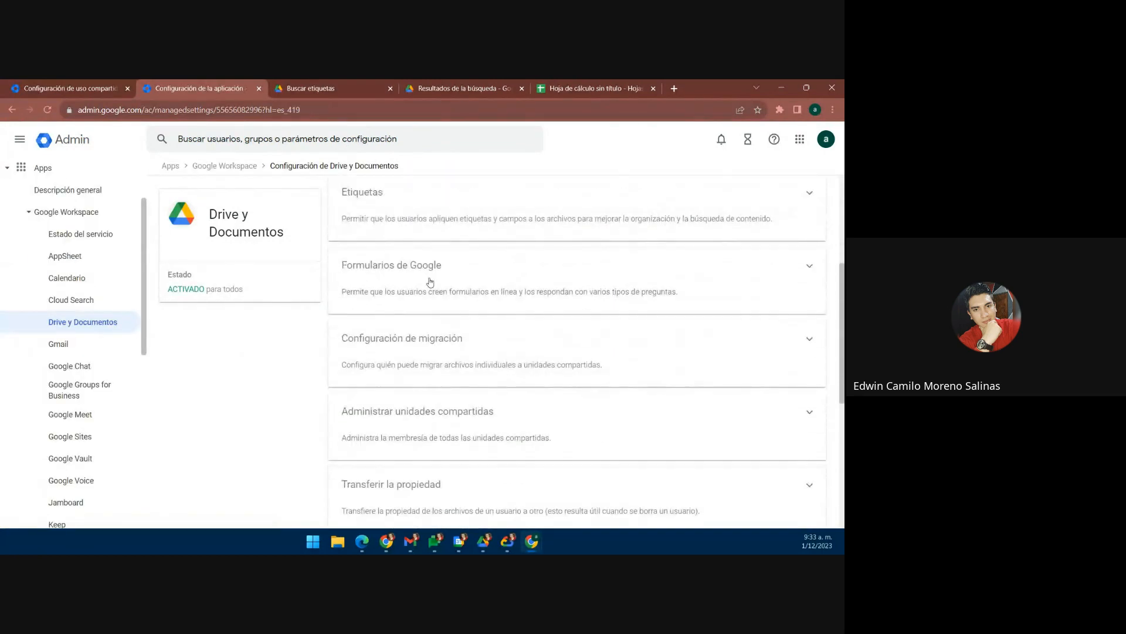
{"action": "scroll", "coordinate": [430, 284], "scroll_direction": "down", "scroll_amount": 2}
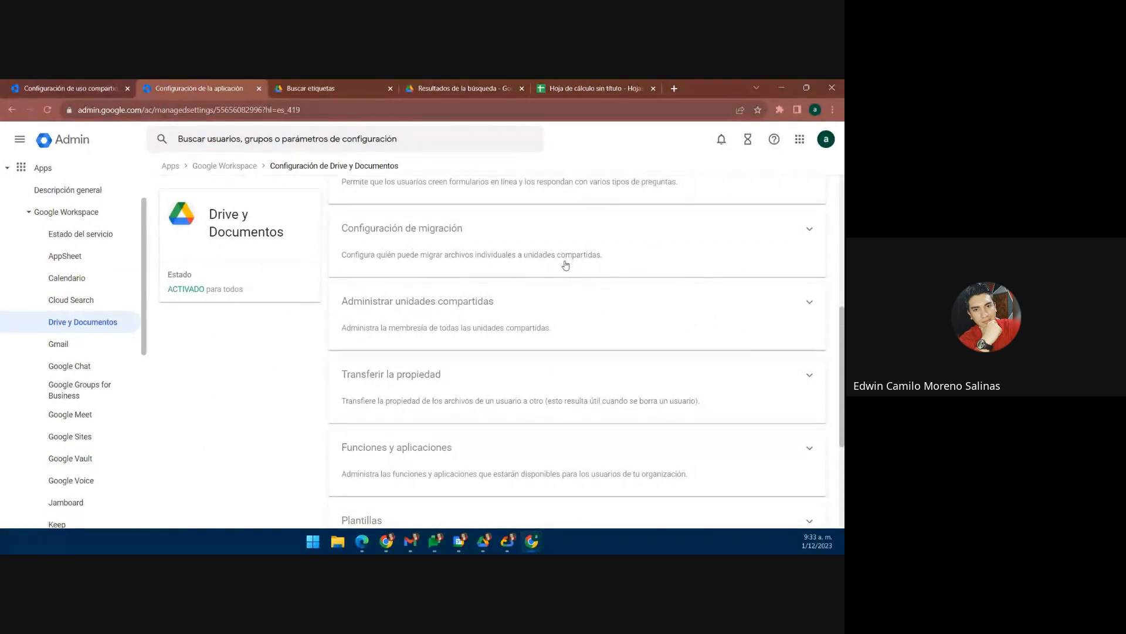
{"action": "left_click", "coordinate": [446, 238]}
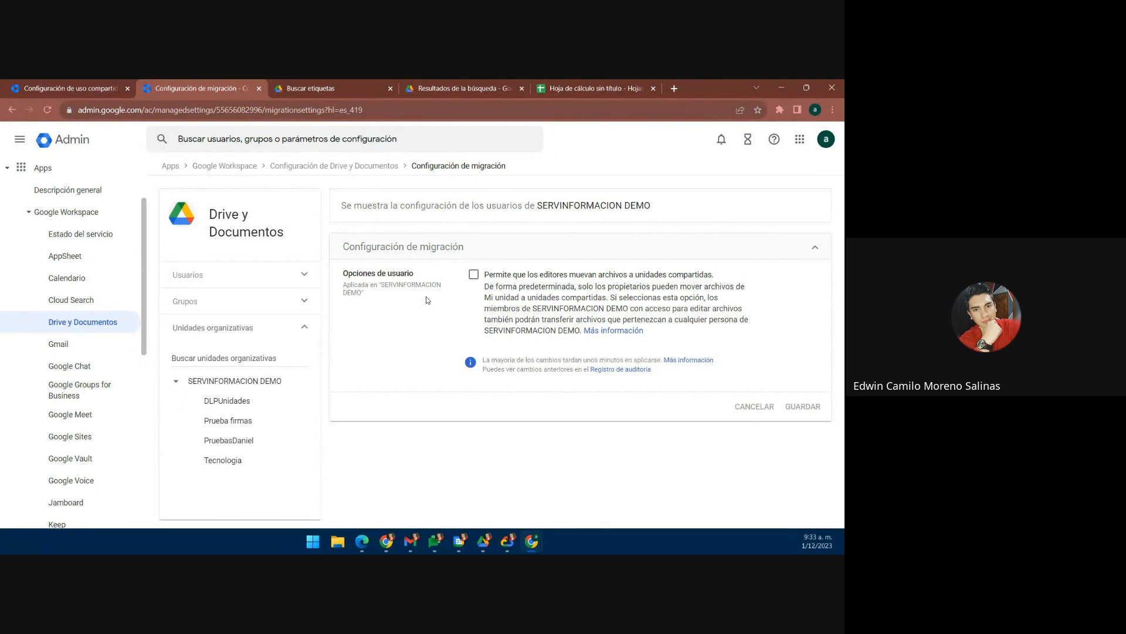
Step: Toggle the move-to-shared-drives option back off and return to the Drive y Documentos overview
{"action": "left_click", "coordinate": [473, 275]}
{"action": "left_click", "coordinate": [473, 276]}
{"action": "left_click", "coordinate": [361, 168]}
Step: Scroll down and open Administrar unidades compartidas
{"action": "scroll", "coordinate": [440, 260], "scroll_direction": "down", "scroll_amount": 4}
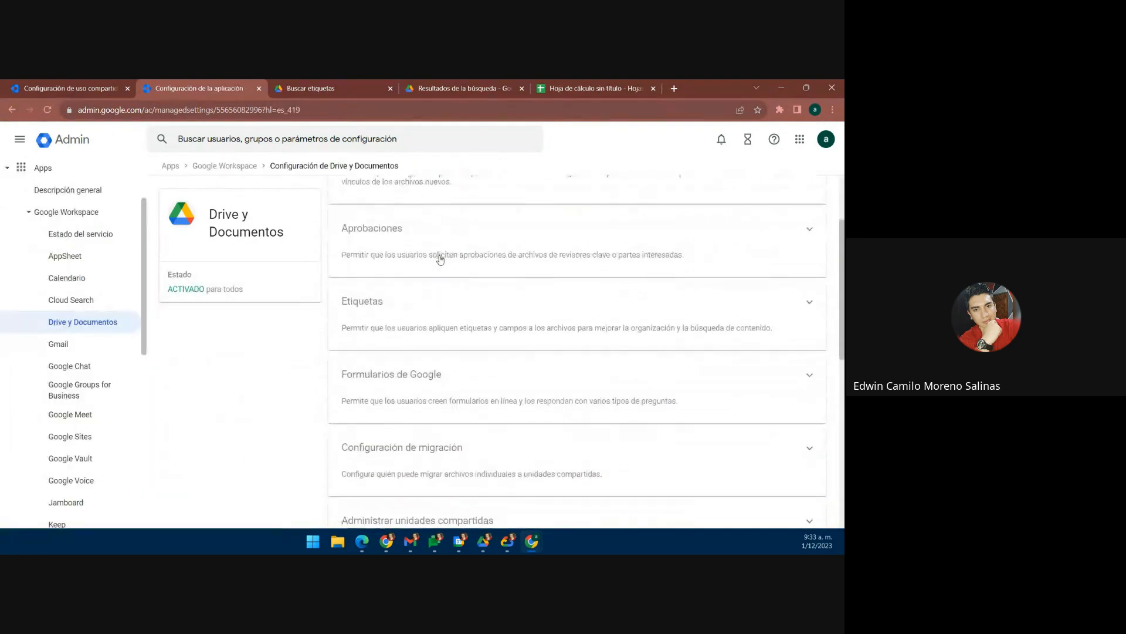
{"action": "scroll", "coordinate": [440, 260], "scroll_direction": "down", "scroll_amount": 3}
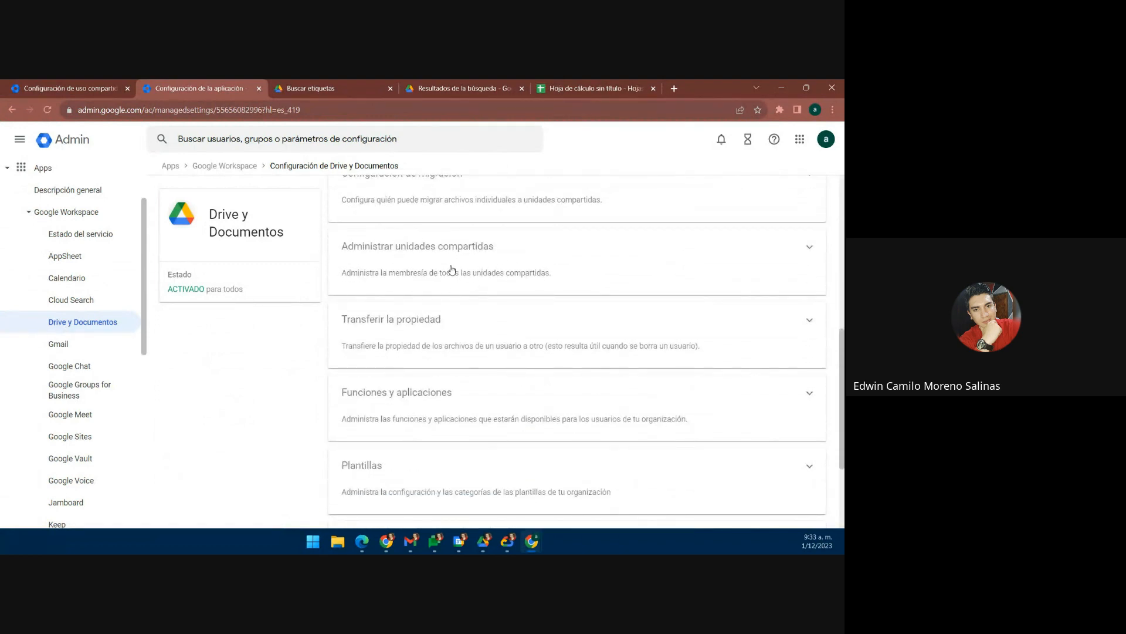
{"action": "left_click", "coordinate": [452, 269]}
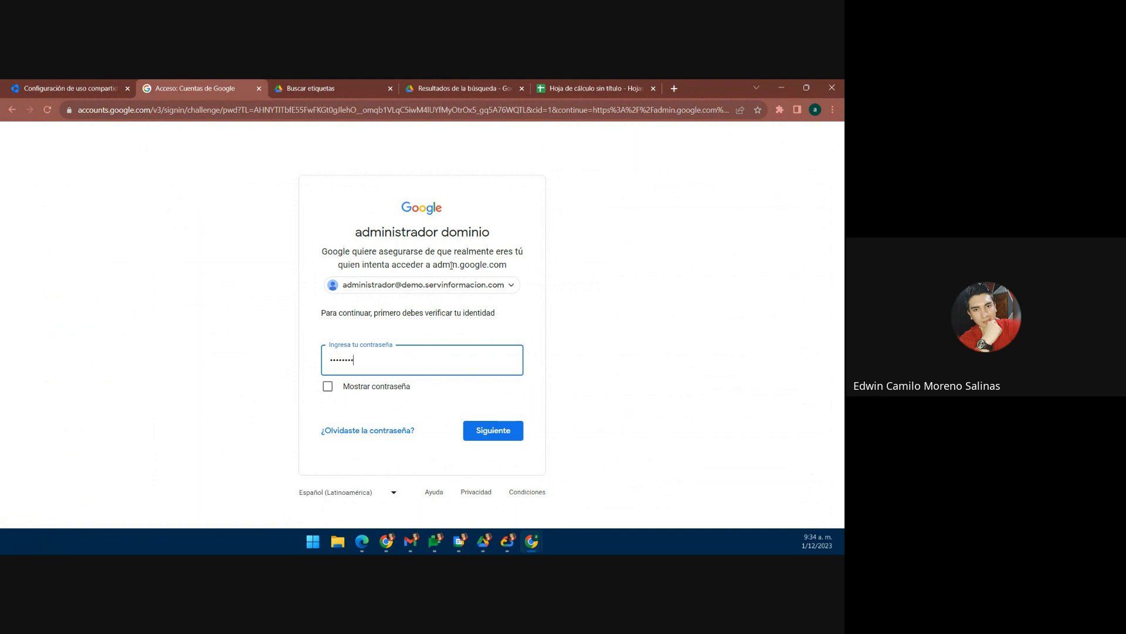
Step: Submit the admin password on the identity verification page
{"action": "key", "text": "Return"}
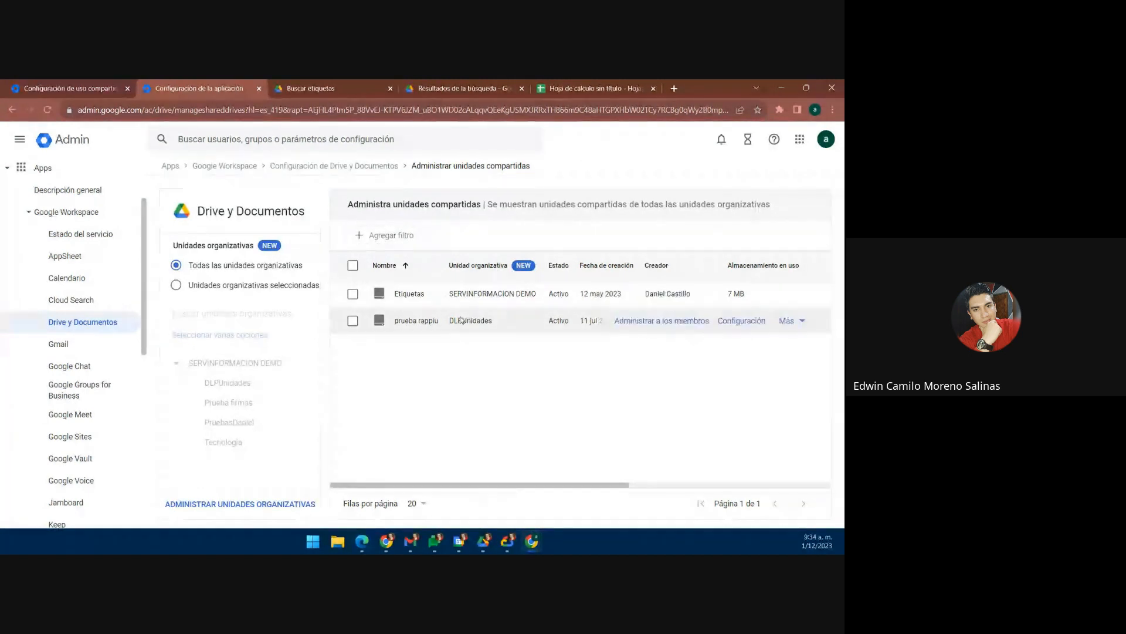
{"action": "left_click", "coordinate": [230, 385]}
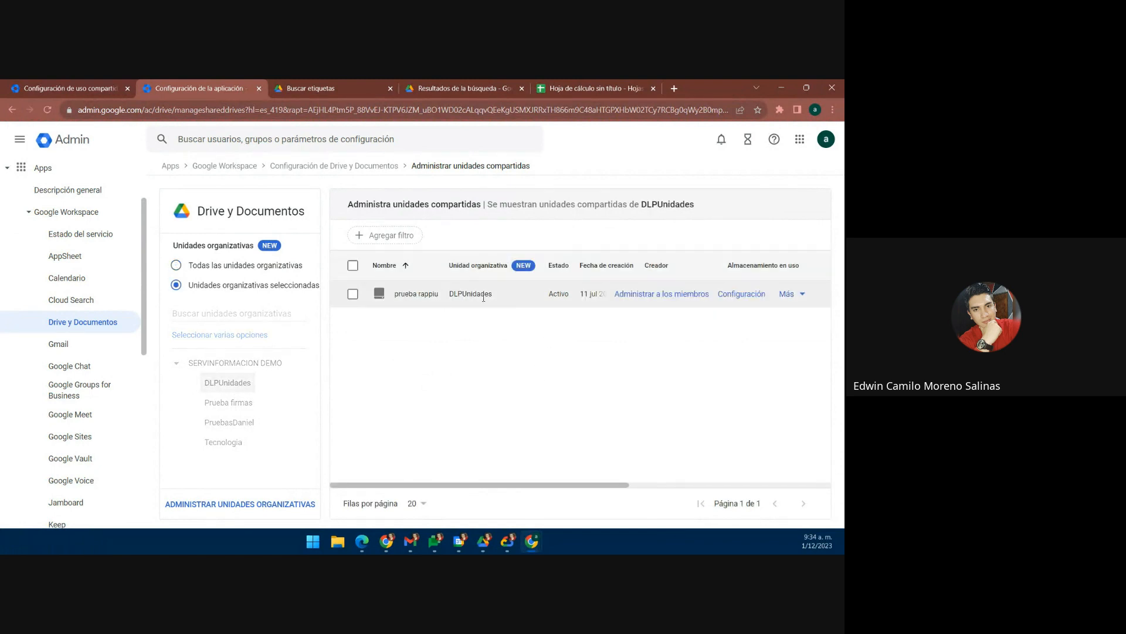
{"action": "left_click", "coordinate": [235, 362]}
{"action": "left_click", "coordinate": [178, 266]}
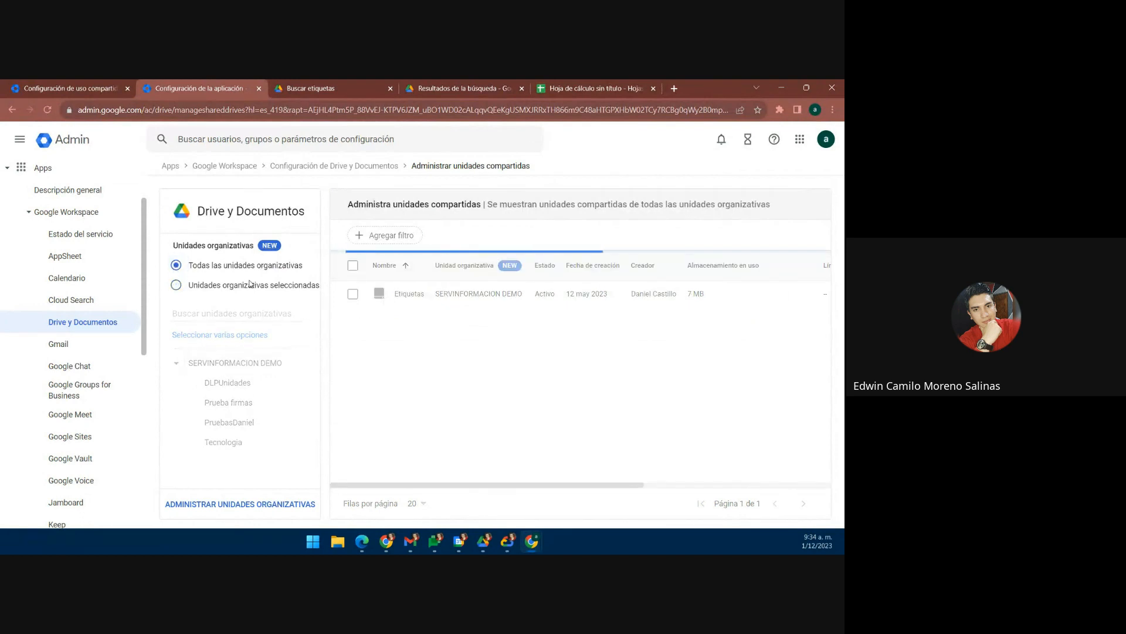
{"action": "left_click_drag", "start_coordinate": [443, 486], "coordinate": [552, 486]}
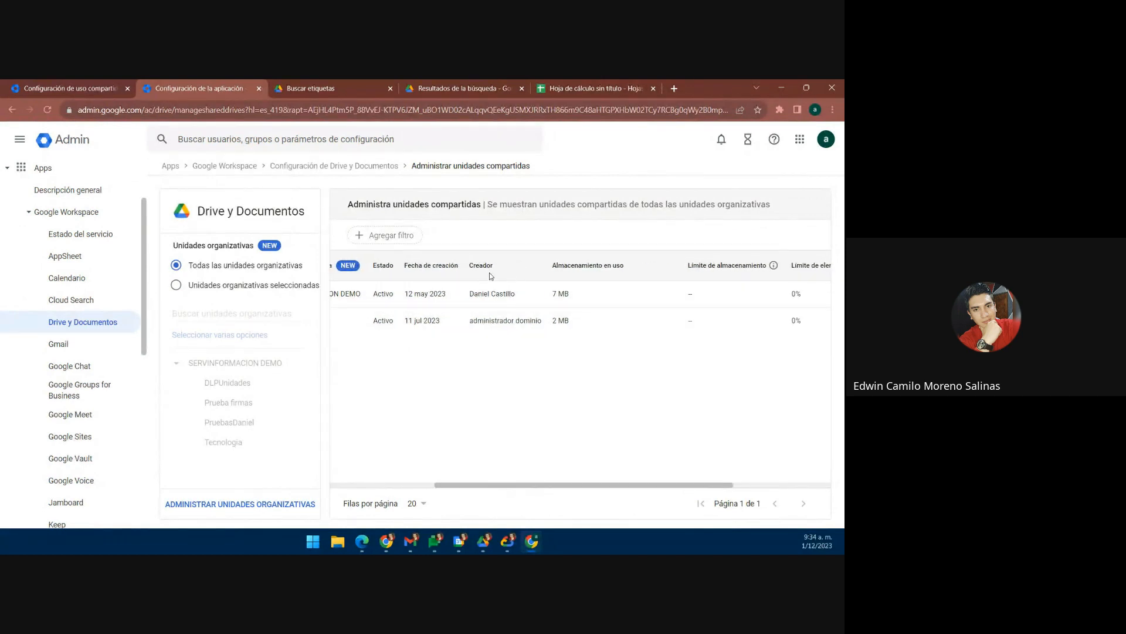
{"action": "left_click_drag", "start_coordinate": [550, 483], "coordinate": [611, 486]}
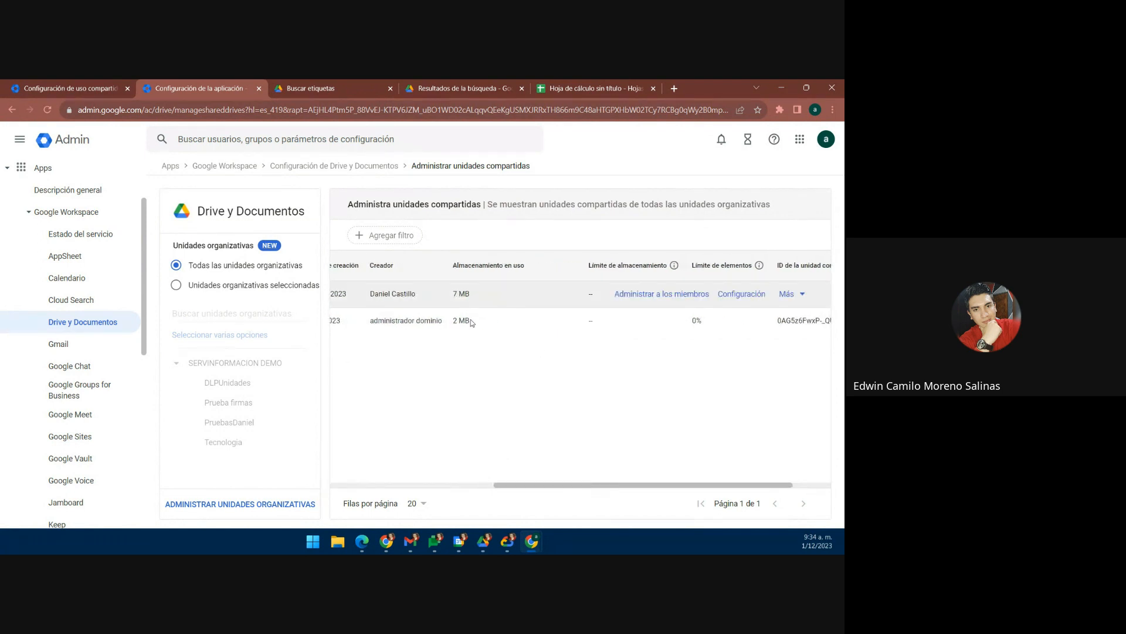
{"action": "left_click_drag", "start_coordinate": [543, 486], "coordinate": [582, 486]}
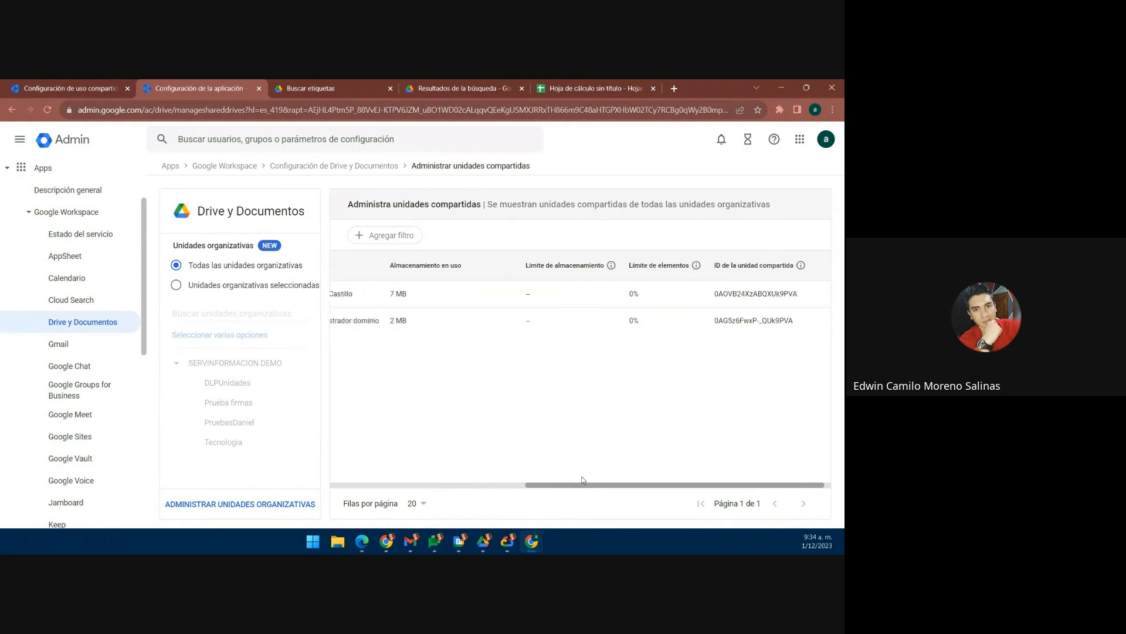
{"action": "mouse_move", "coordinate": [611, 266]}
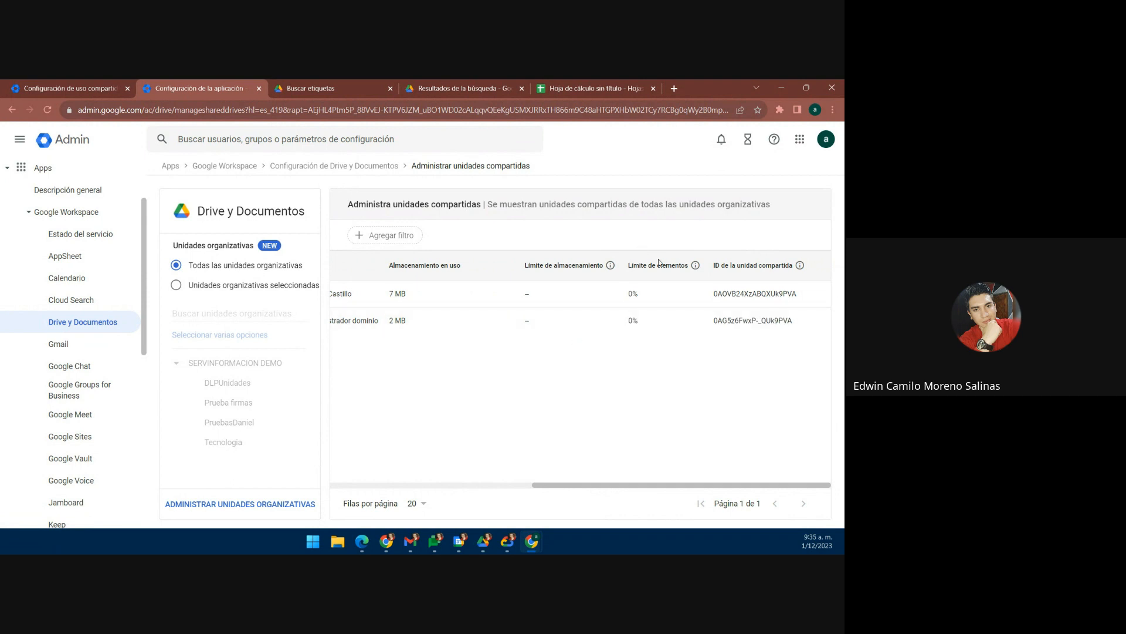
{"action": "mouse_move", "coordinate": [697, 273]}
{"action": "left_click_drag", "start_coordinate": [712, 486], "coordinate": [688, 485]}
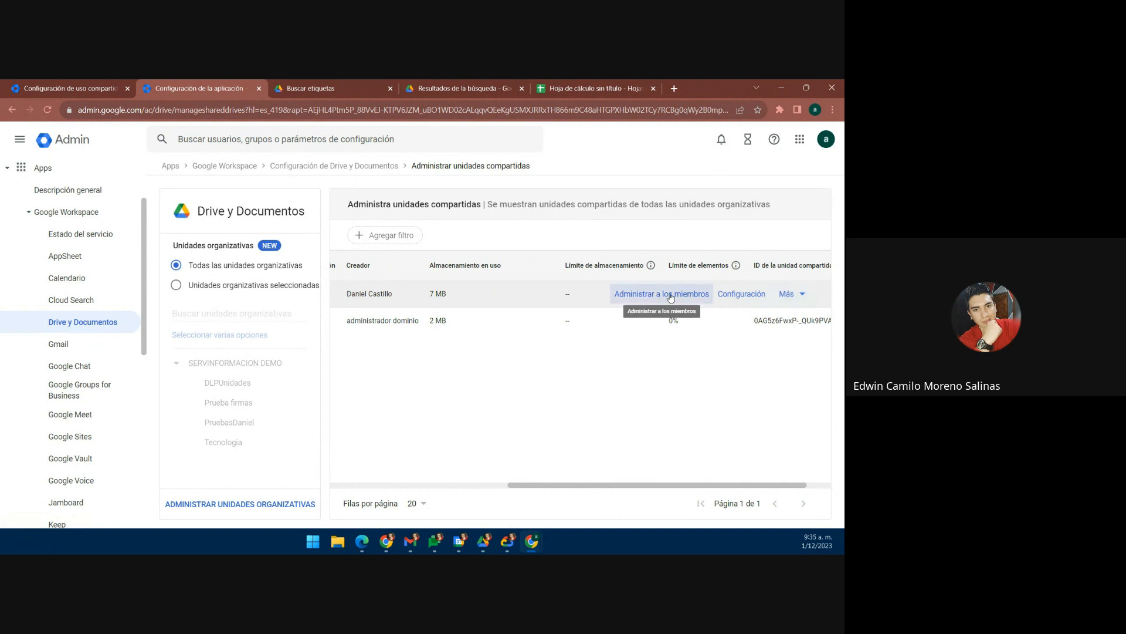
{"action": "left_click", "coordinate": [661, 299]}
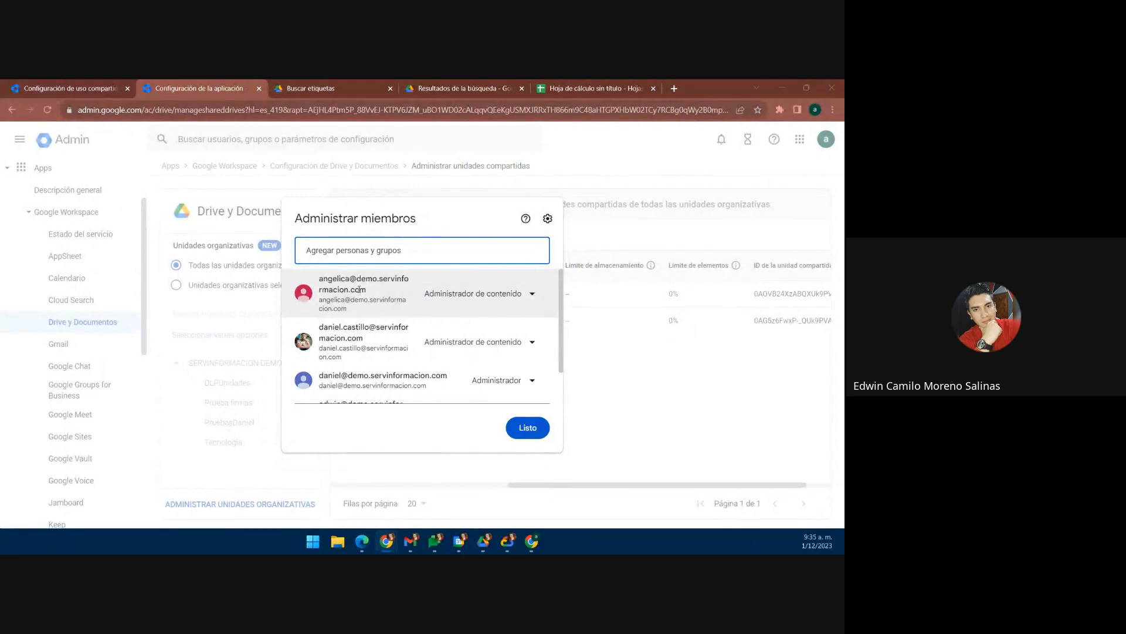
{"action": "mouse_move", "coordinate": [373, 295]}
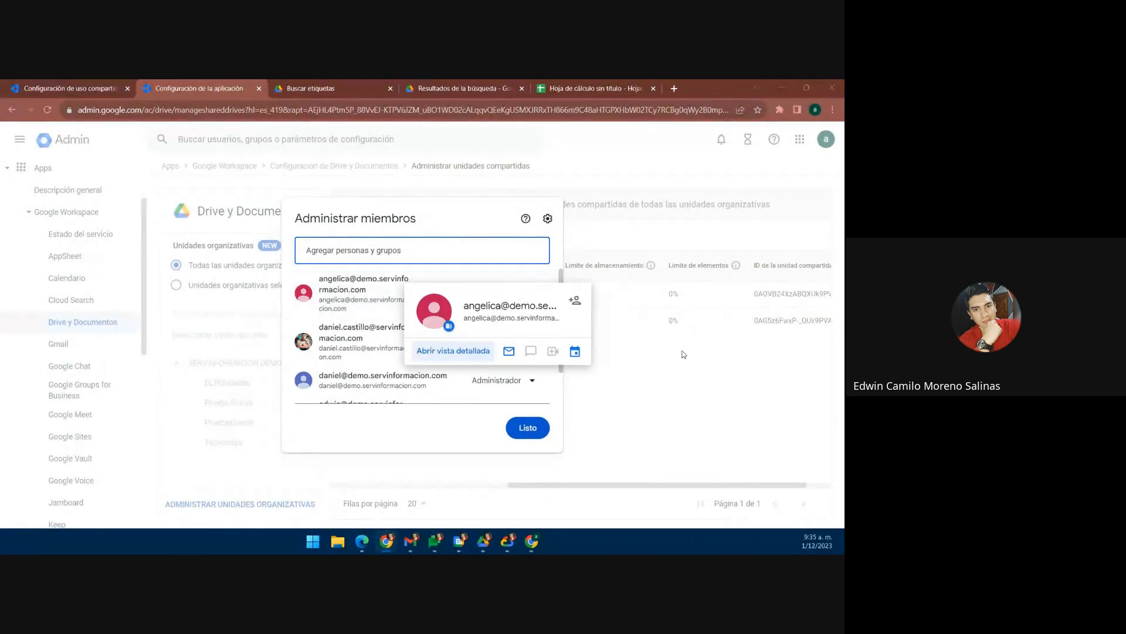
{"action": "left_click", "coordinate": [531, 300]}
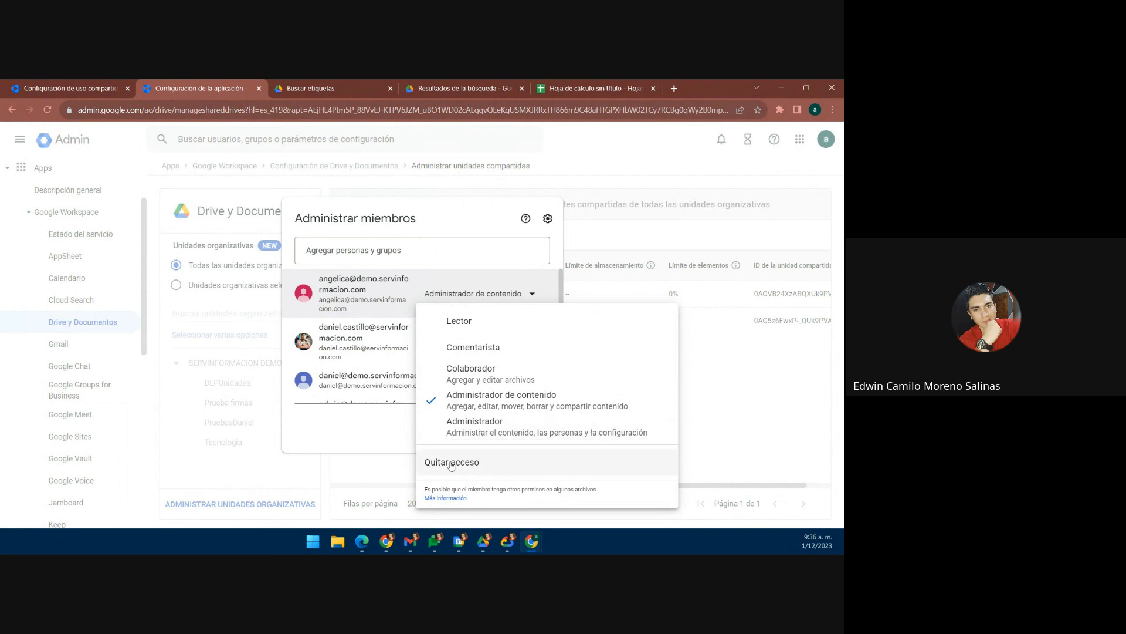
{"action": "left_click", "coordinate": [346, 427]}
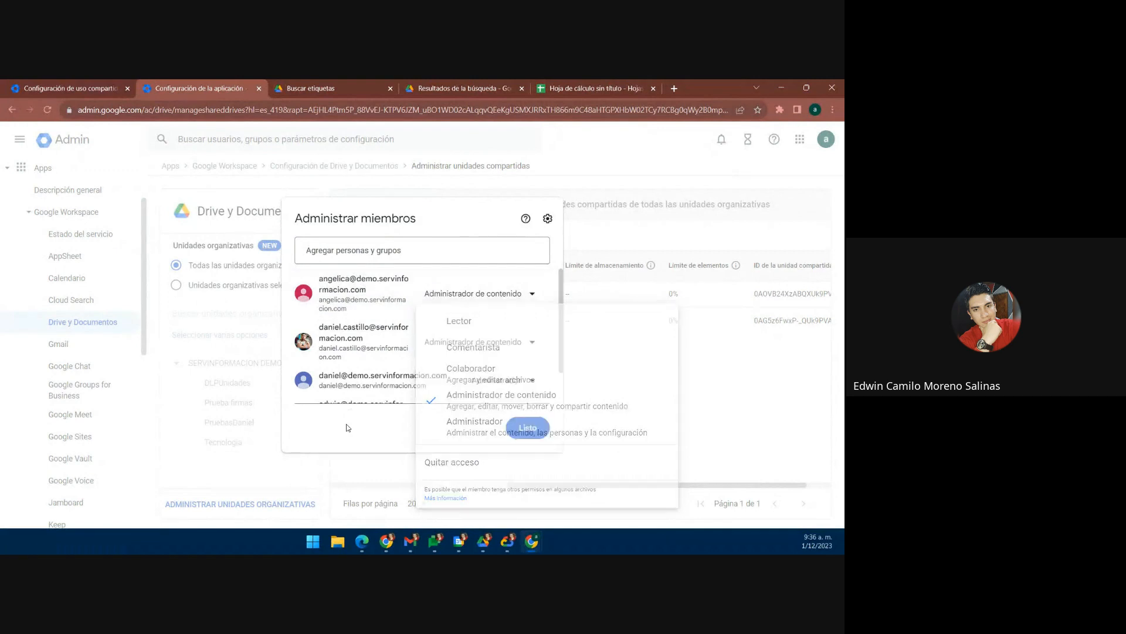
{"action": "left_click", "coordinate": [420, 253]}
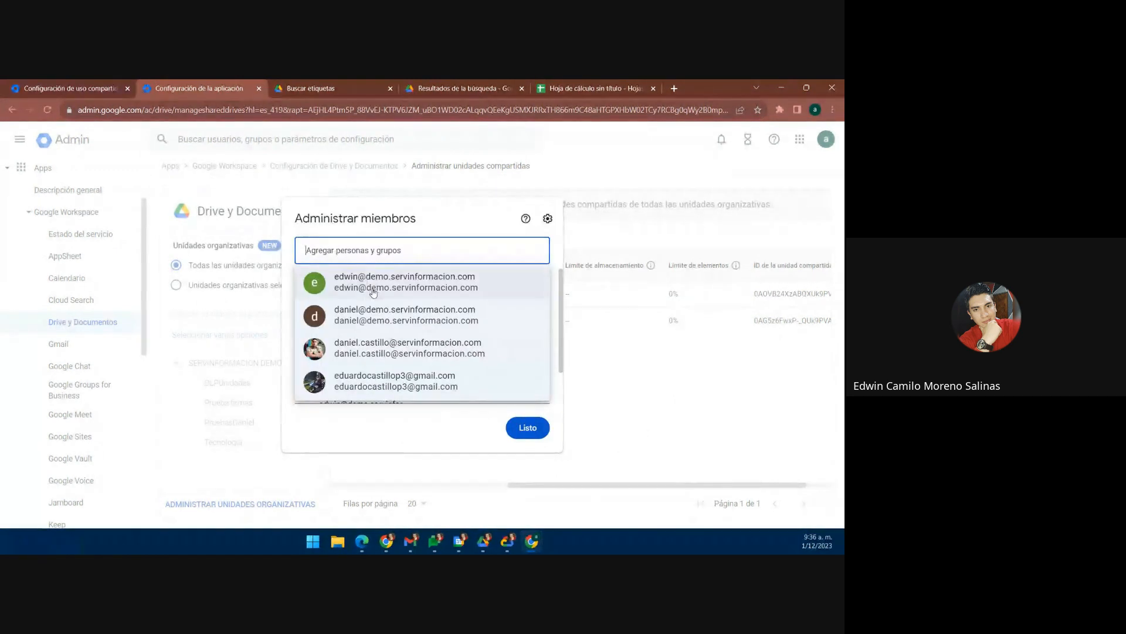
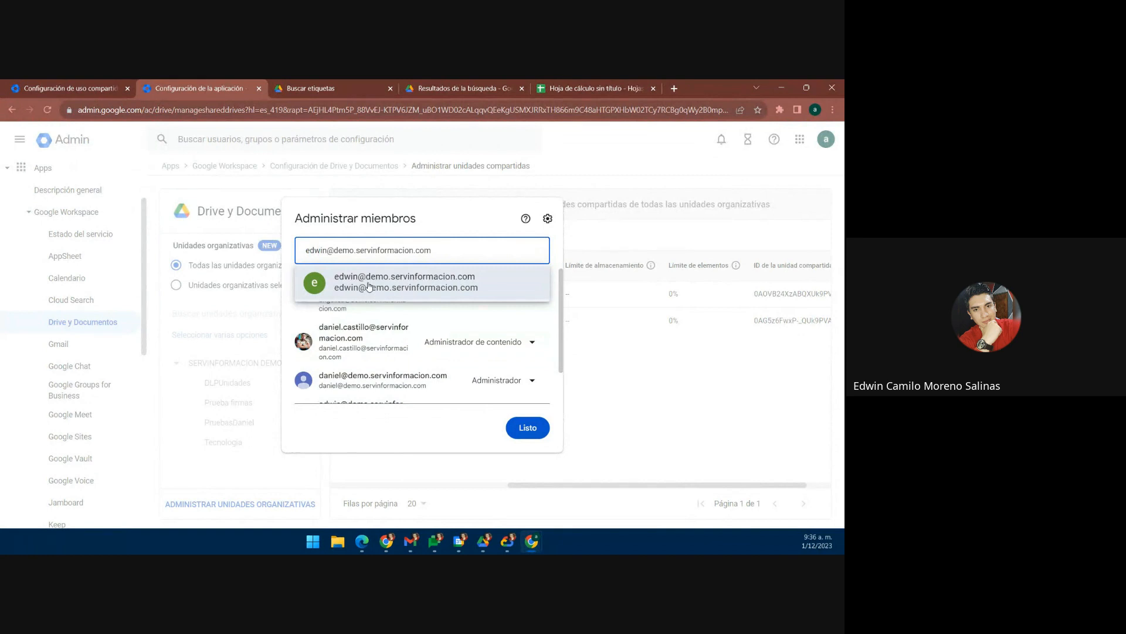
{"action": "left_click", "coordinate": [369, 284]}
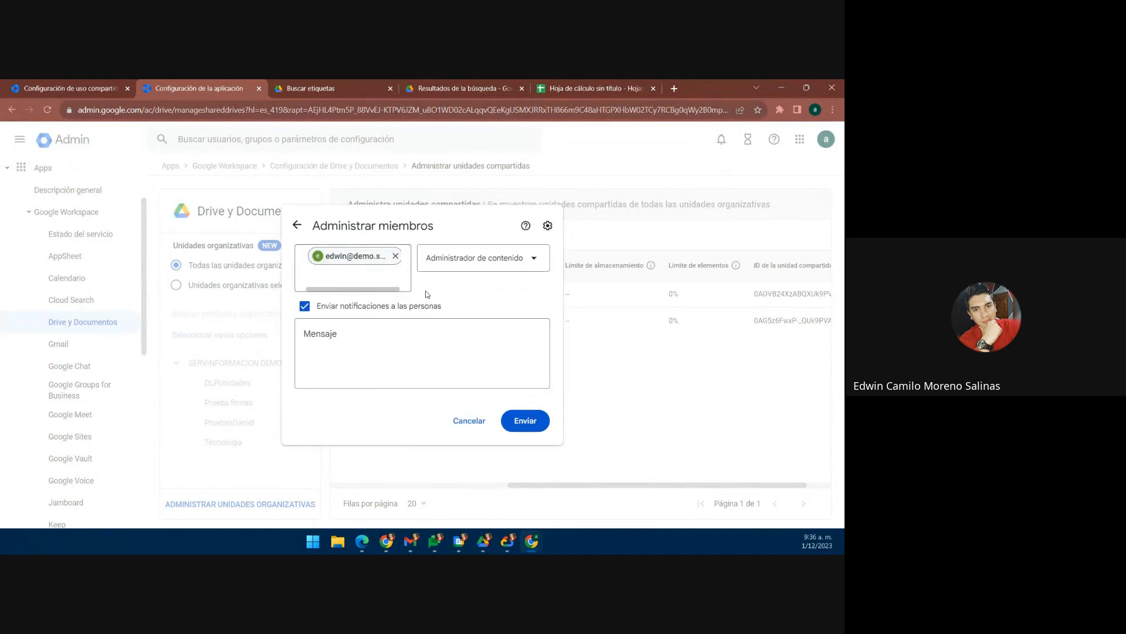
{"action": "left_click", "coordinate": [505, 261]}
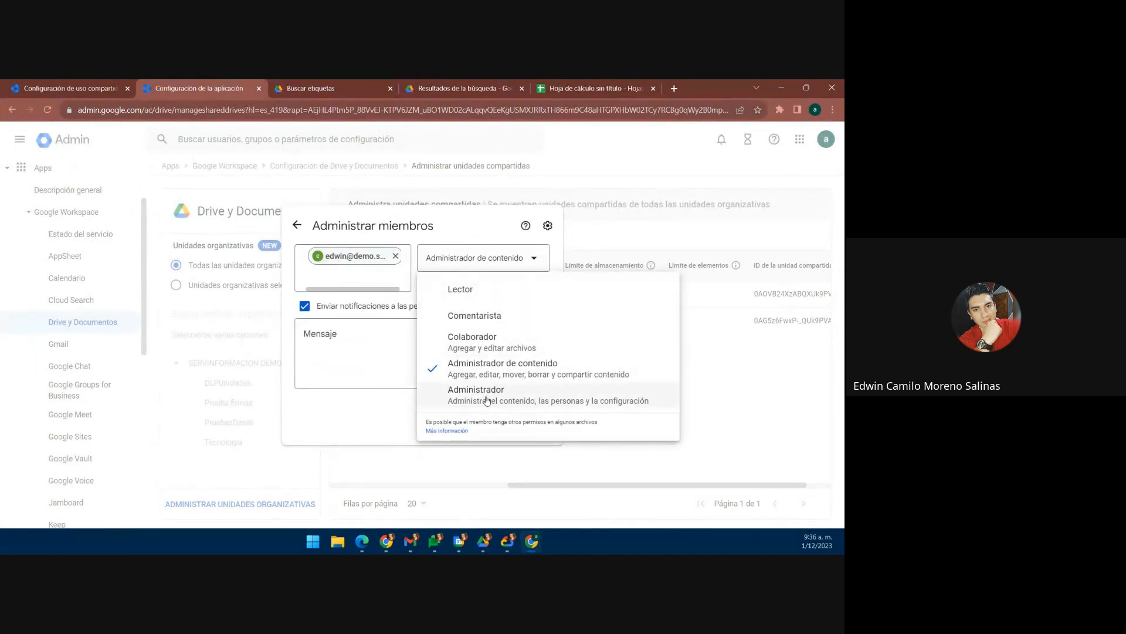
{"action": "left_click", "coordinate": [304, 306]}
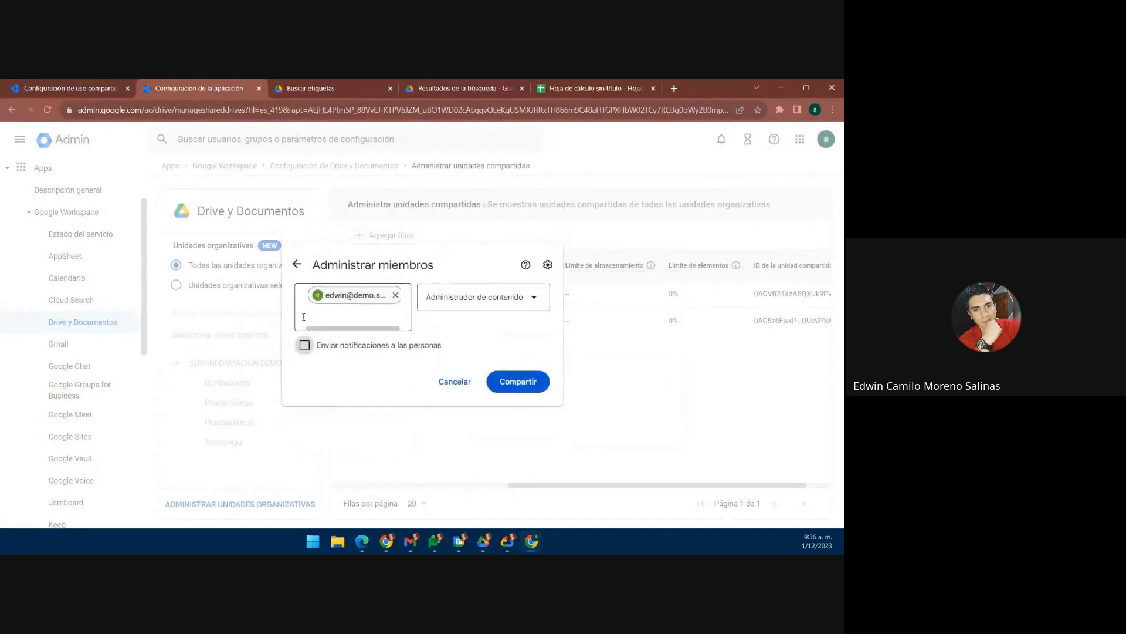
{"action": "left_click", "coordinate": [305, 346]}
{"action": "left_click", "coordinate": [304, 306]}
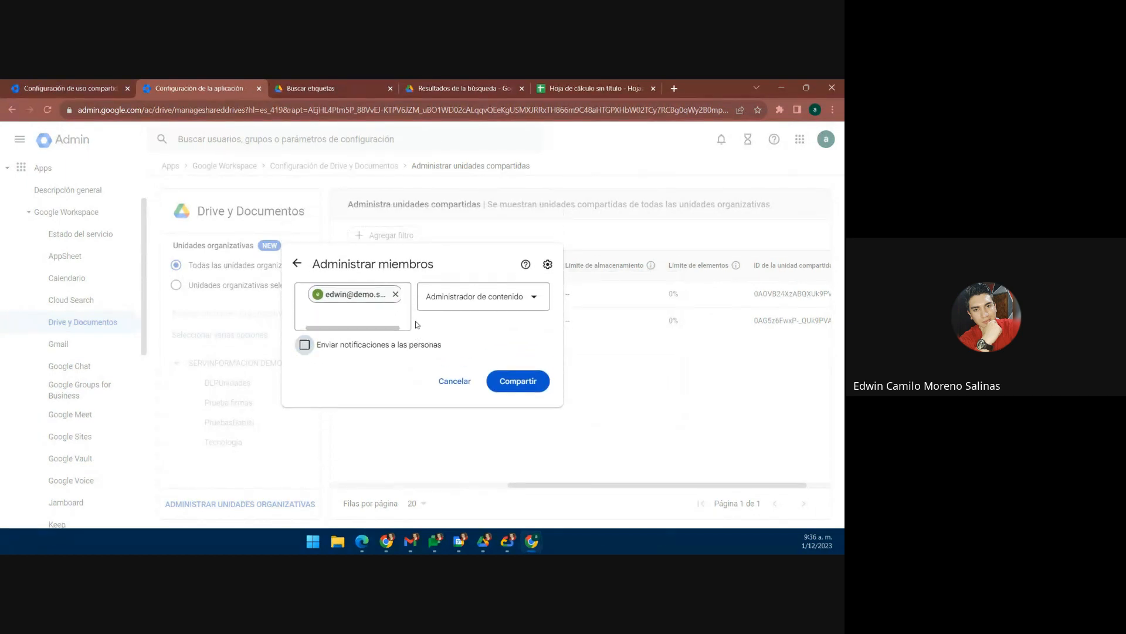
{"action": "left_click", "coordinate": [457, 380]}
{"action": "left_click", "coordinate": [642, 324]}
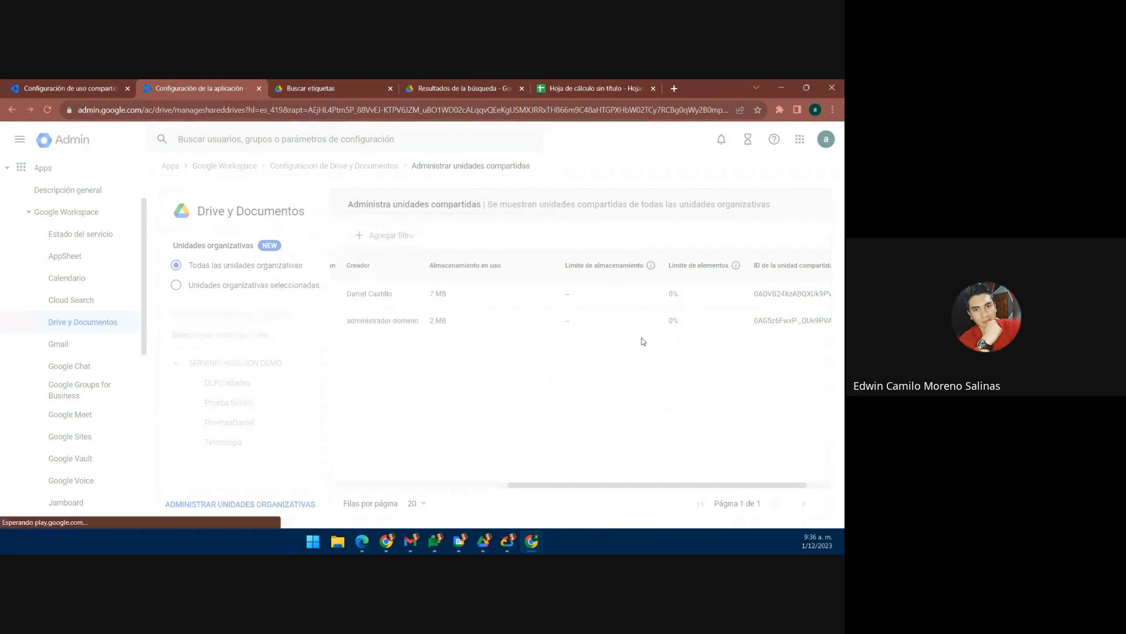
{"action": "mouse_move", "coordinate": [744, 297]}
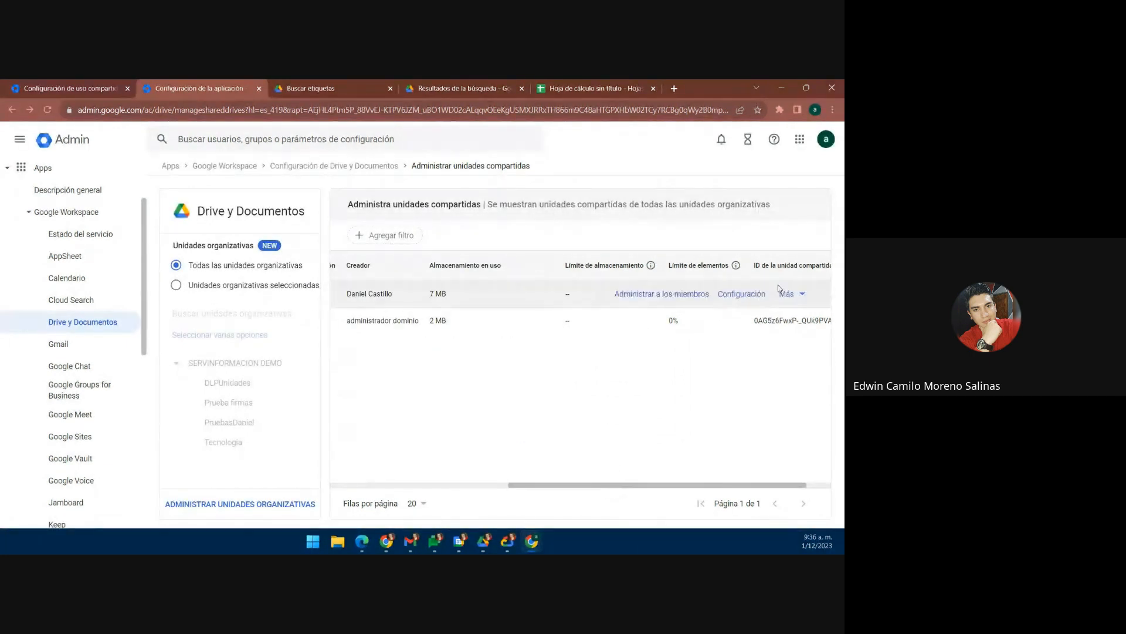
Step: Open the restore data dialog for the Etiquetas shared drive, noting its 25-day limit
{"action": "left_click", "coordinate": [801, 296]}
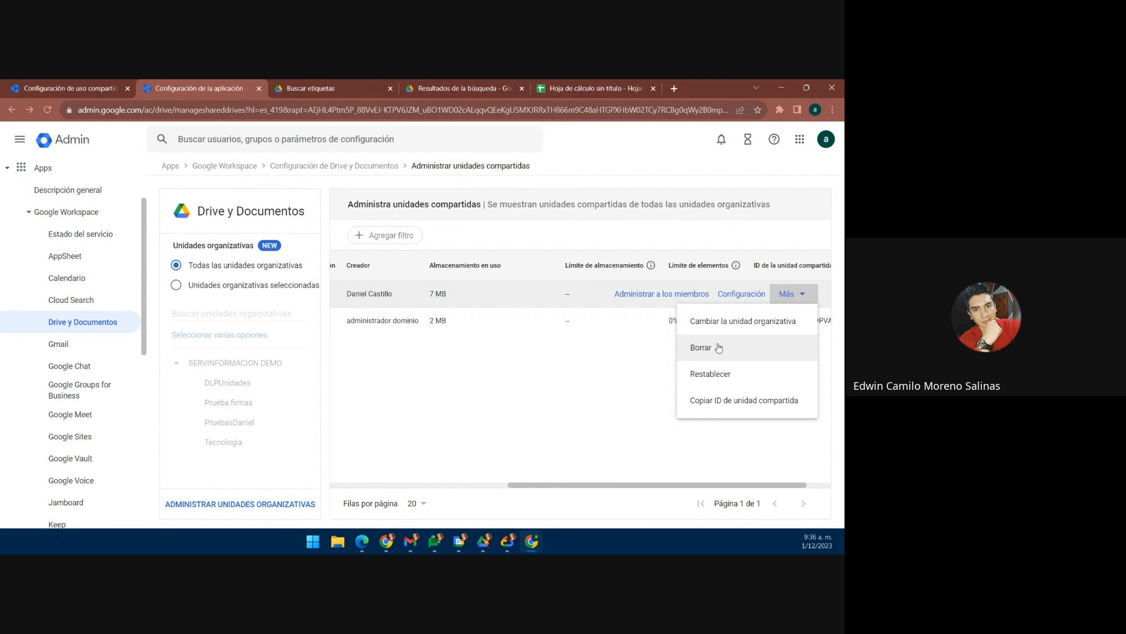
{"action": "left_click", "coordinate": [737, 379]}
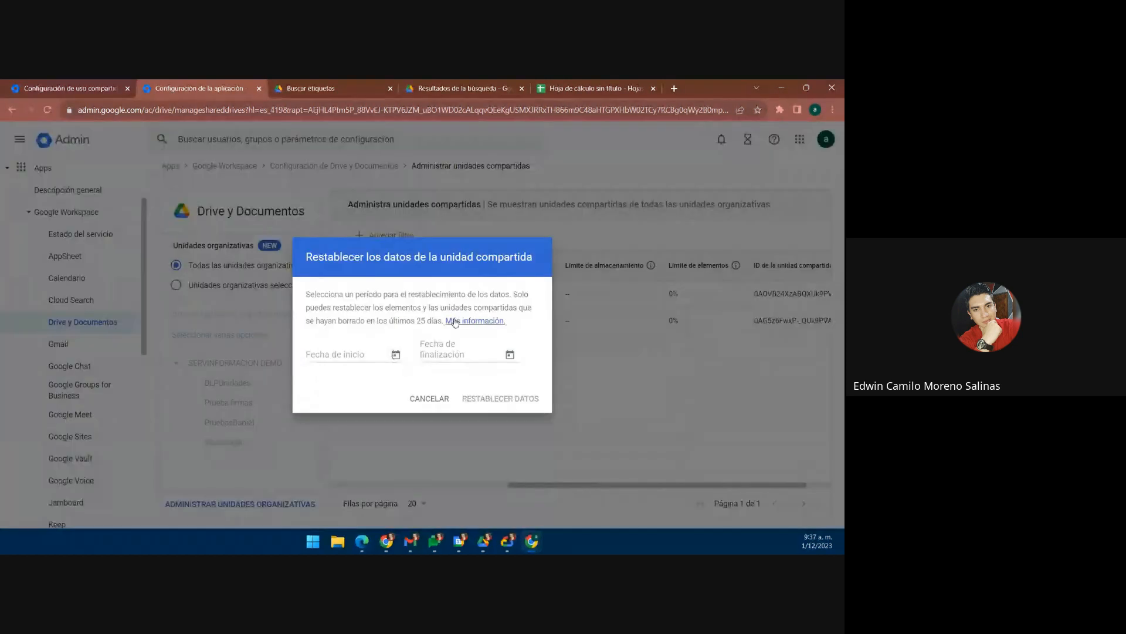
{"action": "left_click_drag", "start_coordinate": [417, 324], "coordinate": [424, 324]}
Step: Choose 7 November to 1 December 2023 as the restore range, then cancel the restore
{"action": "left_click", "coordinate": [396, 355]}
{"action": "left_click", "coordinate": [319, 376]}
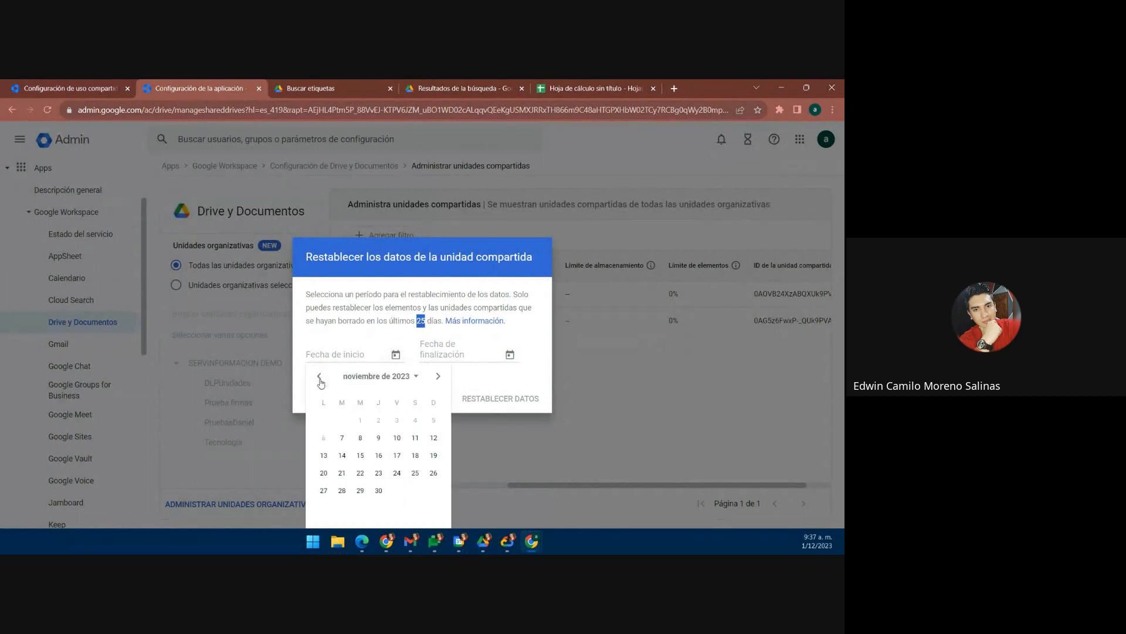
{"action": "left_click", "coordinate": [343, 437]}
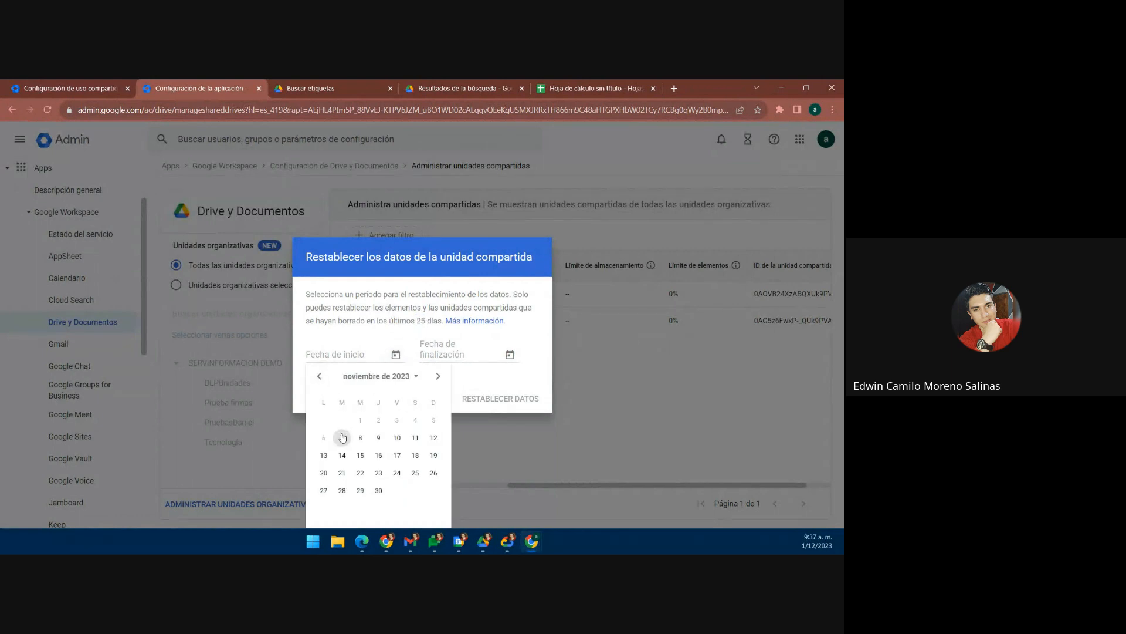
{"action": "left_click", "coordinate": [509, 354]}
{"action": "left_click", "coordinate": [552, 376]}
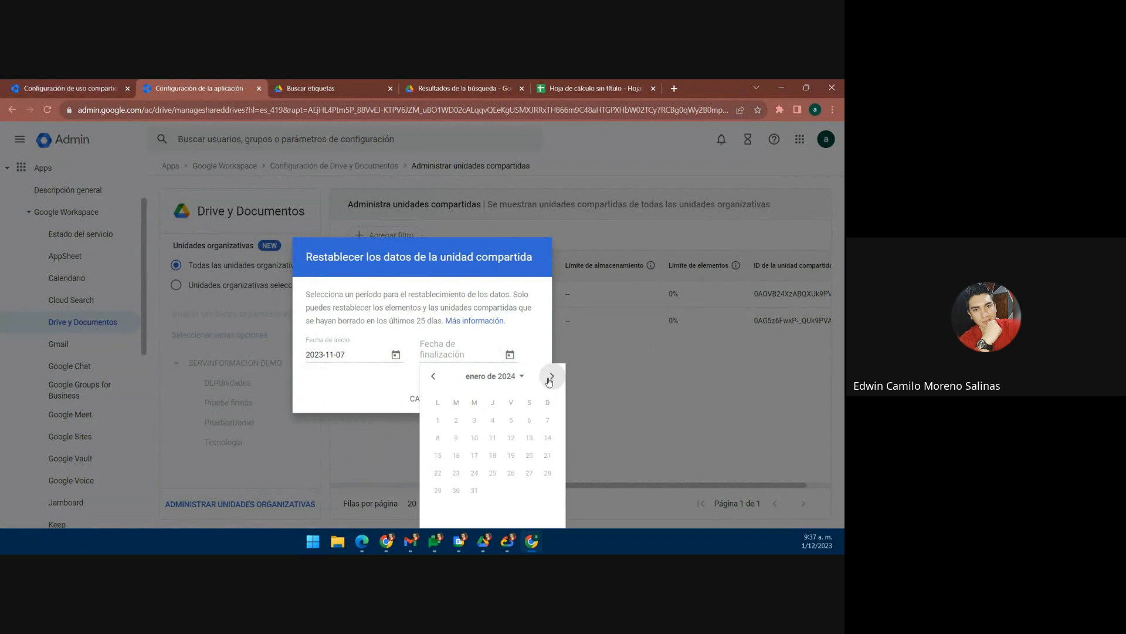
{"action": "left_click", "coordinate": [433, 377]}
{"action": "left_click", "coordinate": [511, 420]}
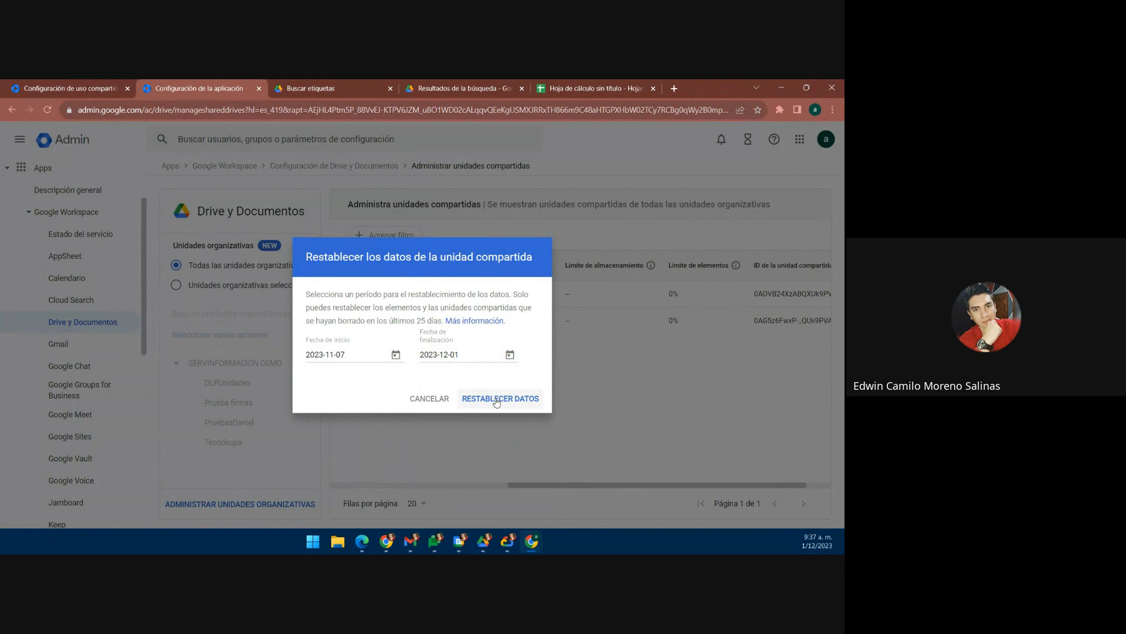
{"action": "left_click", "coordinate": [430, 400]}
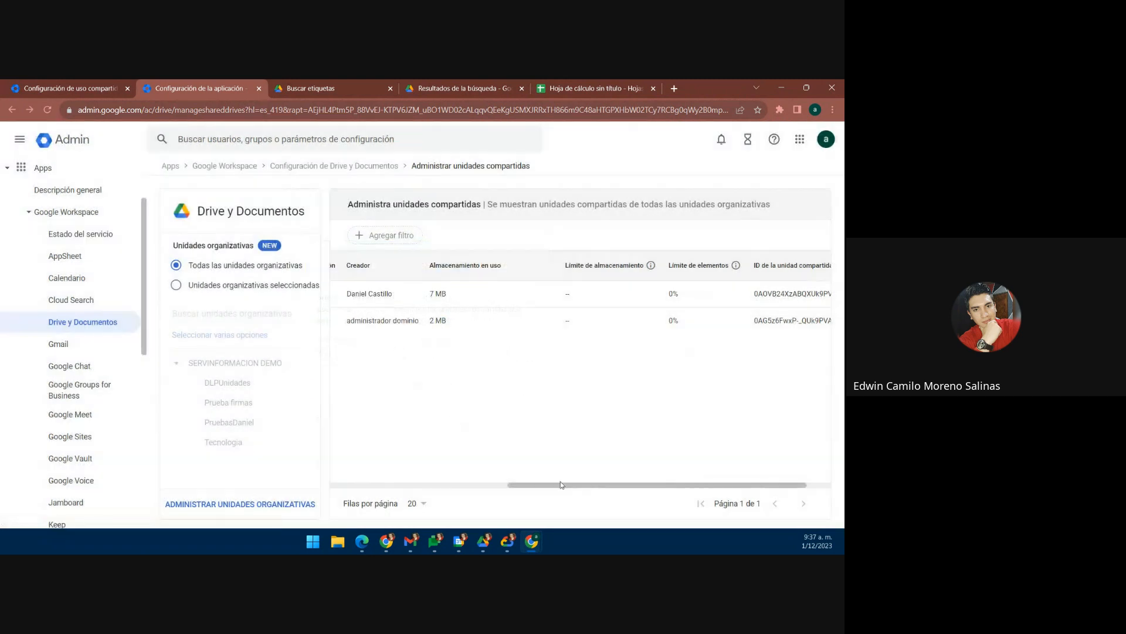
{"action": "left_click_drag", "start_coordinate": [561, 485], "coordinate": [352, 472]}
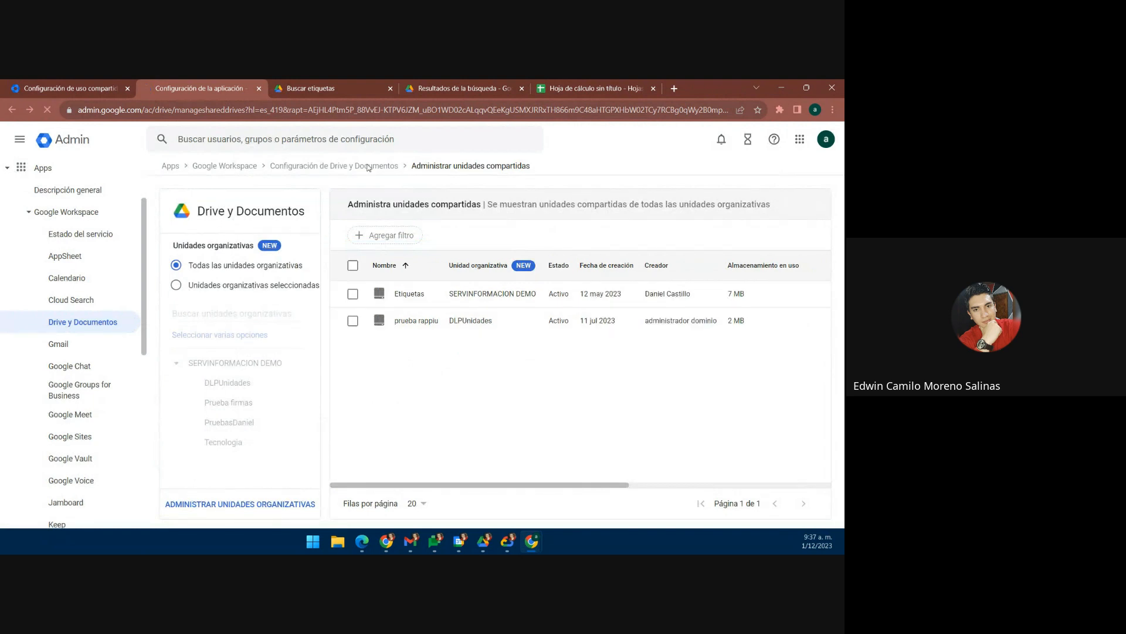
Step: Return to the Drive y Documentos settings and open the Transferir la propiedad setting
{"action": "left_click", "coordinate": [368, 167]}
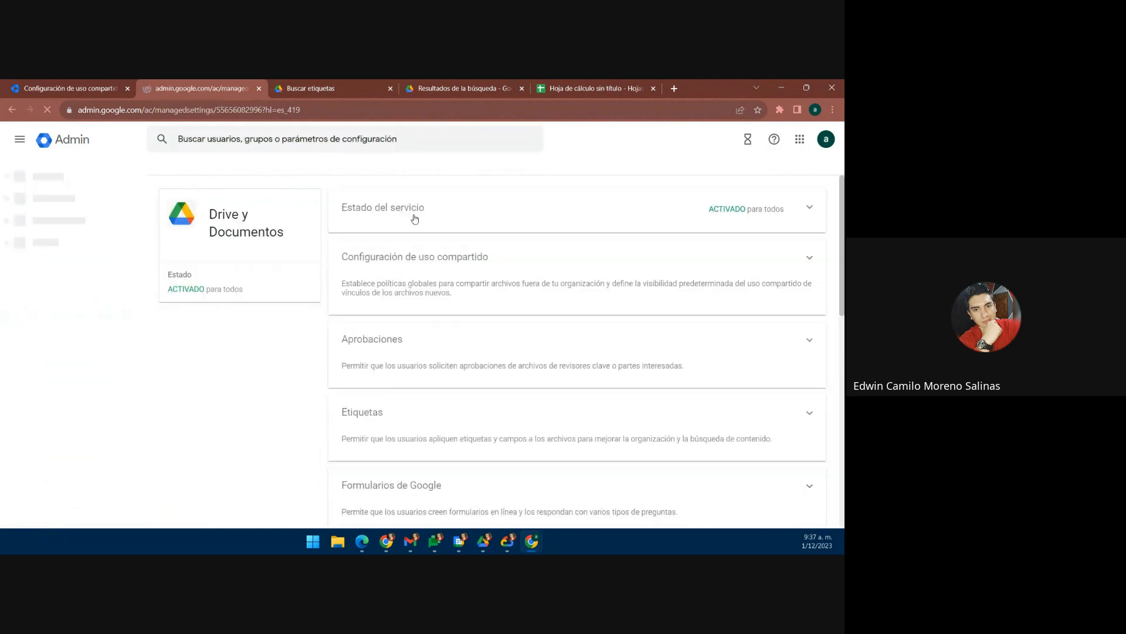
{"action": "scroll", "coordinate": [443, 344], "scroll_direction": "down", "scroll_amount": 2}
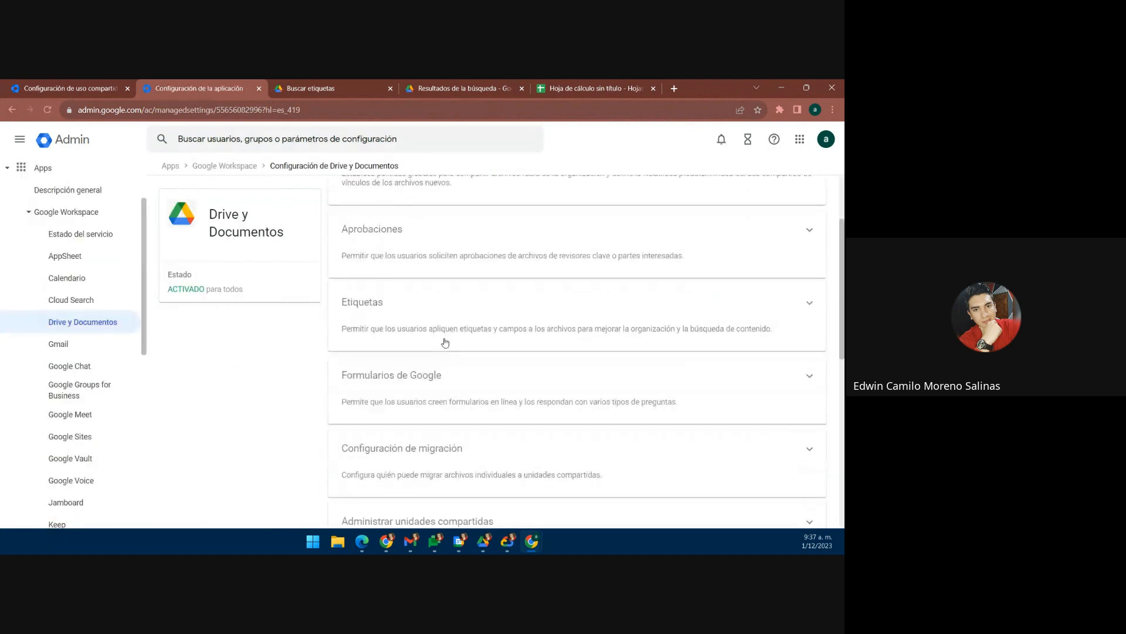
{"action": "scroll", "coordinate": [445, 342], "scroll_direction": "down", "scroll_amount": 3}
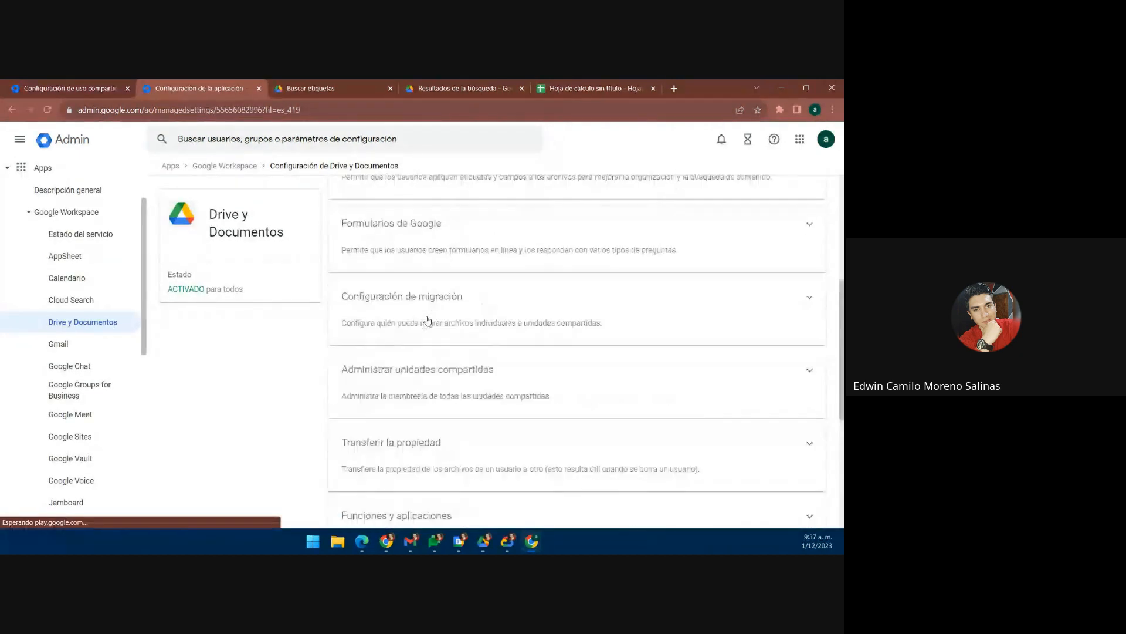
{"action": "scroll", "coordinate": [428, 321], "scroll_direction": "down", "scroll_amount": 2}
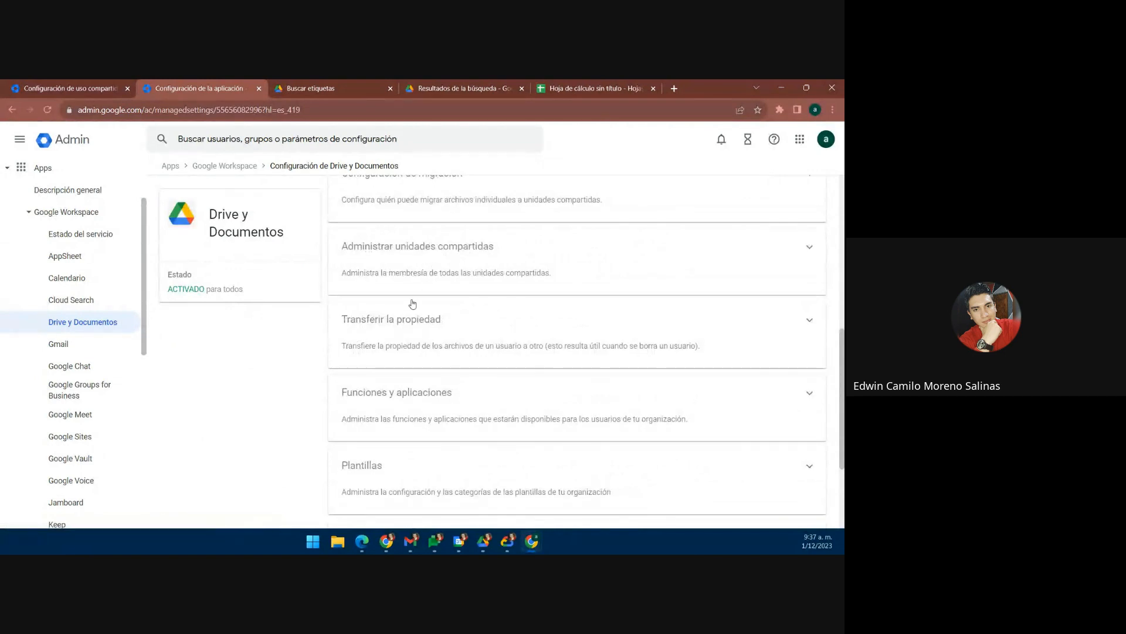
{"action": "left_click", "coordinate": [440, 338]}
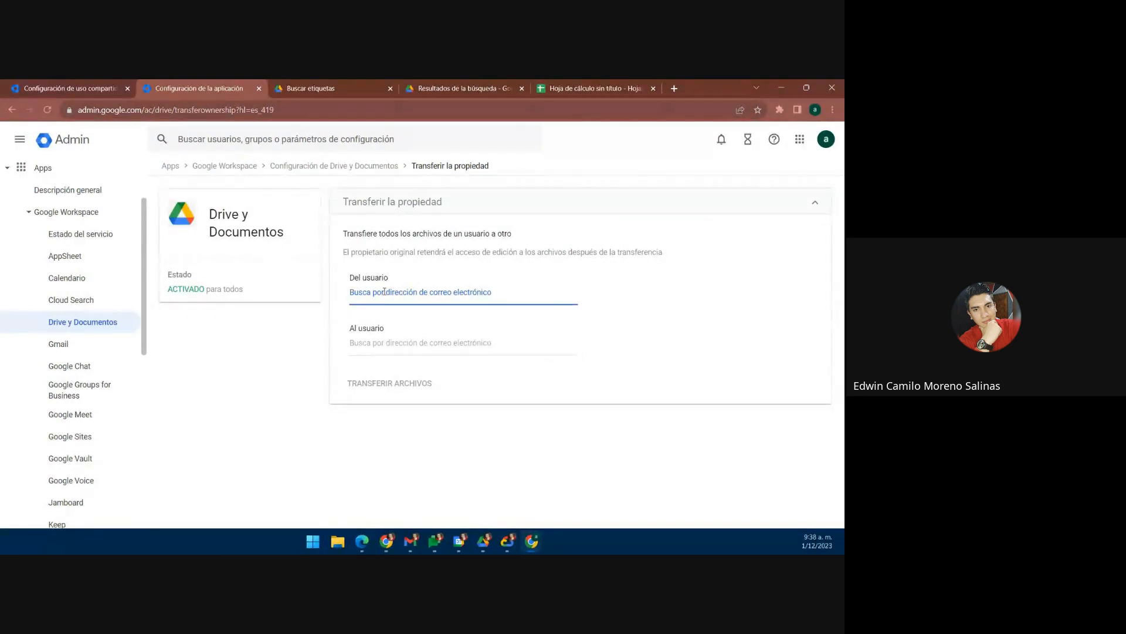
Step: Pick source and destination users from suggestions, then leave without transferring ownership
{"action": "left_click", "coordinate": [388, 350]}
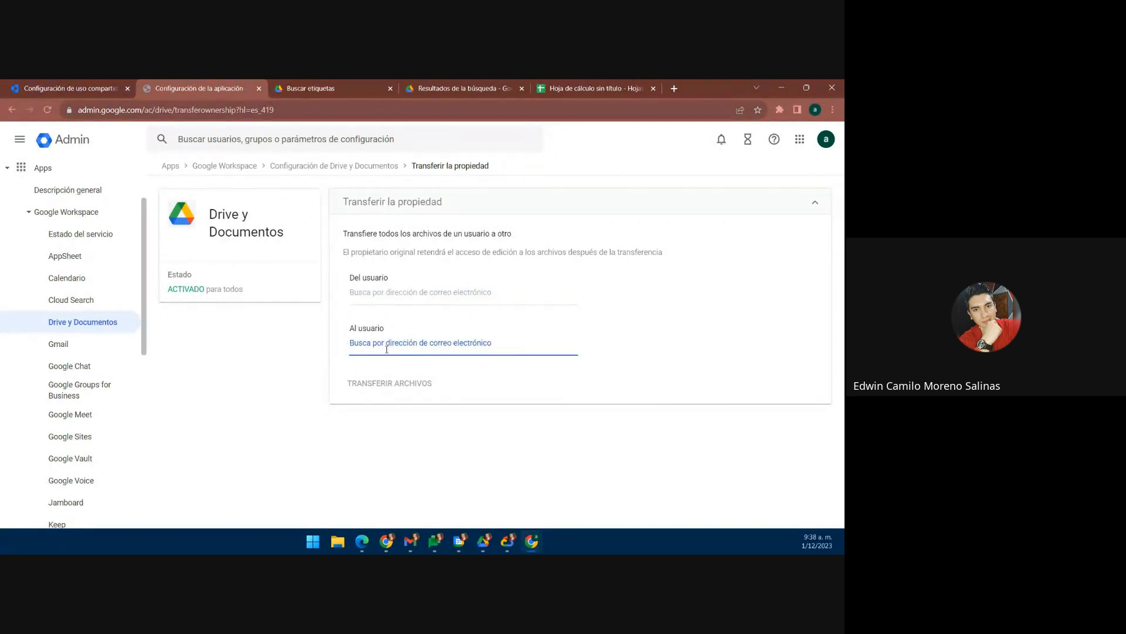
{"action": "left_click", "coordinate": [367, 293]}
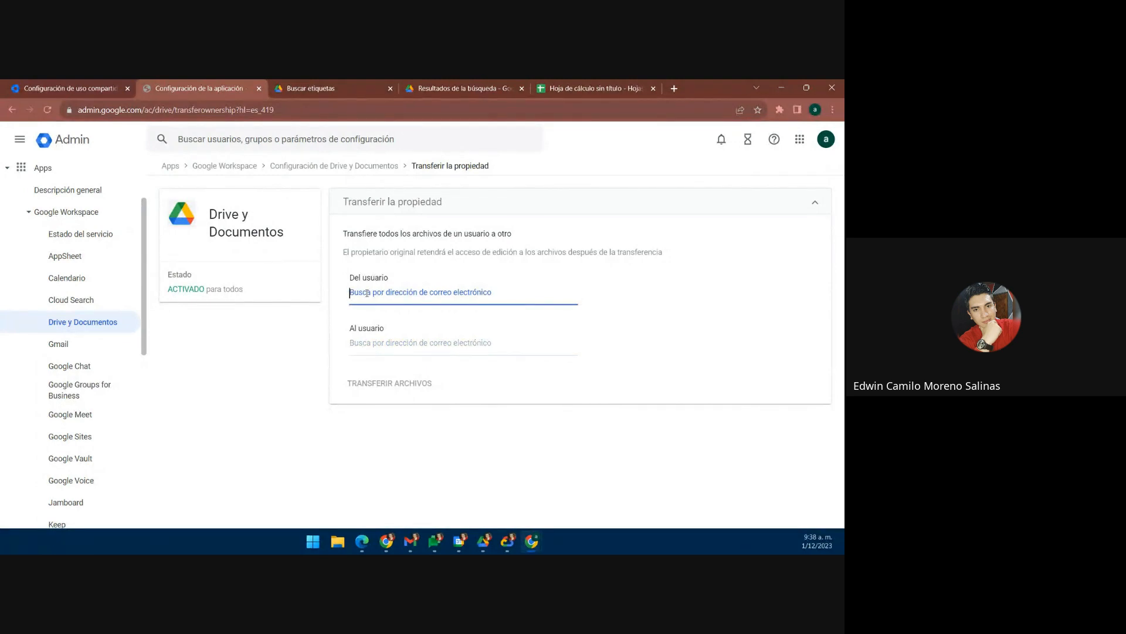
{"action": "type", "text": "den"}
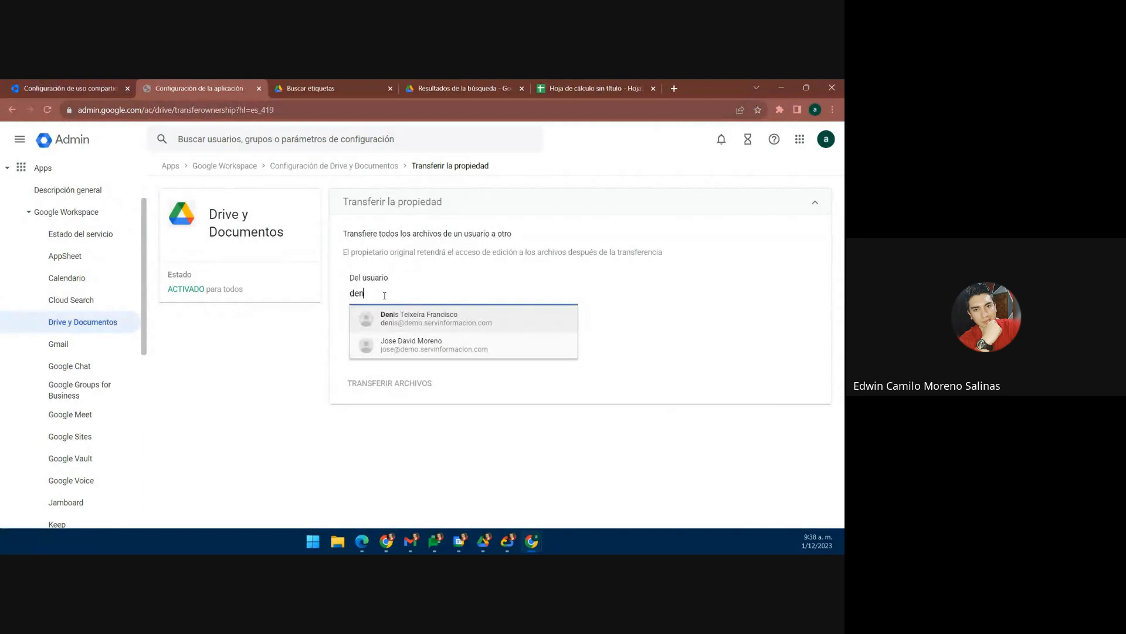
{"action": "left_click", "coordinate": [419, 326]}
{"action": "left_click", "coordinate": [399, 343]}
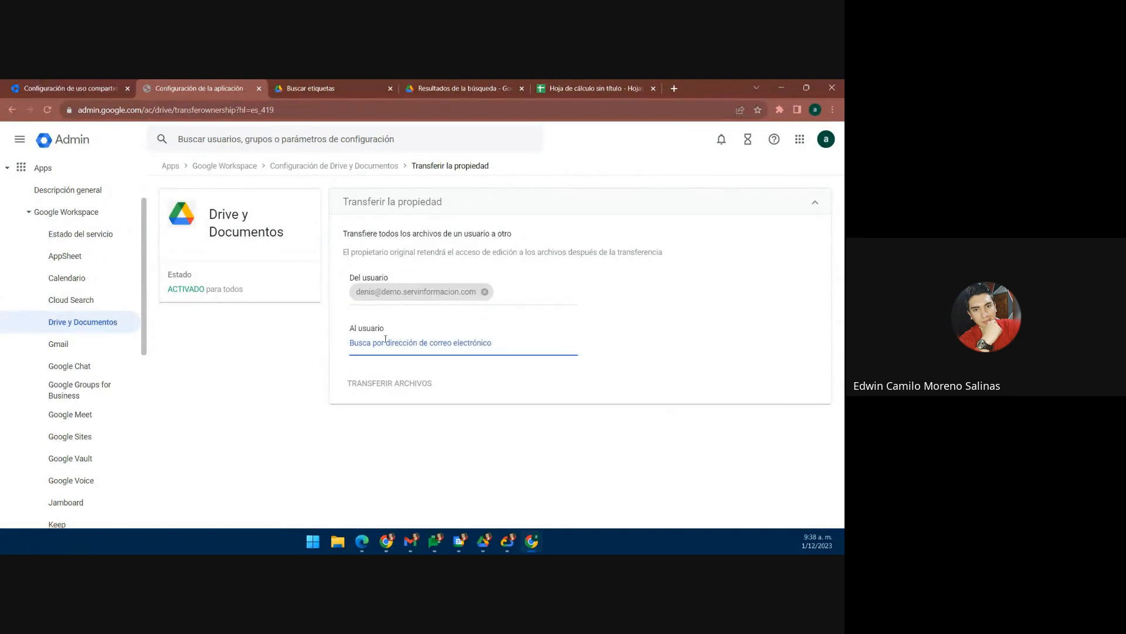
{"action": "type", "text": "edw"}
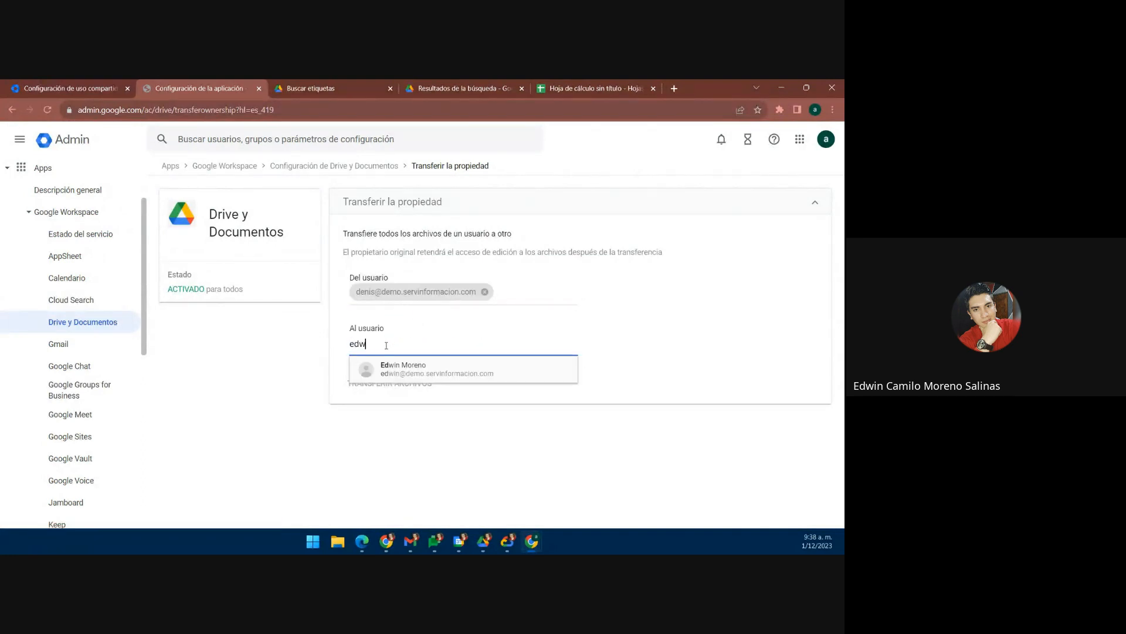
{"action": "left_click", "coordinate": [402, 373]}
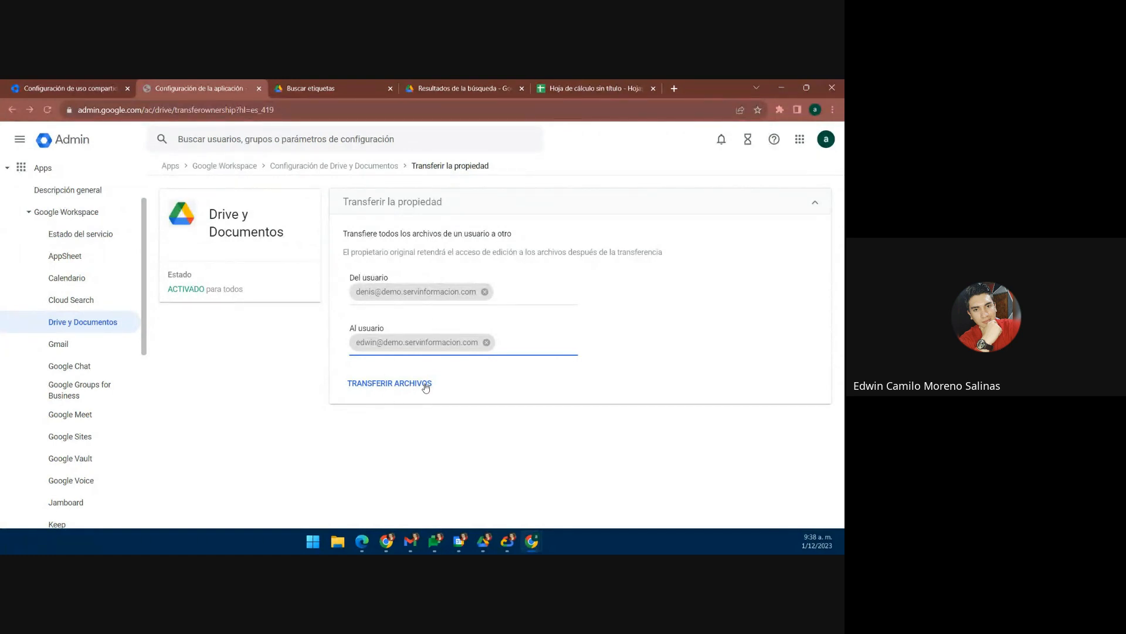
{"action": "left_click", "coordinate": [338, 168]}
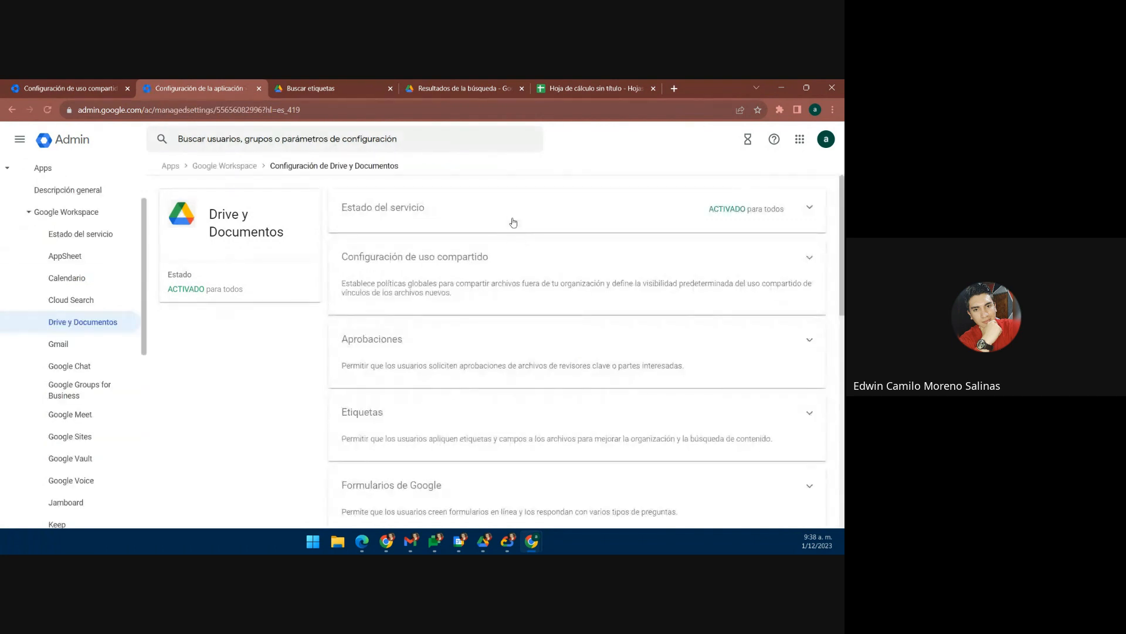
Step: Scroll through the Drive y Documentos setting cards to review them
{"action": "scroll", "coordinate": [565, 318], "scroll_direction": "down", "scroll_amount": 3}
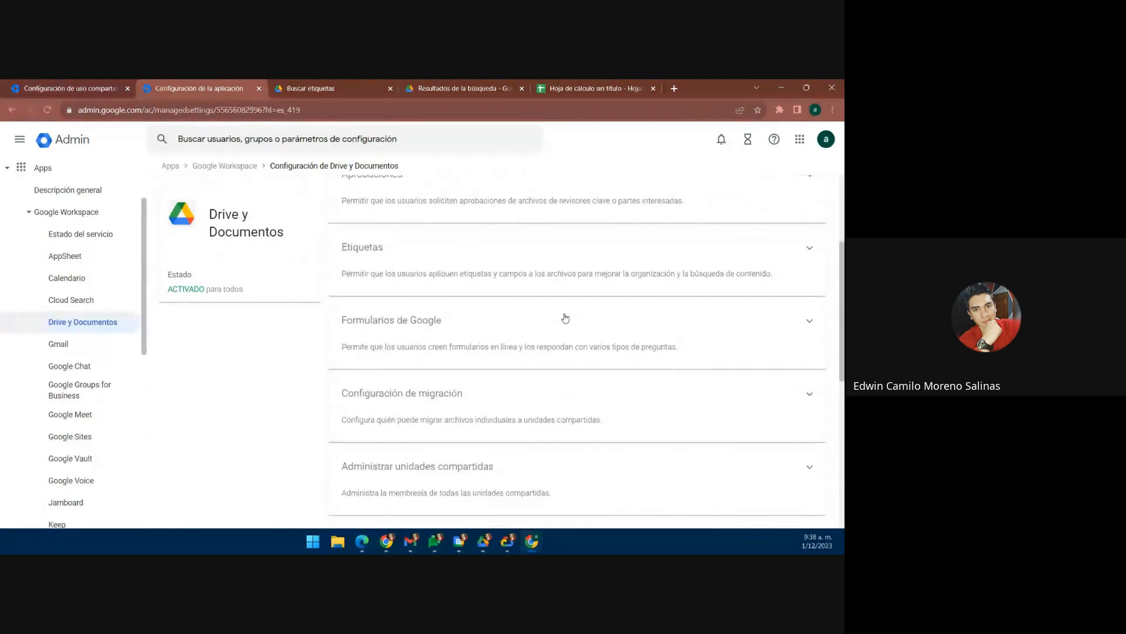
{"action": "scroll", "coordinate": [565, 318], "scroll_direction": "up", "scroll_amount": 3}
{"action": "scroll", "coordinate": [563, 317], "scroll_direction": "down", "scroll_amount": 2}
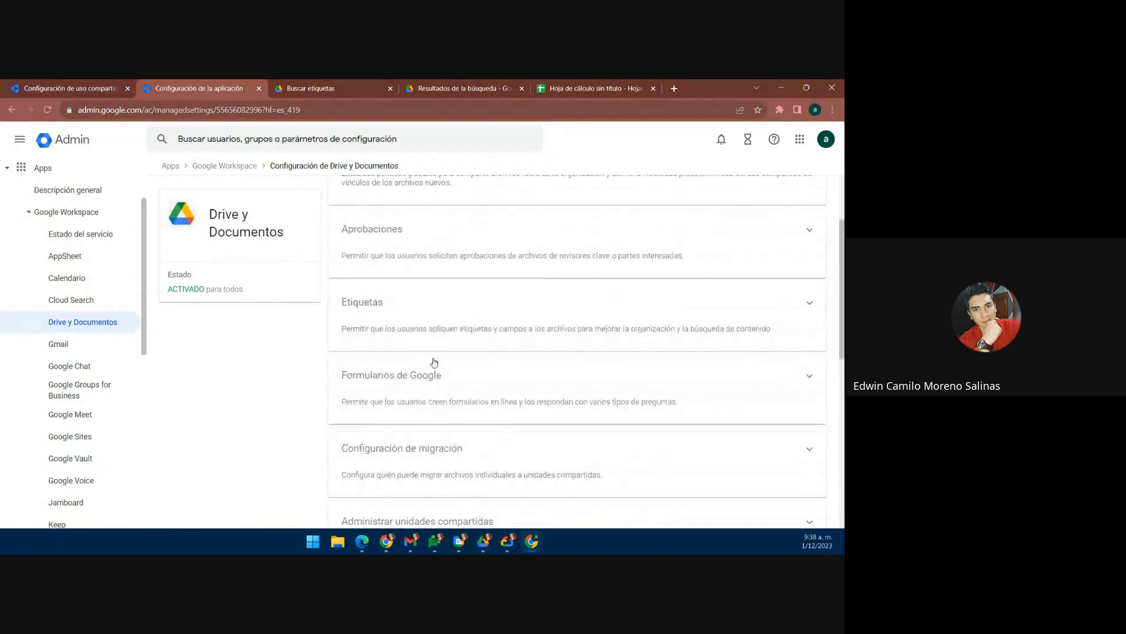
{"action": "scroll", "coordinate": [434, 362], "scroll_direction": "down", "scroll_amount": 4}
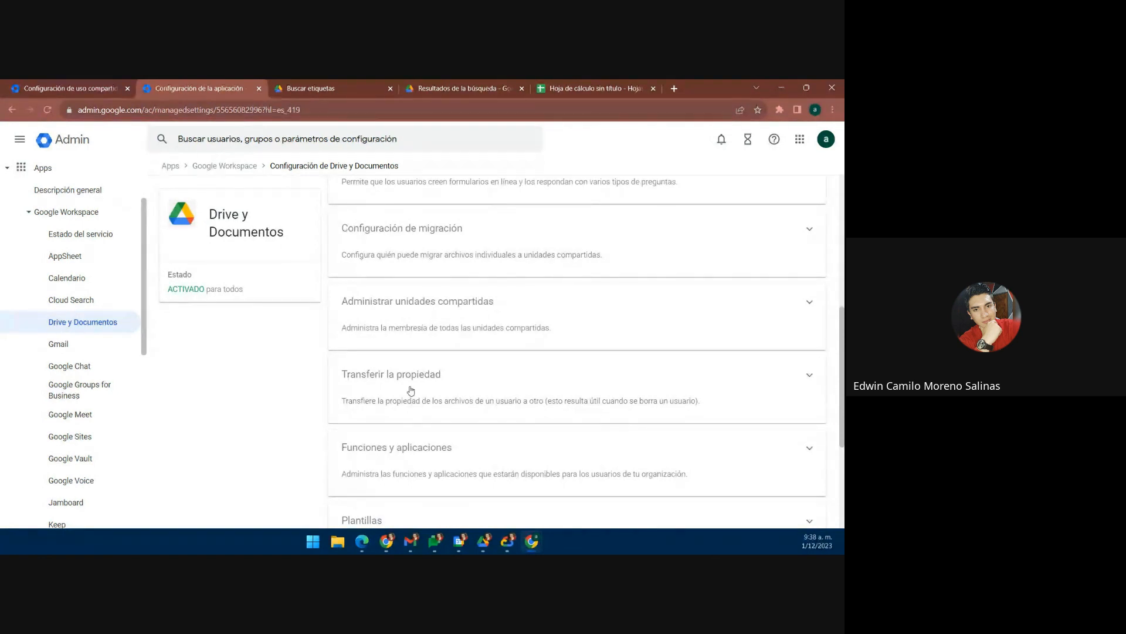
{"action": "scroll", "coordinate": [411, 390], "scroll_direction": "down", "scroll_amount": 1}
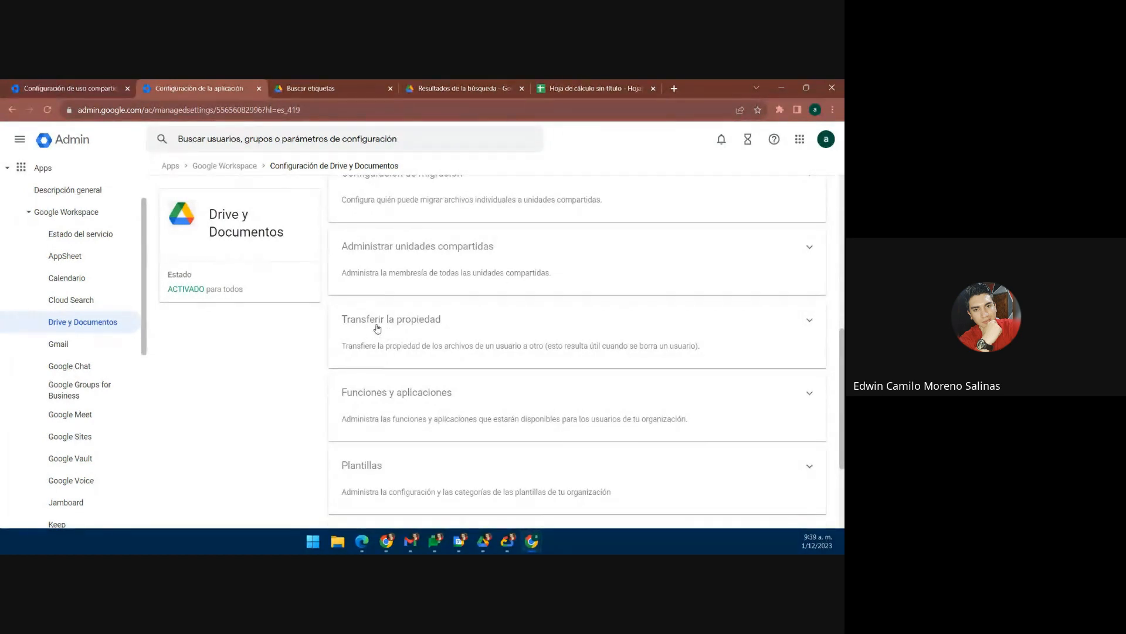
{"action": "scroll", "coordinate": [378, 328], "scroll_direction": "down", "scroll_amount": 2}
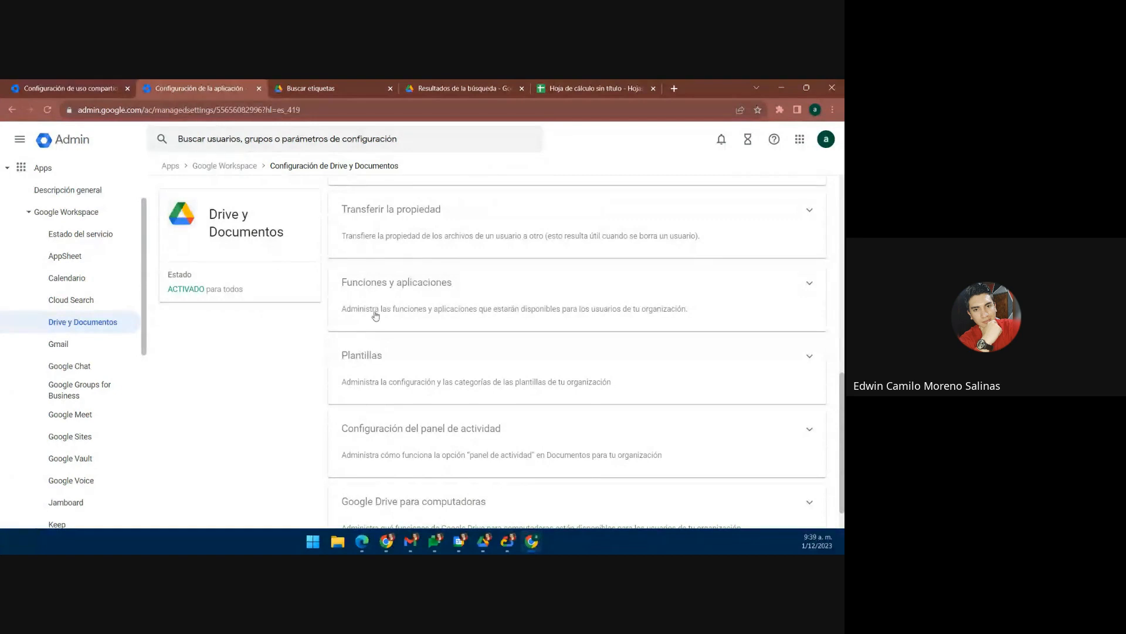
Step: Review Funciones y aplicaciones (Drive SDK and add-ons on, Connected Sheets delegation off), then return to Drive y Documentos
{"action": "left_click", "coordinate": [421, 300]}
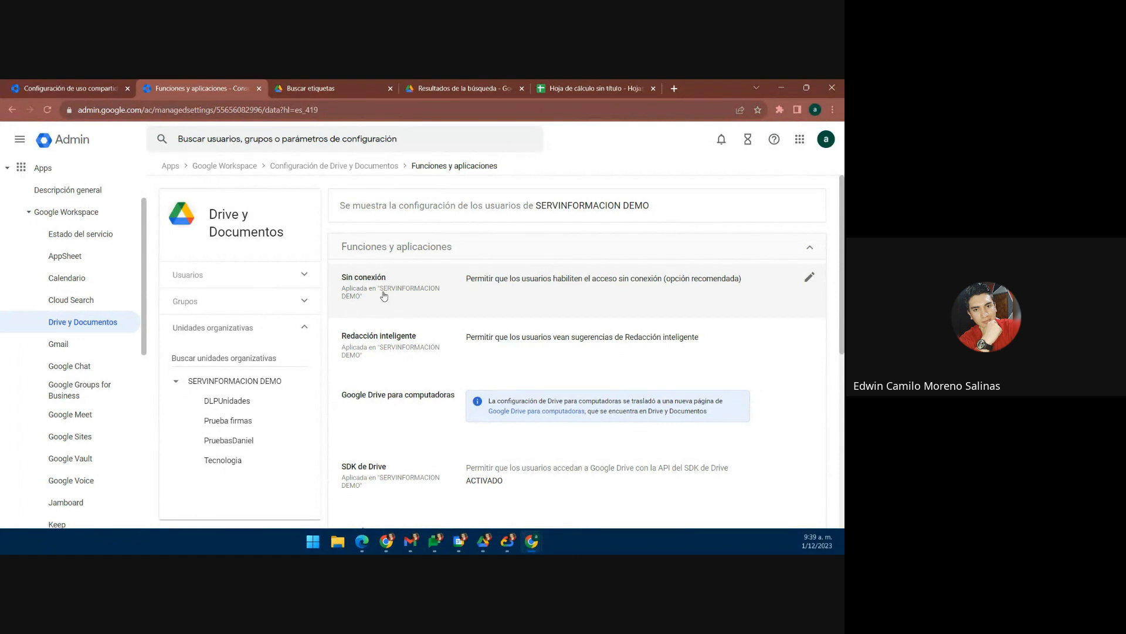
{"action": "scroll", "coordinate": [375, 302], "scroll_direction": "down", "scroll_amount": 1}
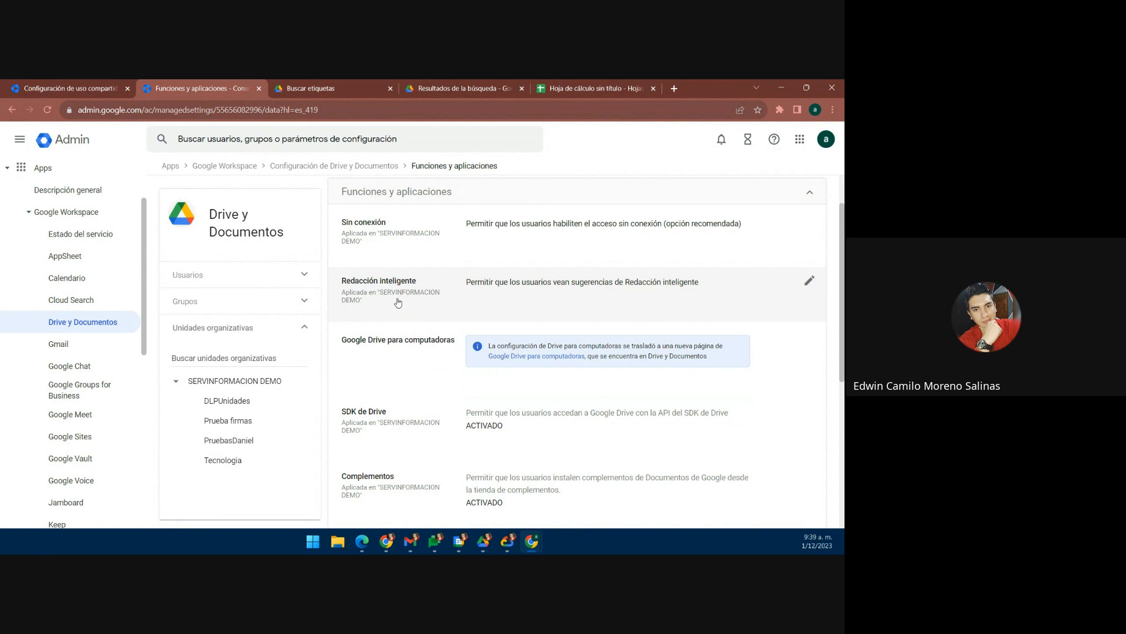
{"action": "scroll", "coordinate": [405, 308], "scroll_direction": "down", "scroll_amount": 1}
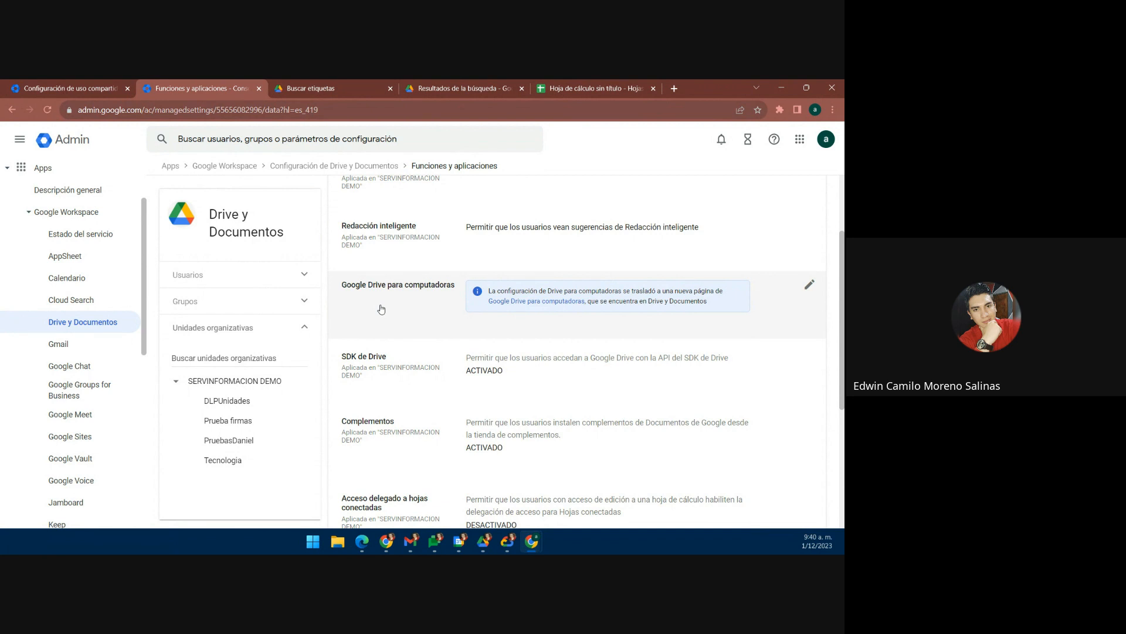
{"action": "scroll", "coordinate": [384, 311], "scroll_direction": "down", "scroll_amount": 1}
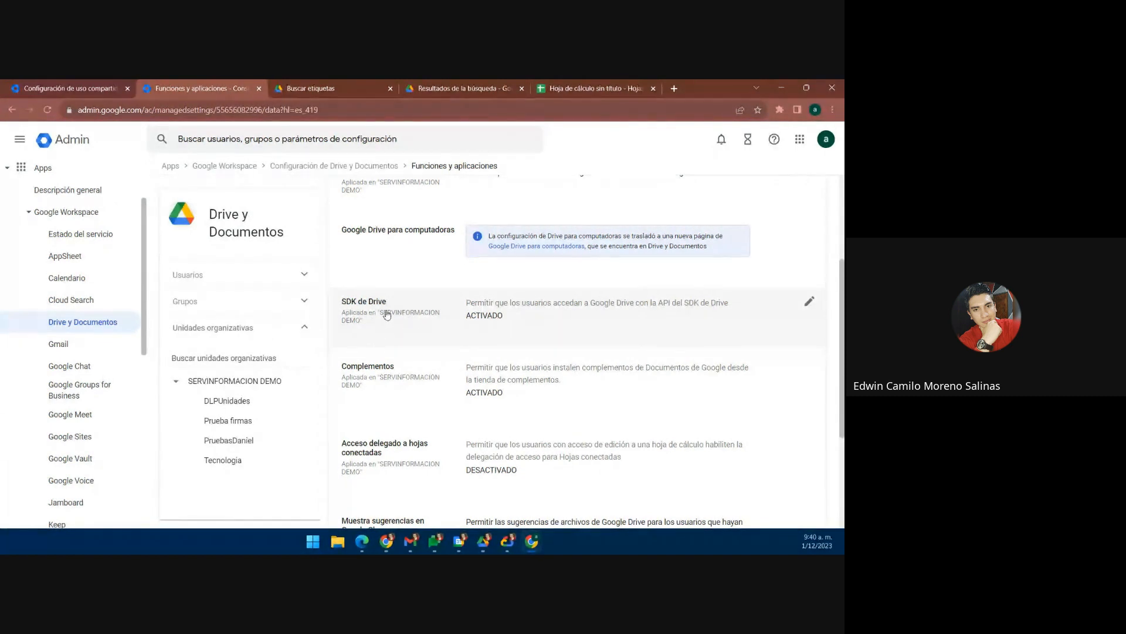
{"action": "scroll", "coordinate": [385, 315], "scroll_direction": "down", "scroll_amount": 1}
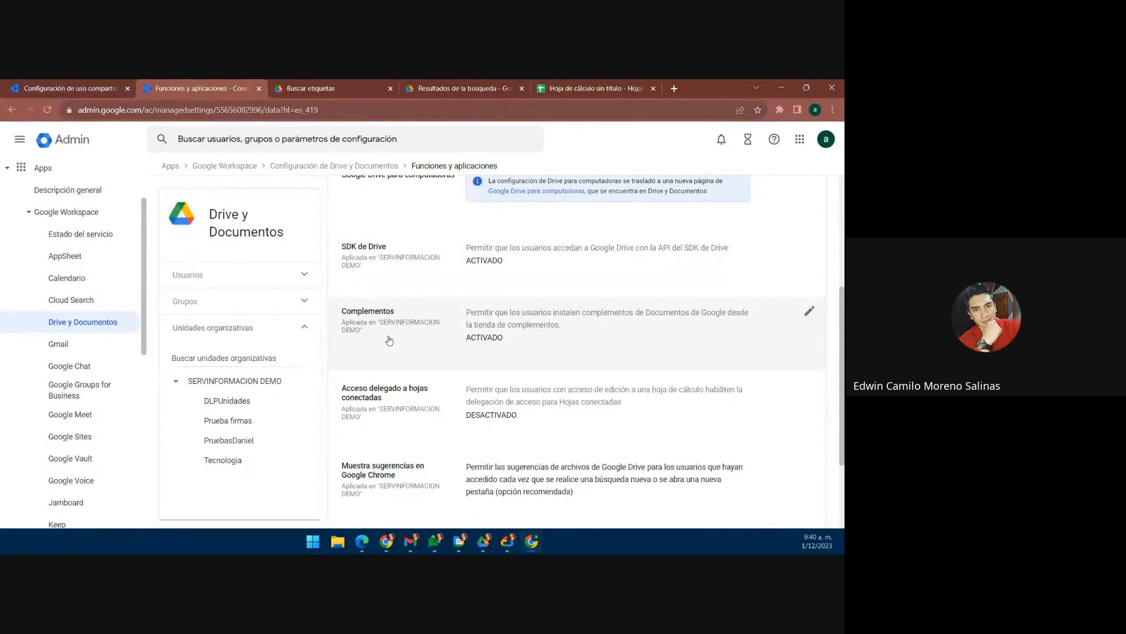
{"action": "scroll", "coordinate": [389, 341], "scroll_direction": "down", "scroll_amount": 1}
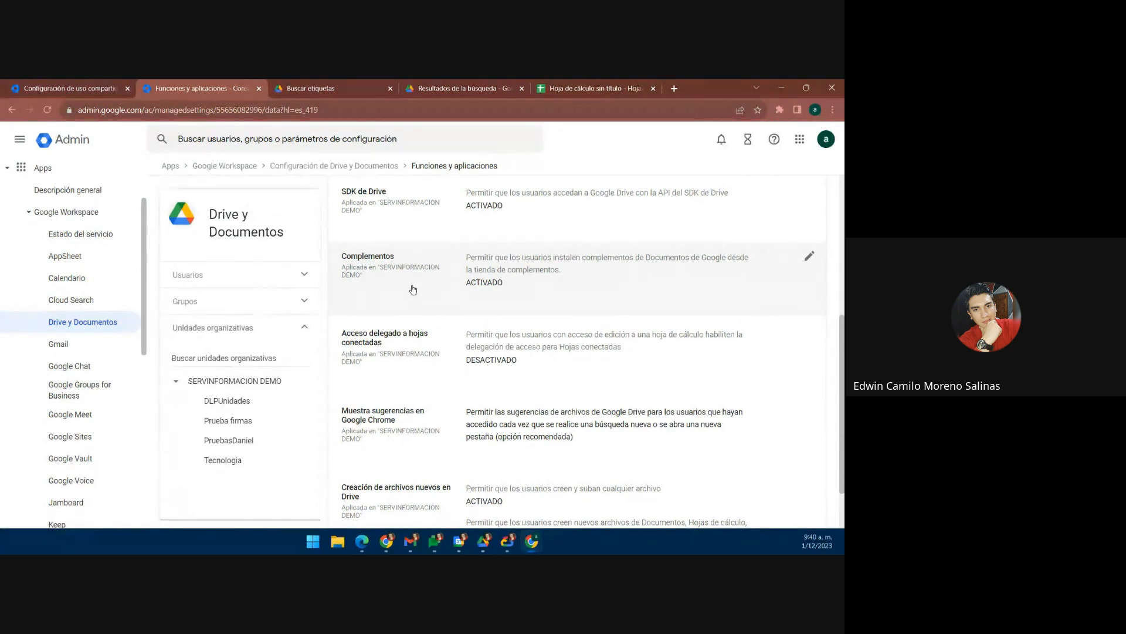
{"action": "scroll", "coordinate": [432, 284], "scroll_direction": "down", "scroll_amount": 1}
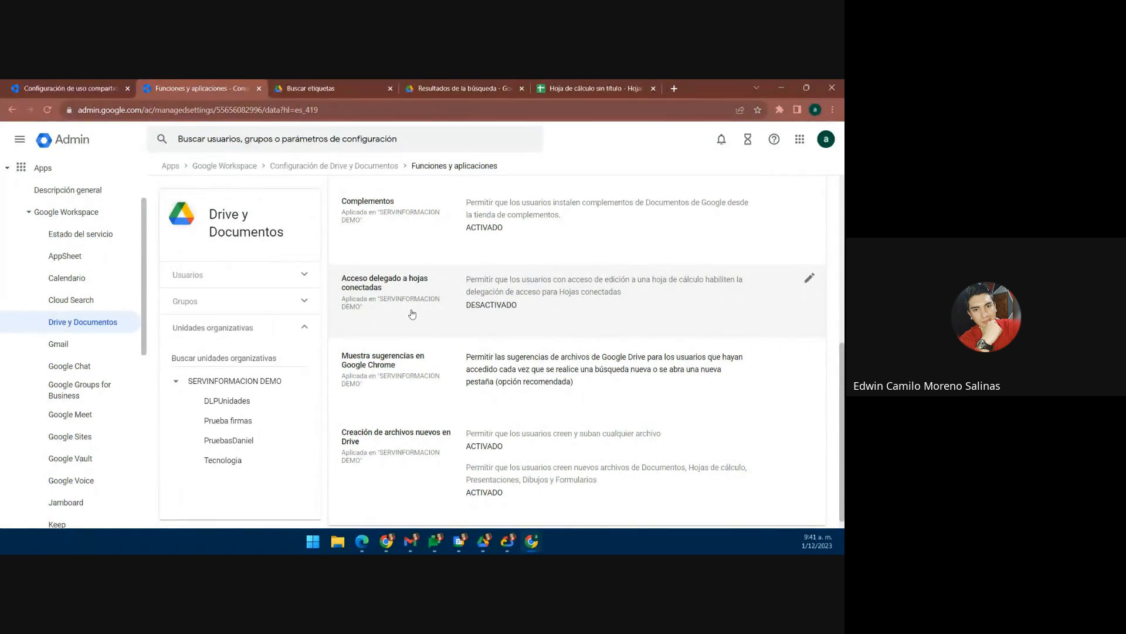
{"action": "scroll", "coordinate": [410, 317], "scroll_direction": "down", "scroll_amount": 1}
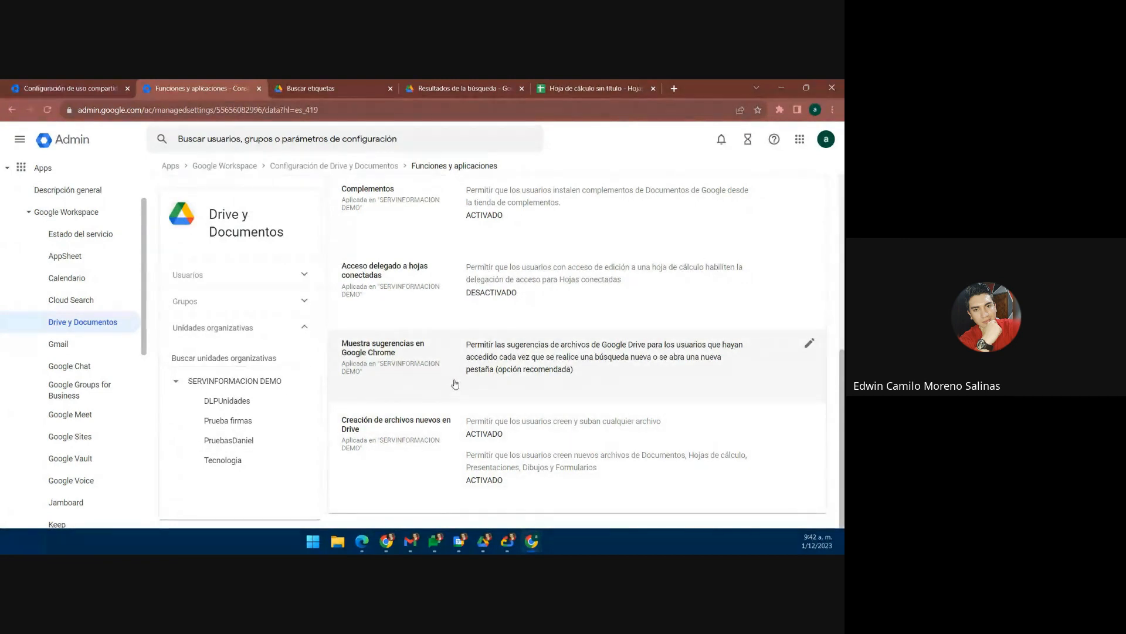
{"action": "scroll", "coordinate": [455, 384], "scroll_direction": "up", "scroll_amount": 6}
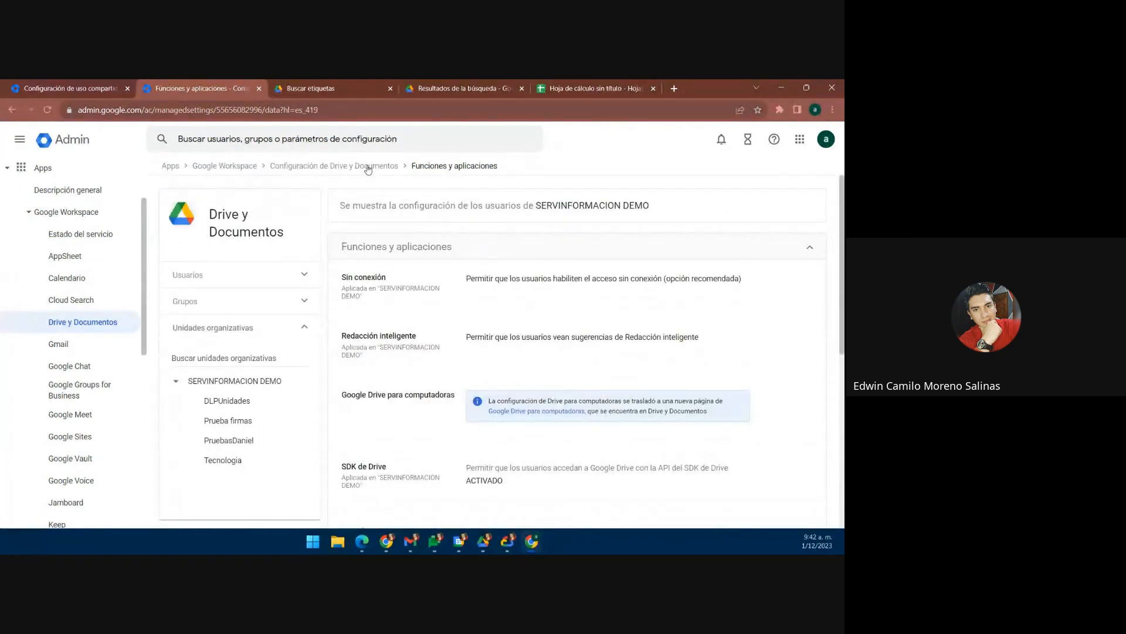
{"action": "left_click", "coordinate": [368, 166]}
{"action": "scroll", "coordinate": [475, 244], "scroll_direction": "down", "scroll_amount": 3}
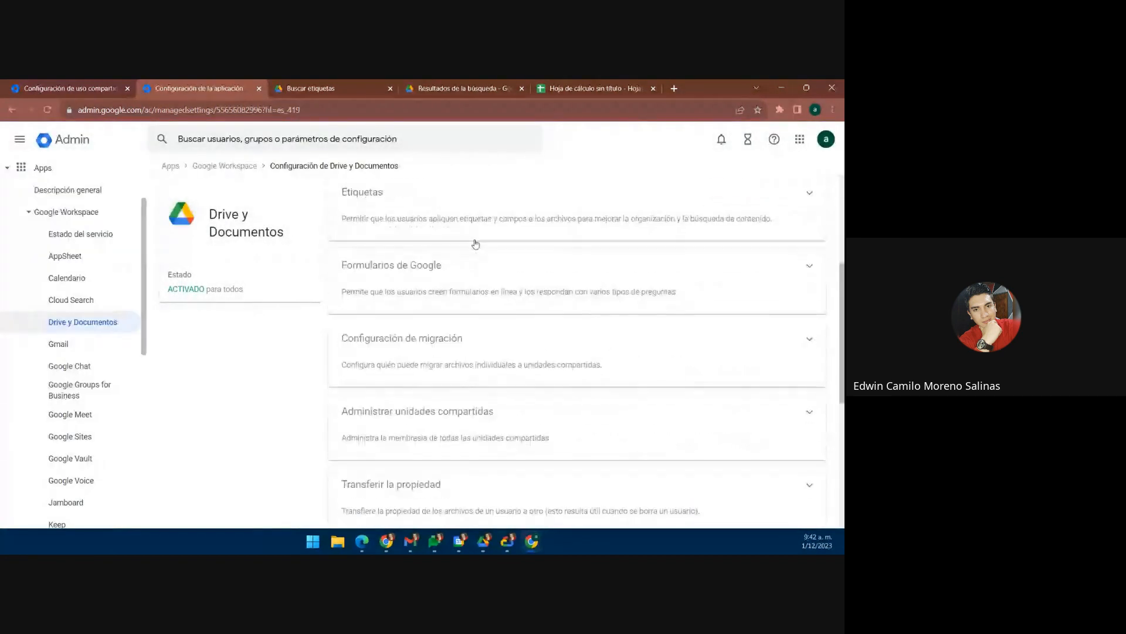
{"action": "scroll", "coordinate": [475, 244], "scroll_direction": "down", "scroll_amount": 5}
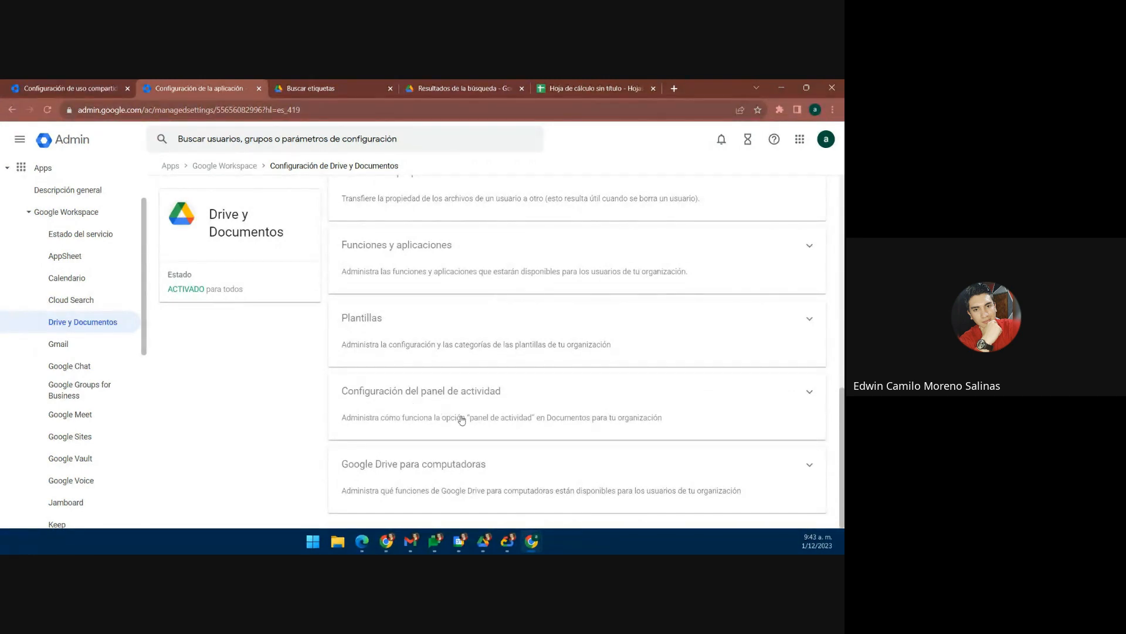
{"action": "left_click", "coordinate": [402, 412]}
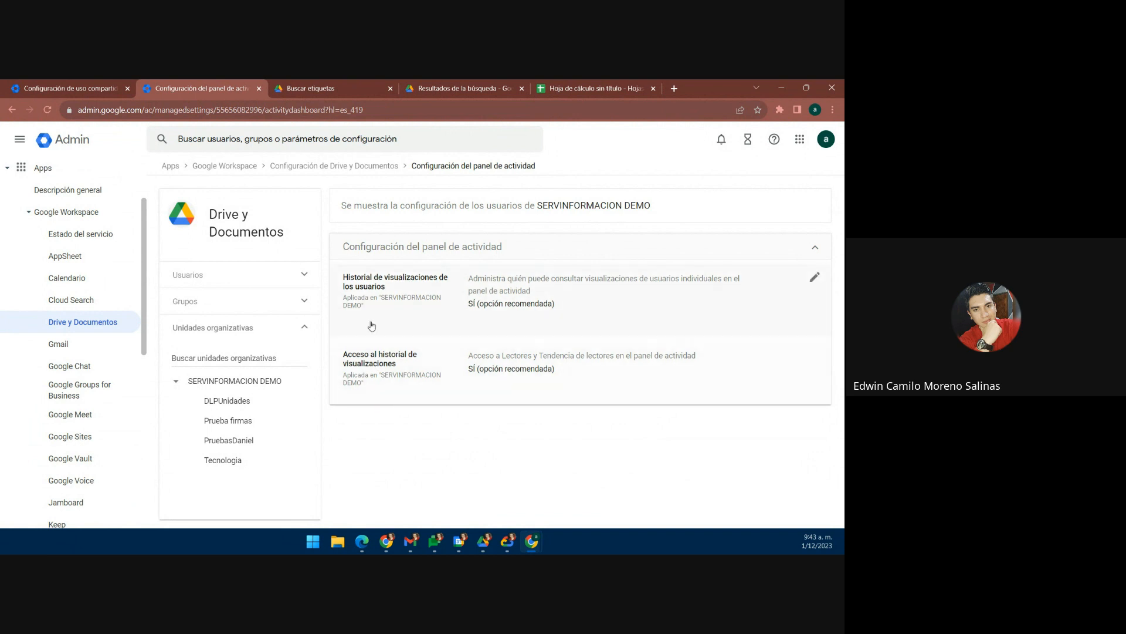
{"action": "left_click", "coordinate": [363, 167]}
{"action": "scroll", "coordinate": [446, 314], "scroll_direction": "down", "scroll_amount": 10}
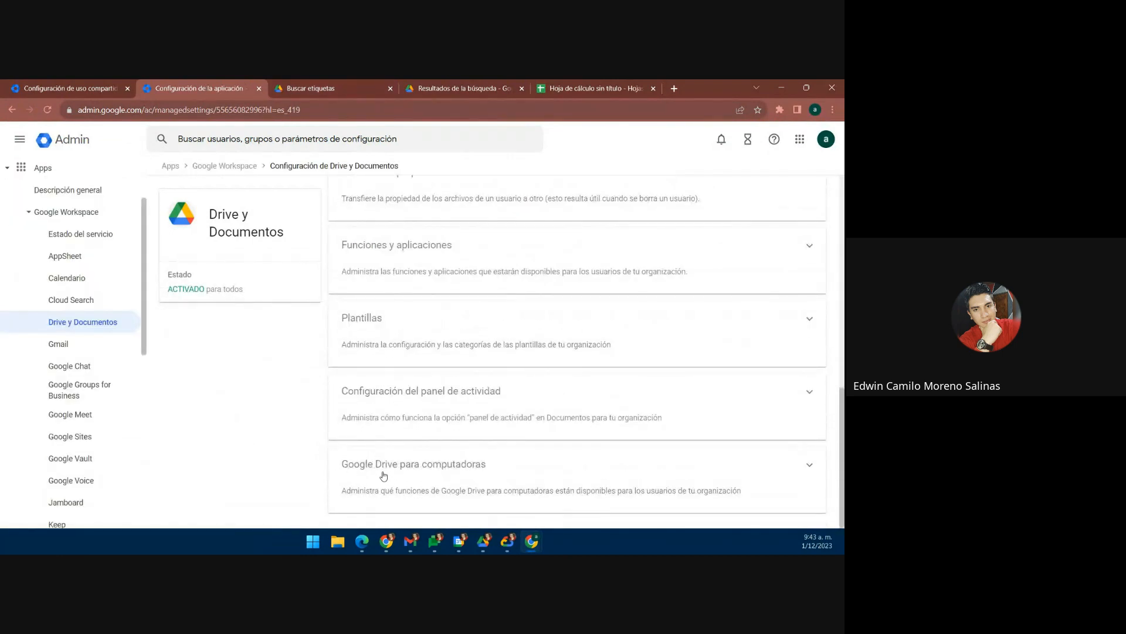
Step: Show the Google Drive para computadoras settings, with authorized-devices-only access DESACTIVADO
{"action": "left_click", "coordinate": [432, 482]}
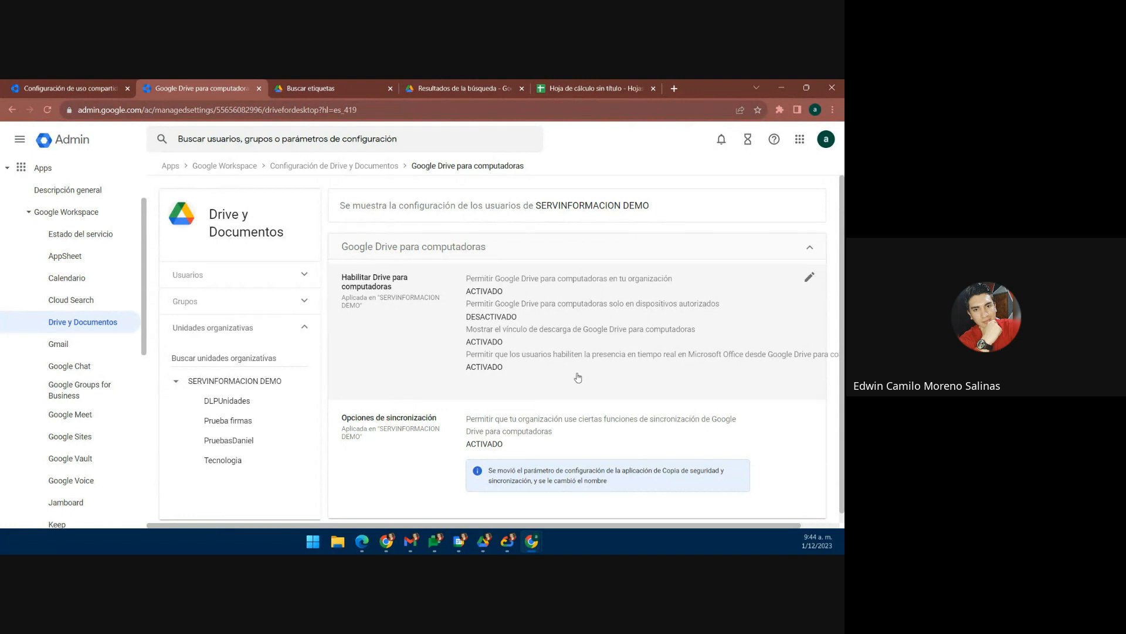
{"action": "scroll", "coordinate": [577, 377], "scroll_direction": "down", "scroll_amount": 1}
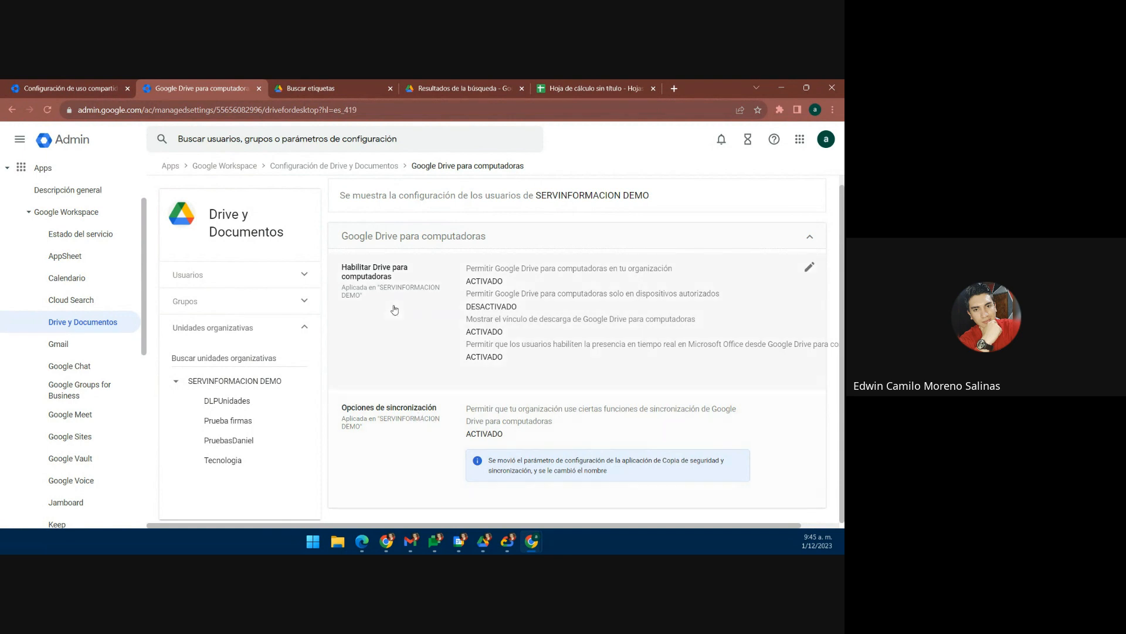
Step: Go back to the Configuración de Drive y Documentos overview and scroll down its cards
{"action": "left_click", "coordinate": [367, 166]}
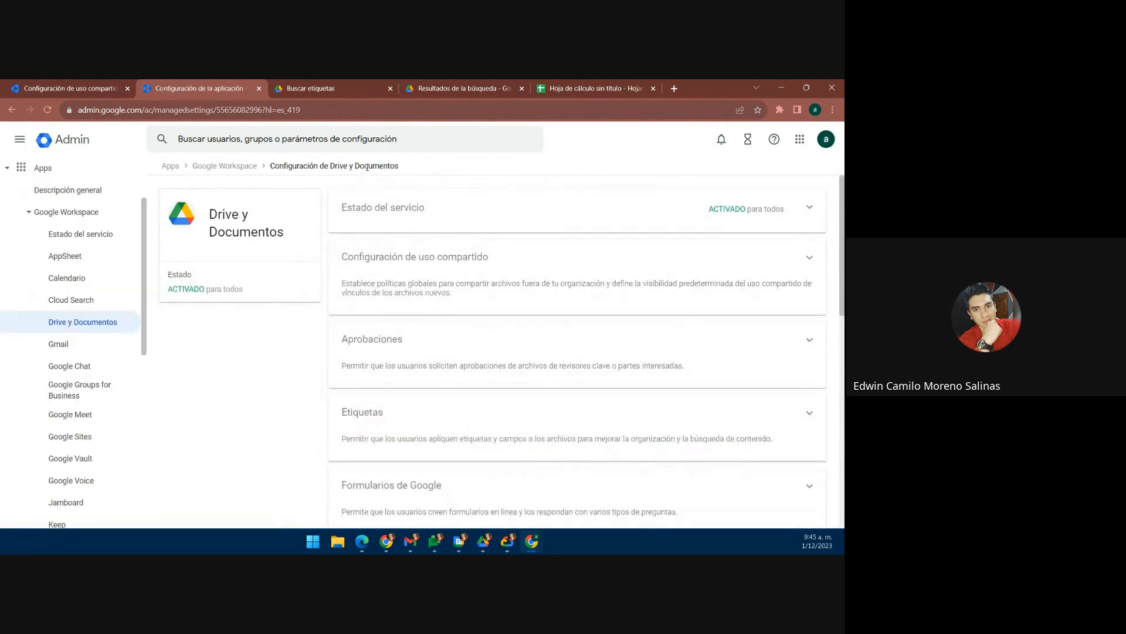
{"action": "scroll", "coordinate": [390, 358], "scroll_direction": "down", "scroll_amount": 10}
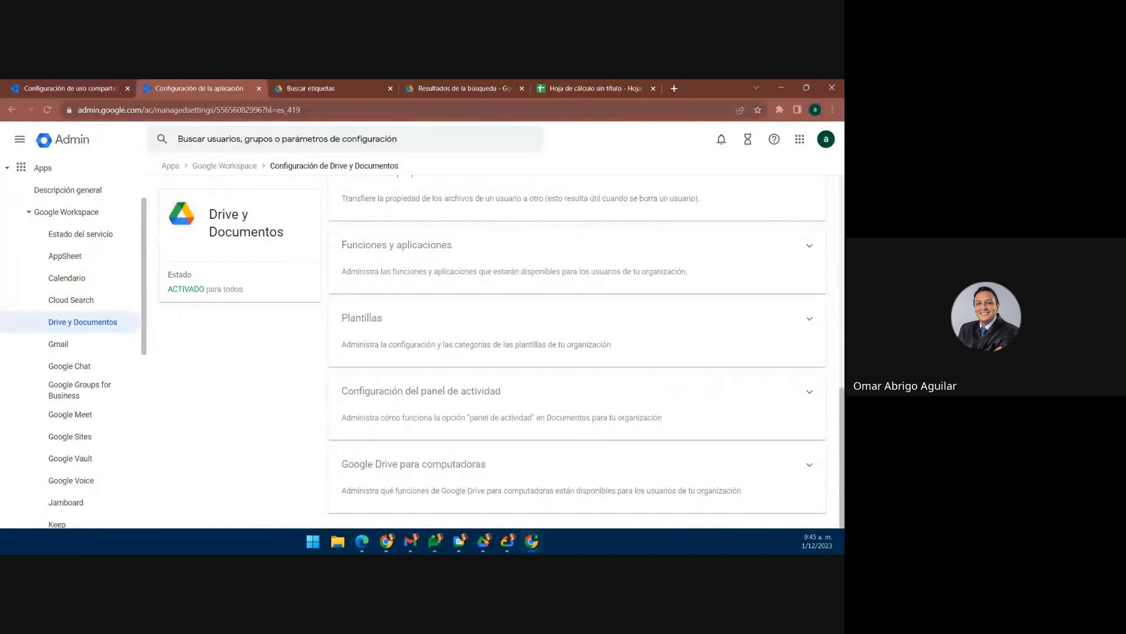
{"action": "key", "text": "alt+Tab"}
Step: Reopen the Google Drive para computadoras settings, showing Opciones de sincronización ACTIVADO
{"action": "left_click", "coordinate": [481, 478]}
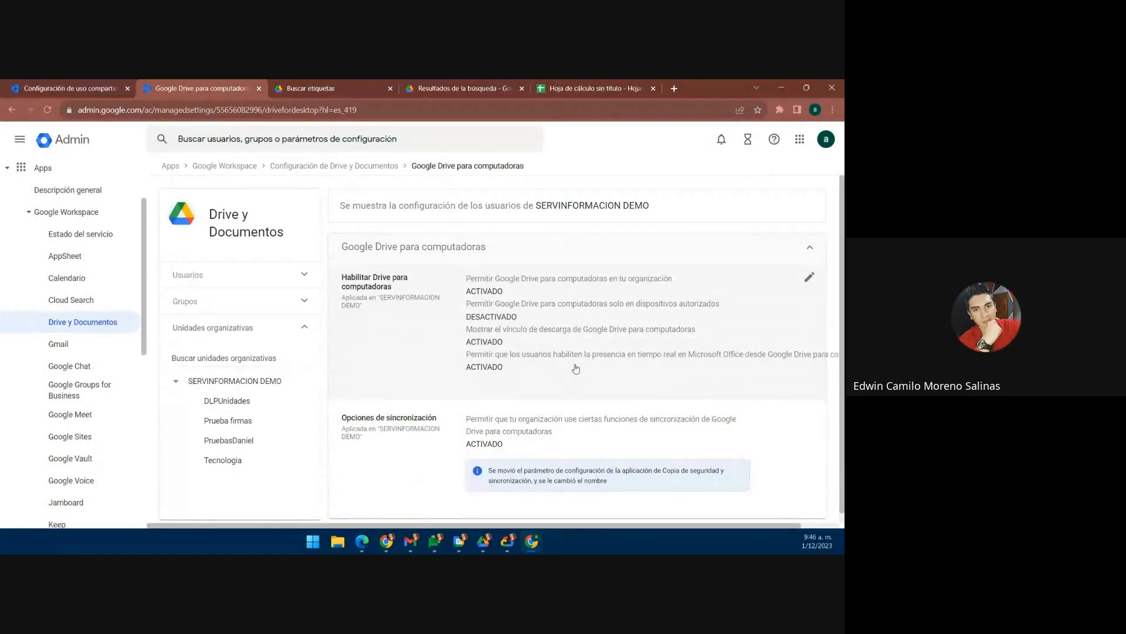
{"action": "scroll", "coordinate": [569, 365], "scroll_direction": "down", "scroll_amount": 1}
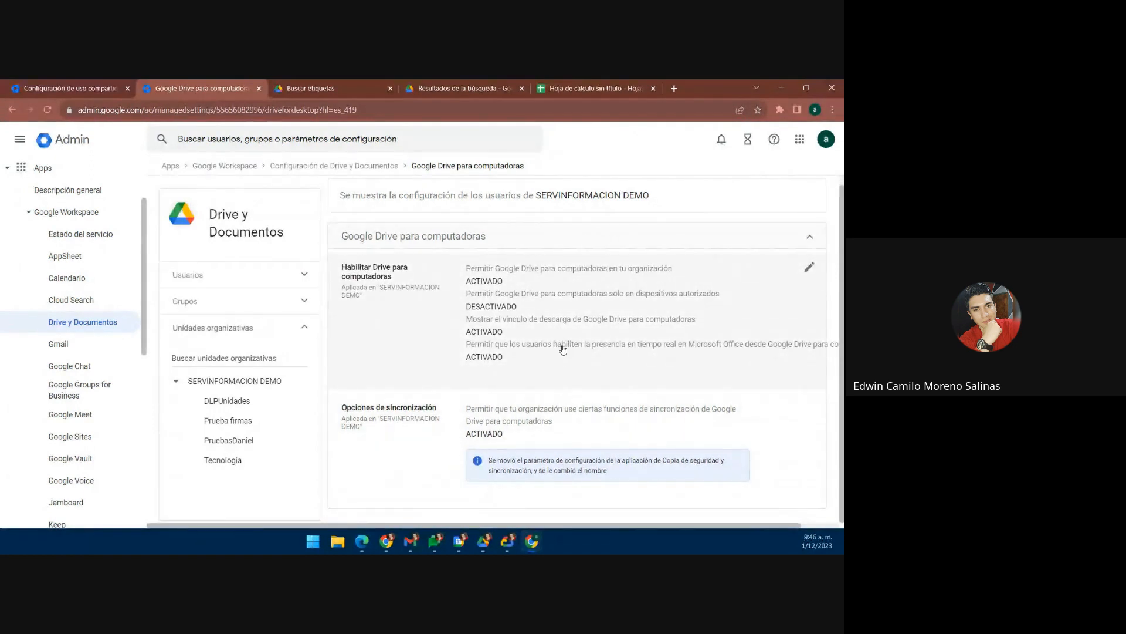
Step: Put the Habilitar Drive para computadoras options into edit mode to show their checkboxes
{"action": "left_click", "coordinate": [560, 354]}
{"action": "scroll", "coordinate": [451, 372], "scroll_direction": "down", "scroll_amount": 3}
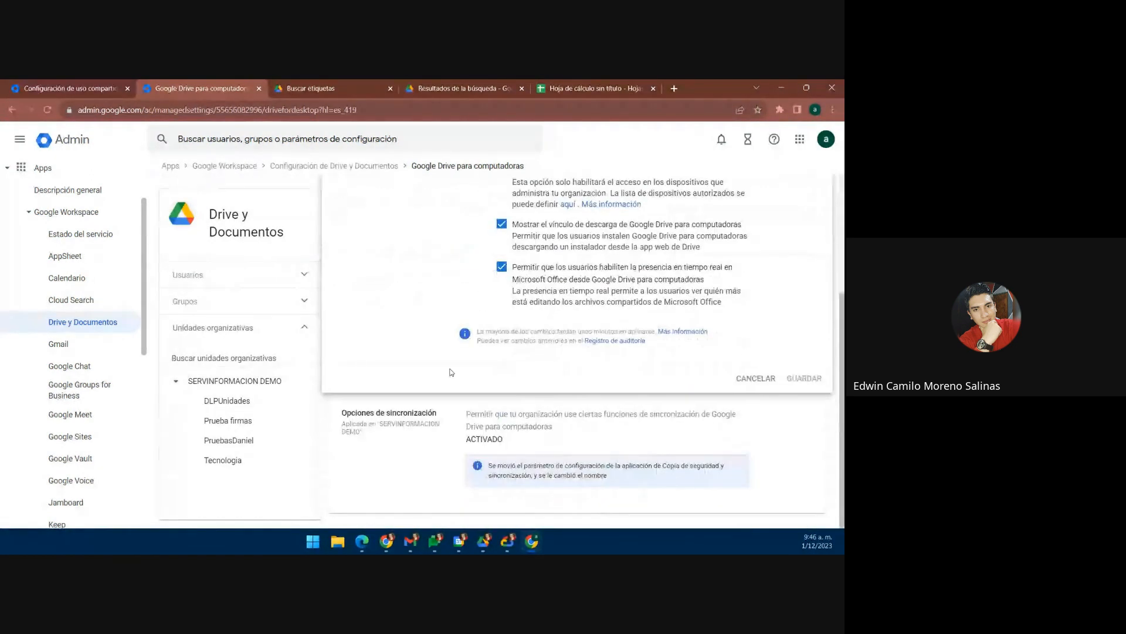
{"action": "scroll", "coordinate": [451, 372], "scroll_direction": "up", "scroll_amount": 2}
{"action": "scroll", "coordinate": [474, 325], "scroll_direction": "up", "scroll_amount": 1}
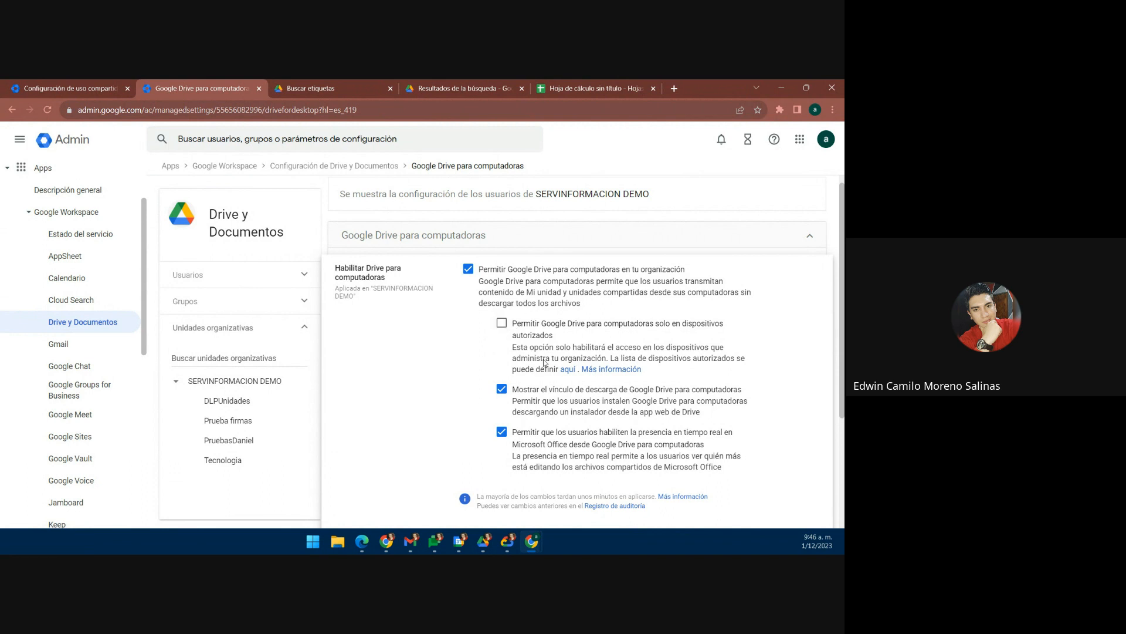
Step: Tick the authorized-devices-only option for Drive for desktop, then discard it with CANCELAR
{"action": "left_click", "coordinate": [502, 323]}
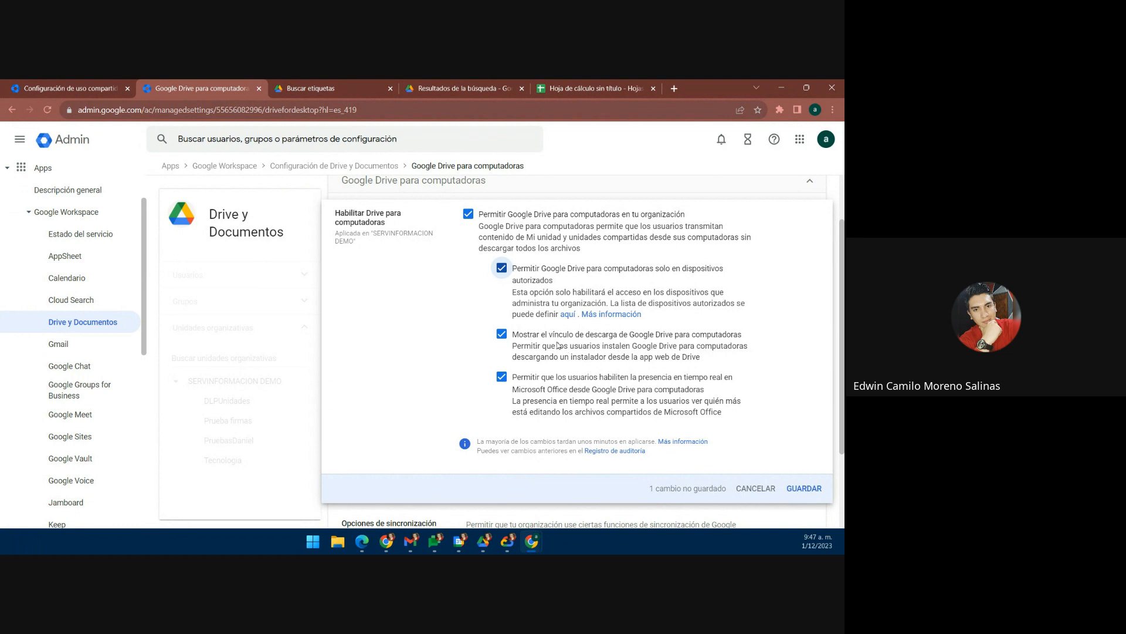
{"action": "scroll", "coordinate": [558, 345], "scroll_direction": "down", "scroll_amount": 1}
{"action": "scroll", "coordinate": [558, 345], "scroll_direction": "up", "scroll_amount": 1}
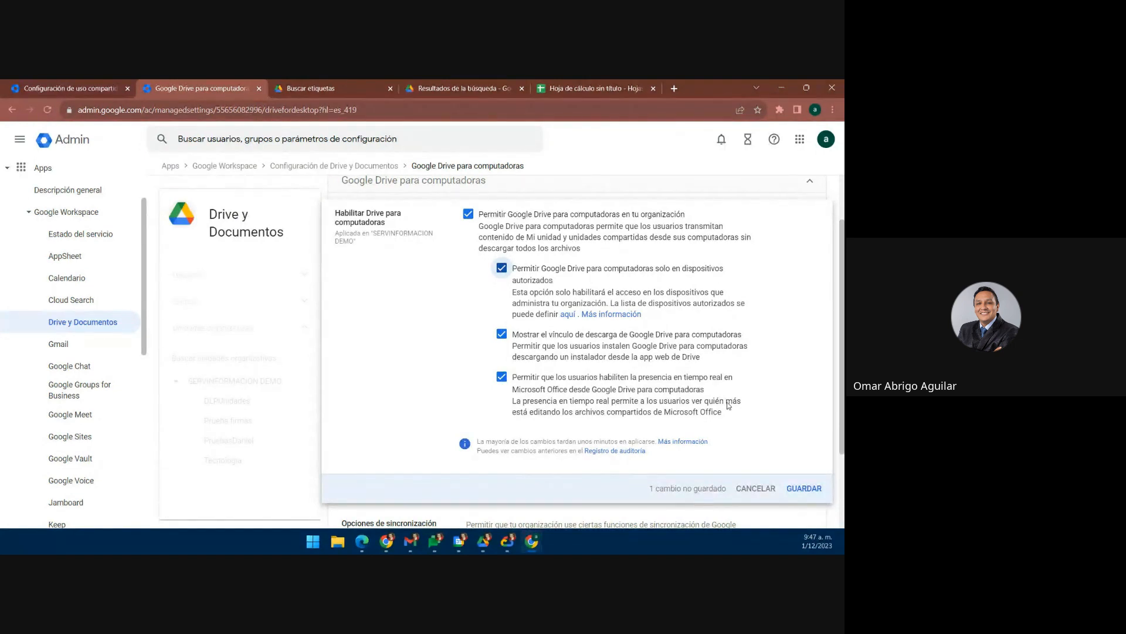
{"action": "scroll", "coordinate": [648, 358], "scroll_direction": "down", "scroll_amount": 2}
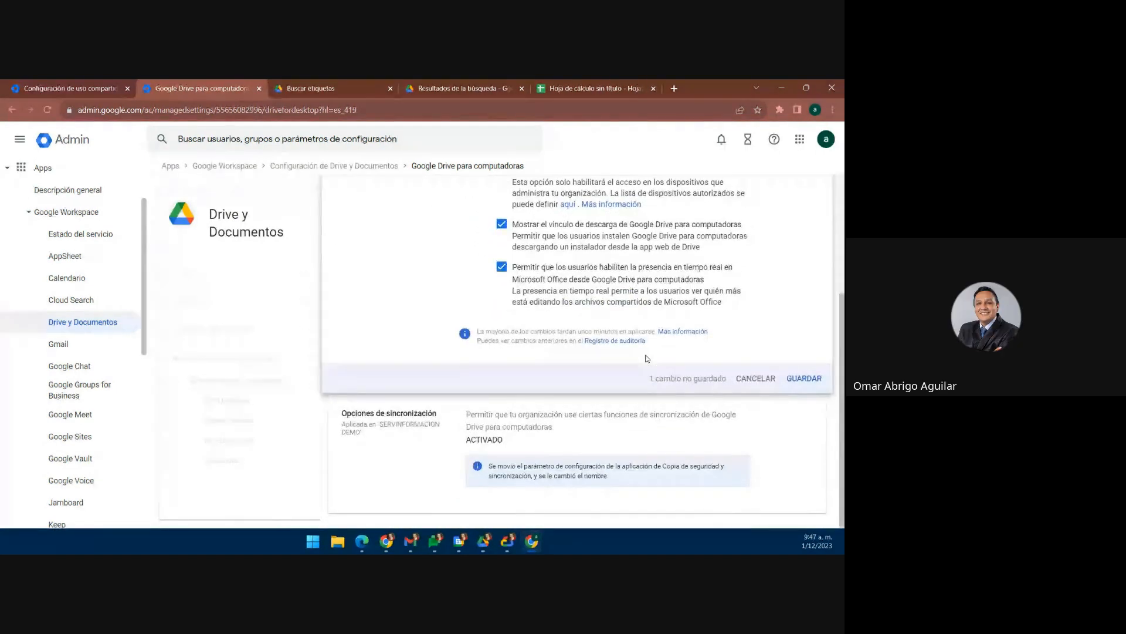
{"action": "scroll", "coordinate": [647, 358], "scroll_direction": "up", "scroll_amount": 1}
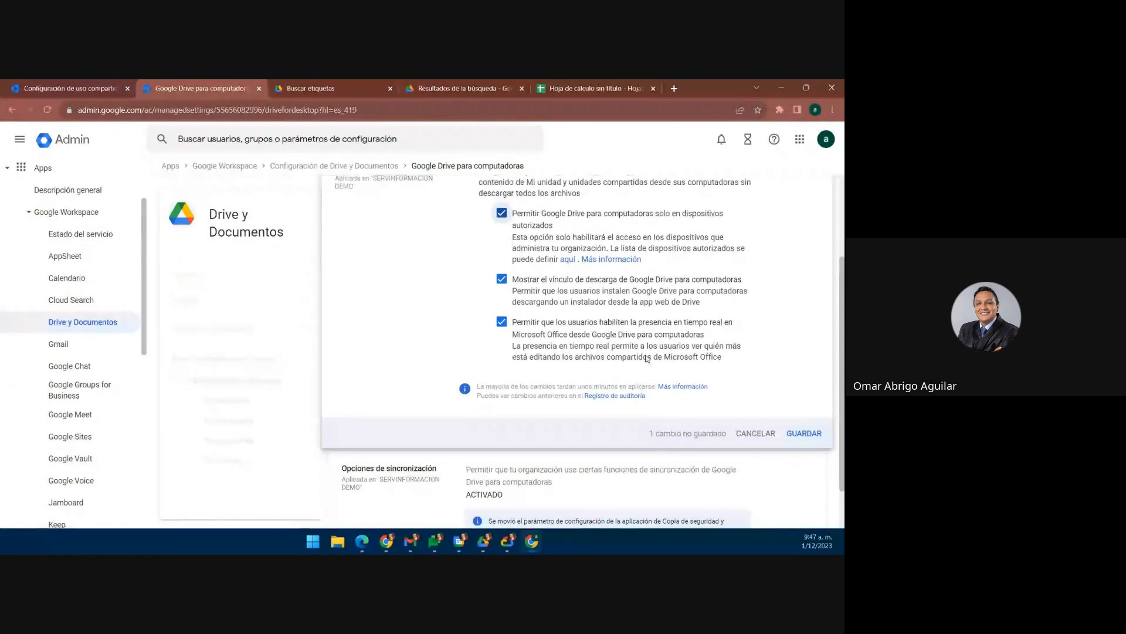
{"action": "scroll", "coordinate": [647, 358], "scroll_direction": "up", "scroll_amount": 1}
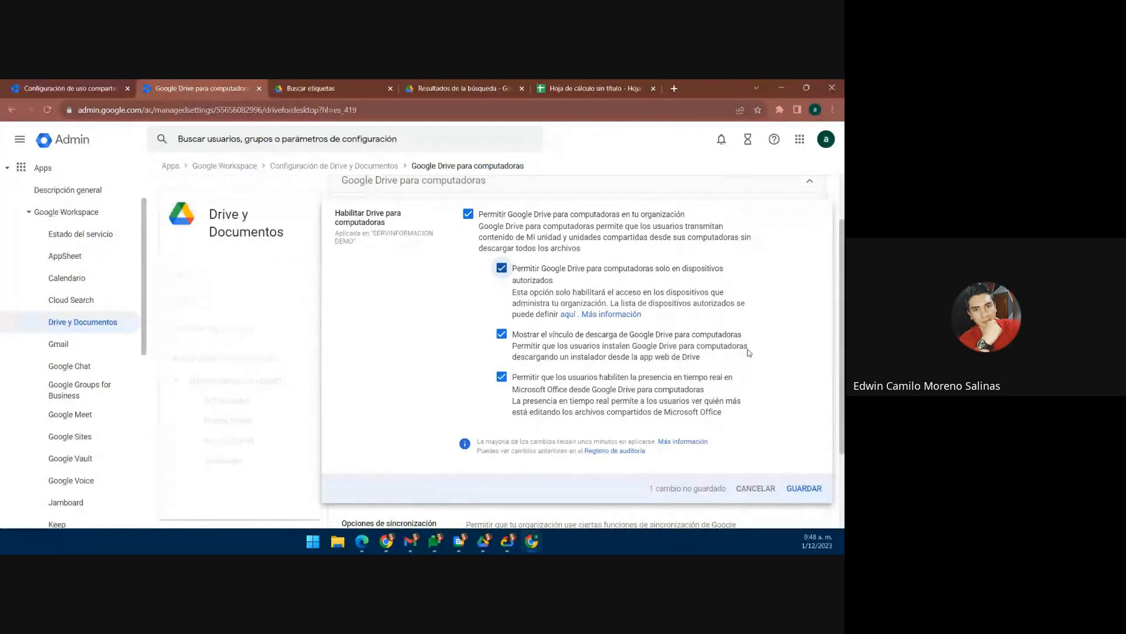
{"action": "scroll", "coordinate": [722, 376], "scroll_direction": "down", "scroll_amount": 2}
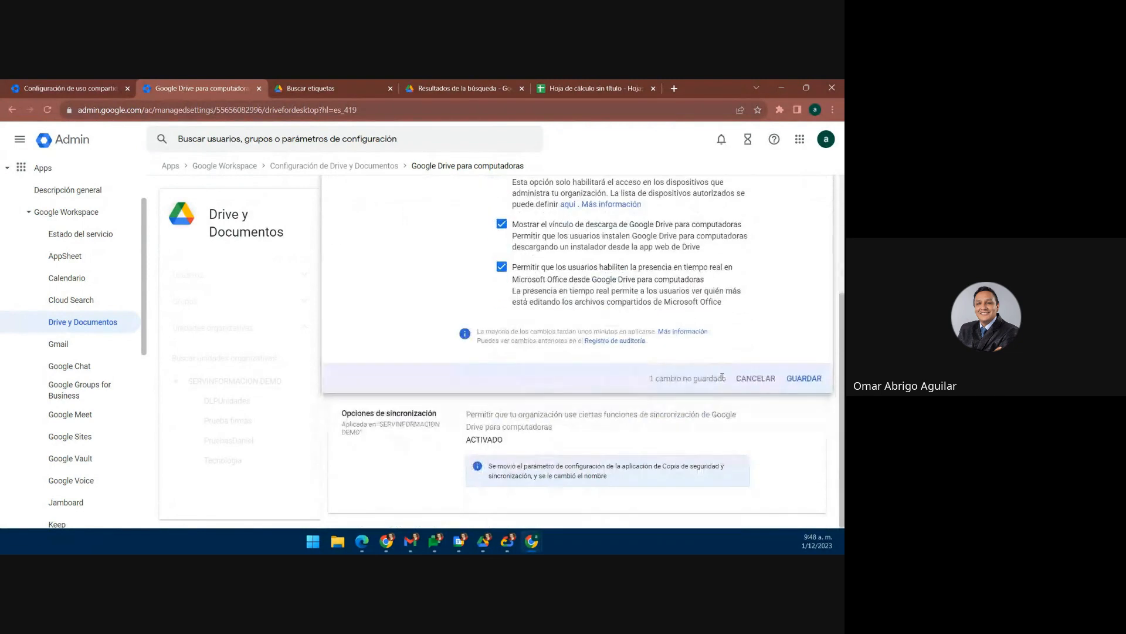
{"action": "scroll", "coordinate": [753, 382], "scroll_direction": "up", "scroll_amount": 1}
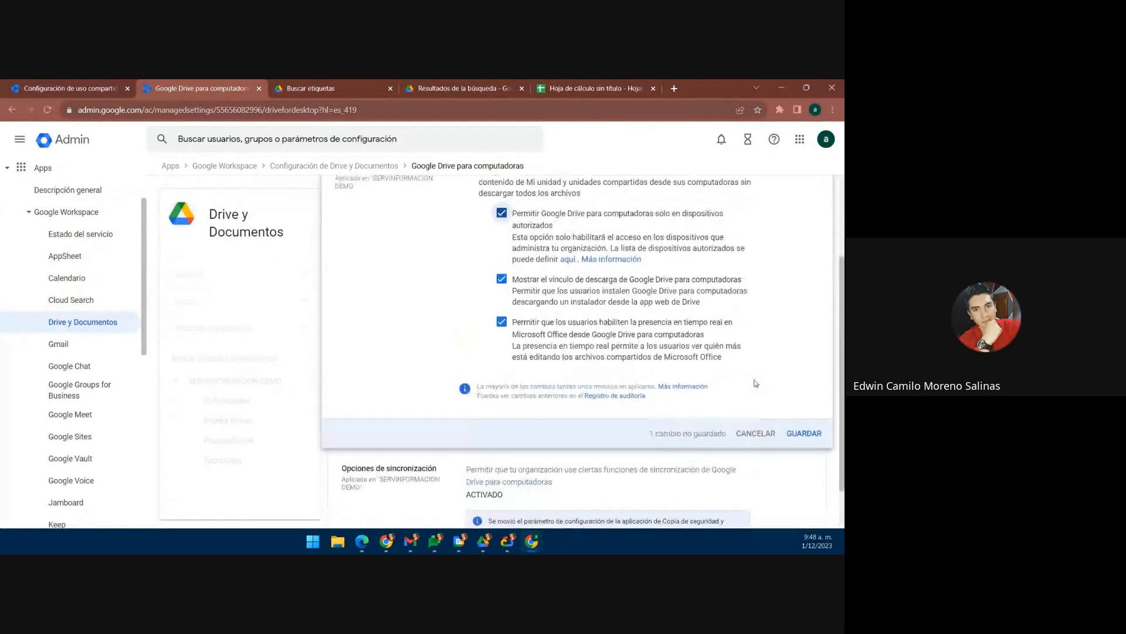
{"action": "scroll", "coordinate": [760, 381], "scroll_direction": "up", "scroll_amount": 2}
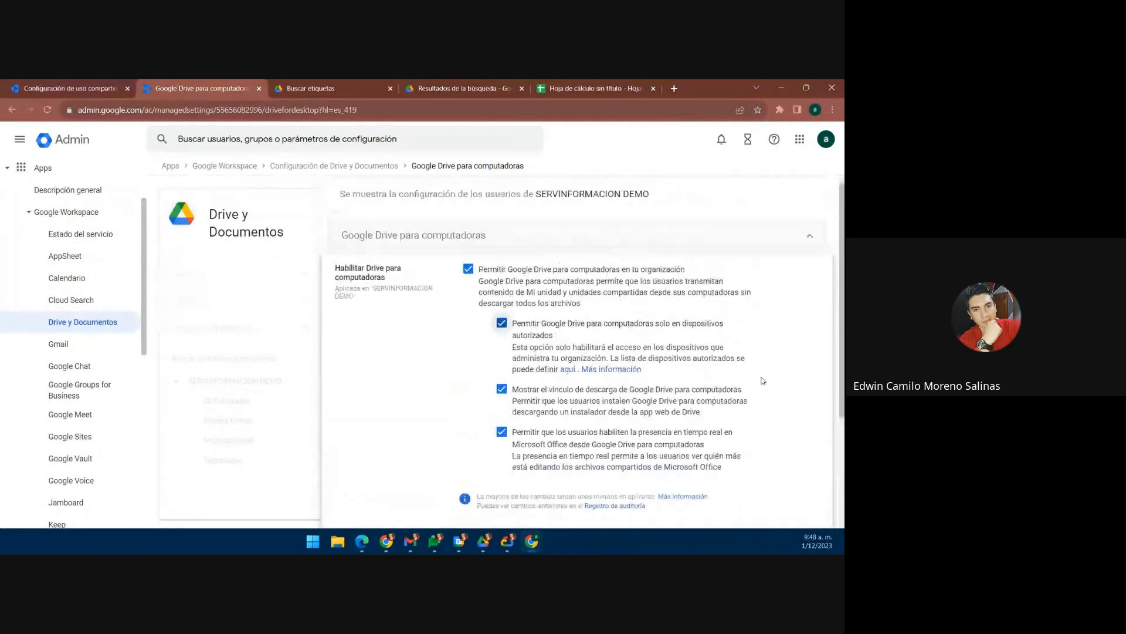
{"action": "scroll", "coordinate": [762, 381], "scroll_direction": "down", "scroll_amount": 3}
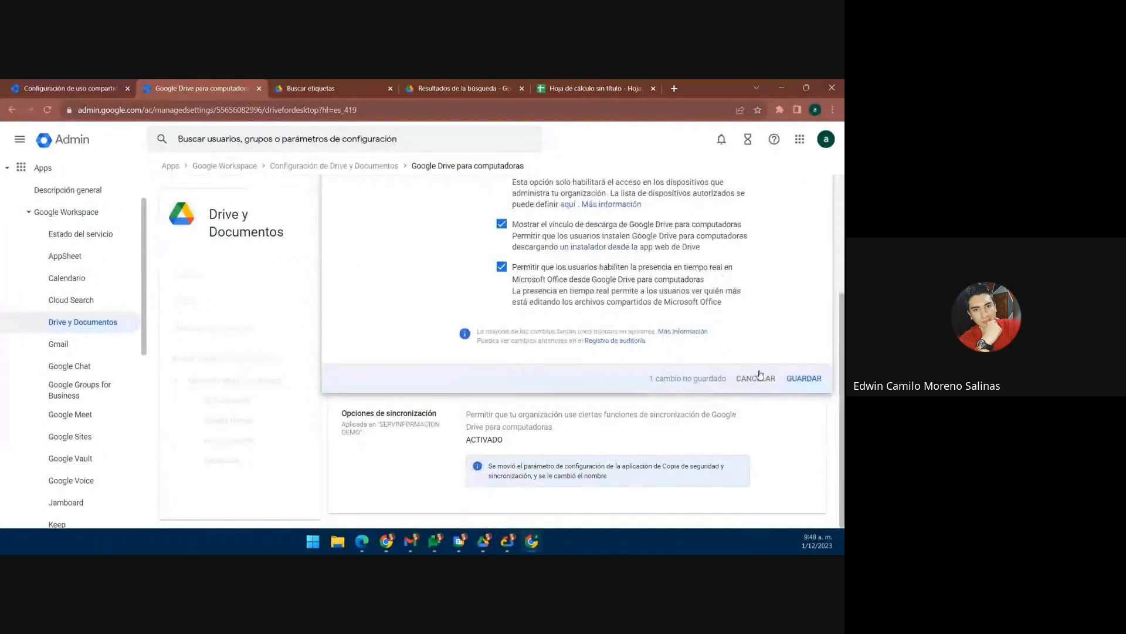
{"action": "left_click", "coordinate": [758, 376]}
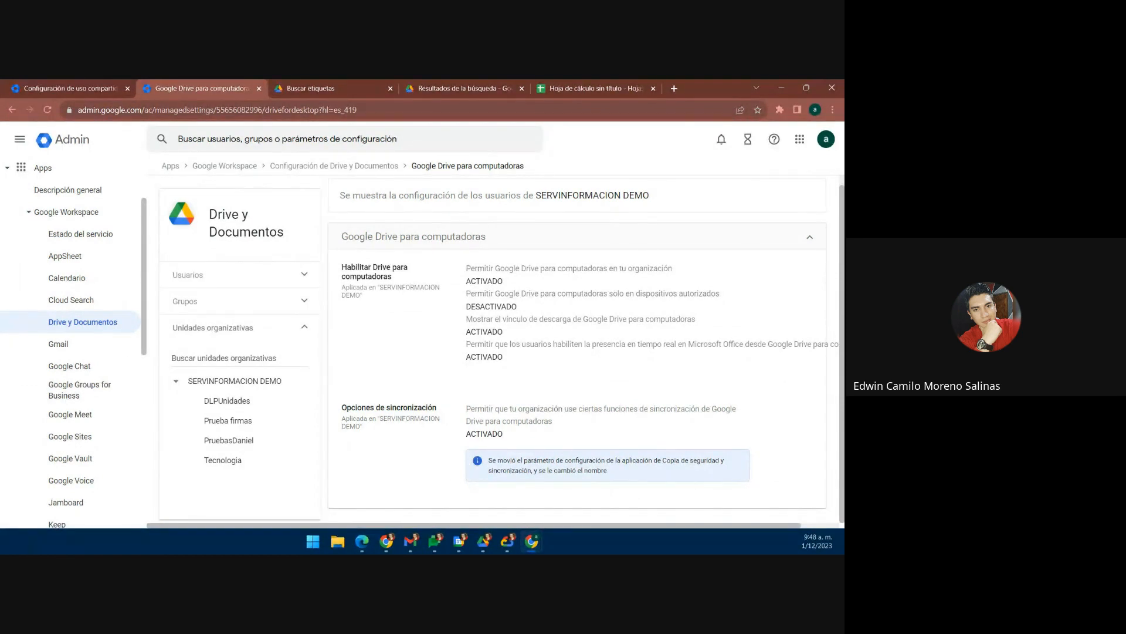
Step: Return to the Drive y Documentos settings overview and scroll down the list
{"action": "left_click", "coordinate": [345, 171]}
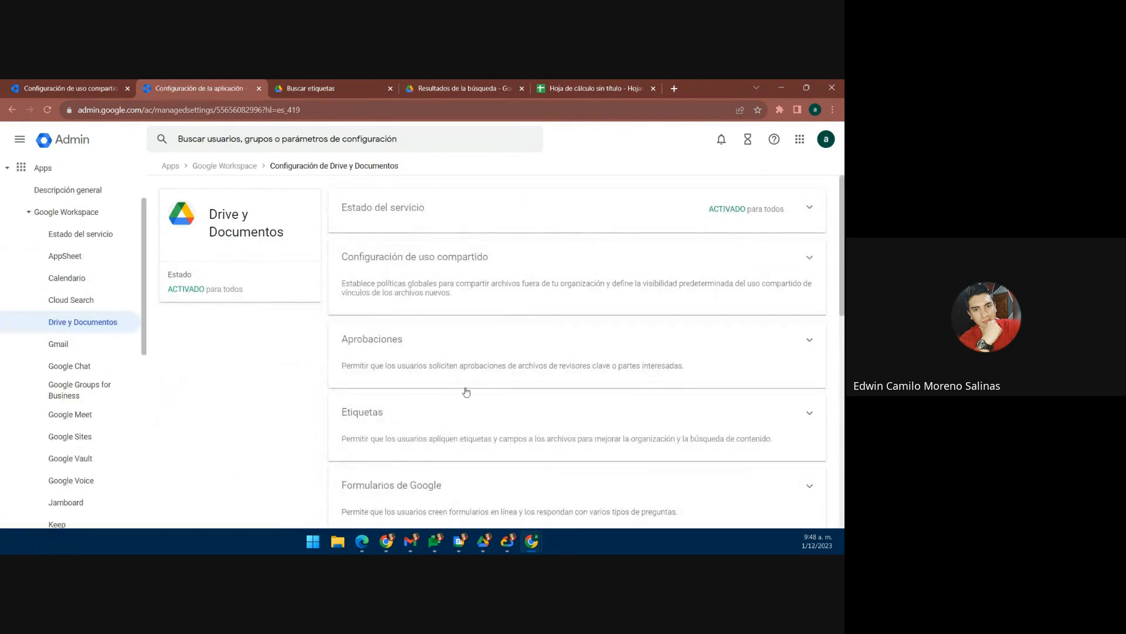
{"action": "scroll", "coordinate": [451, 406], "scroll_direction": "down", "scroll_amount": 1}
{"action": "scroll", "coordinate": [428, 376], "scroll_direction": "down", "scroll_amount": 2}
Step: Try turning Google Forms off for Prueba firmas, cancel it, and go back to the overview
{"action": "left_click", "coordinate": [413, 328]}
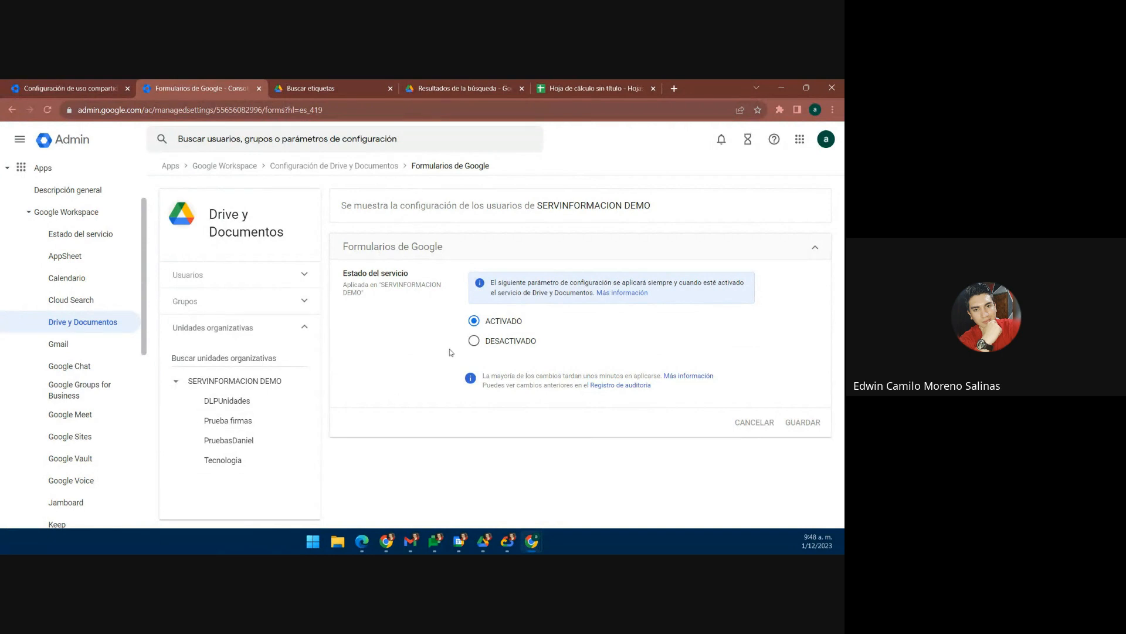
{"action": "left_click", "coordinate": [238, 423]}
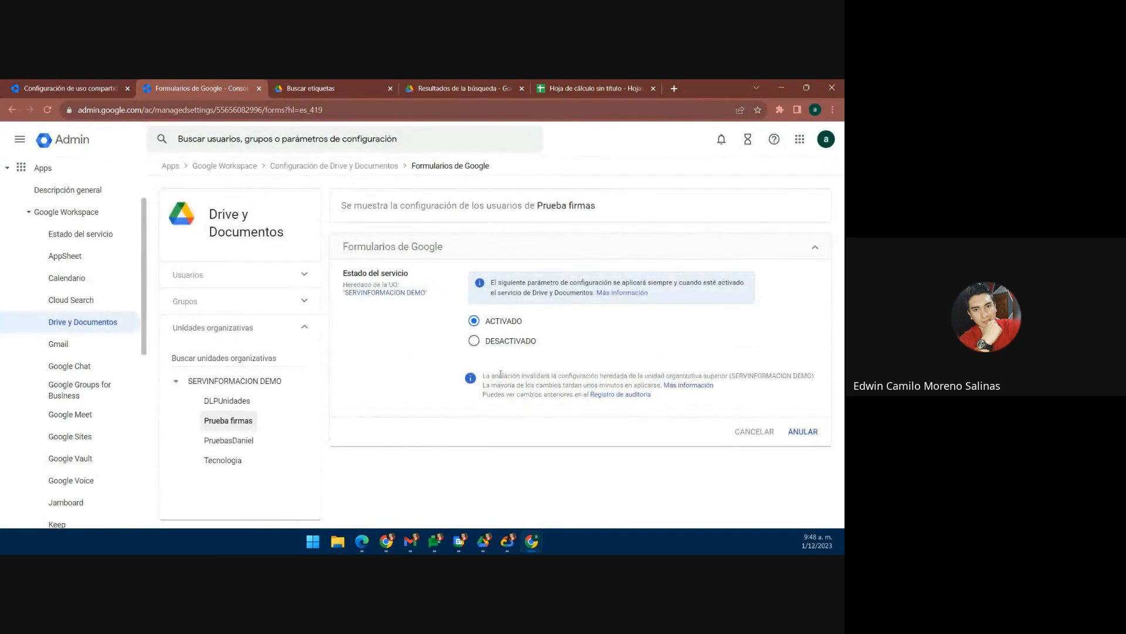
{"action": "left_click", "coordinate": [475, 343]}
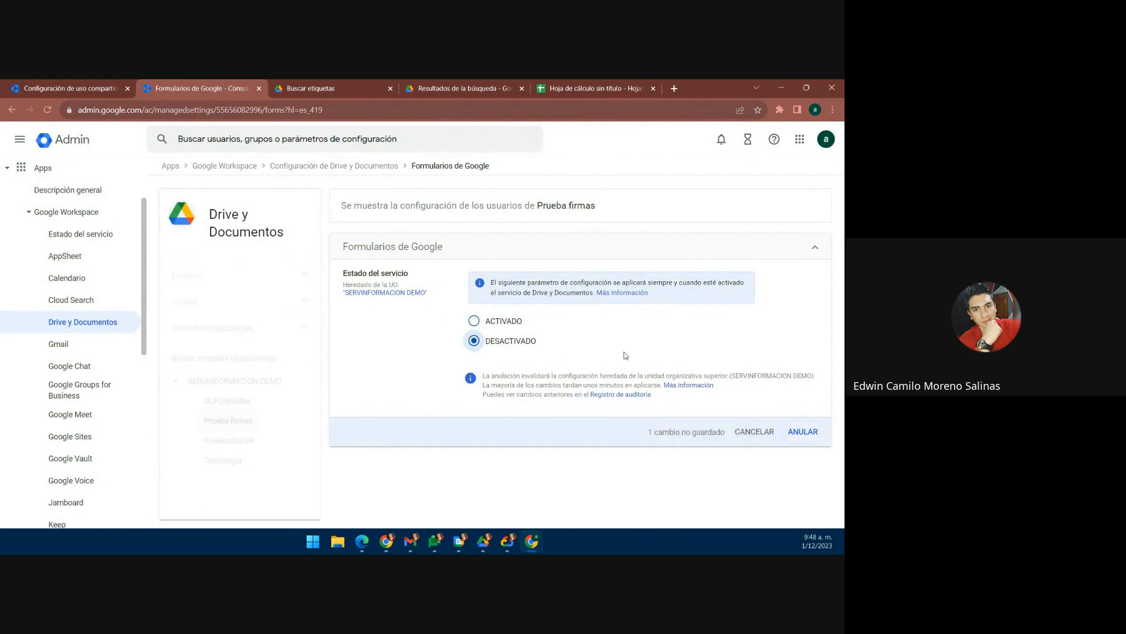
{"action": "left_click", "coordinate": [761, 432]}
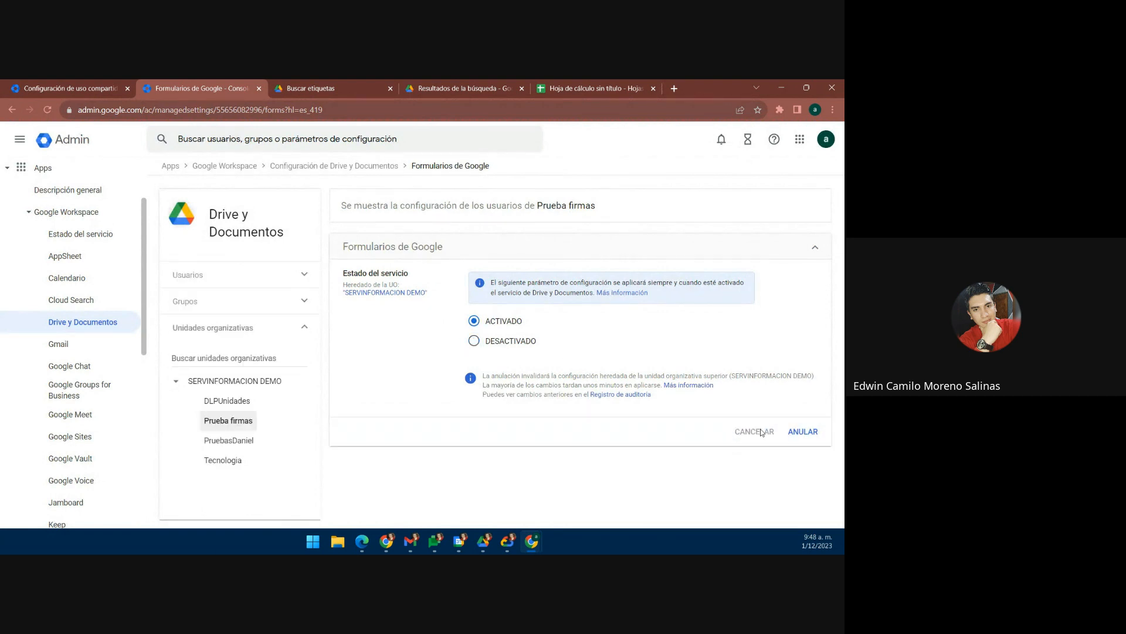
{"action": "left_click", "coordinate": [353, 166]}
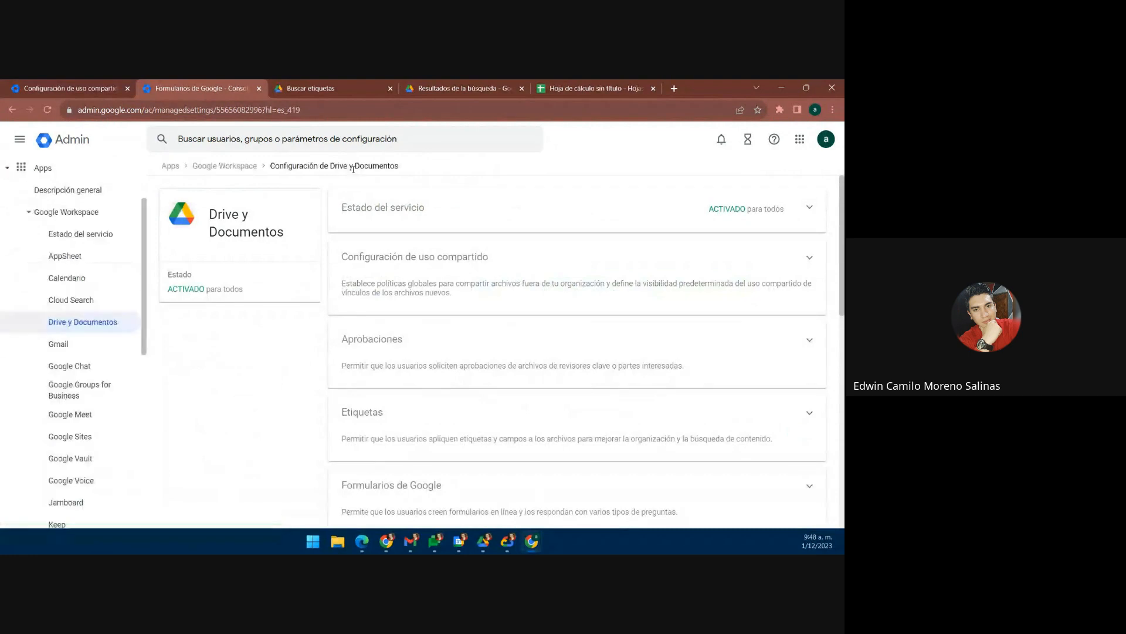